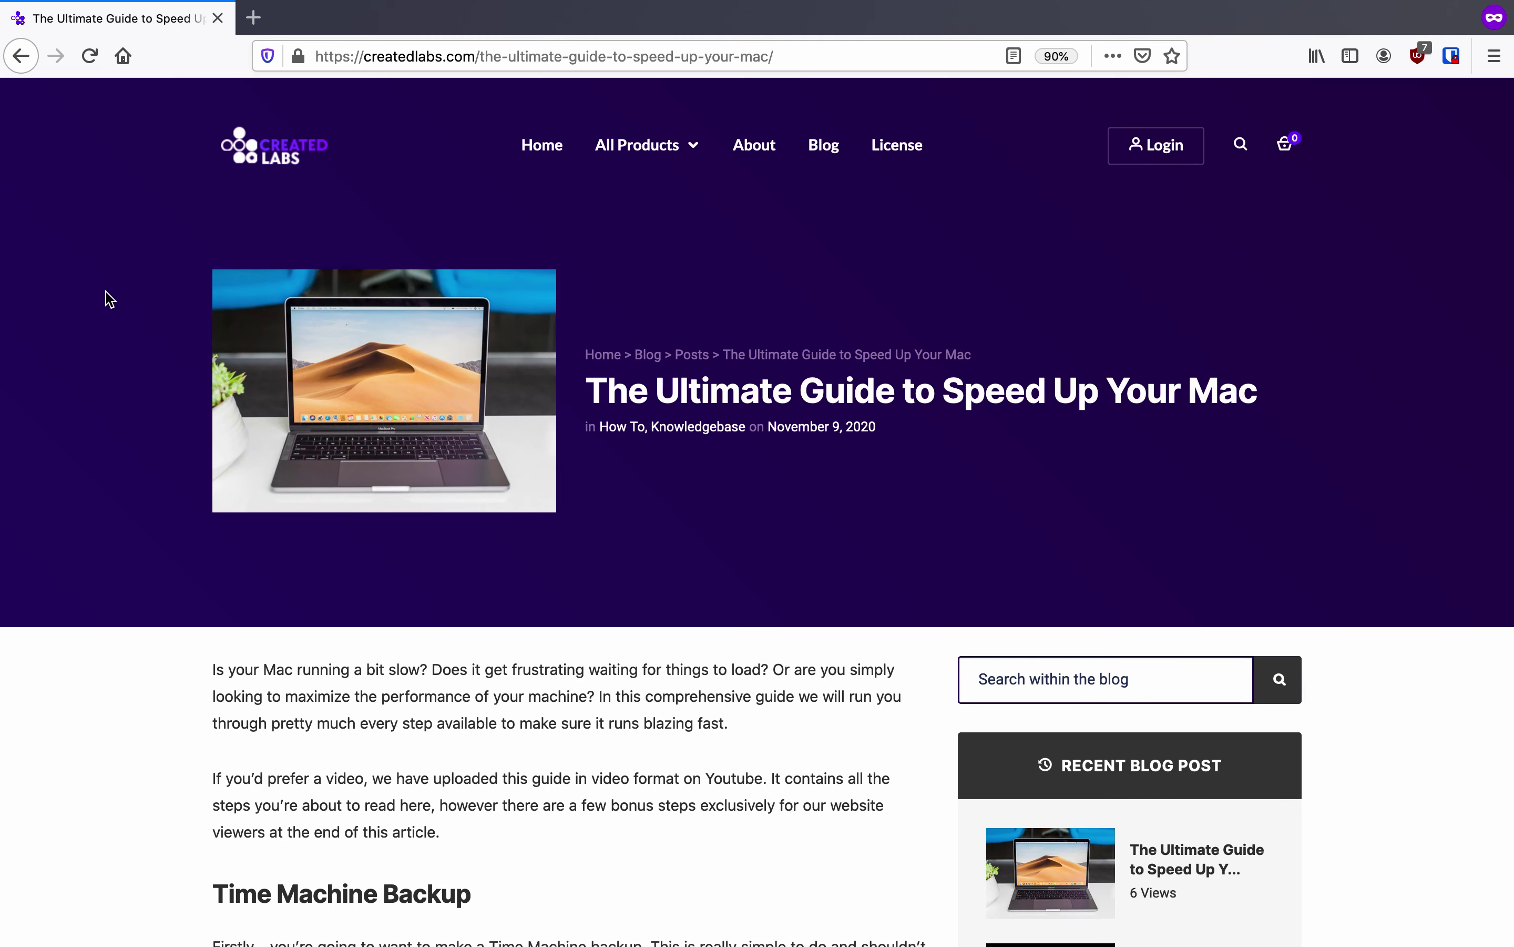
# Read the opening sections of the Mac speed-up guide, covering the Time Machine backup and Activity Monitor
pyautogui.scroll(-5, 108, 300)
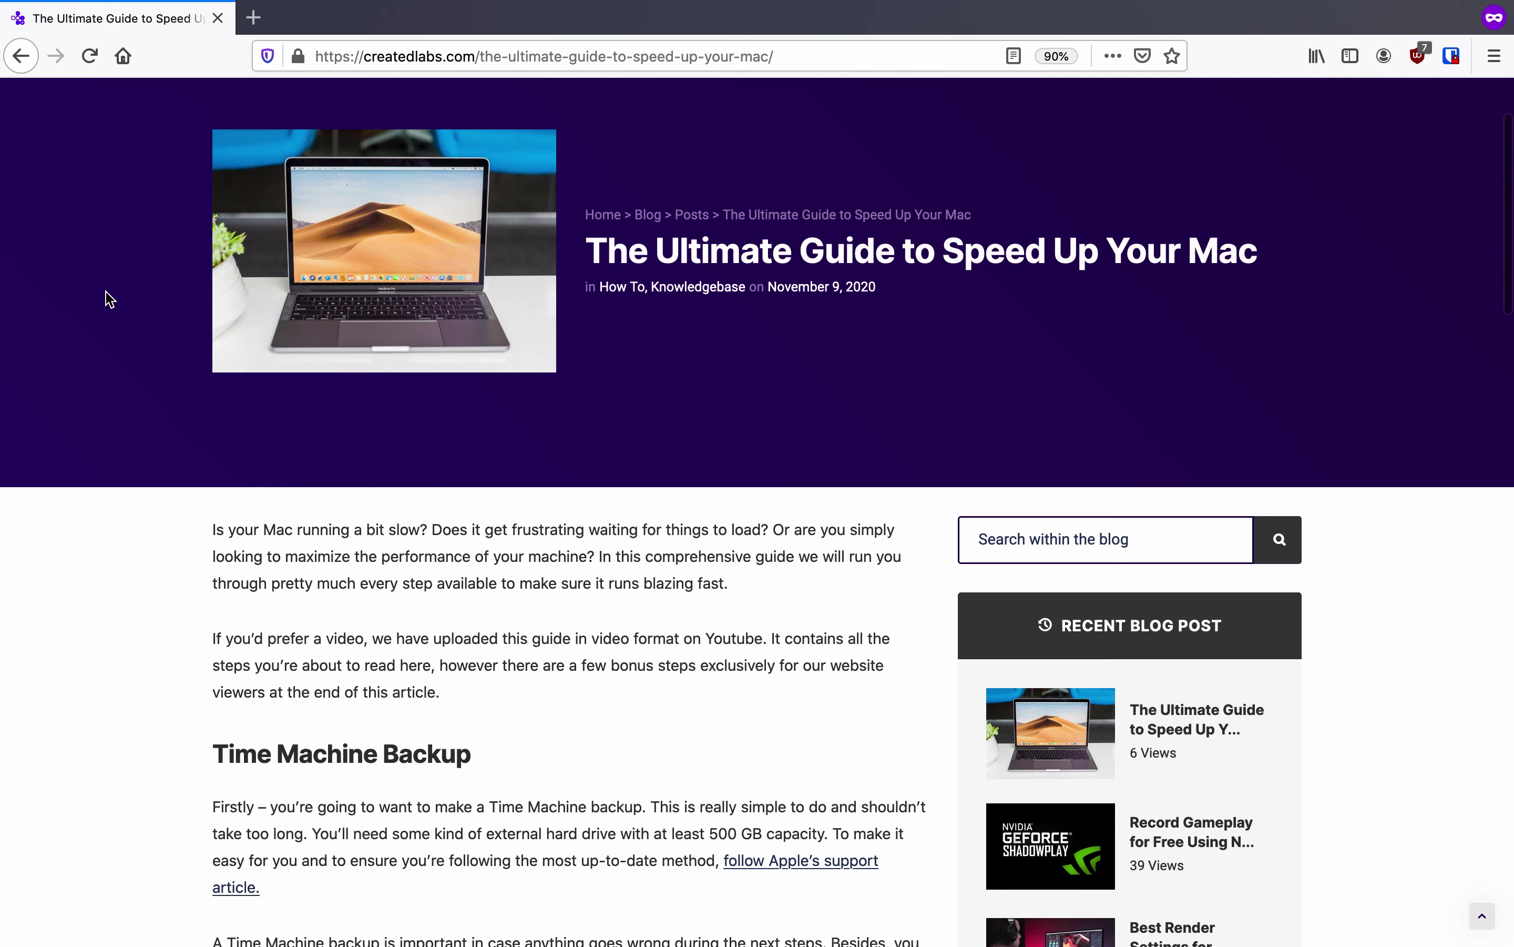
pyautogui.scroll(-6, 106, 292)
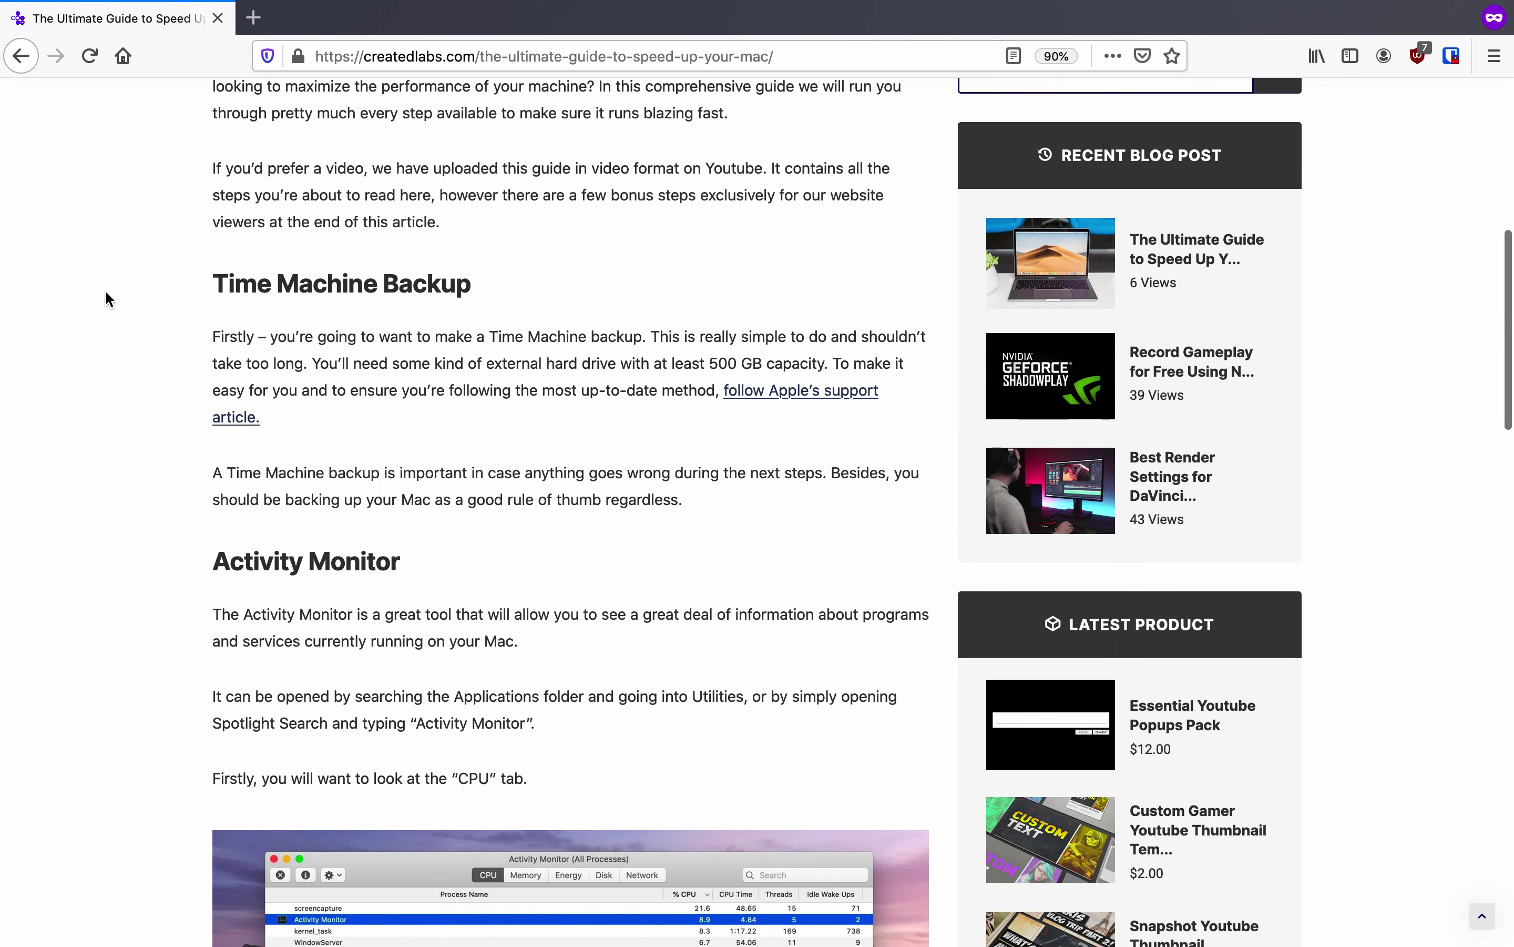
pyautogui.scroll(-5, 107, 294)
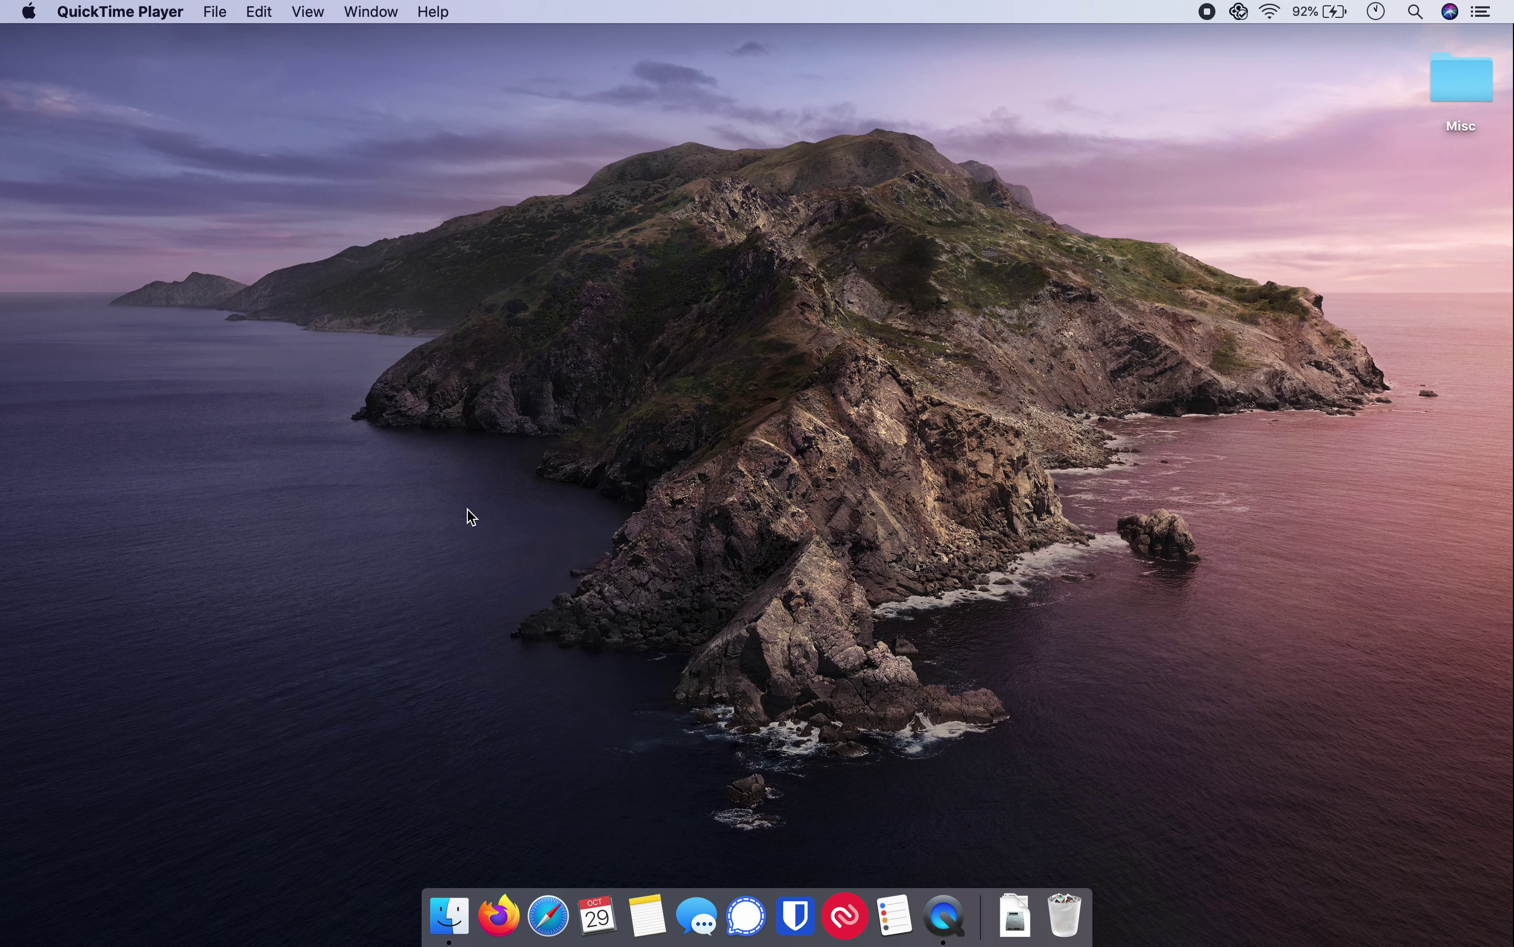
# Search Spotlight for "activity monitor" and open Activity Monitor
pyautogui.press('super+space')
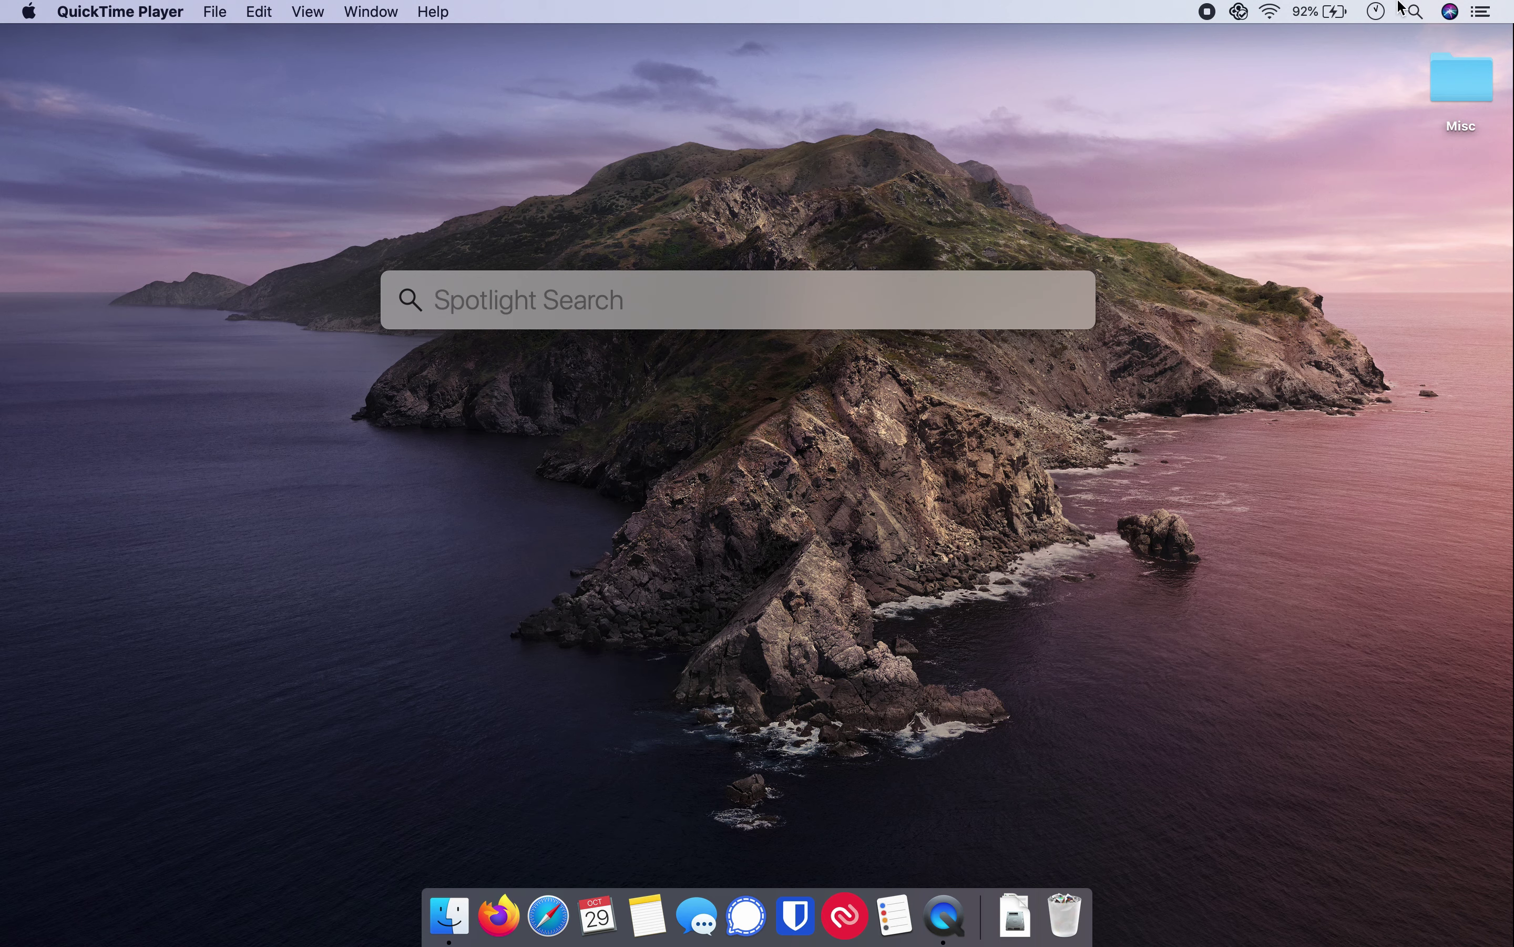
pyautogui.click(1415, 9)
pyautogui.click(1415, 10)
pyautogui.write('activity ')
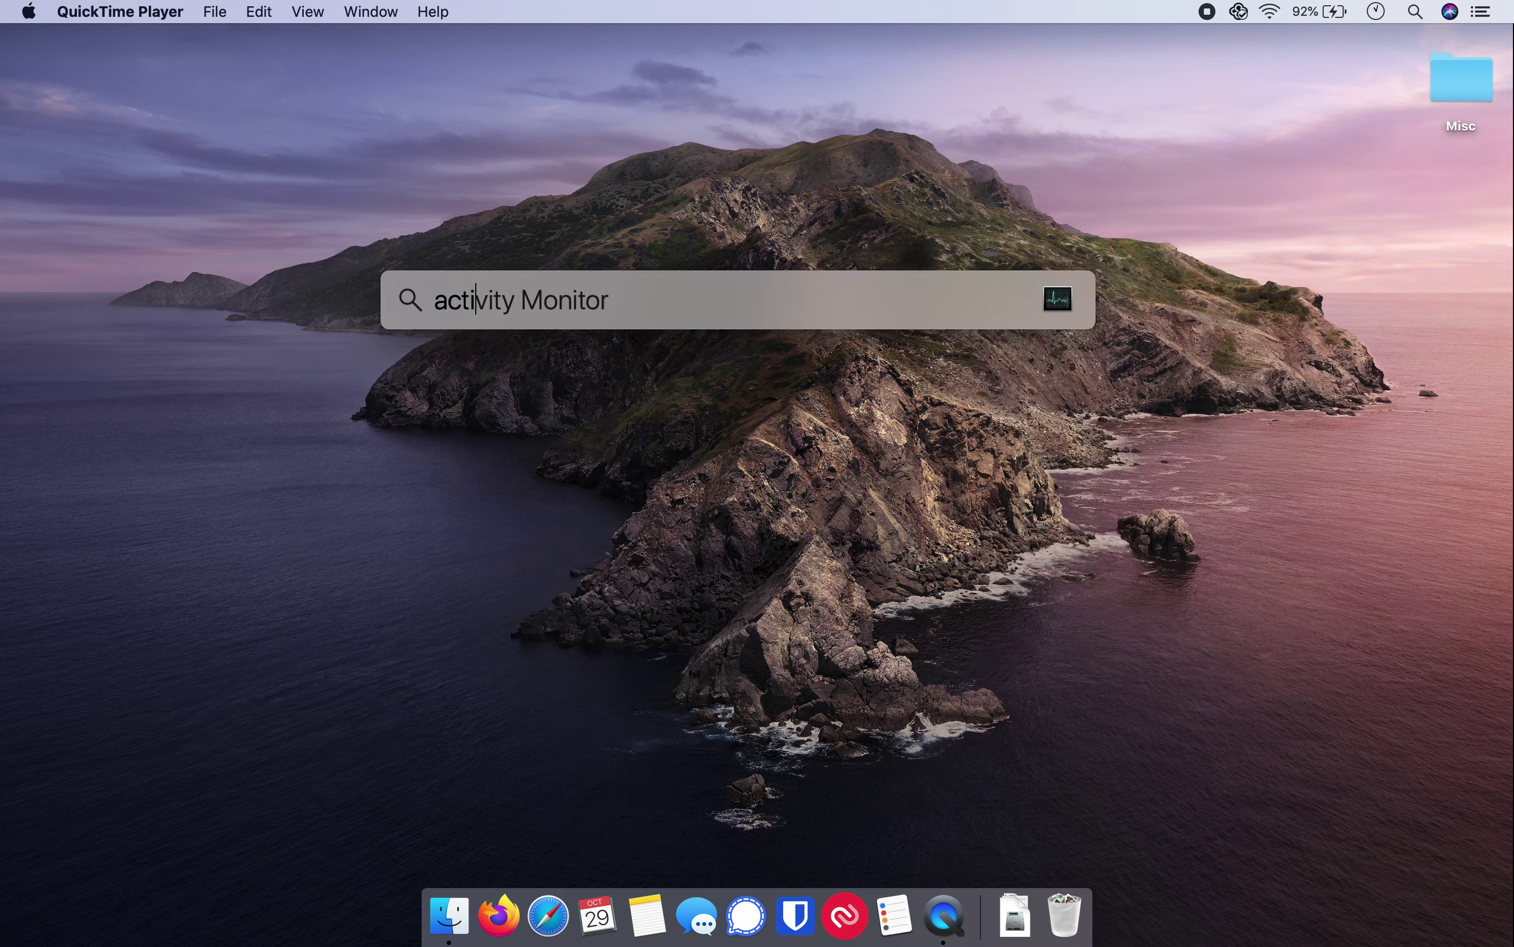
pyautogui.write('monitor')
pyautogui.press('Return')
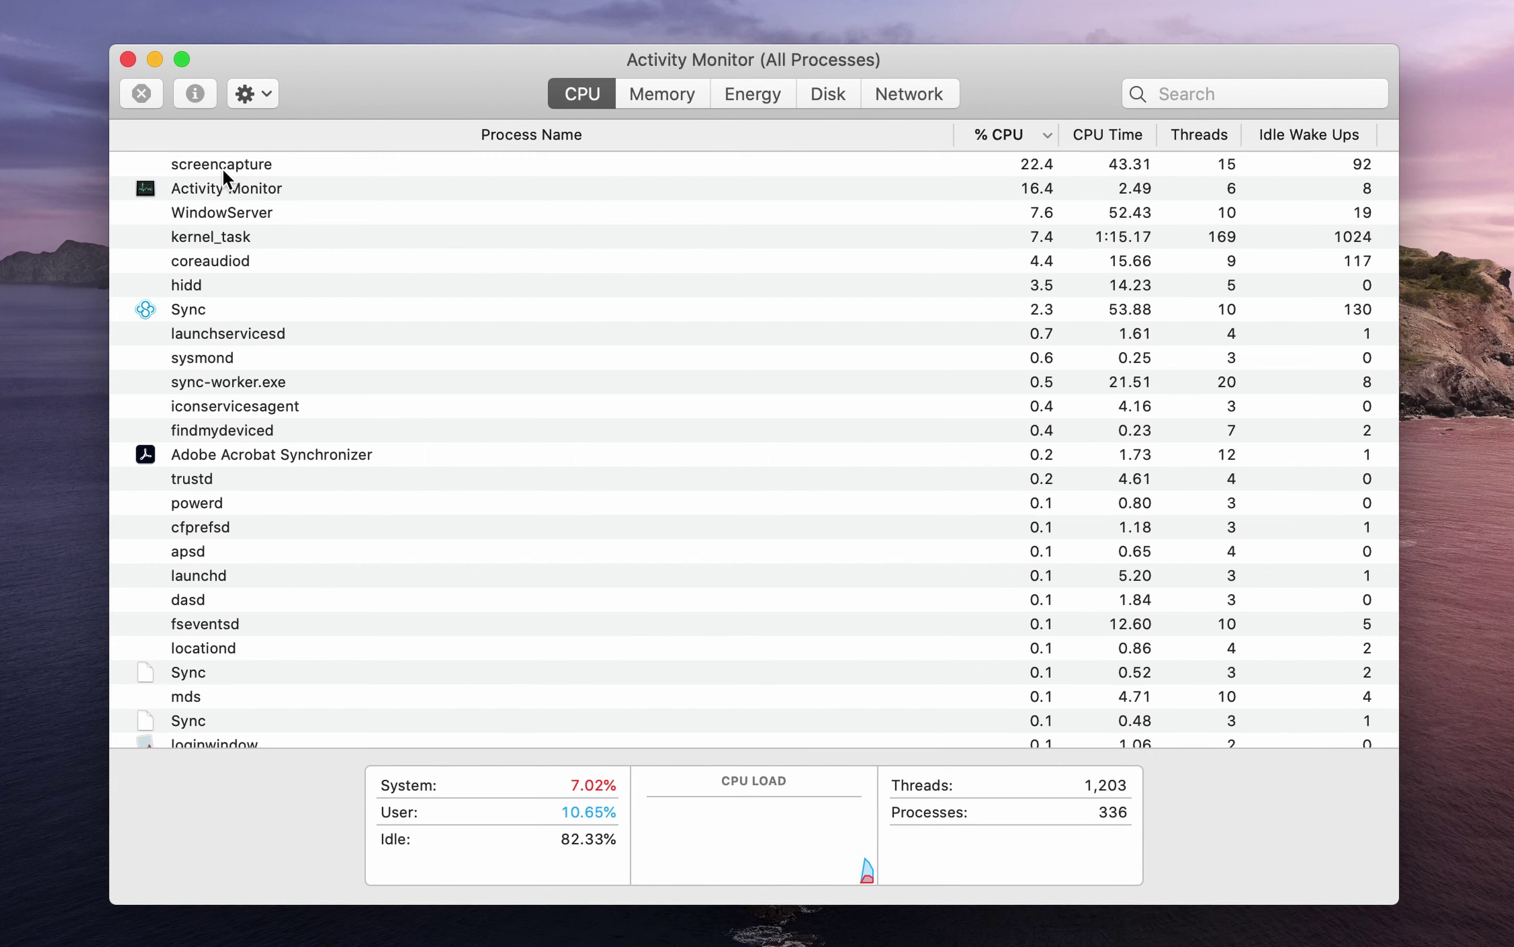
# Examine the processes using the most CPU, including screencapture and Activity Monitor, with the list sorted by % CPU
pyautogui.click(222, 164)
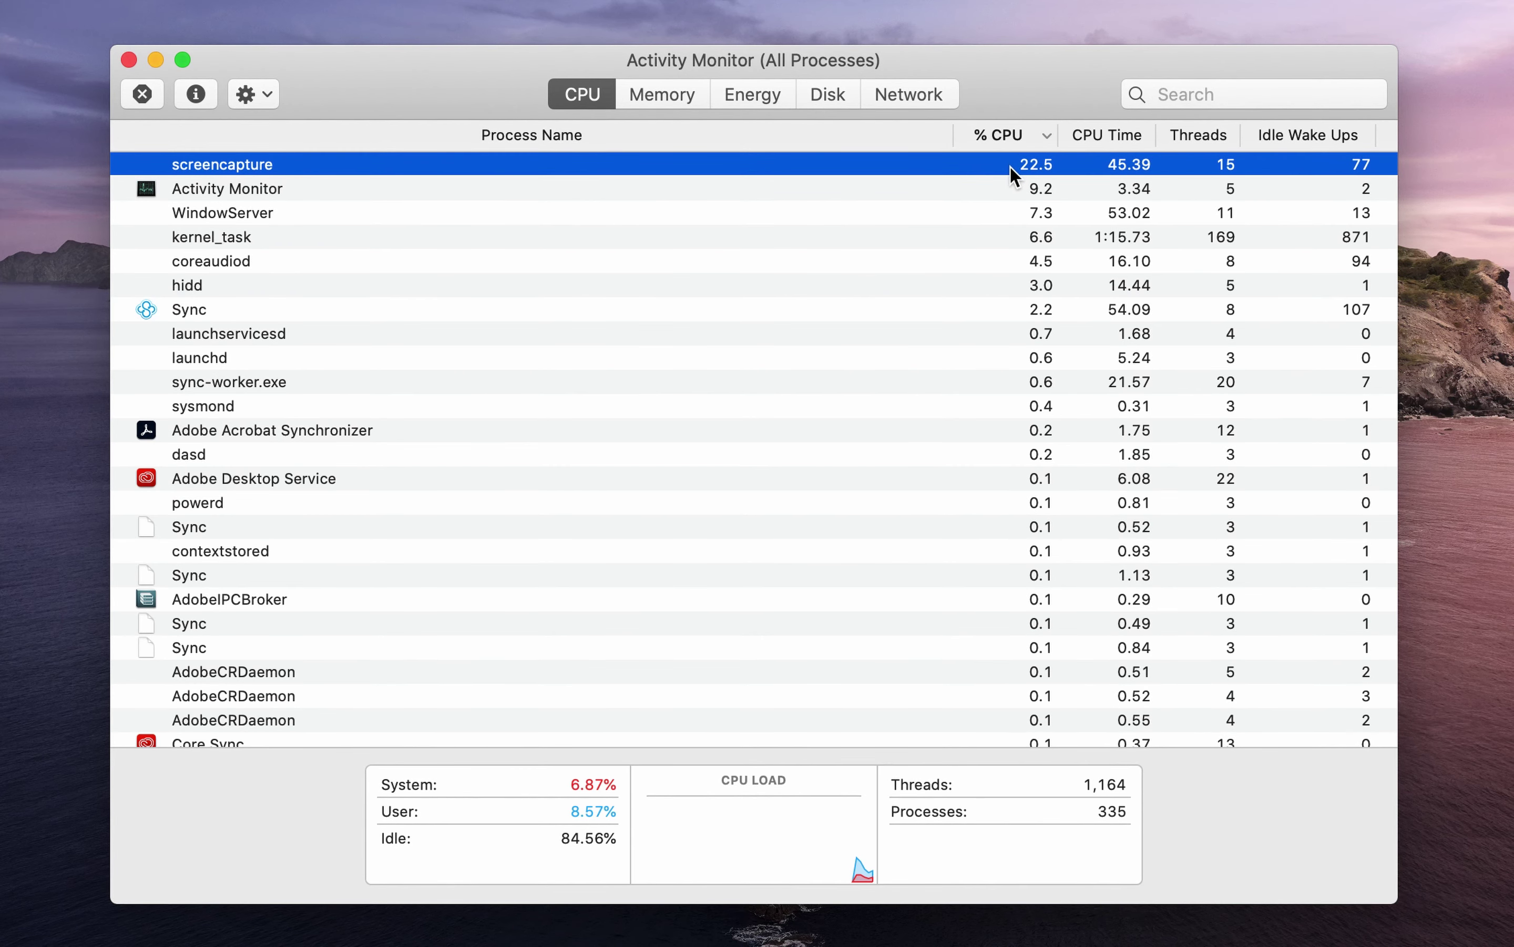
pyautogui.click(266, 191)
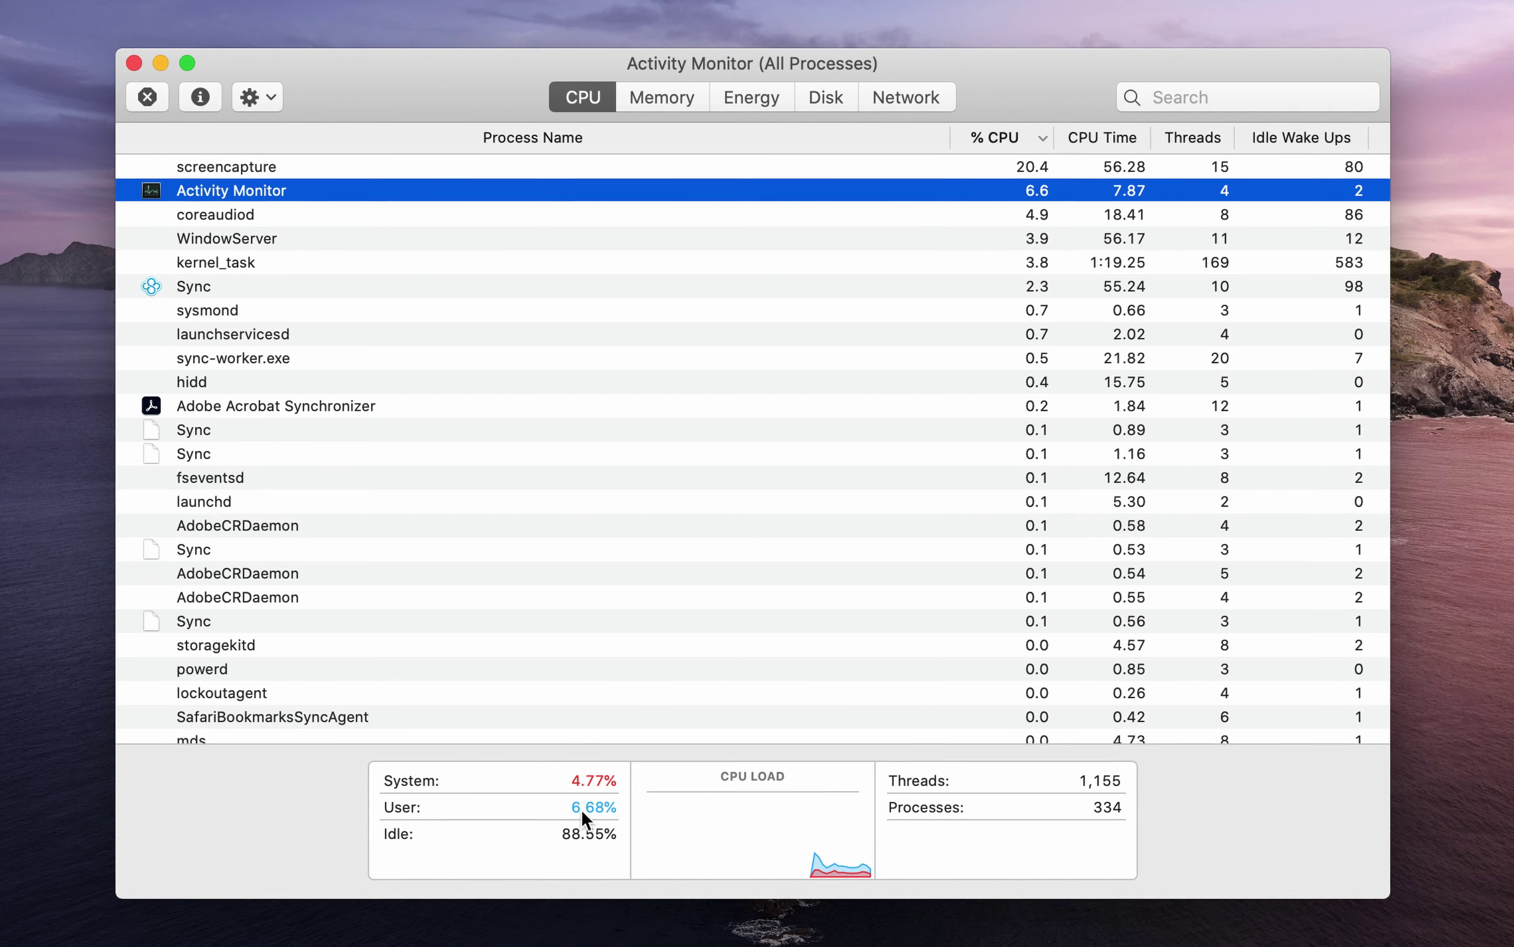
pyautogui.click(1010, 140)
pyautogui.click(1025, 139)
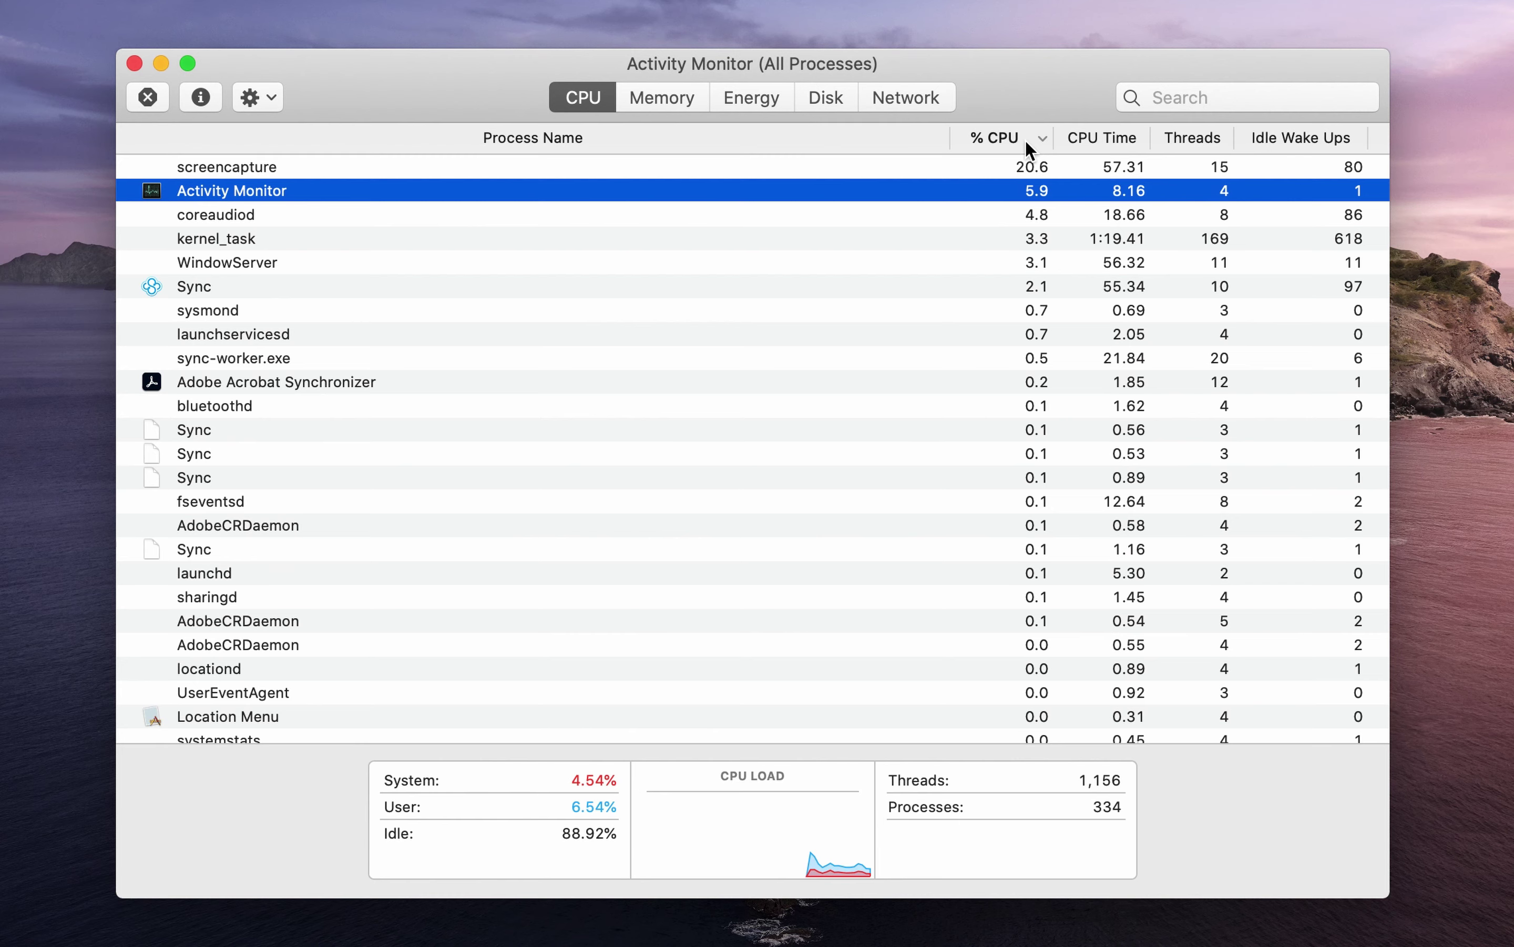
pyautogui.click(953, 166)
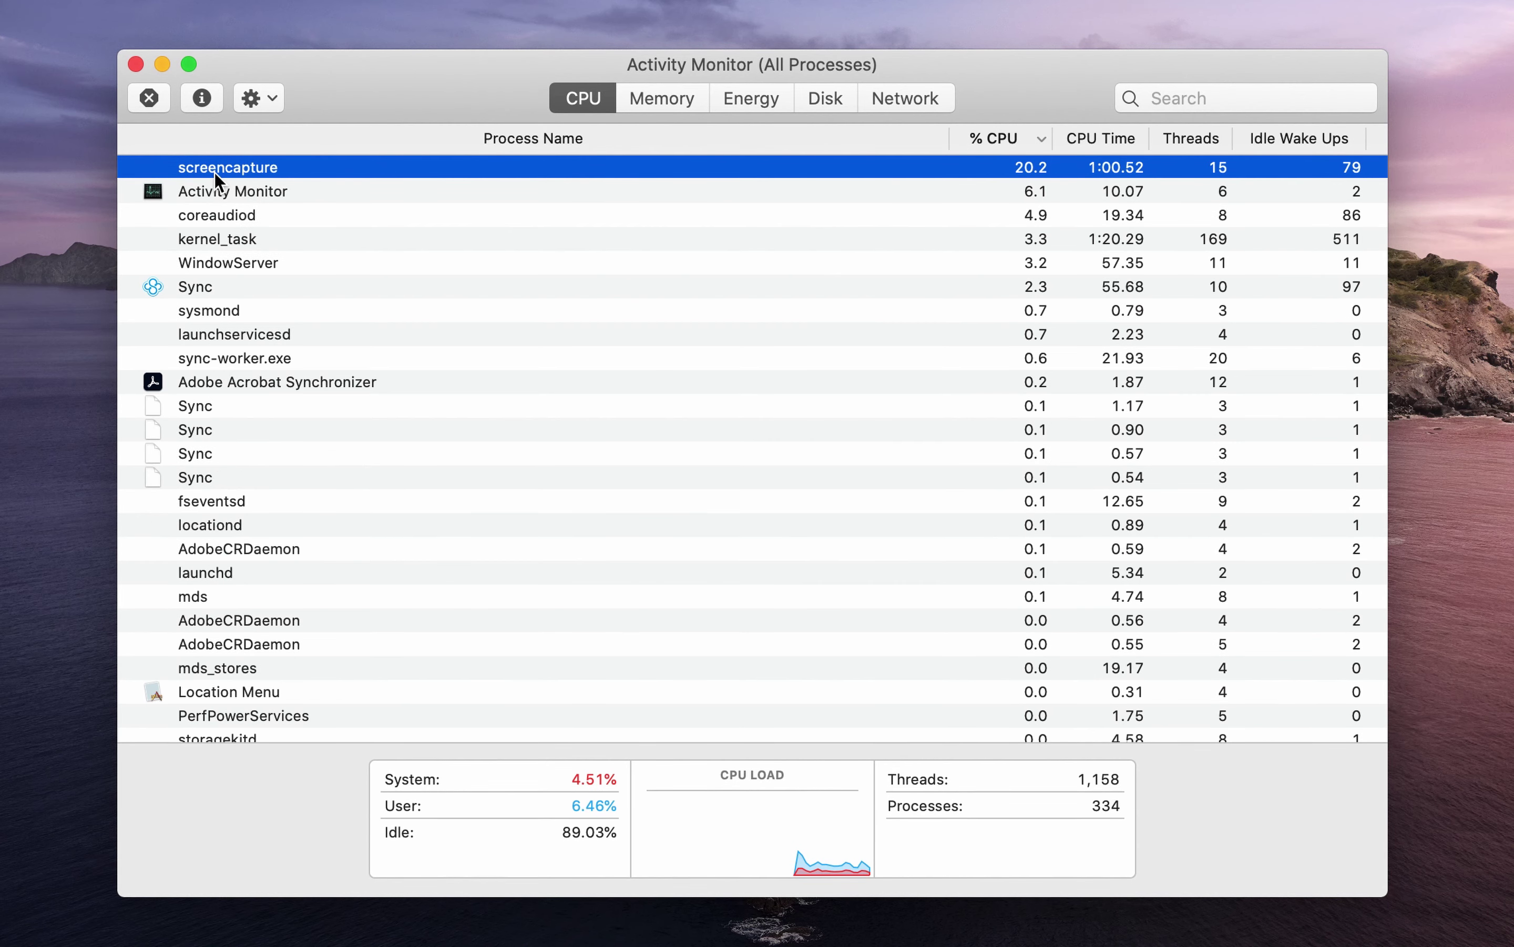
# Inspect the Sync, coreaudiod and sync-worker.exe processes in the CPU list
pyautogui.click(196, 286)
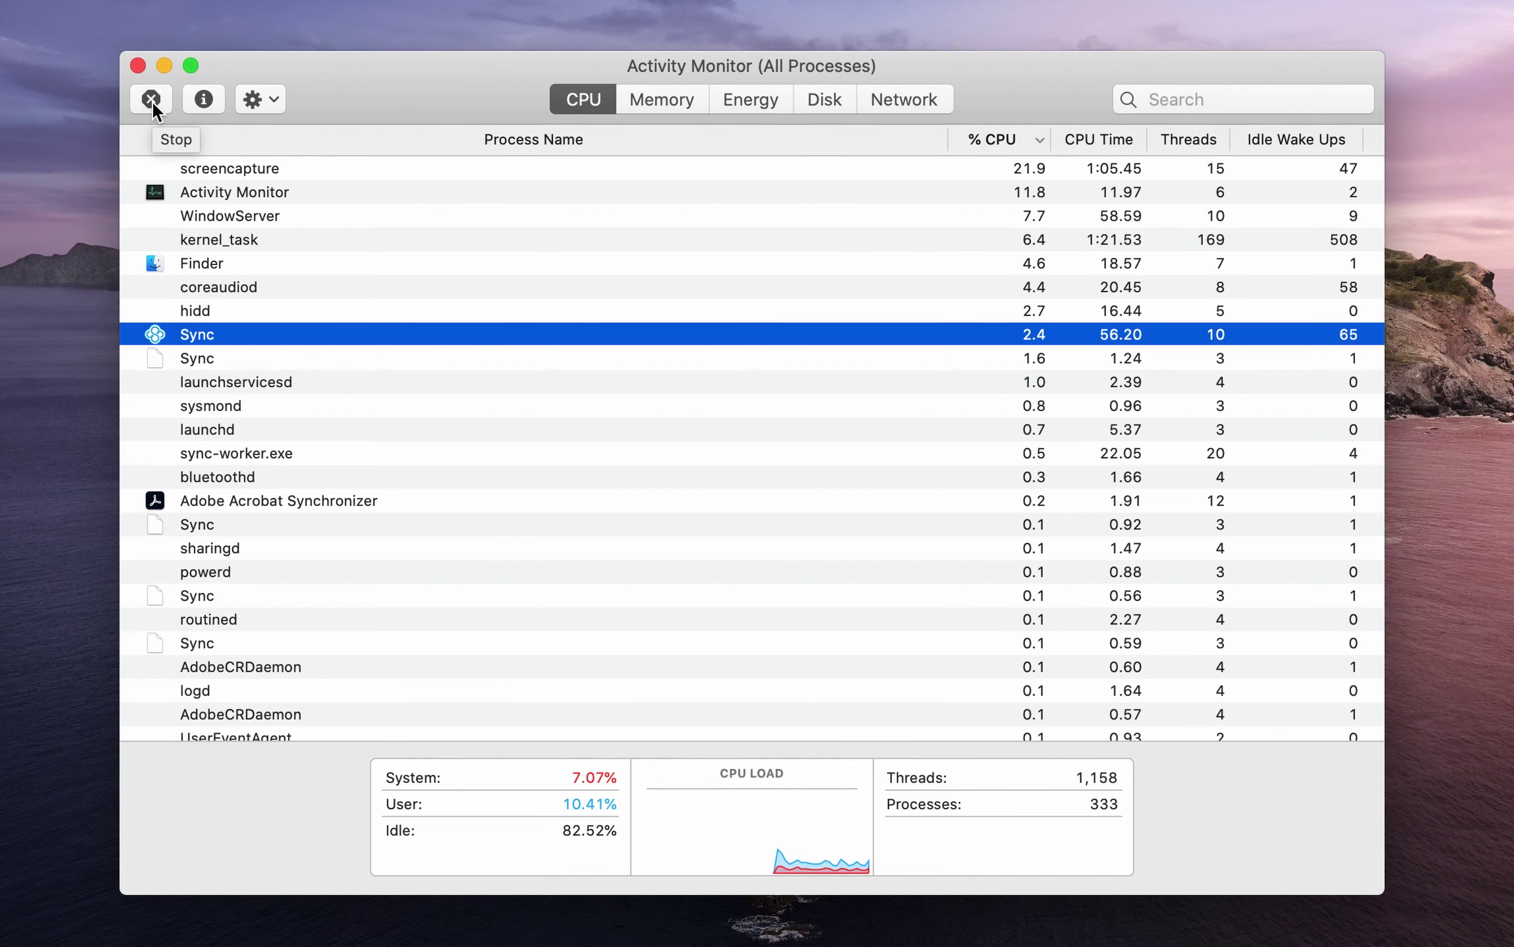
pyautogui.click(214, 237)
pyautogui.click(208, 217)
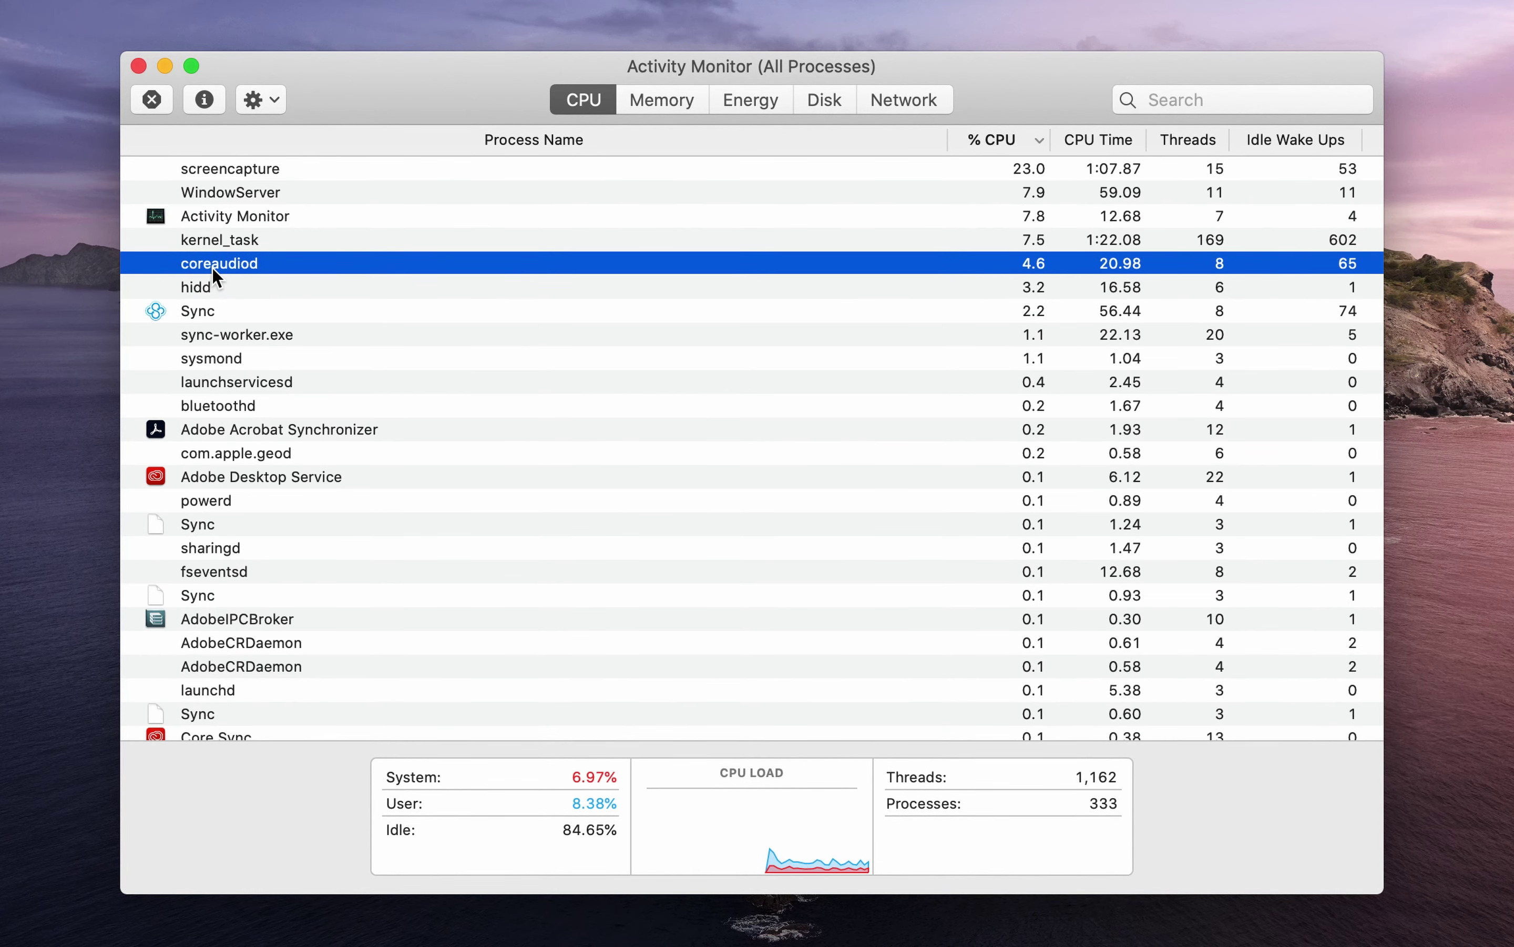
pyautogui.click(208, 331)
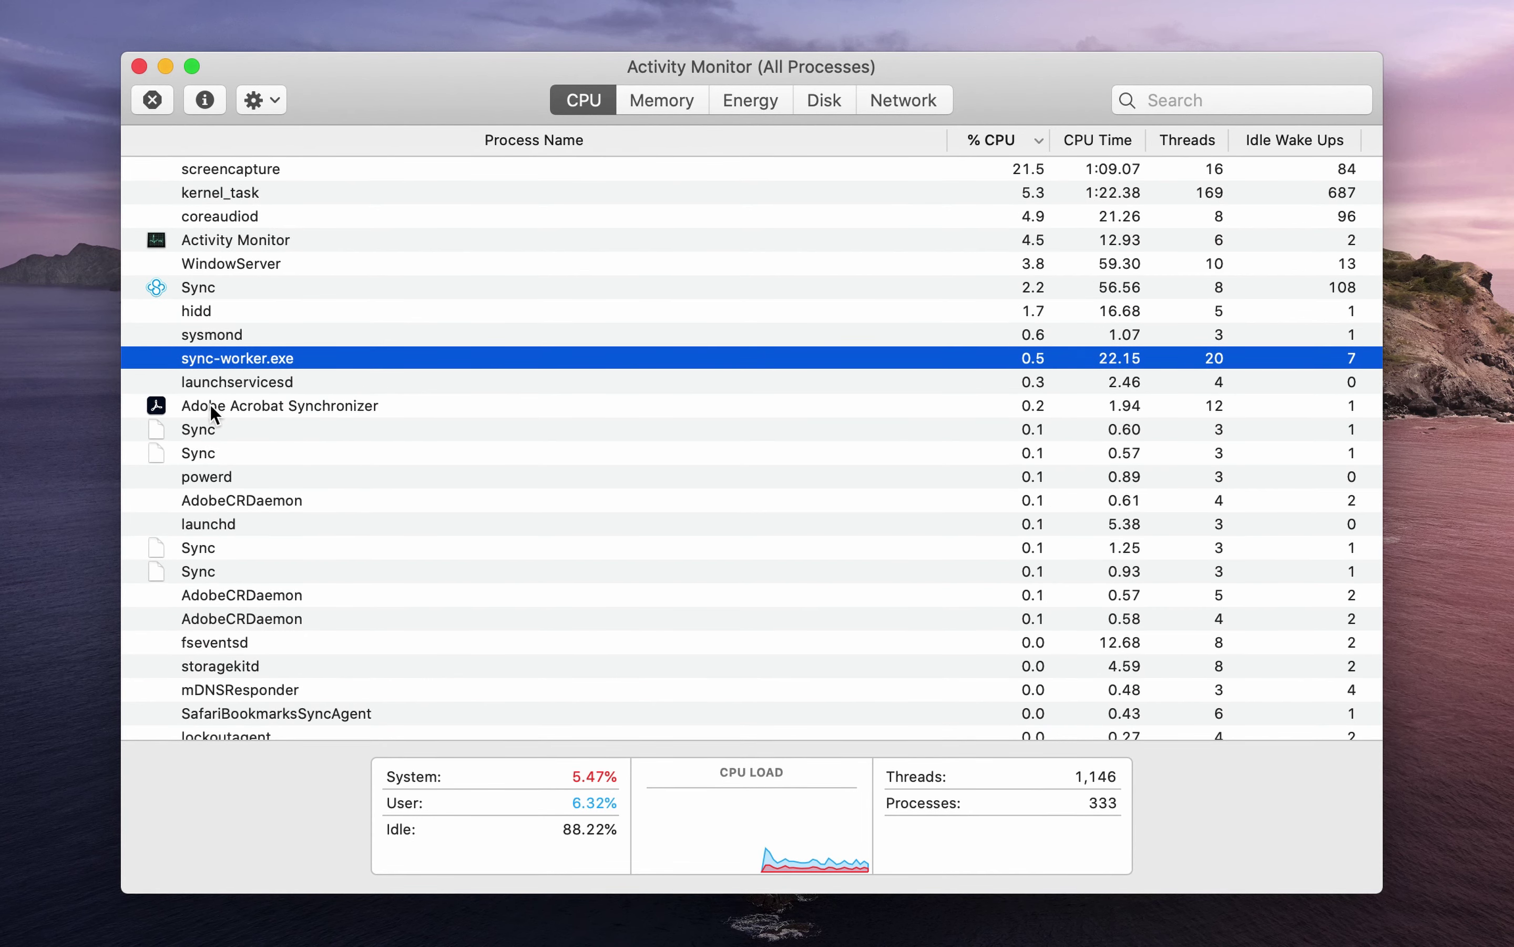
pyautogui.click(208, 291)
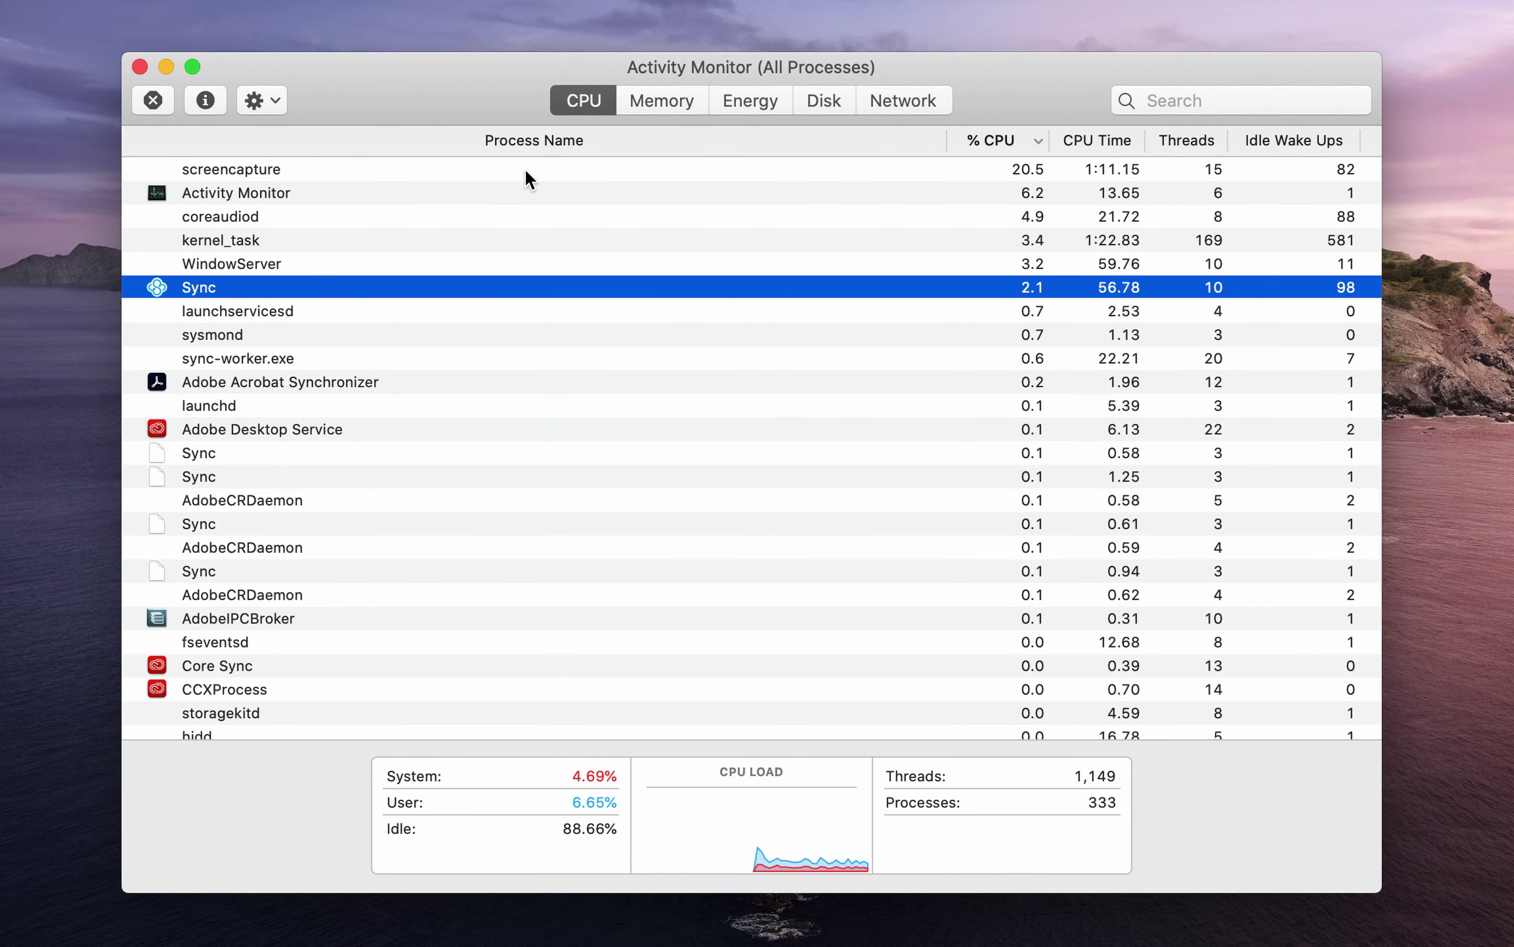
# Check the memory usage of the running processes, including the Memory column, and quit Activity Monitor
pyautogui.click(637, 103)
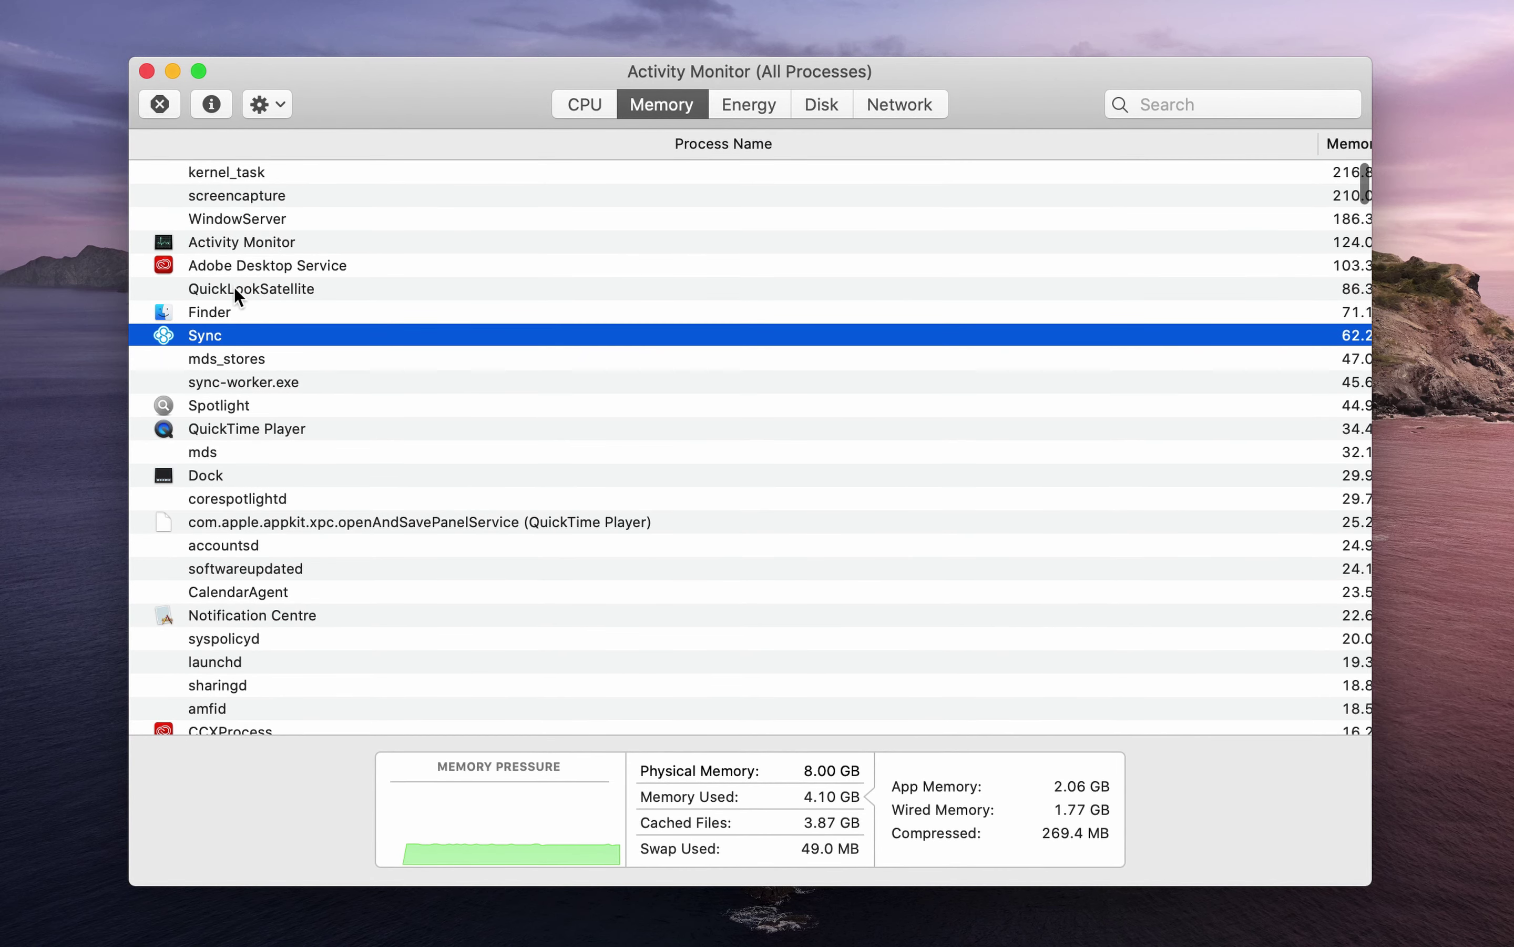
pyautogui.hscroll(3, 236, 292)
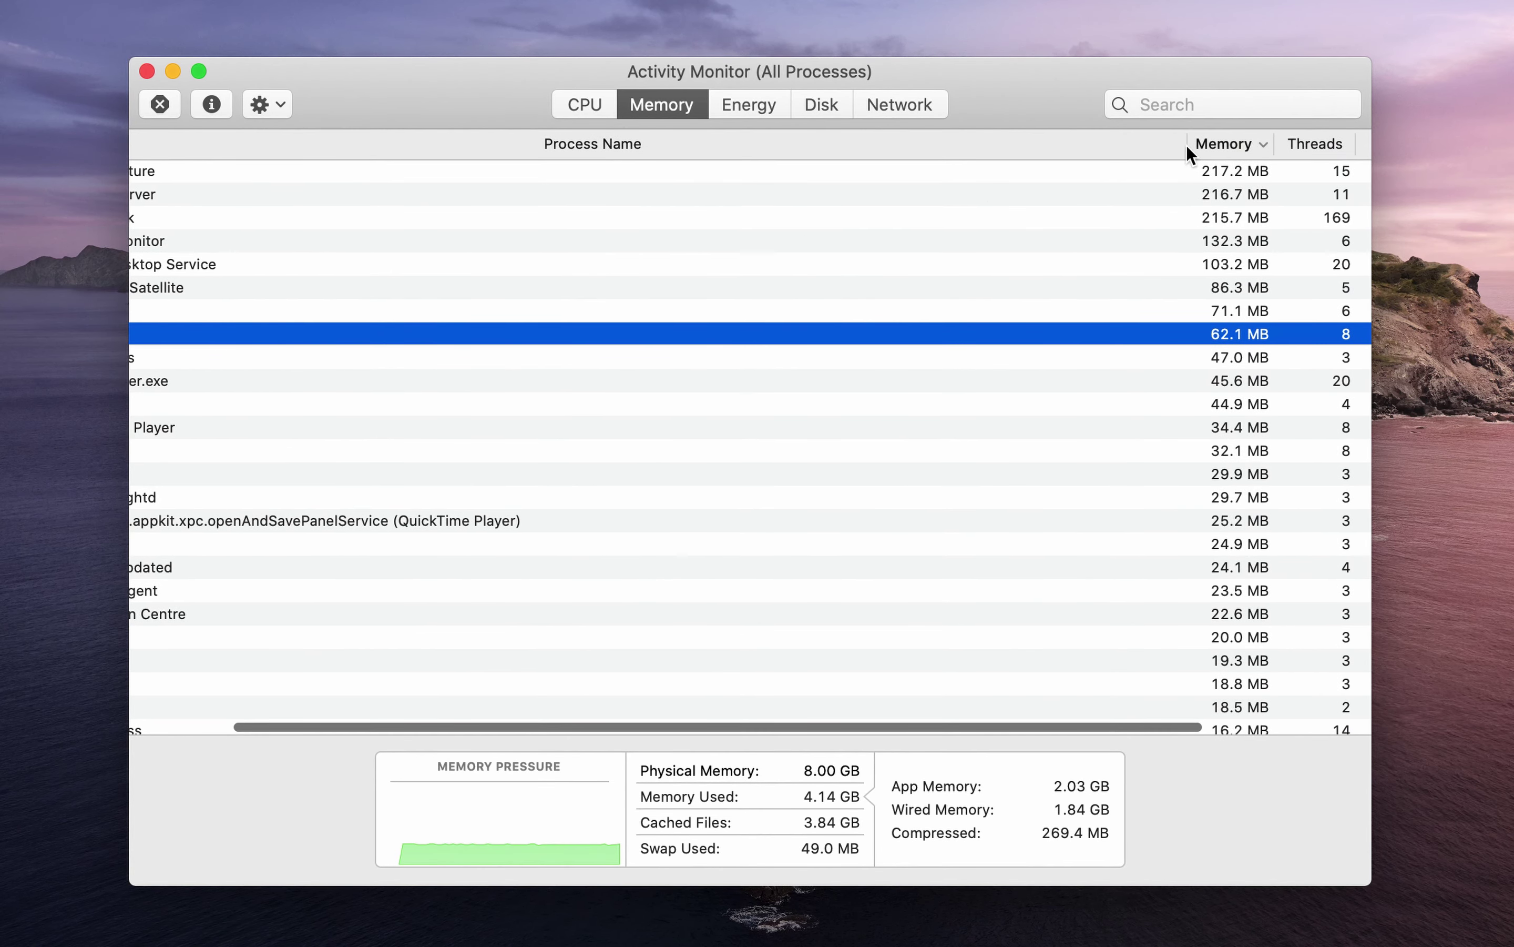
pyautogui.press('super+q')
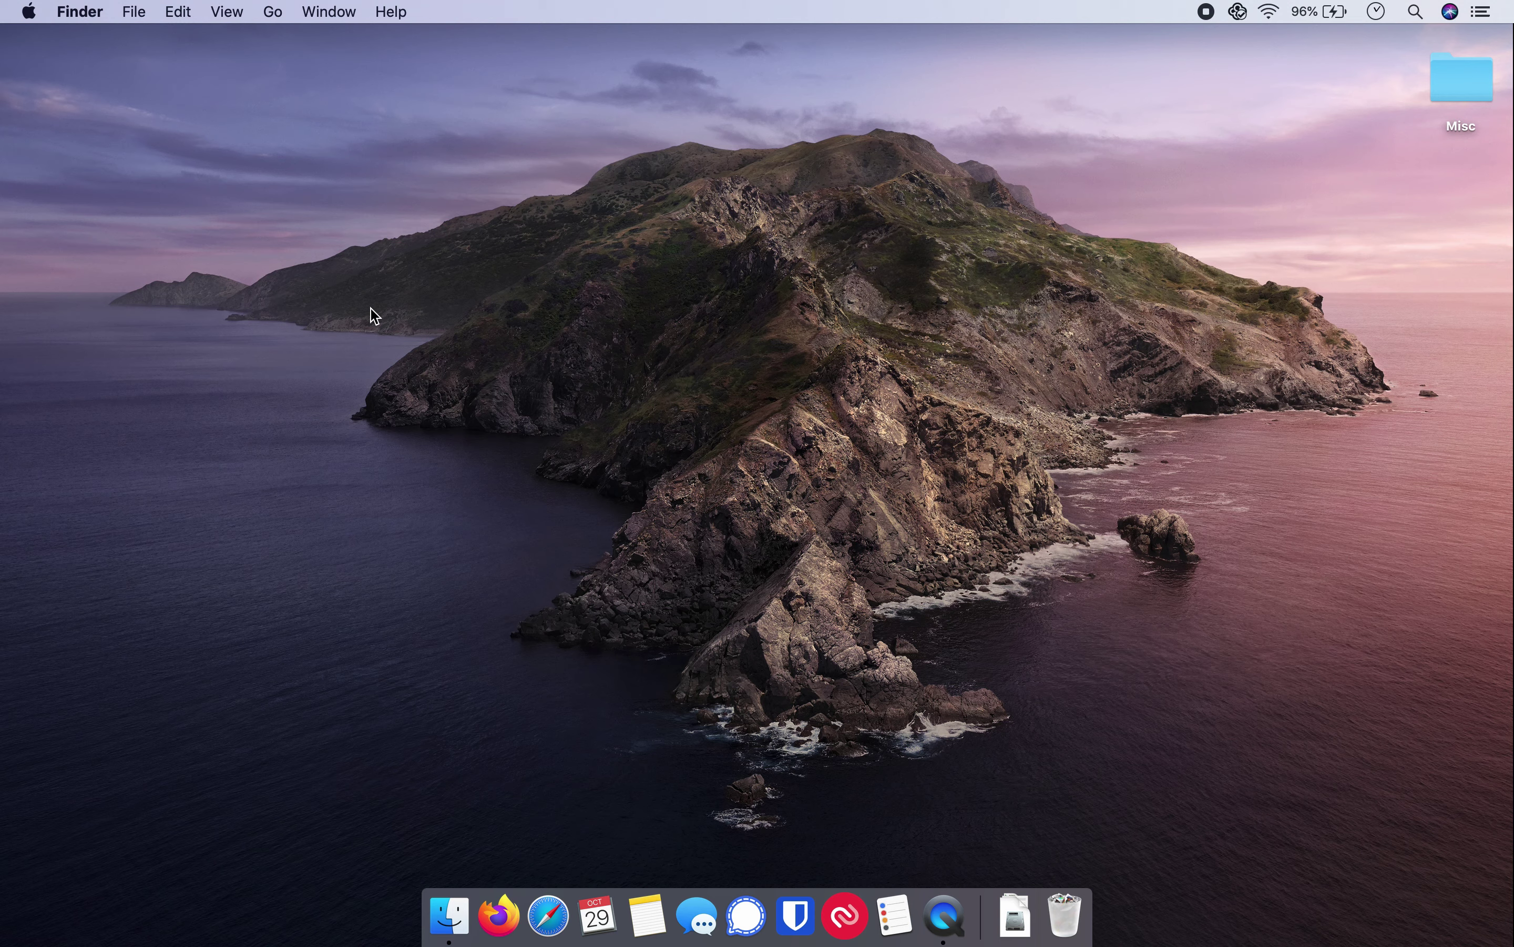
# Quit the Sync background app from its settings and take a screenshot of the whole desktop
pyautogui.click(1237, 11)
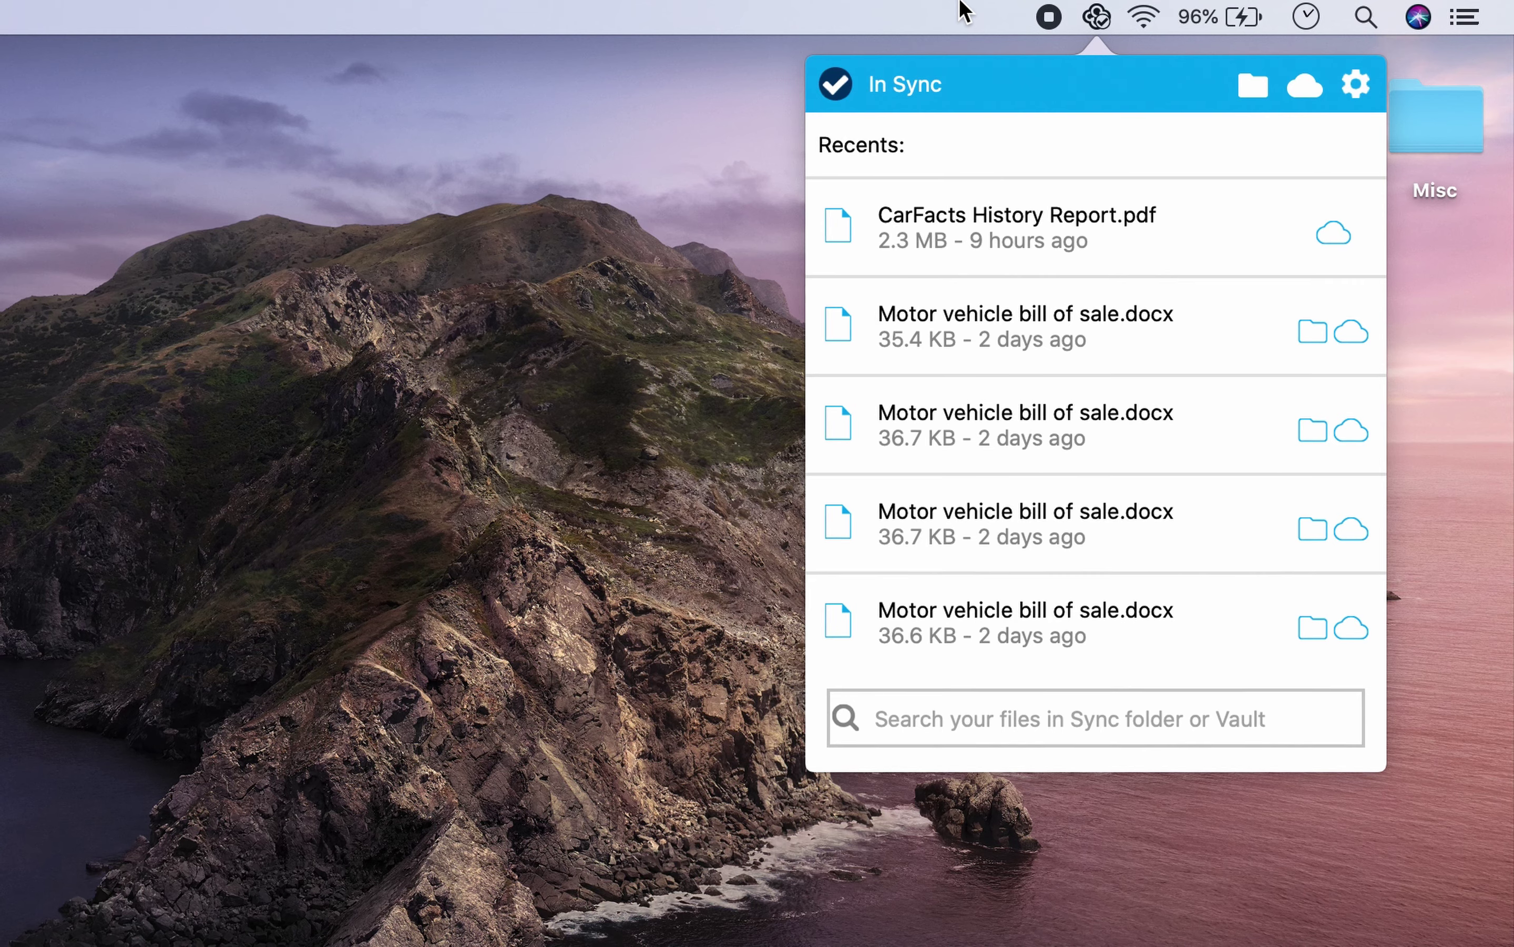
pyautogui.click(1363, 92)
pyautogui.click(1242, 448)
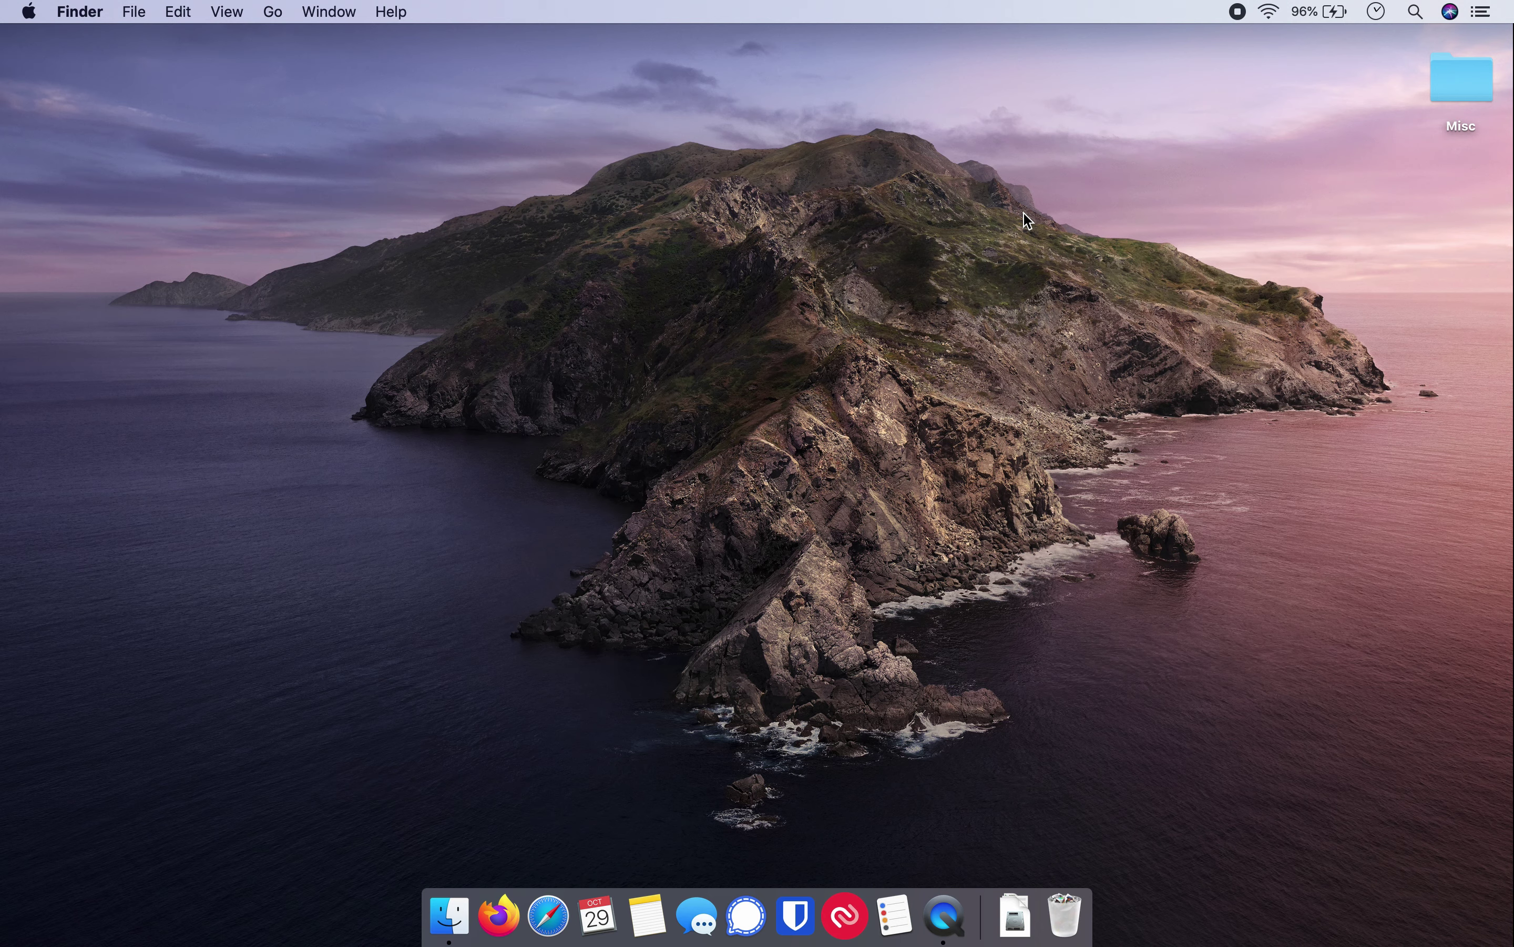
pyautogui.press('super+shift+3')
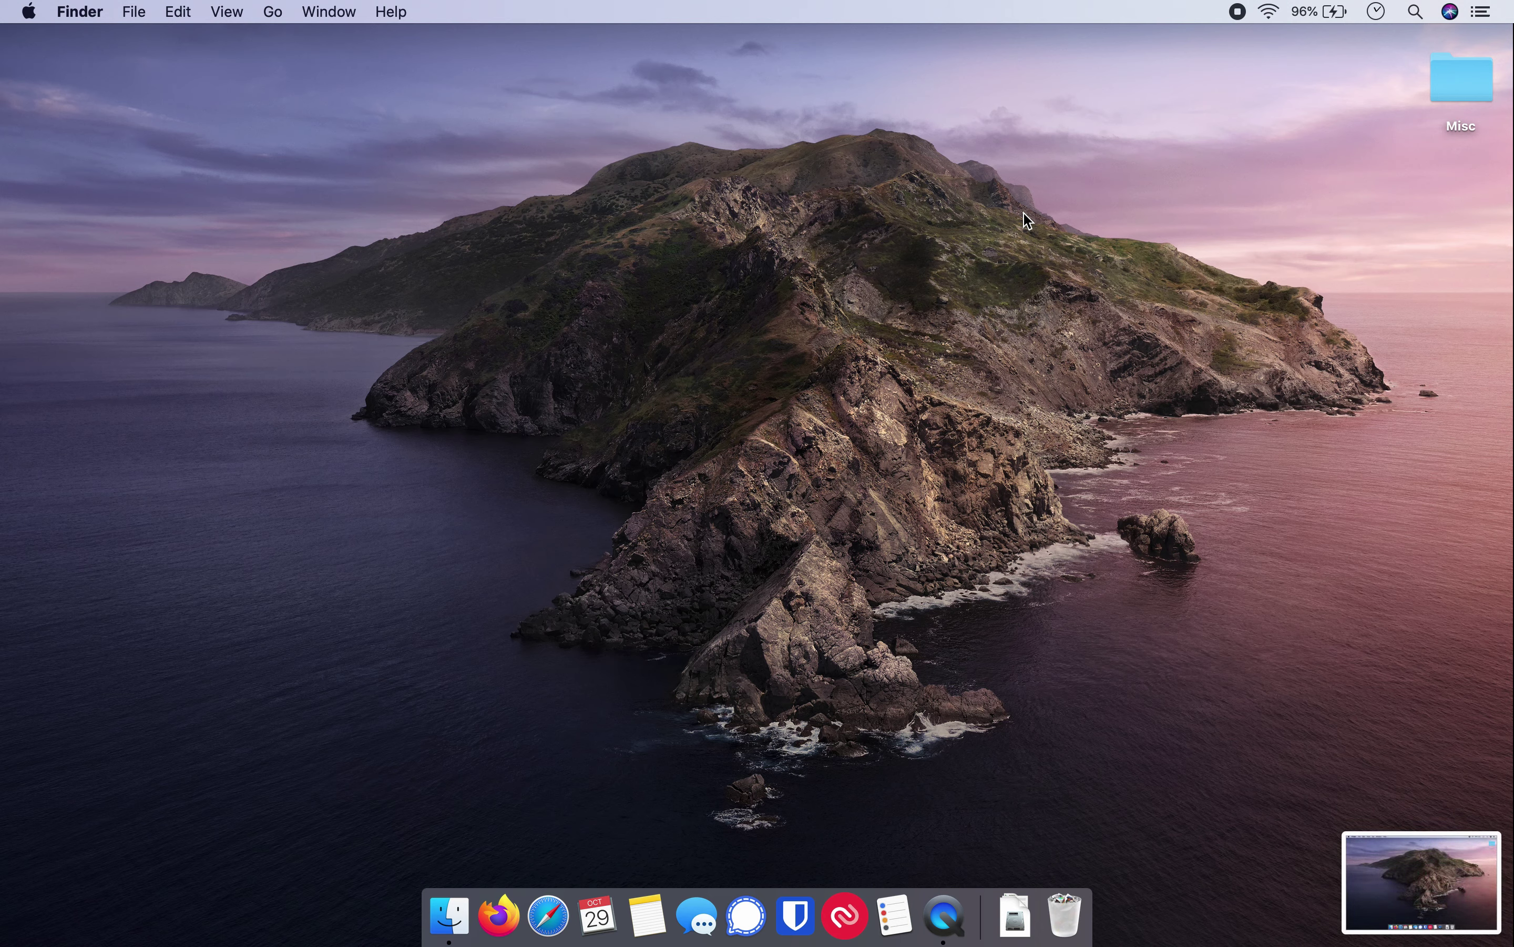
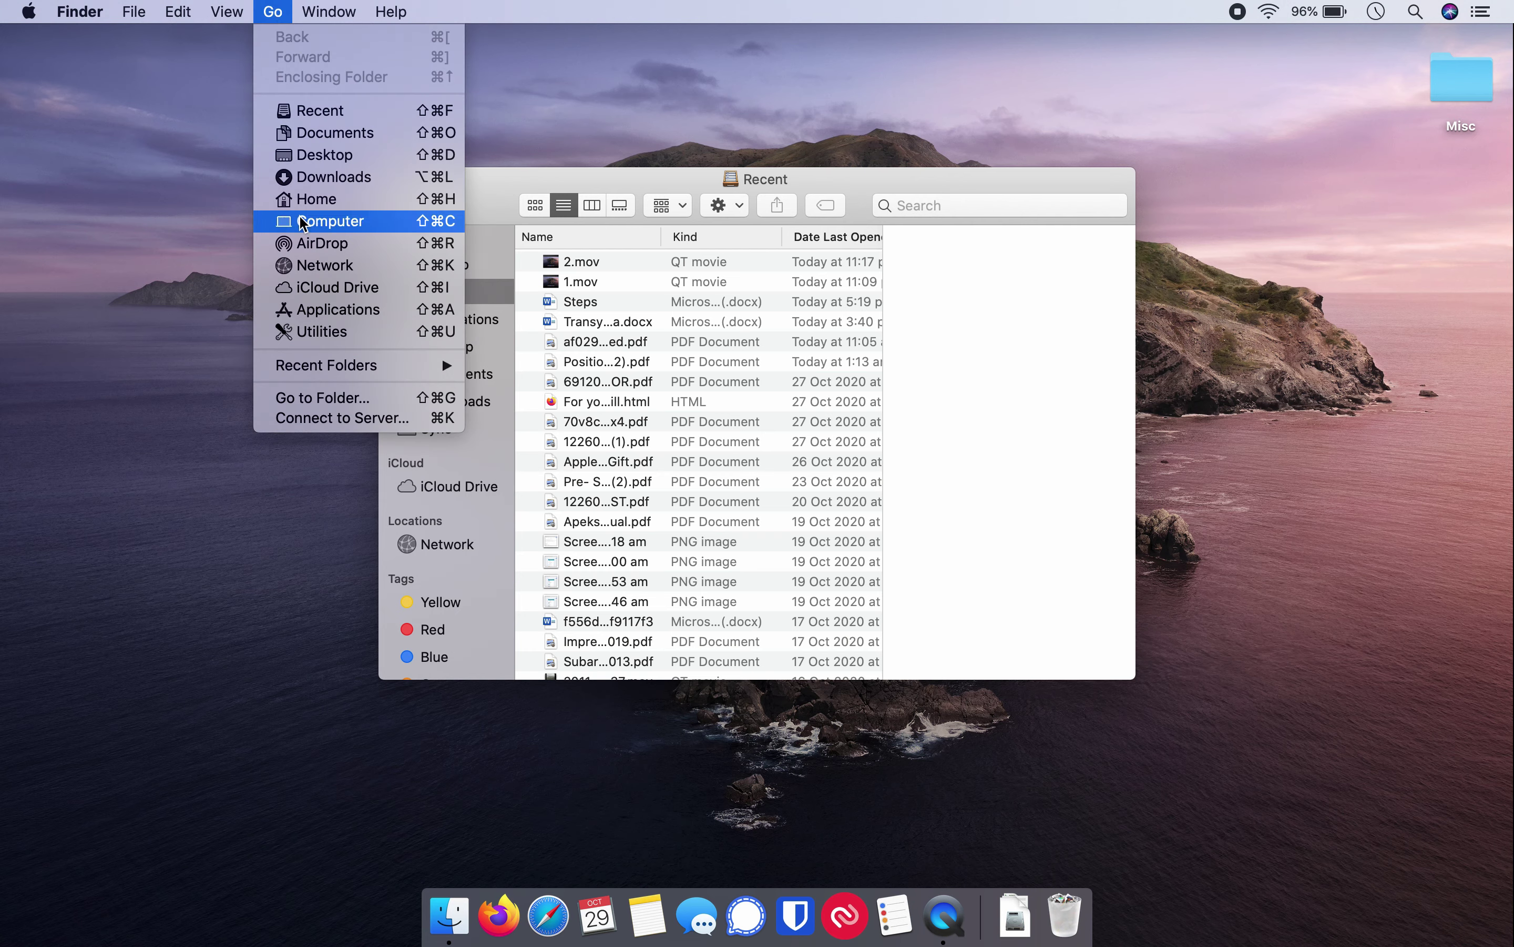
# Open the hidden user Library folder in Finder and go into its Caches folder
pyautogui.keyDown('alt'); pyautogui.click(302, 221); pyautogui.keyUp('alt')
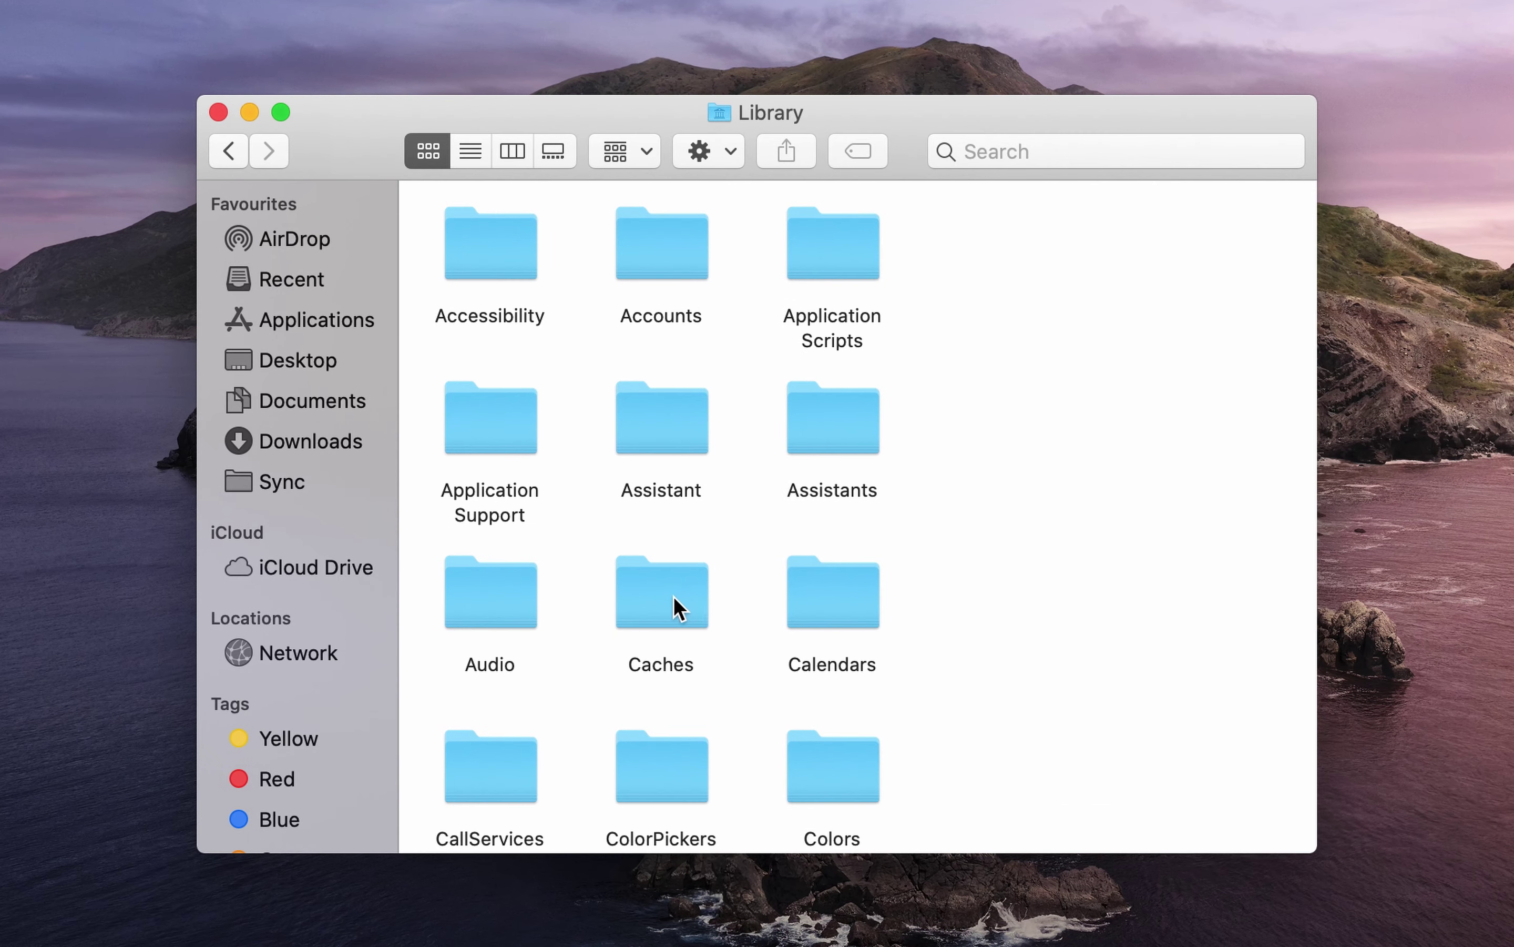
pyautogui.click(659, 599)
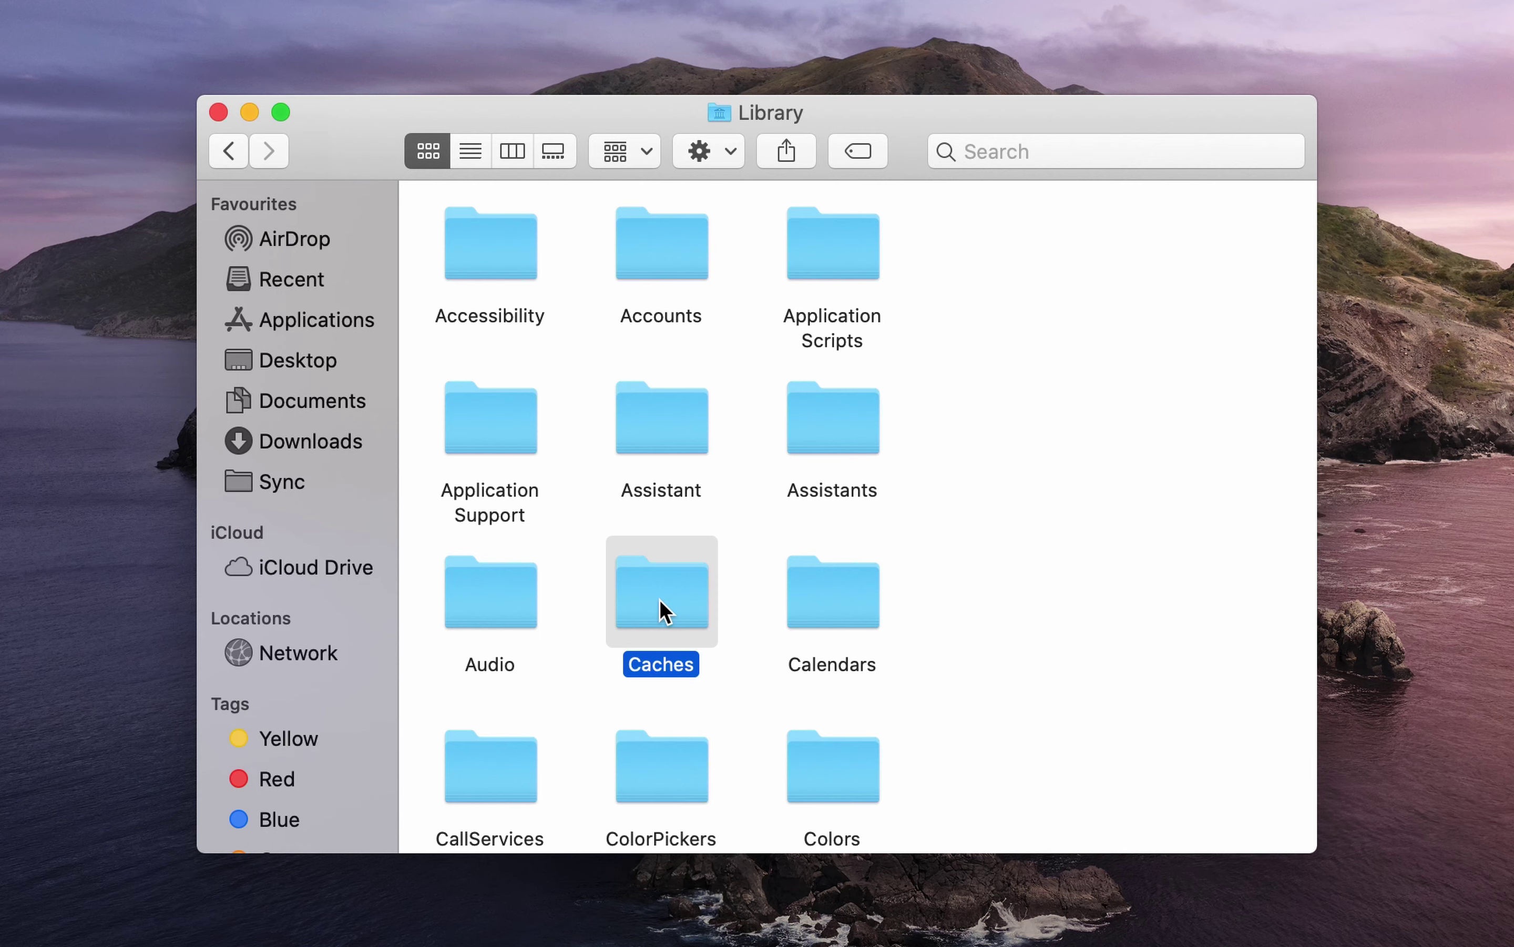
pyautogui.doubleClick(659, 599)
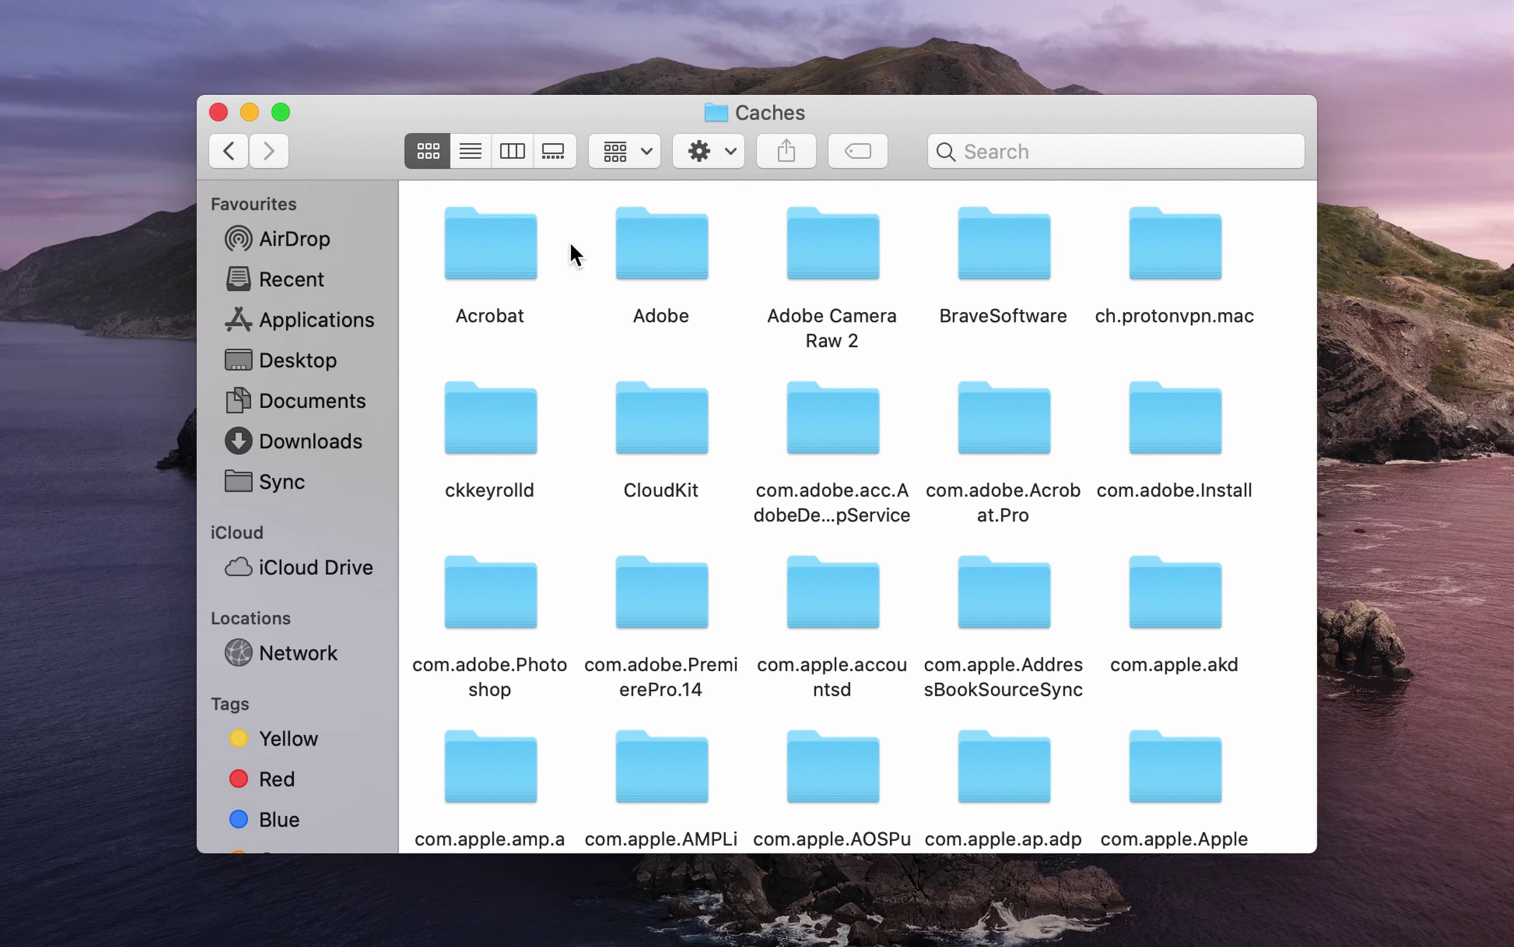
# Select all items in the Caches folder and move them to the Bin
pyautogui.click(506, 253)
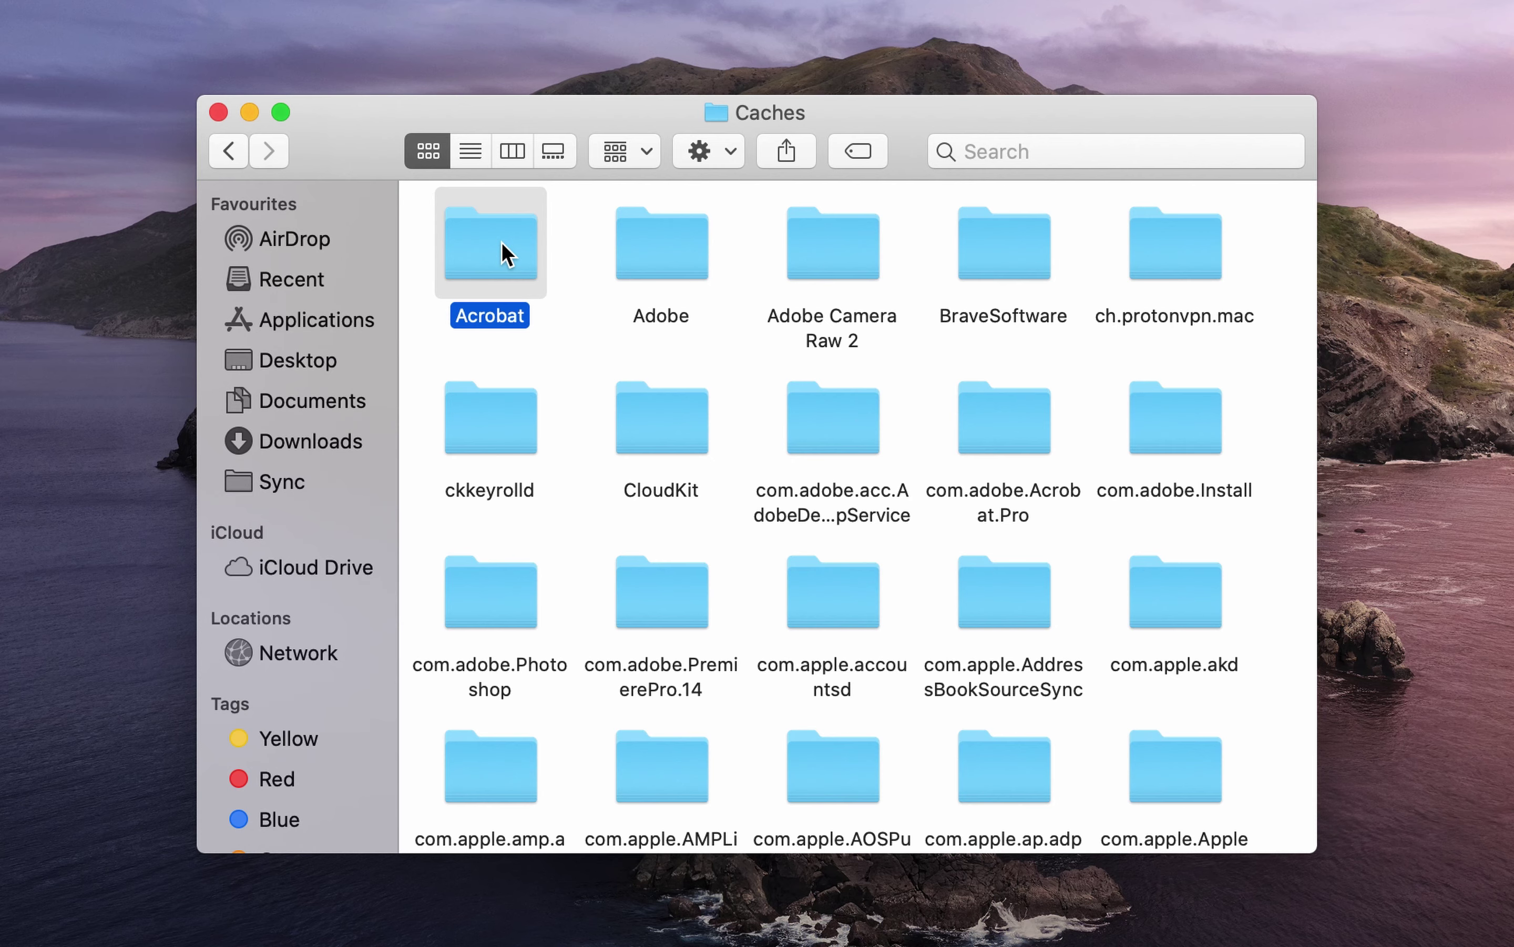
pyautogui.press('super+a')
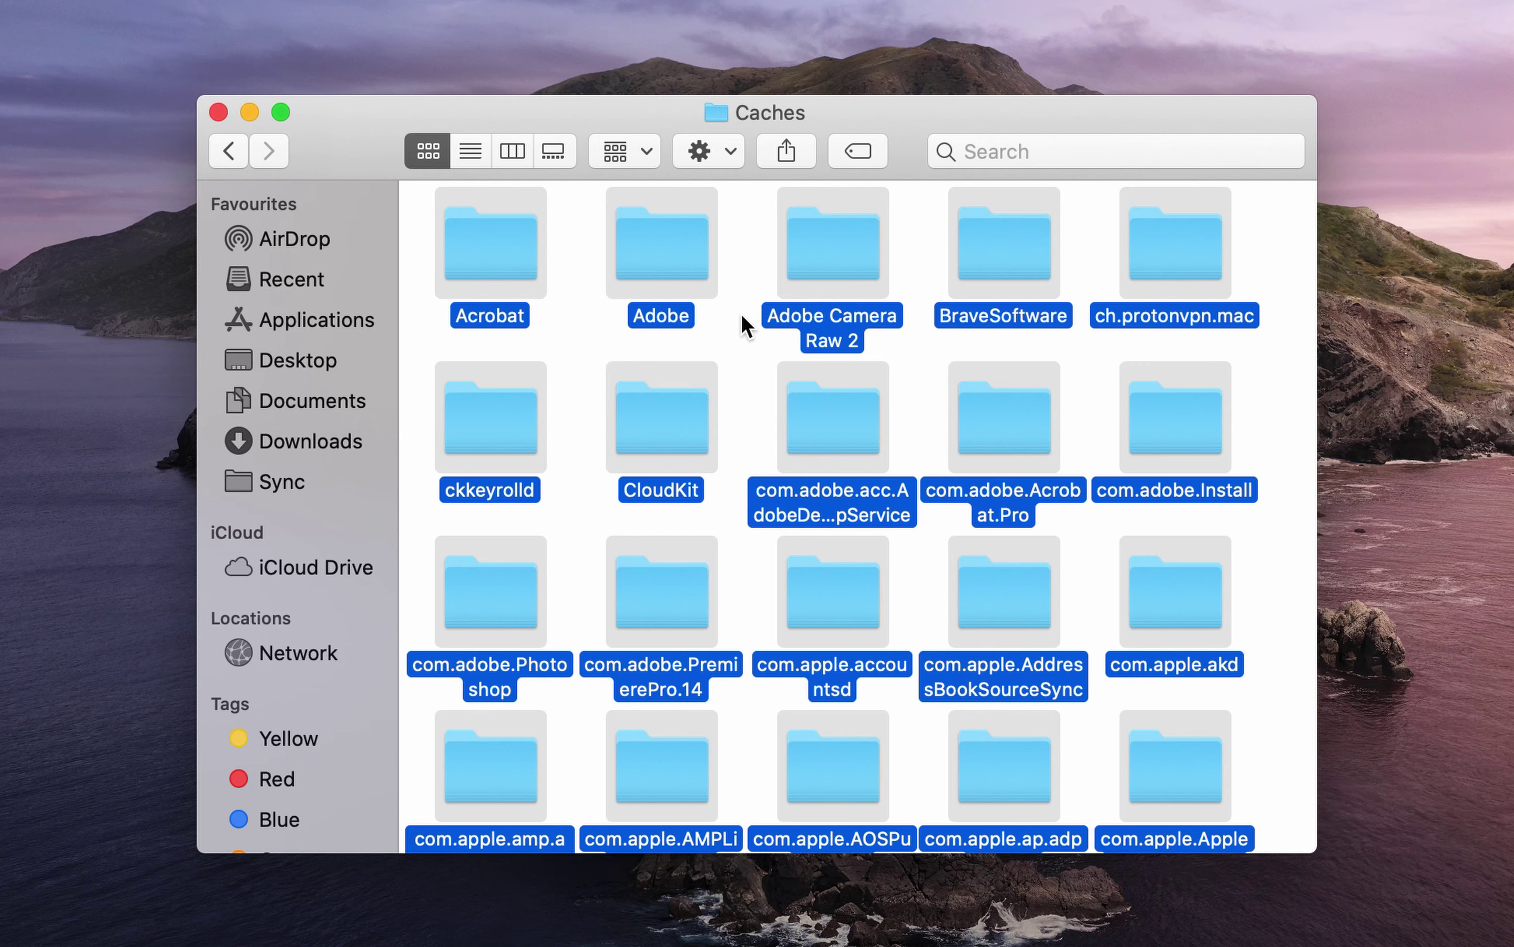
pyautogui.click(717, 155)
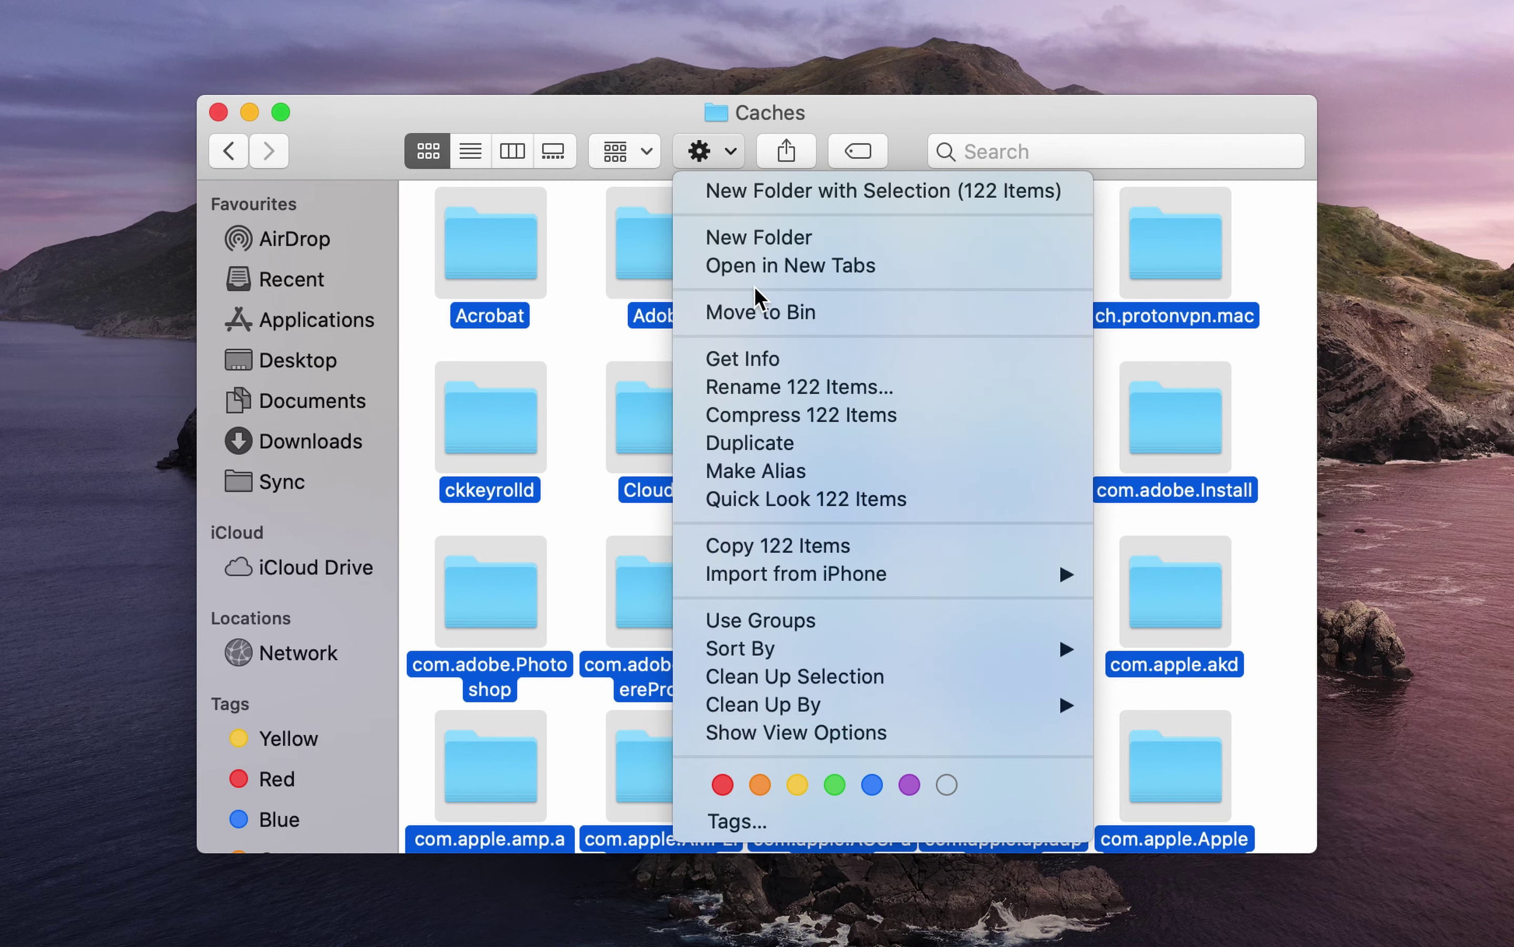
pyautogui.click(768, 313)
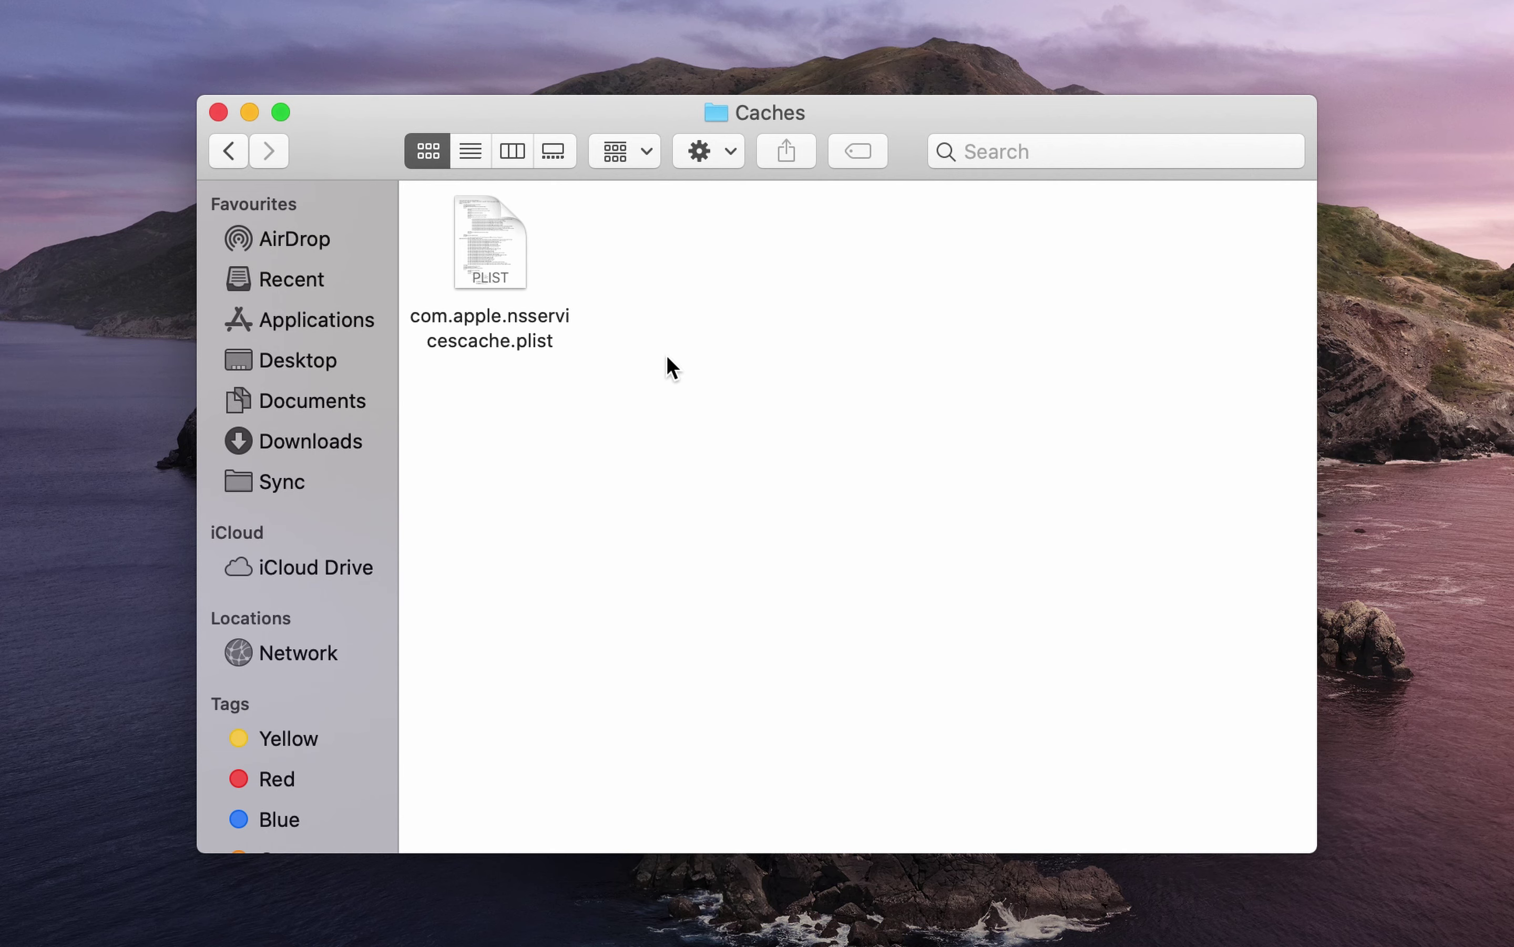
# Return to the Library folder, open its Cookies folder and move all the files in it to the Bin
pyautogui.click(230, 153)
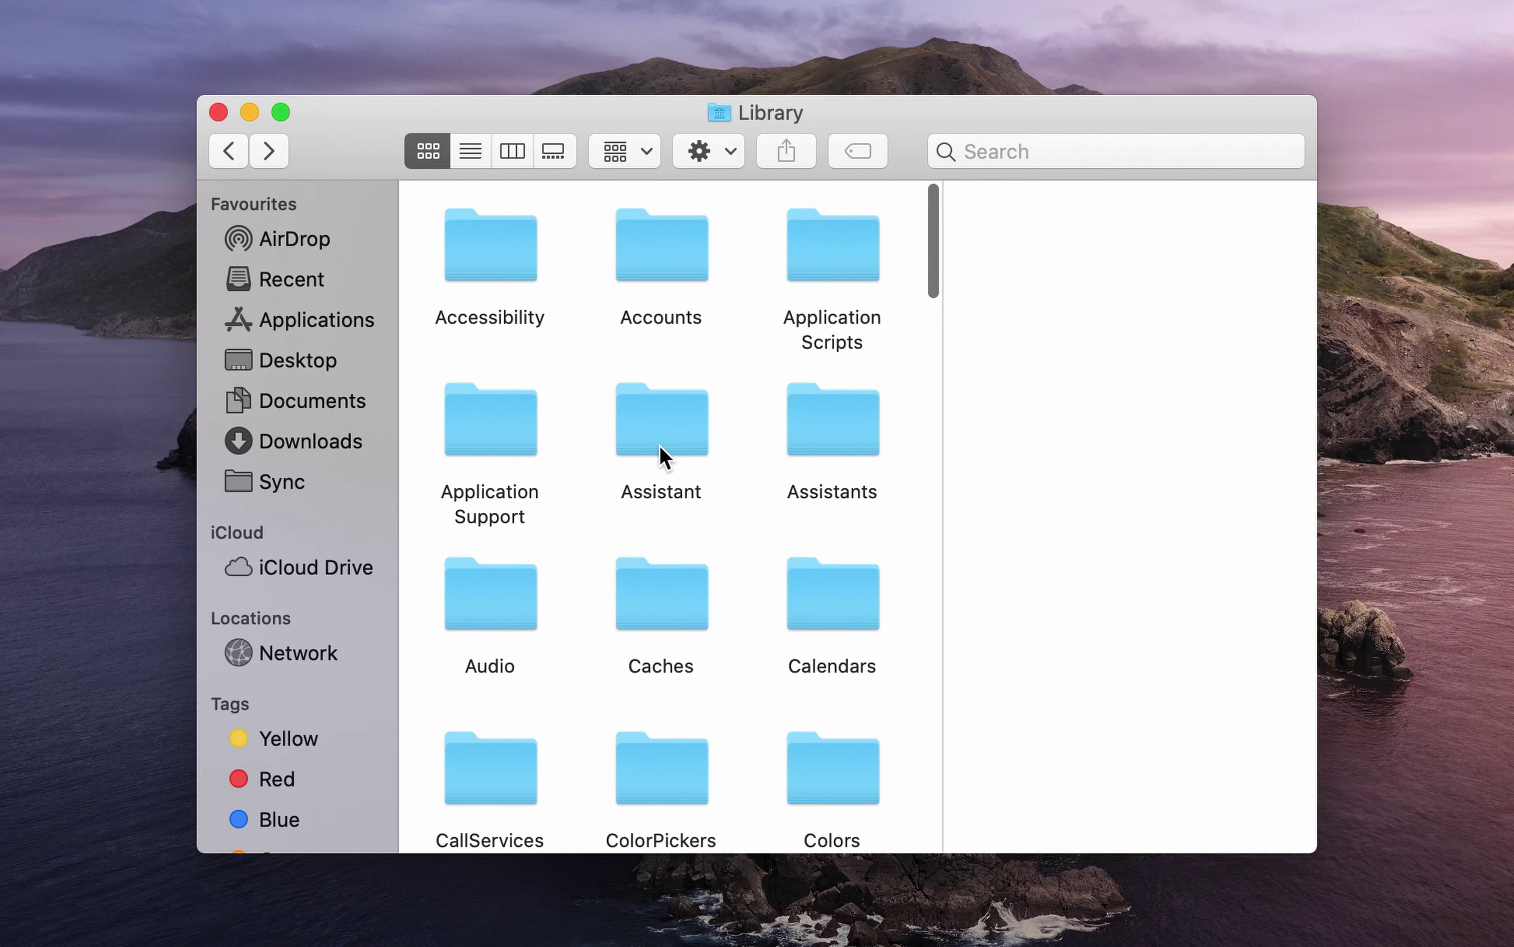
pyautogui.moveTo(939, 414); pyautogui.dragTo(1343, 419)
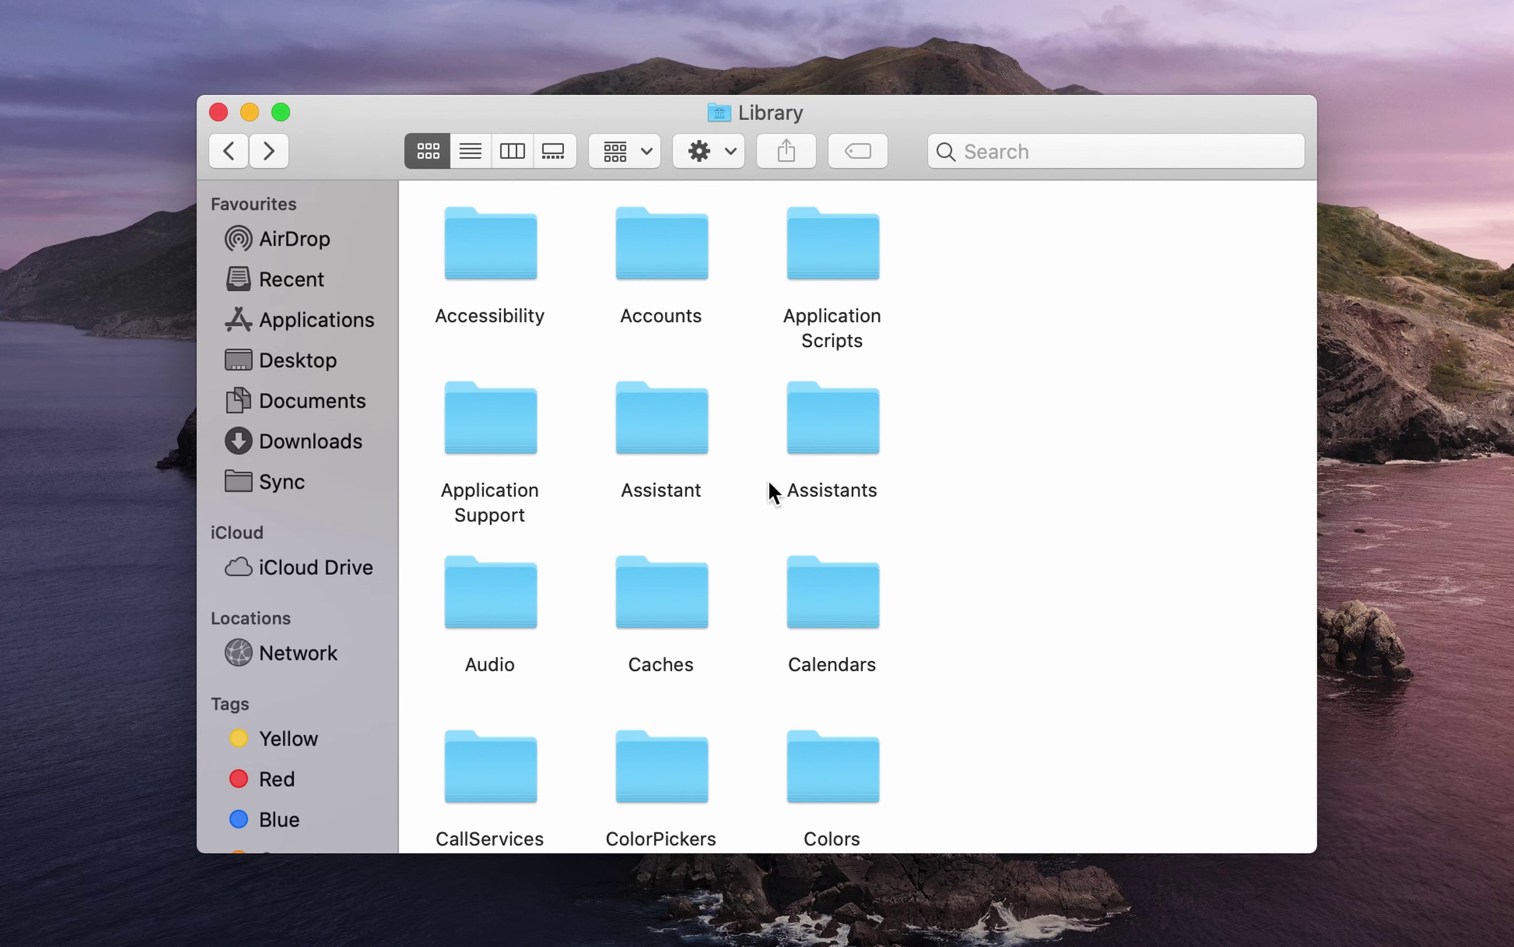
pyautogui.scroll(-5, 763, 492)
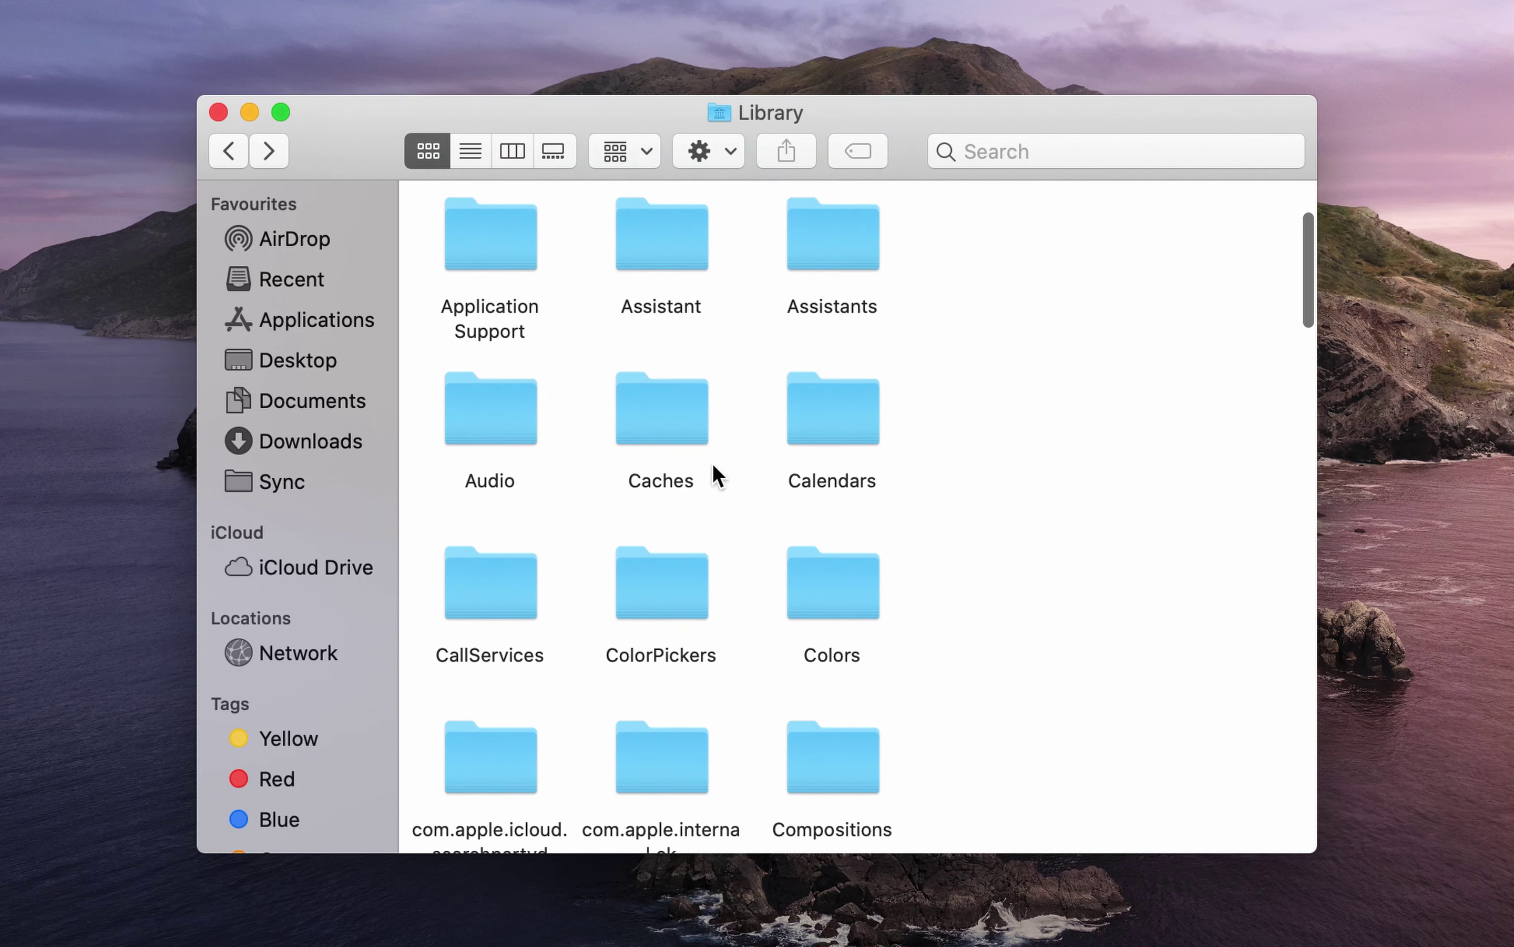
pyautogui.scroll(-10, 620, 559)
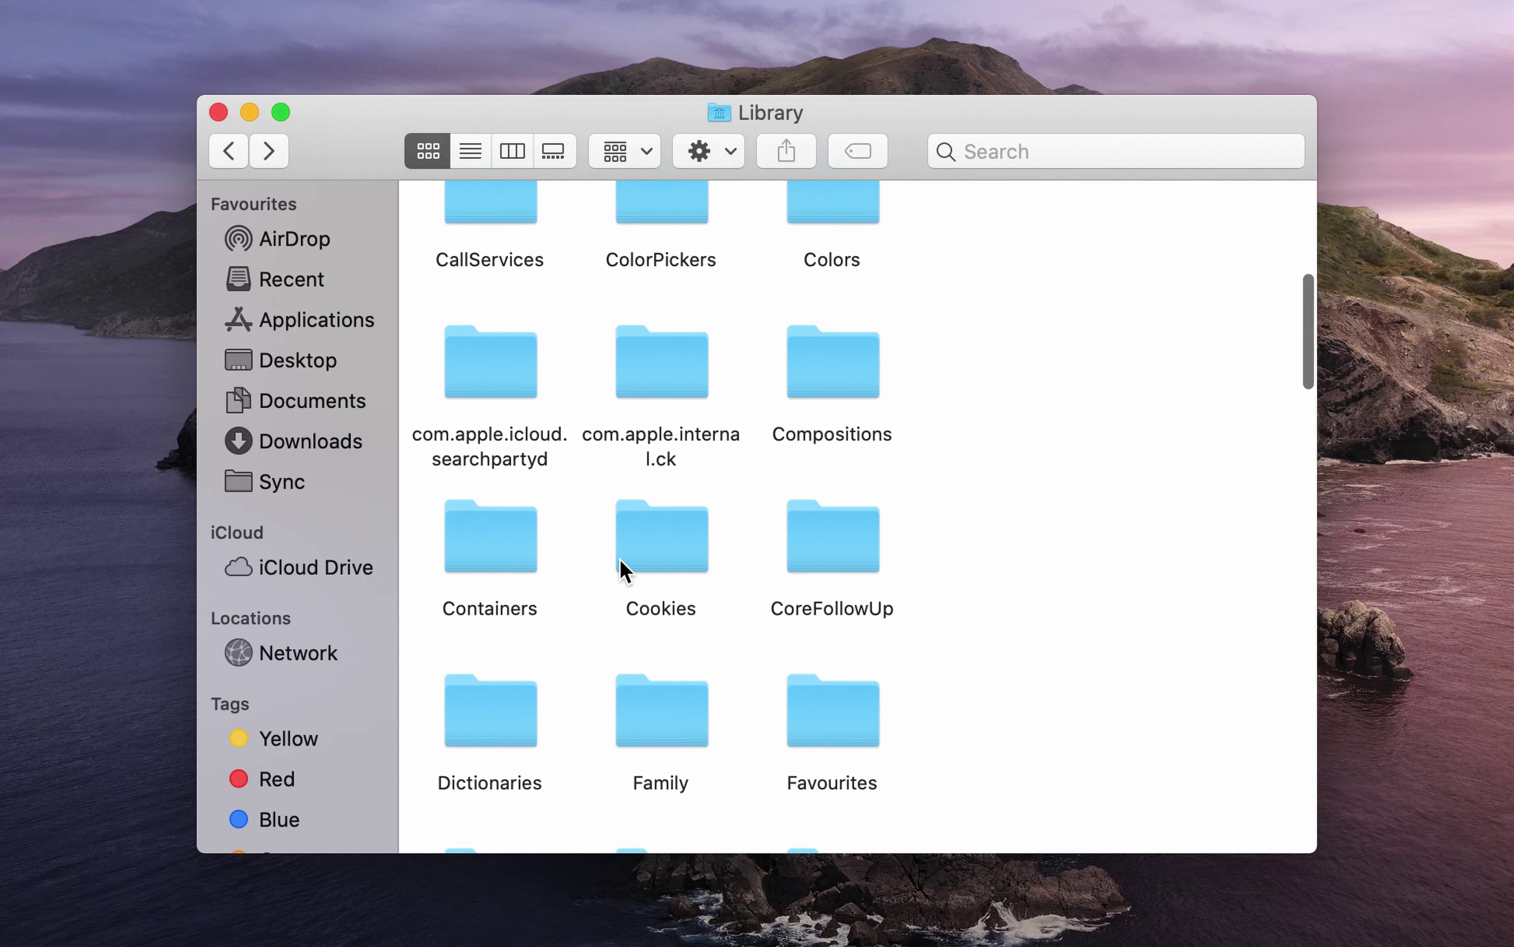
pyautogui.doubleClick(655, 516)
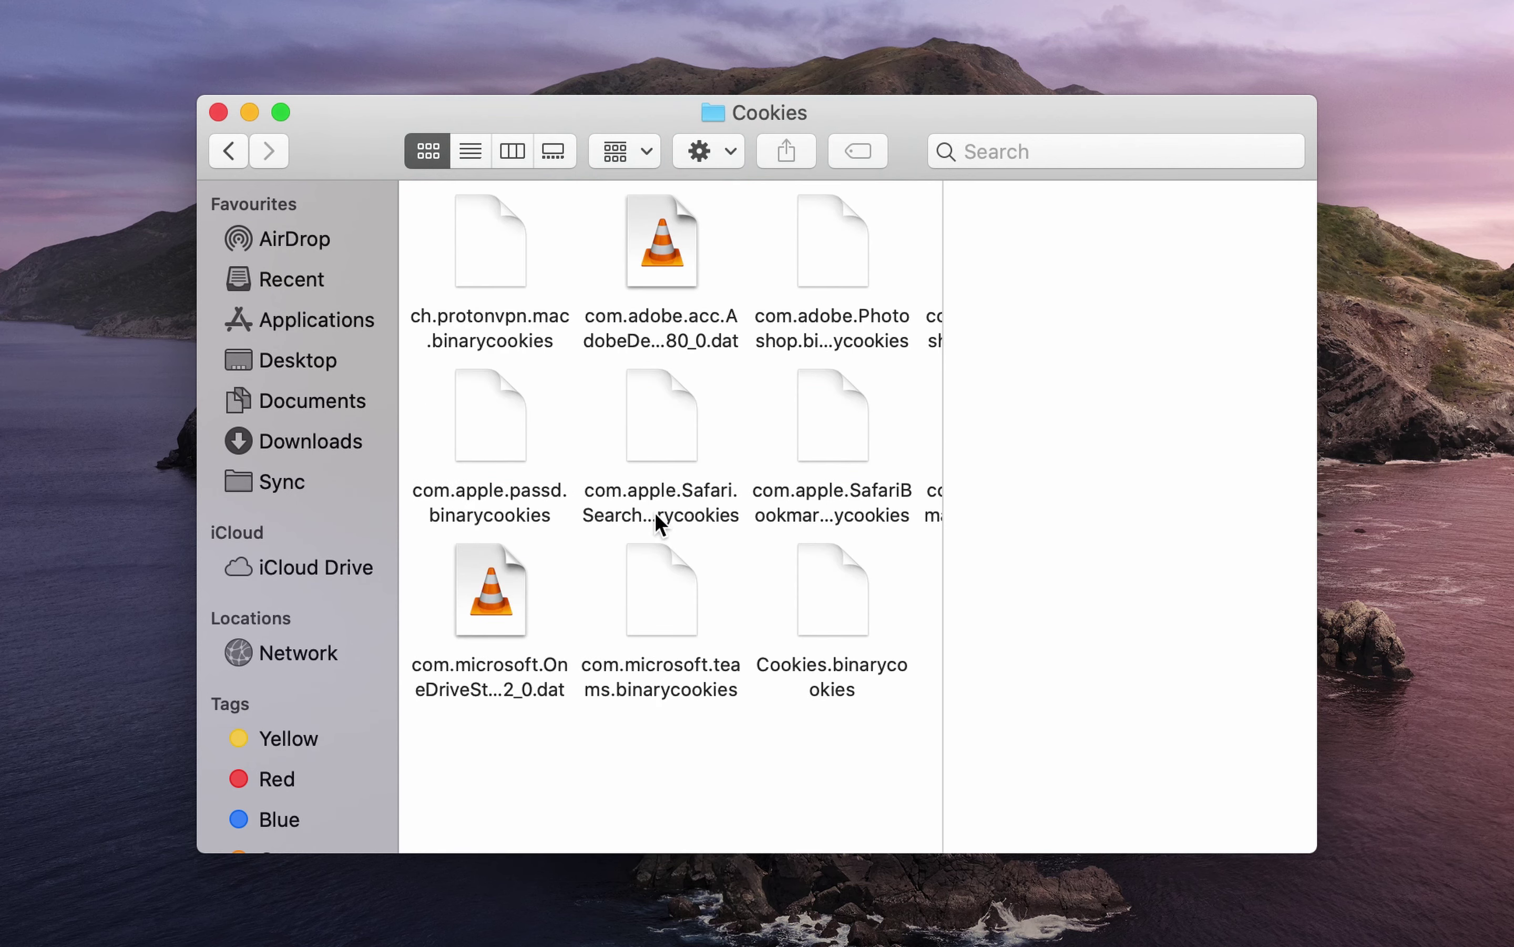
pyautogui.press('super+a')
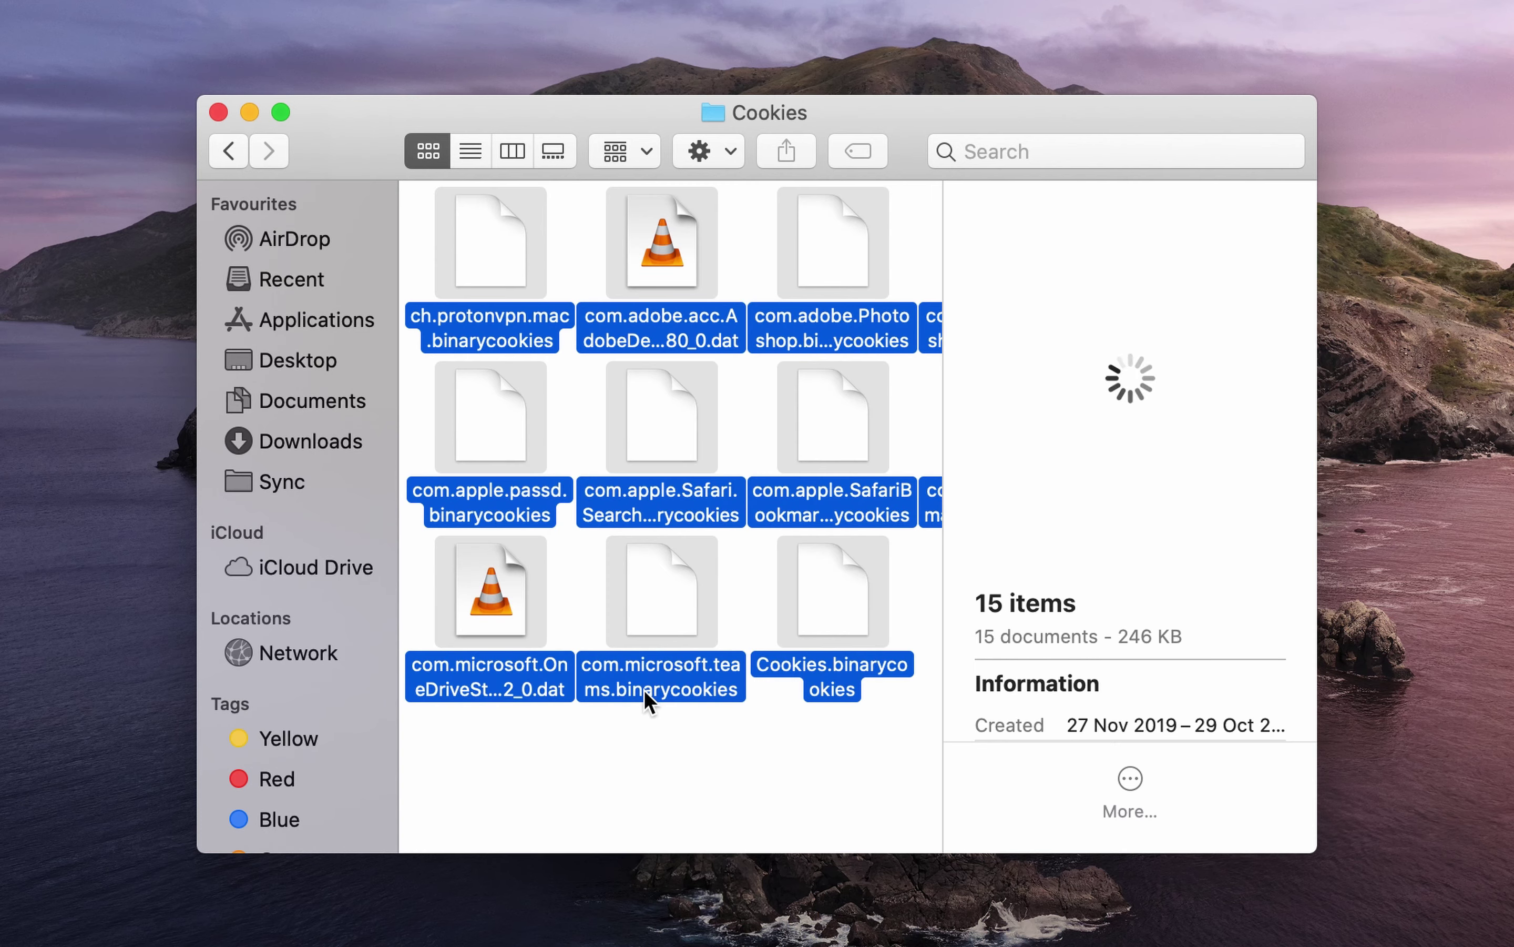
pyautogui.press('super+BackSpace')
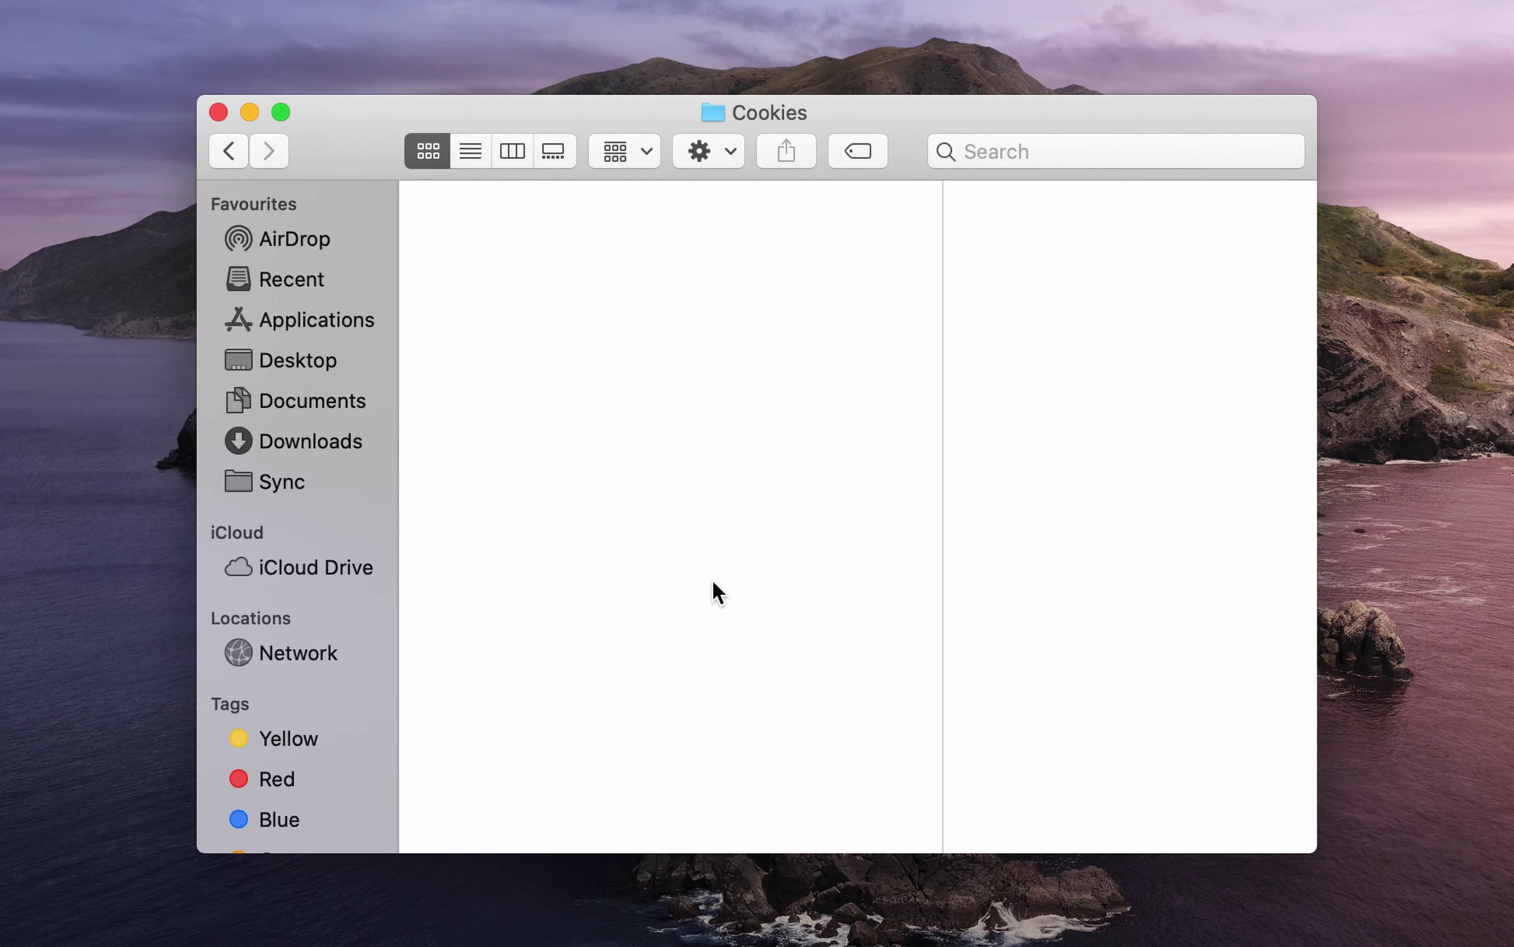
# Return to the user Library folder and check the contents of its Input Methods folder
pyautogui.click(223, 150)
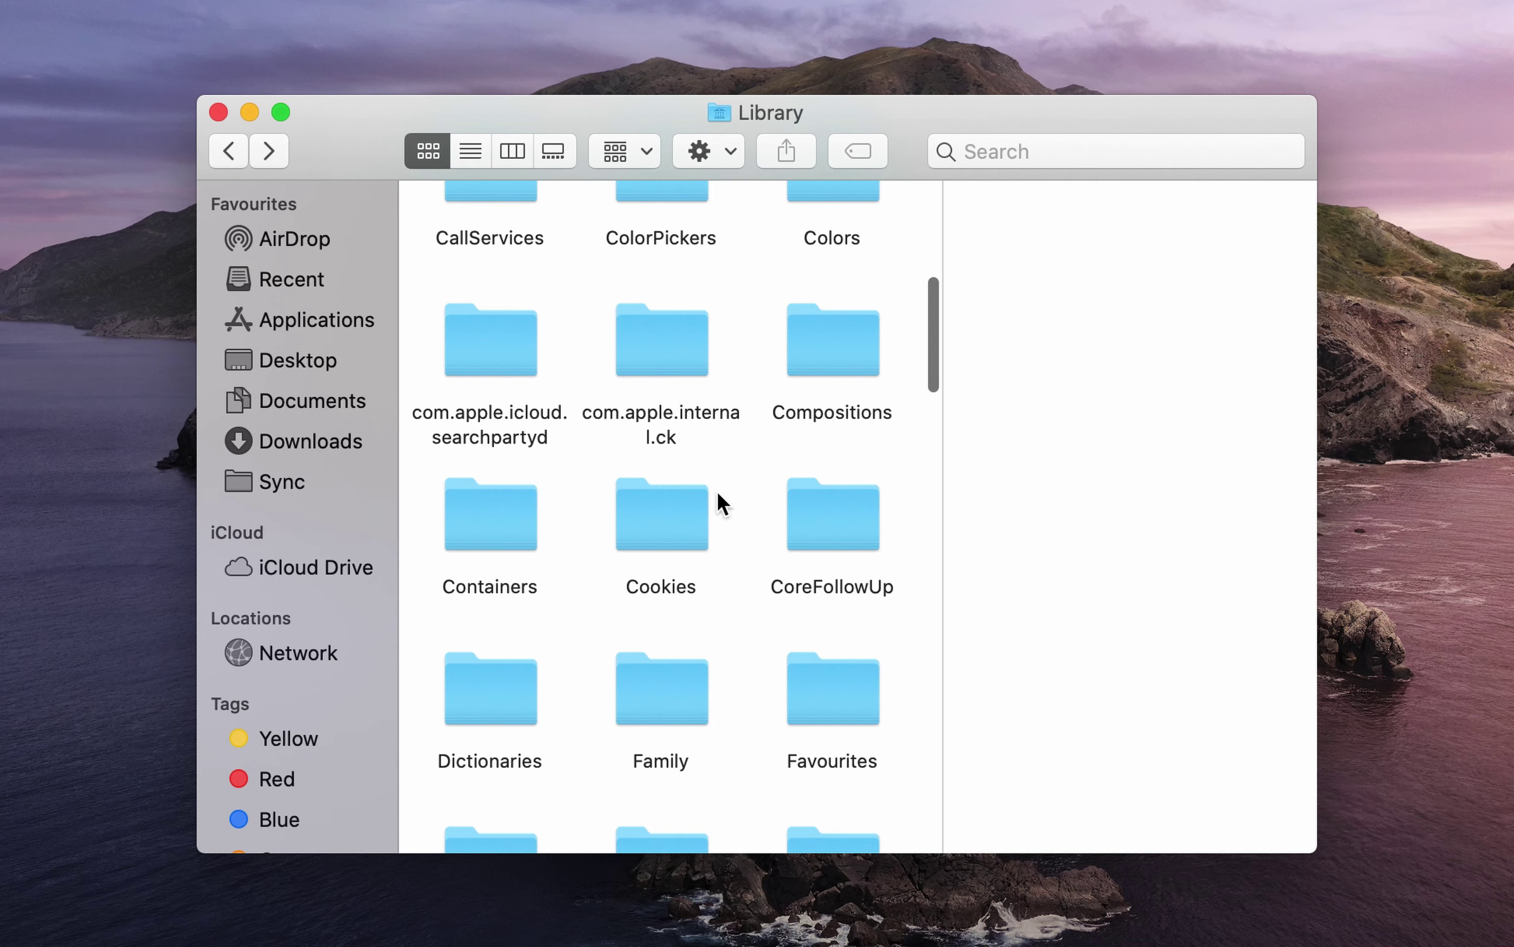
pyautogui.scroll(-5, 718, 498)
pyautogui.scroll(-8, 717, 499)
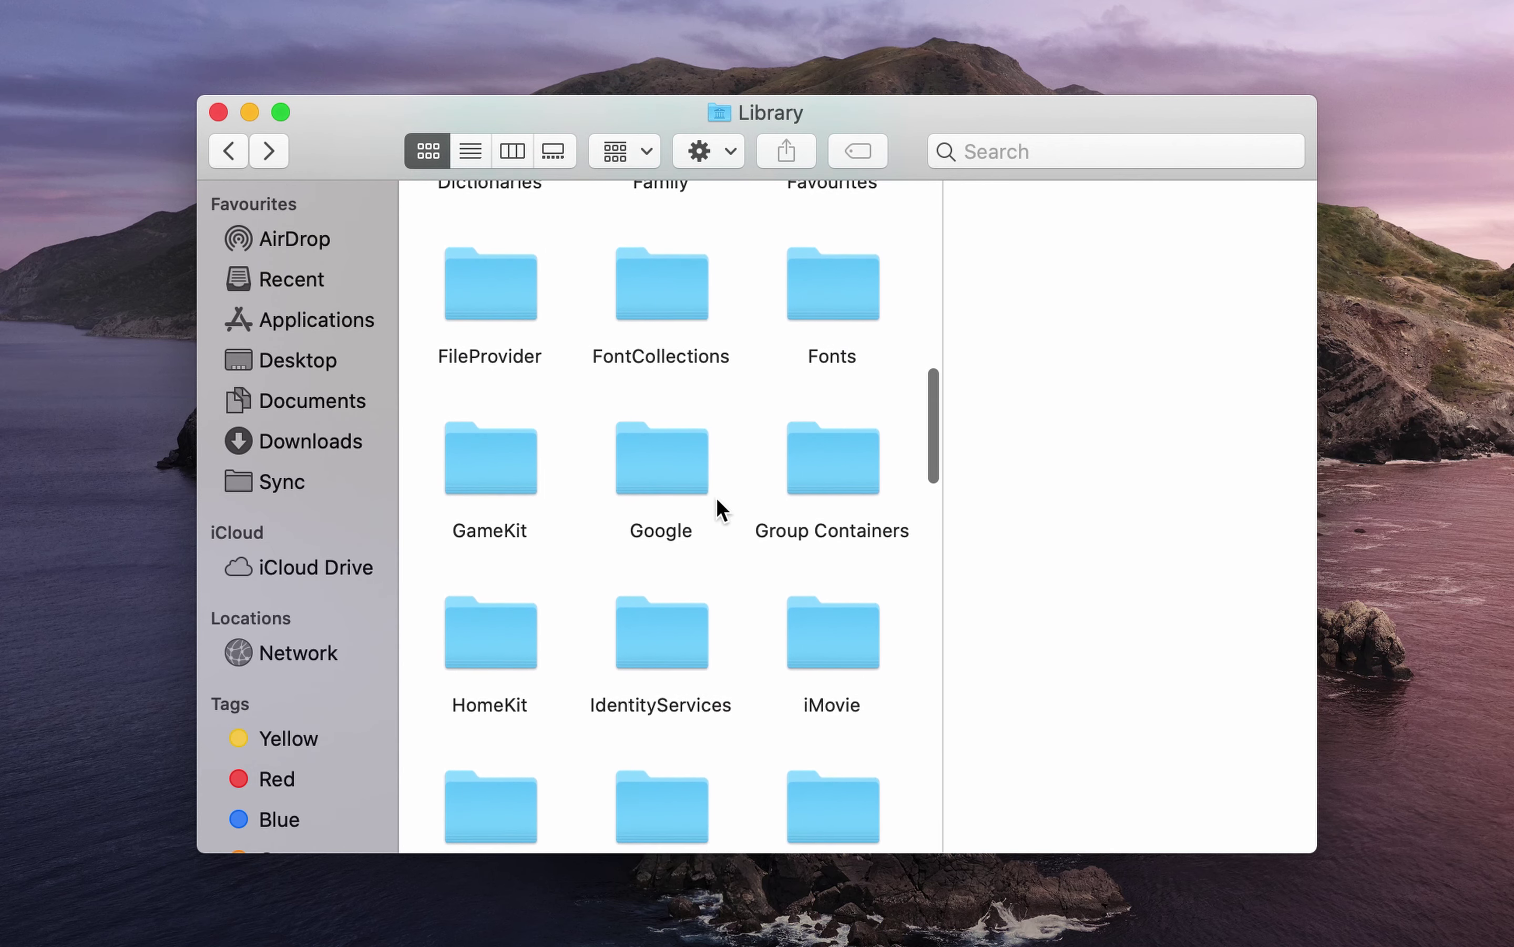
pyautogui.scroll(-3, 715, 497)
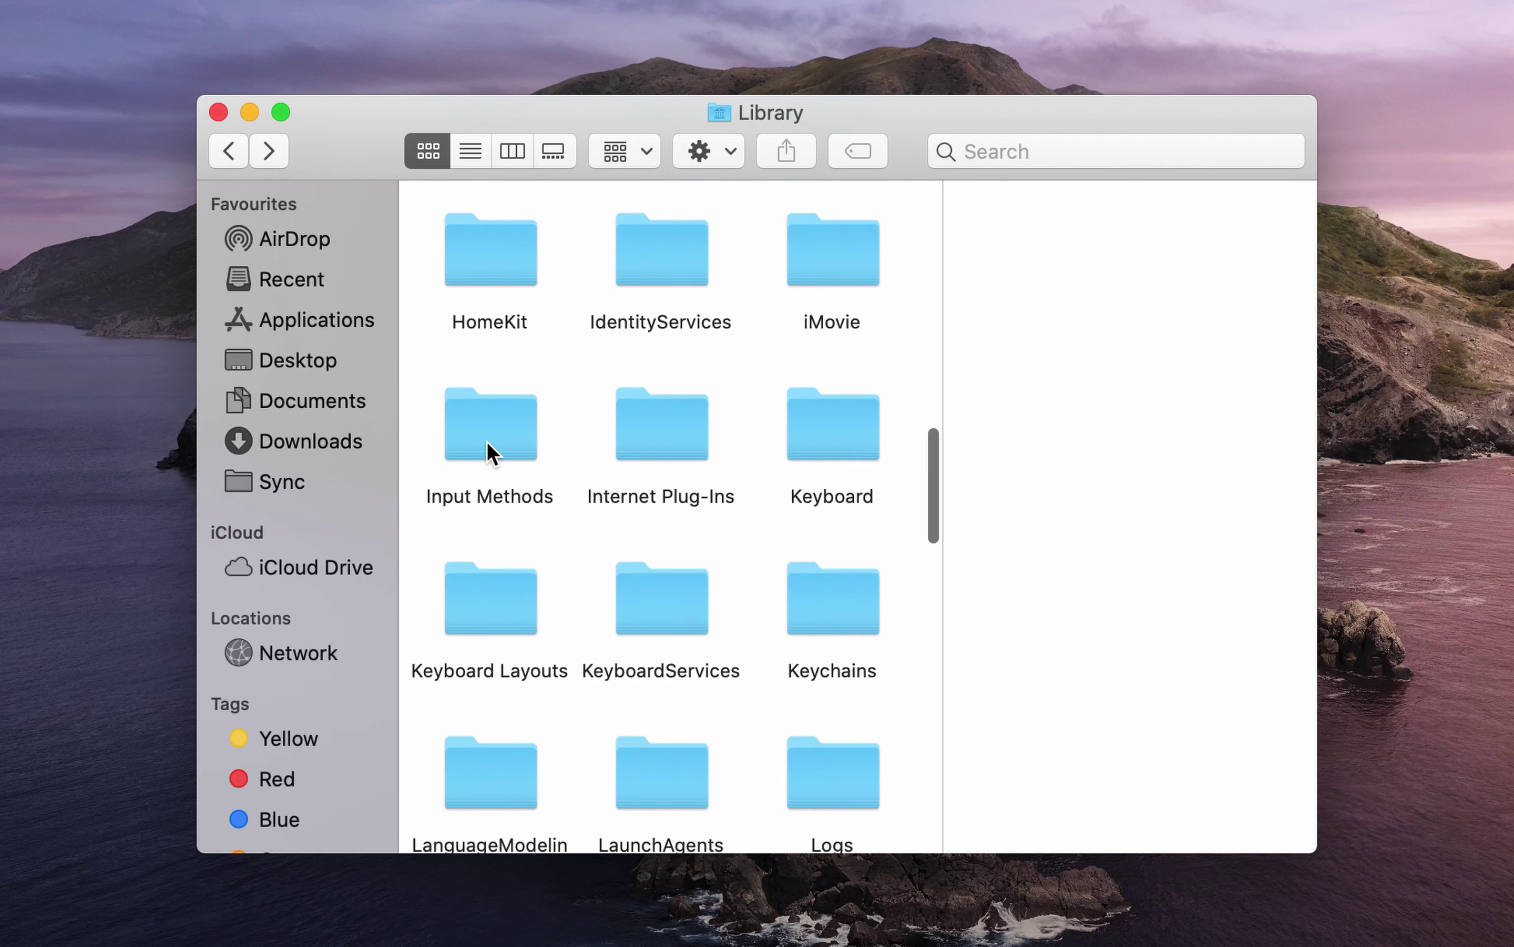
pyautogui.doubleClick(487, 442)
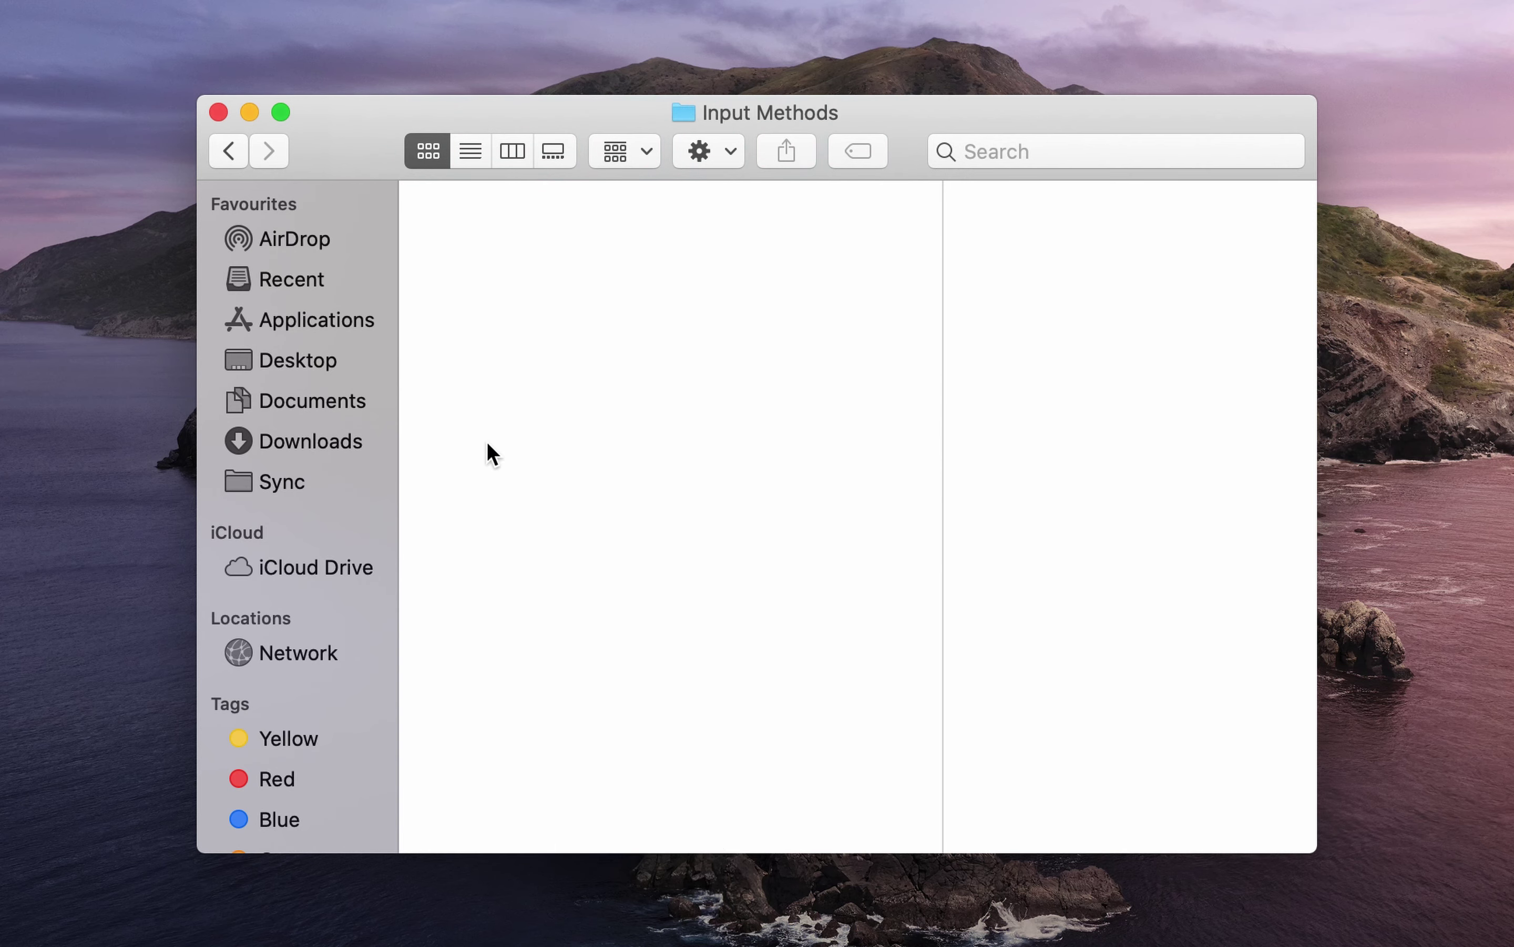
# Go back to the Library folder and open its Saved Application State folder
pyautogui.click(227, 150)
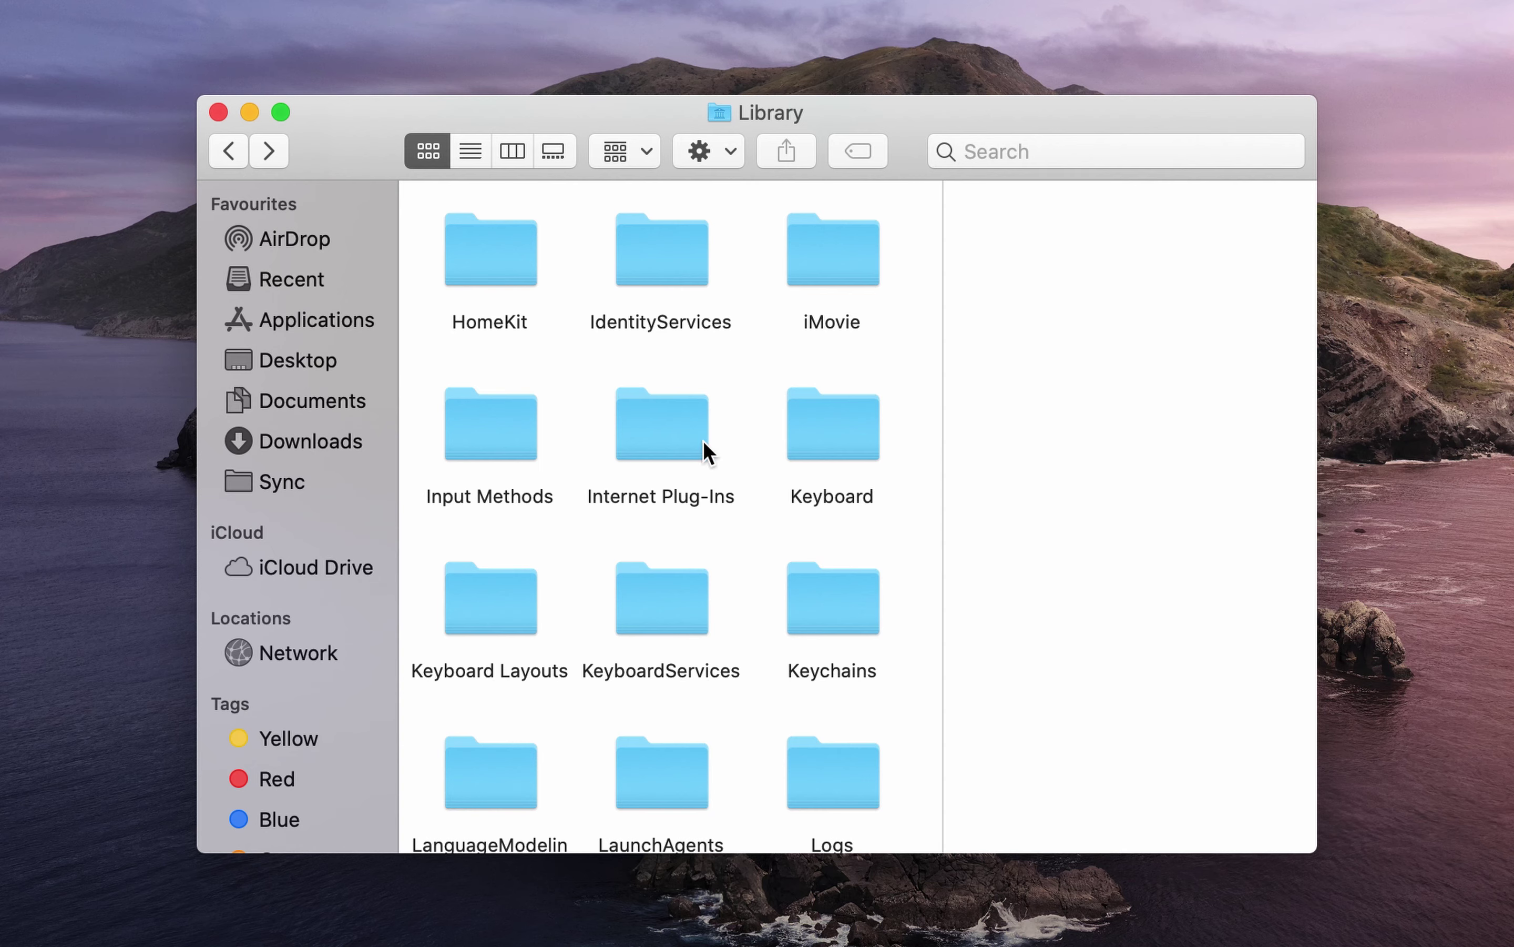
pyautogui.scroll(-10, 698, 525)
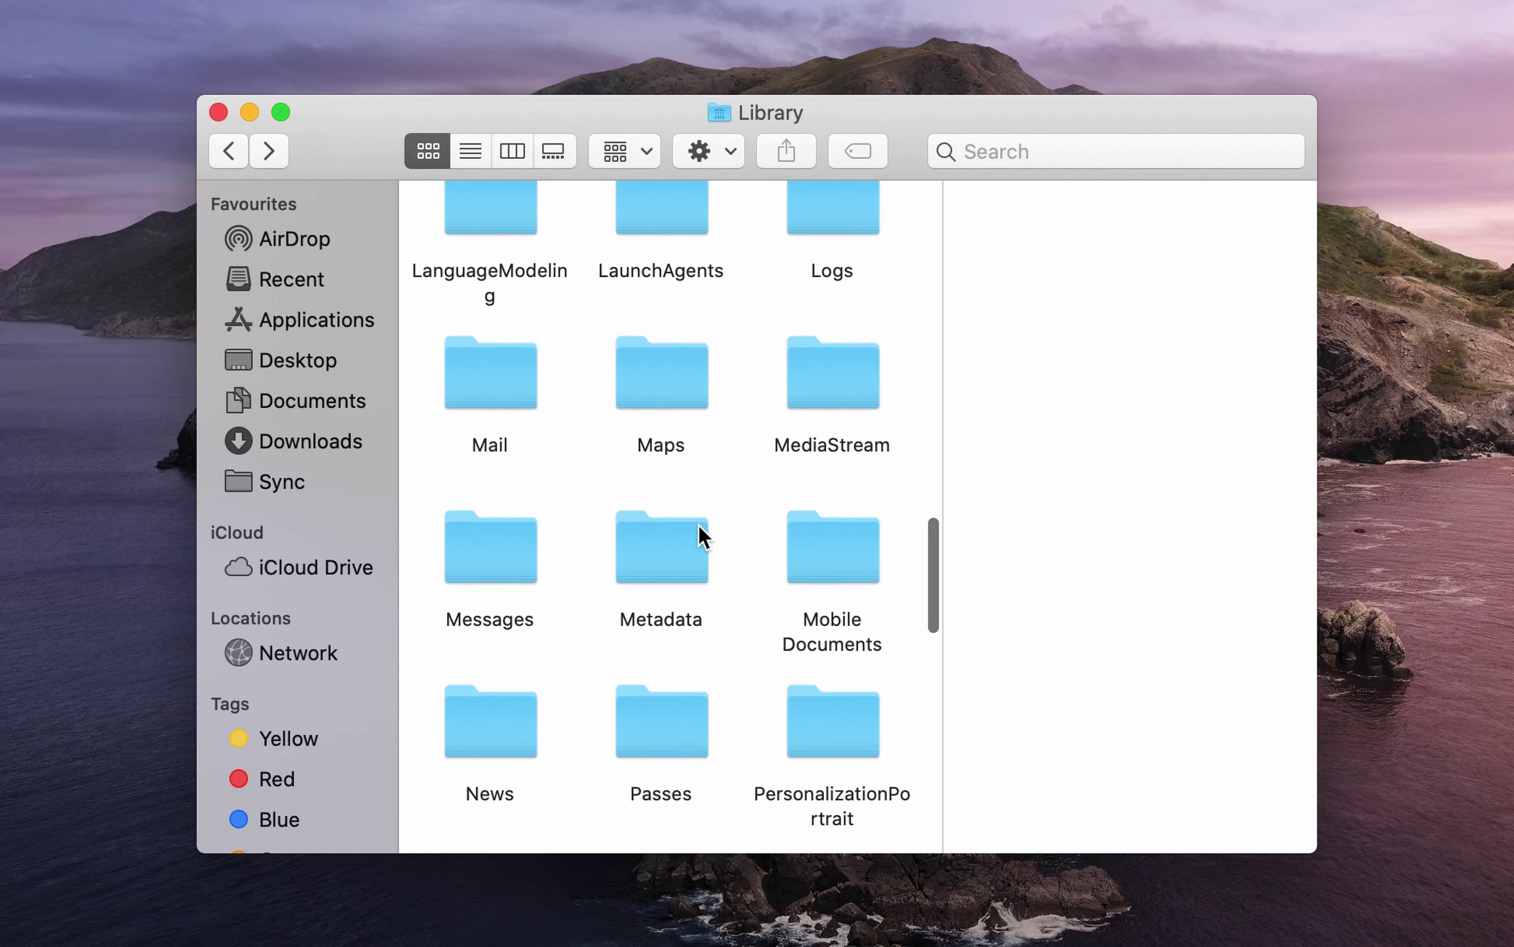
pyautogui.scroll(10, 700, 529)
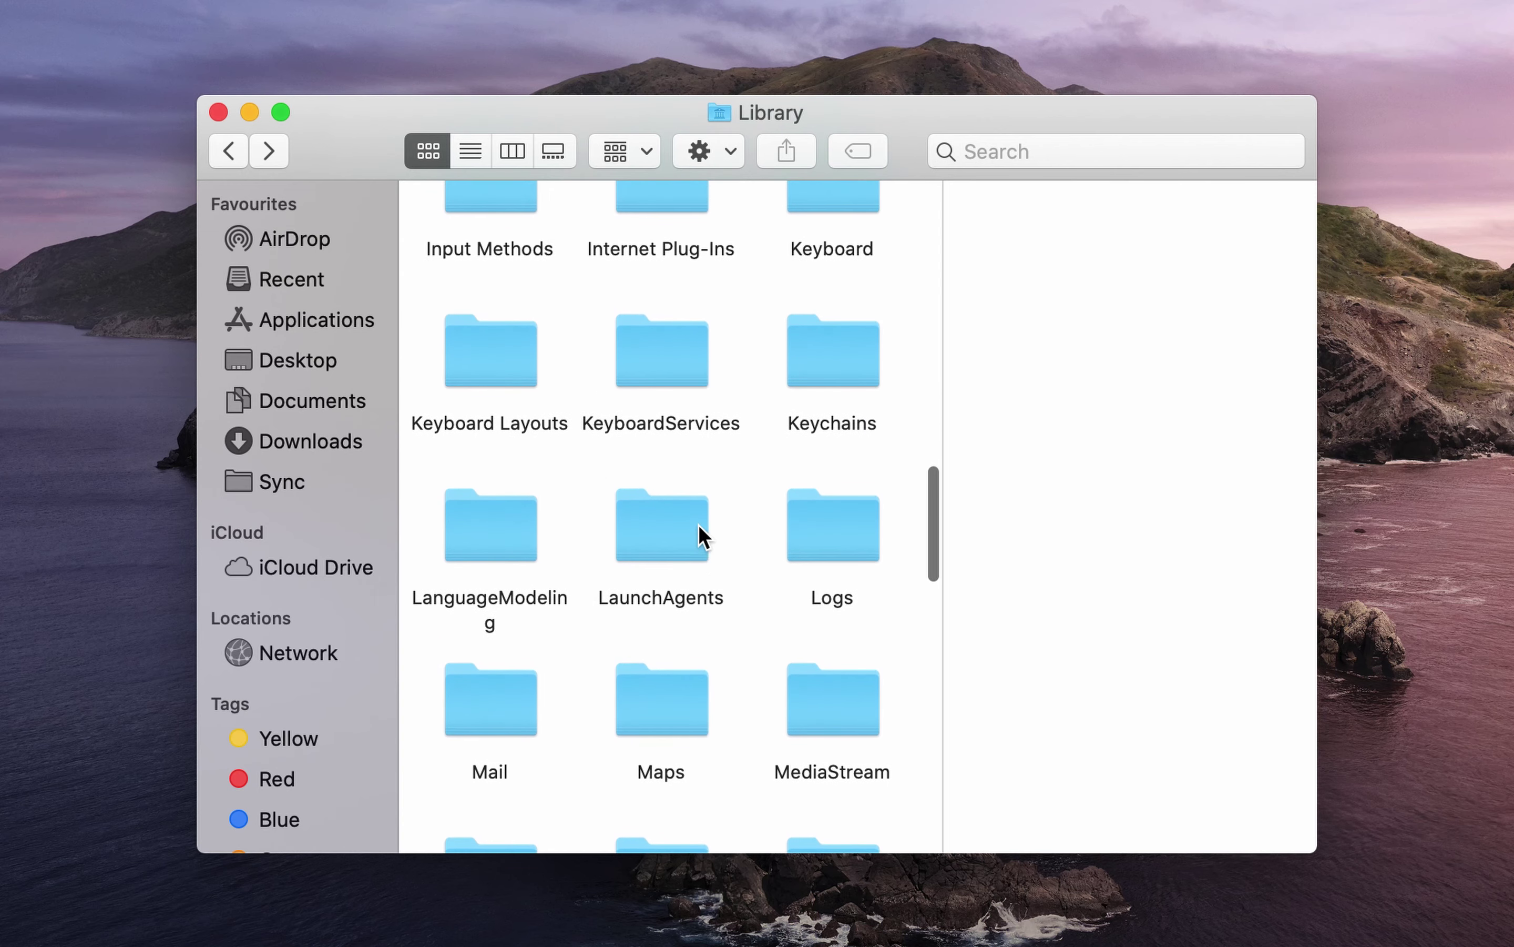
pyautogui.scroll(-10, 580, 458)
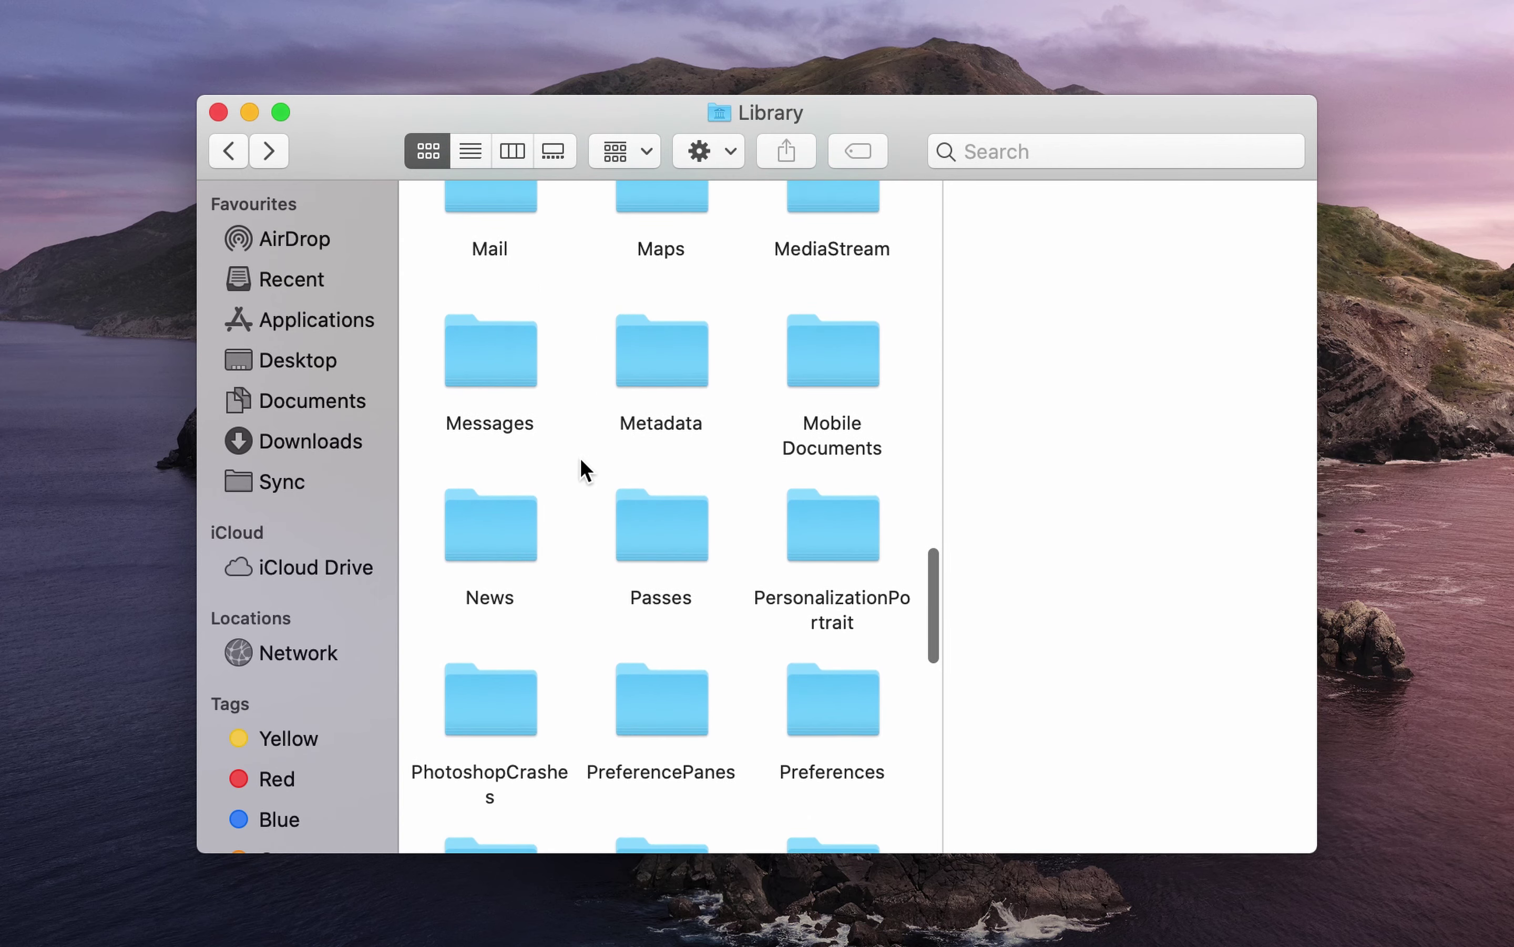
pyautogui.scroll(10, 580, 458)
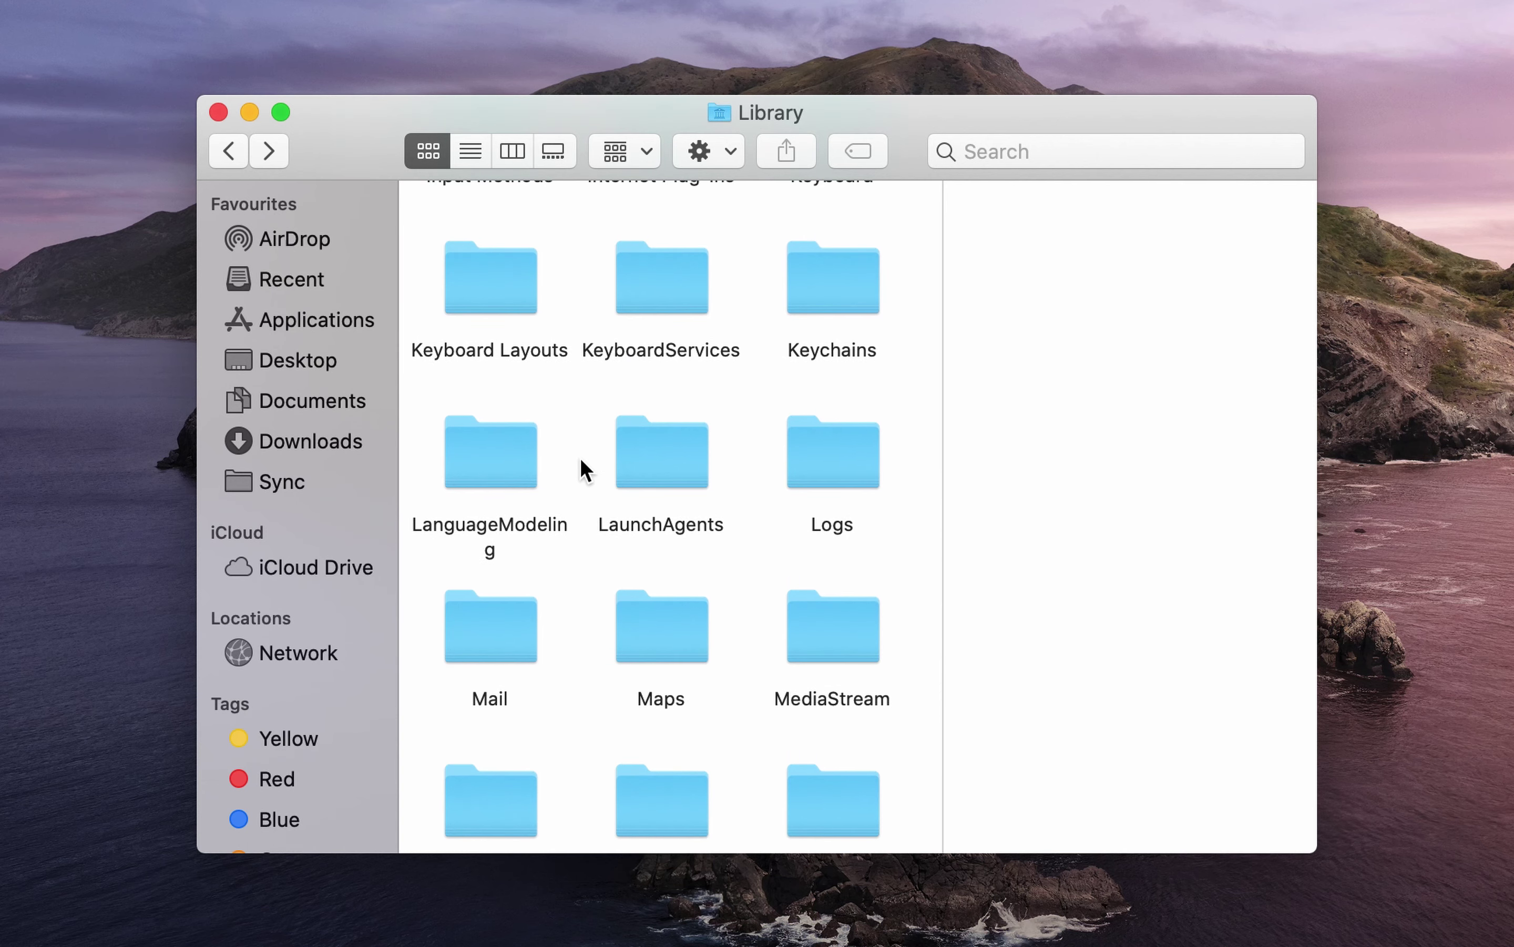
pyautogui.scroll(-10, 651, 504)
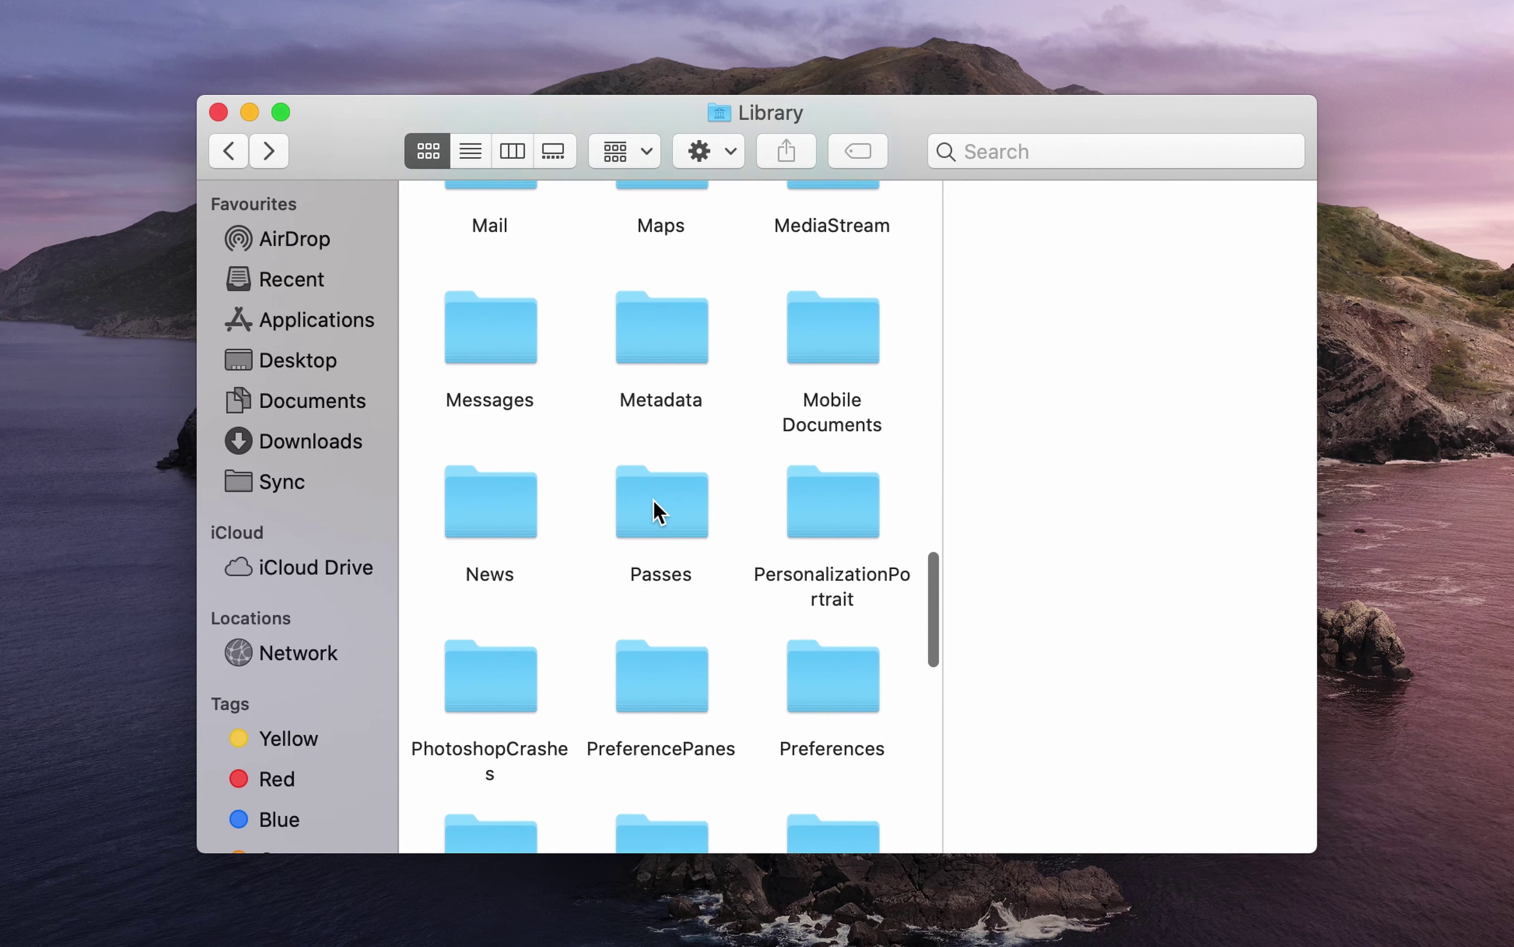
pyautogui.scroll(-8, 655, 502)
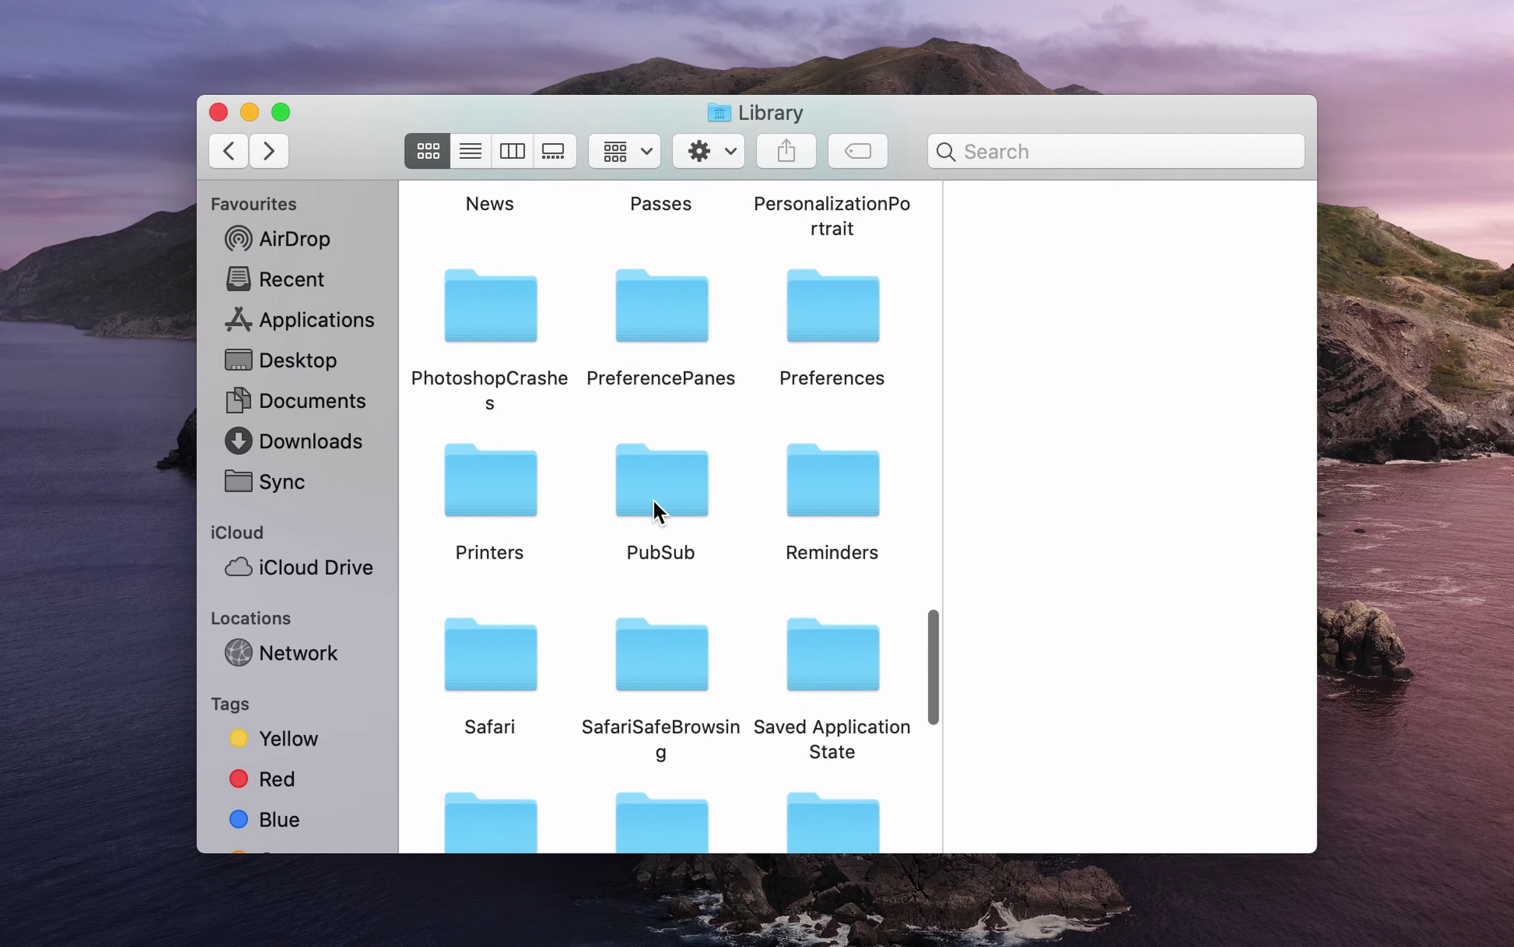
pyautogui.scroll(-3, 656, 504)
pyautogui.doubleClick(831, 429)
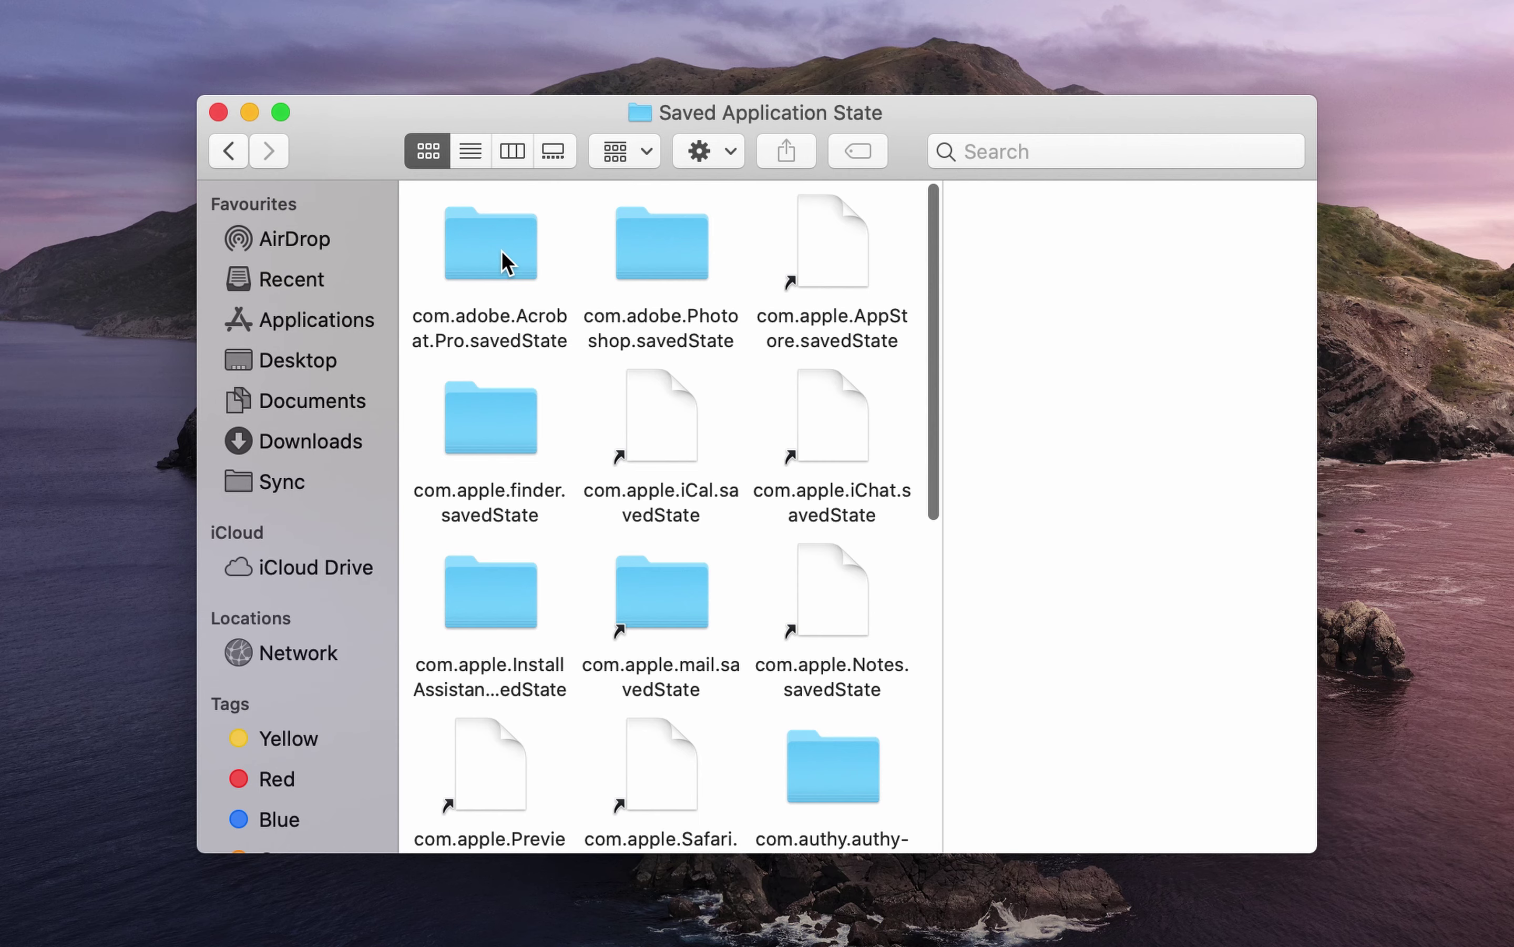
# Move all items in the Saved Application State folder to the Bin and go back to the Library folder
pyautogui.click(507, 263)
pyautogui.press('super+a')
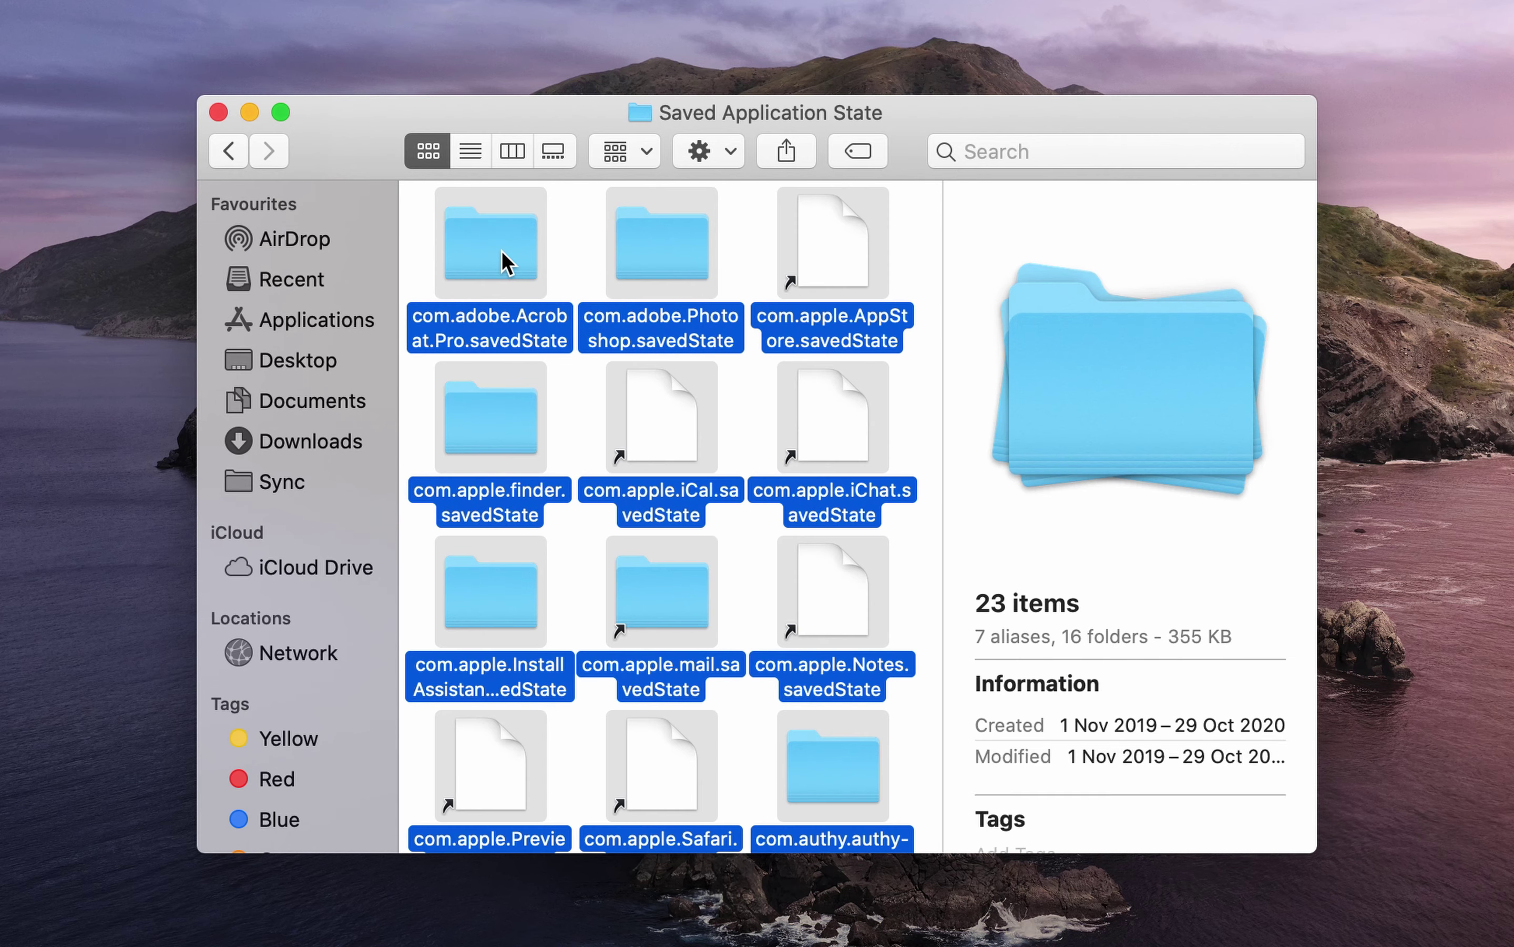
pyautogui.press('super+BackSpace')
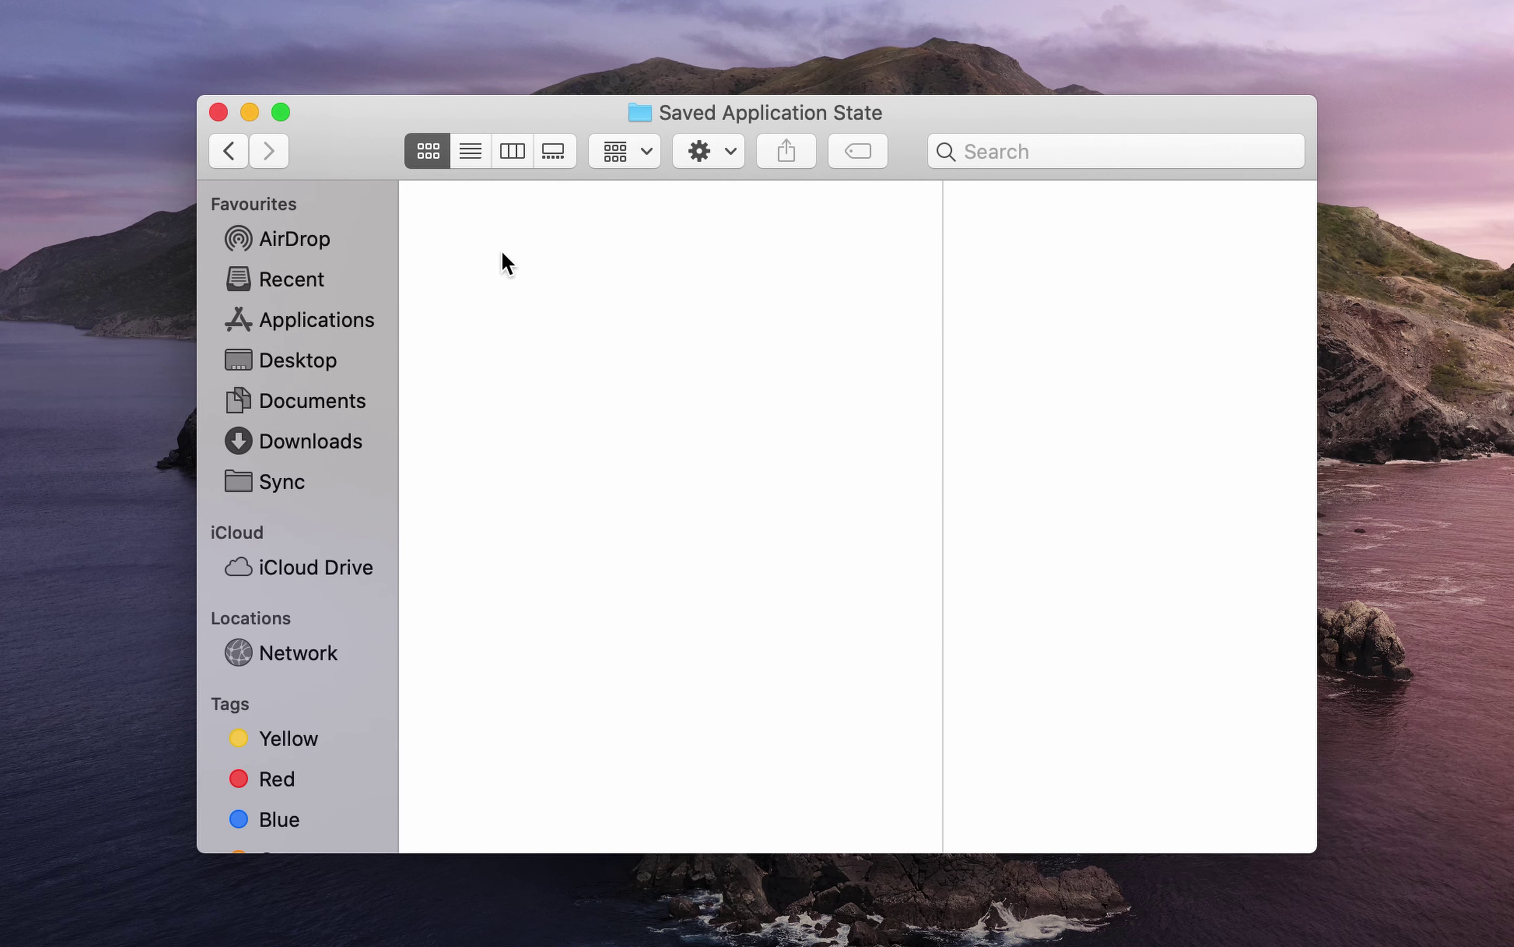
pyautogui.click(229, 152)
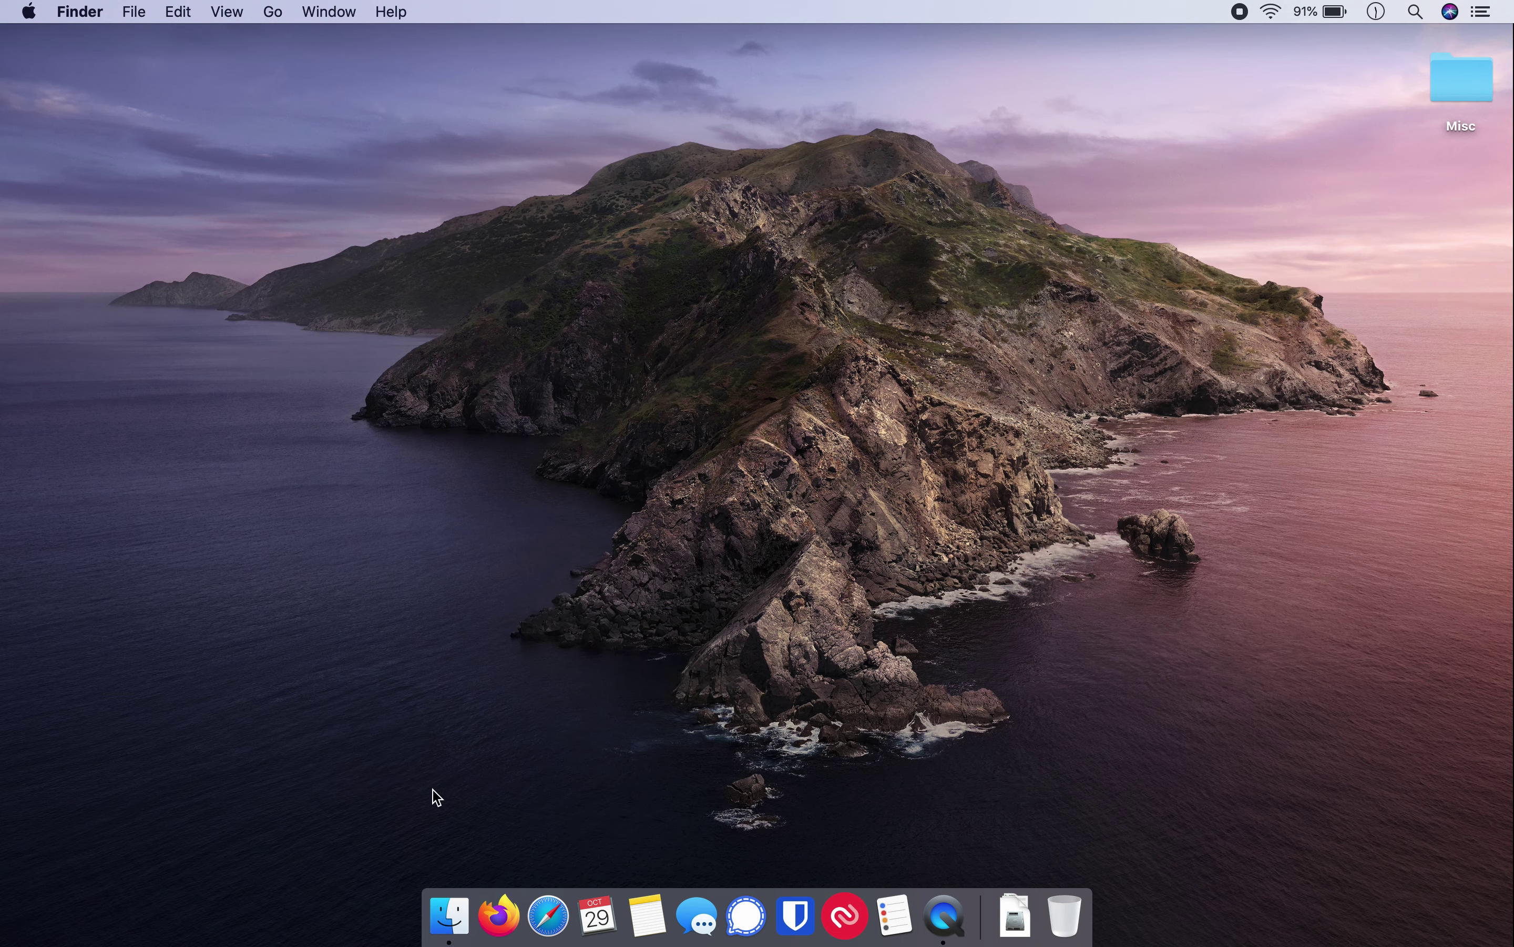
# Open the Downloads folder in Finder and review its files in icon view and list view
pyautogui.click(447, 915)
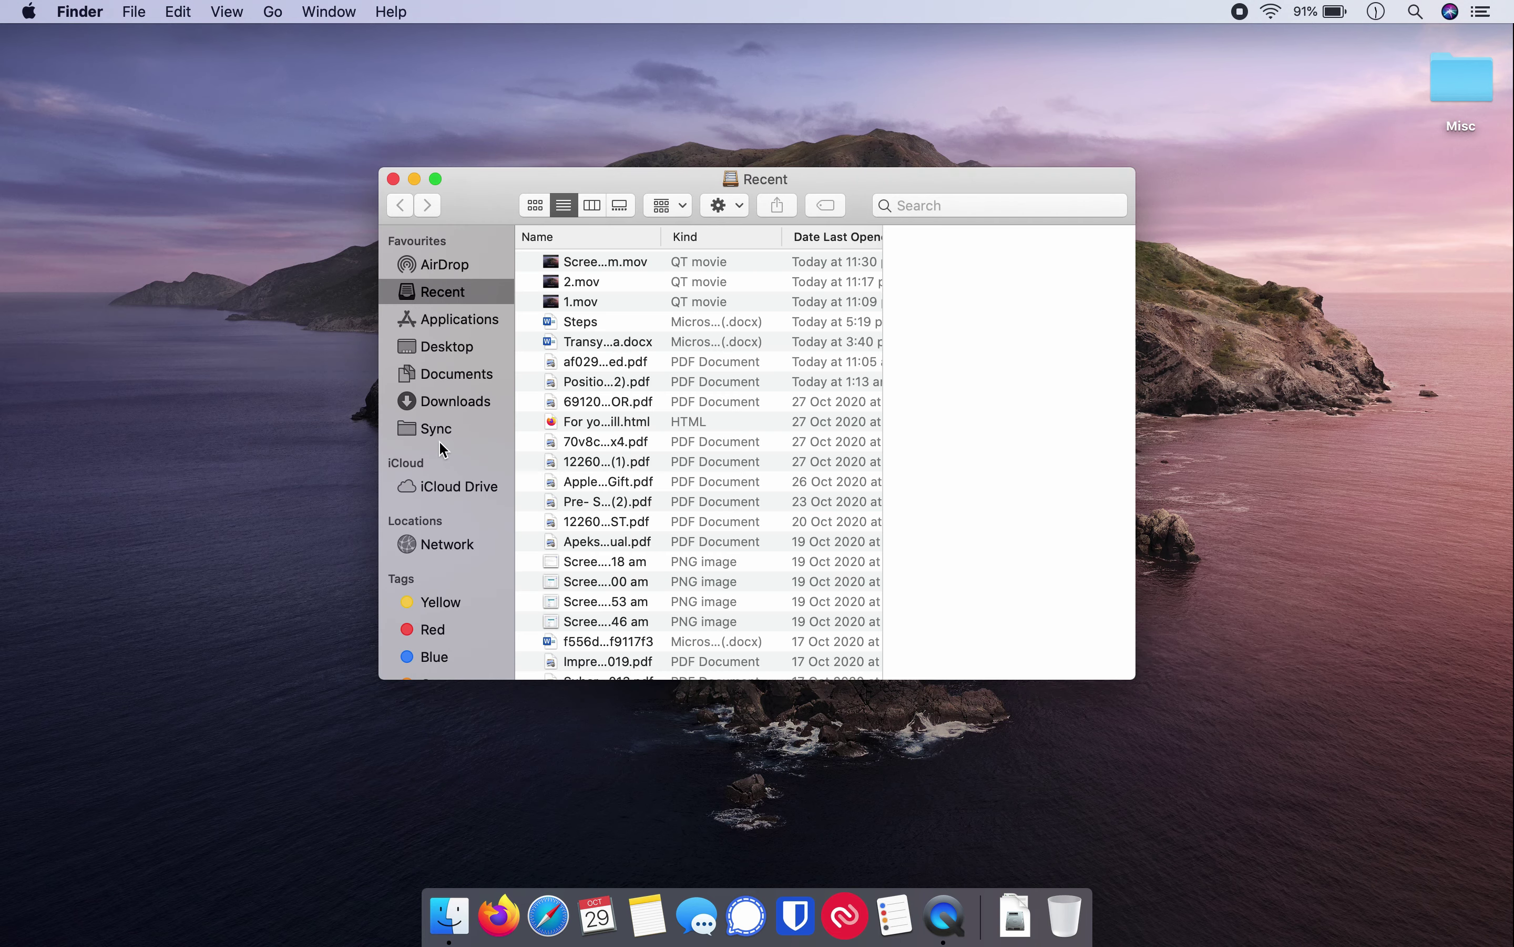
pyautogui.click(446, 401)
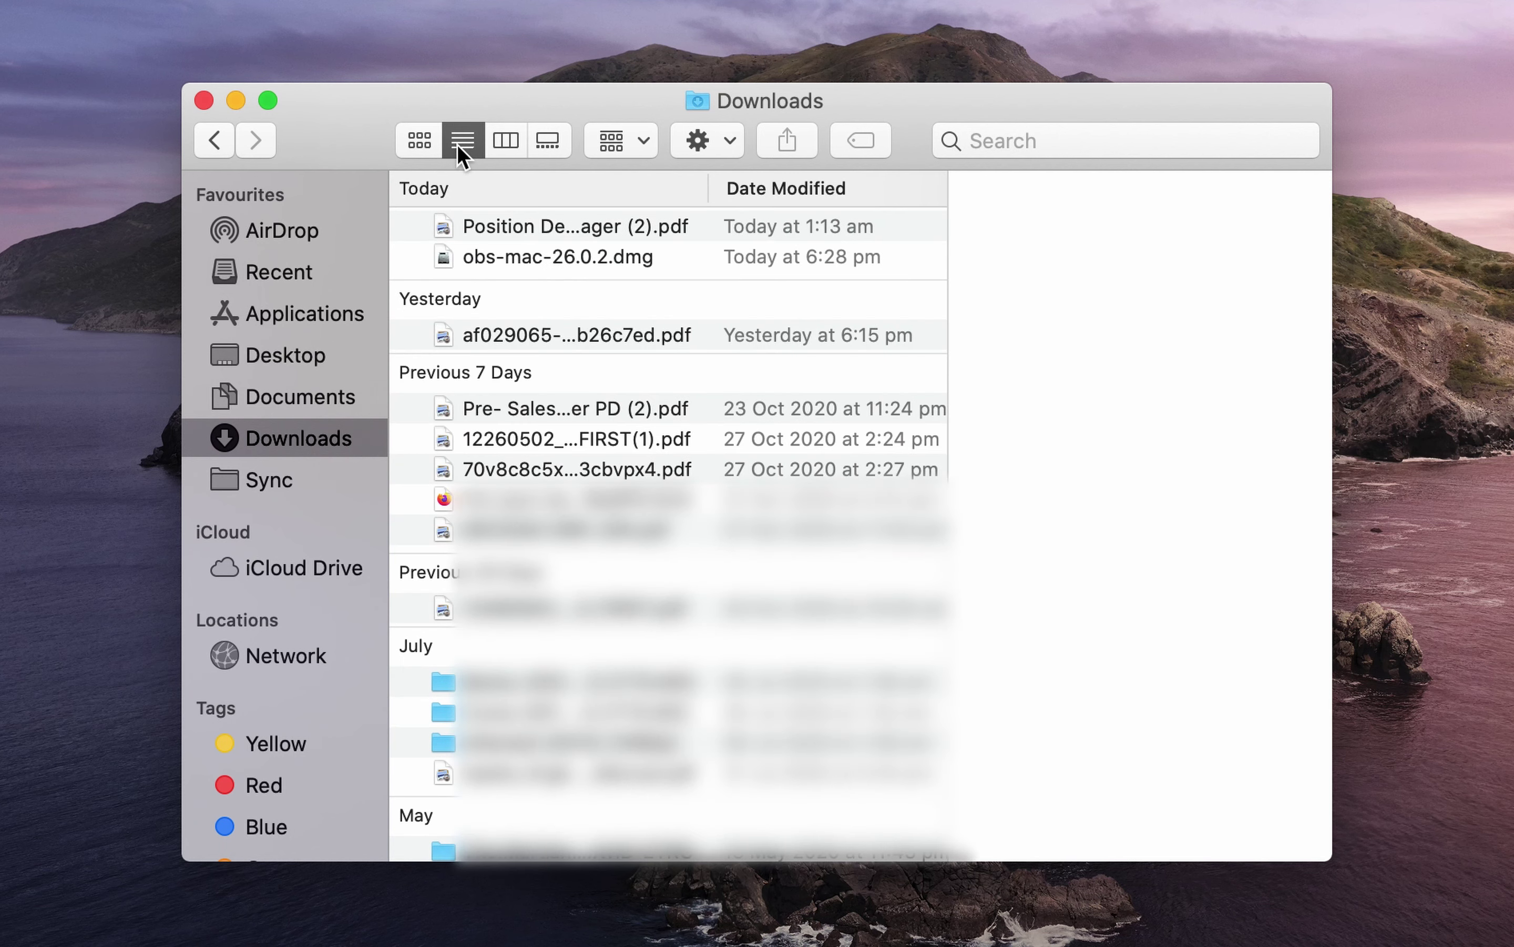
pyautogui.click(416, 141)
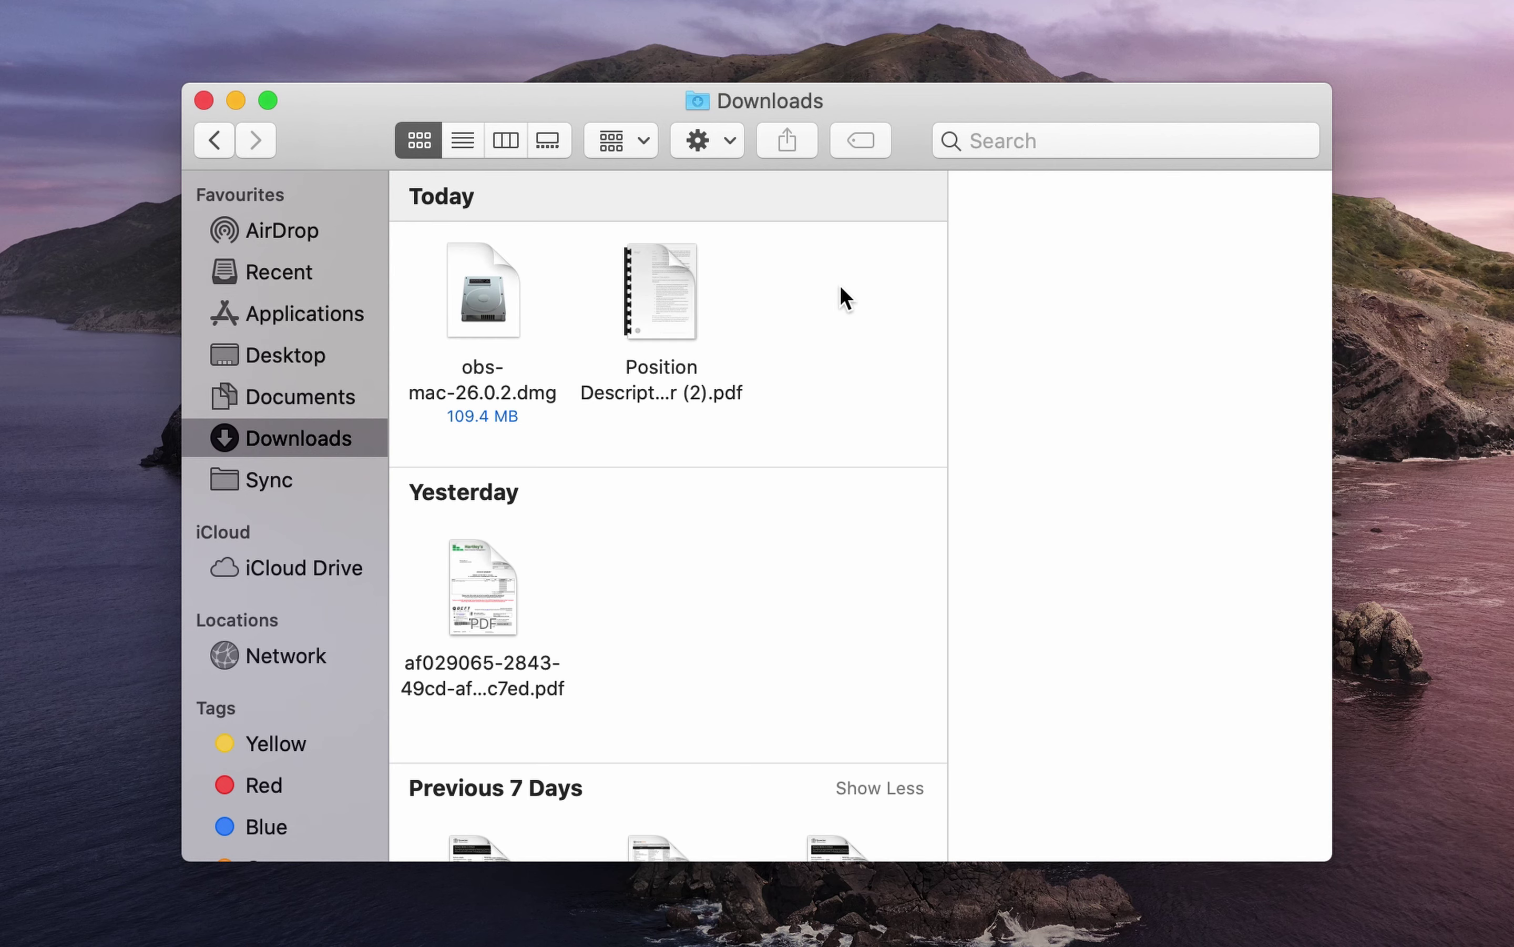
pyautogui.click(467, 141)
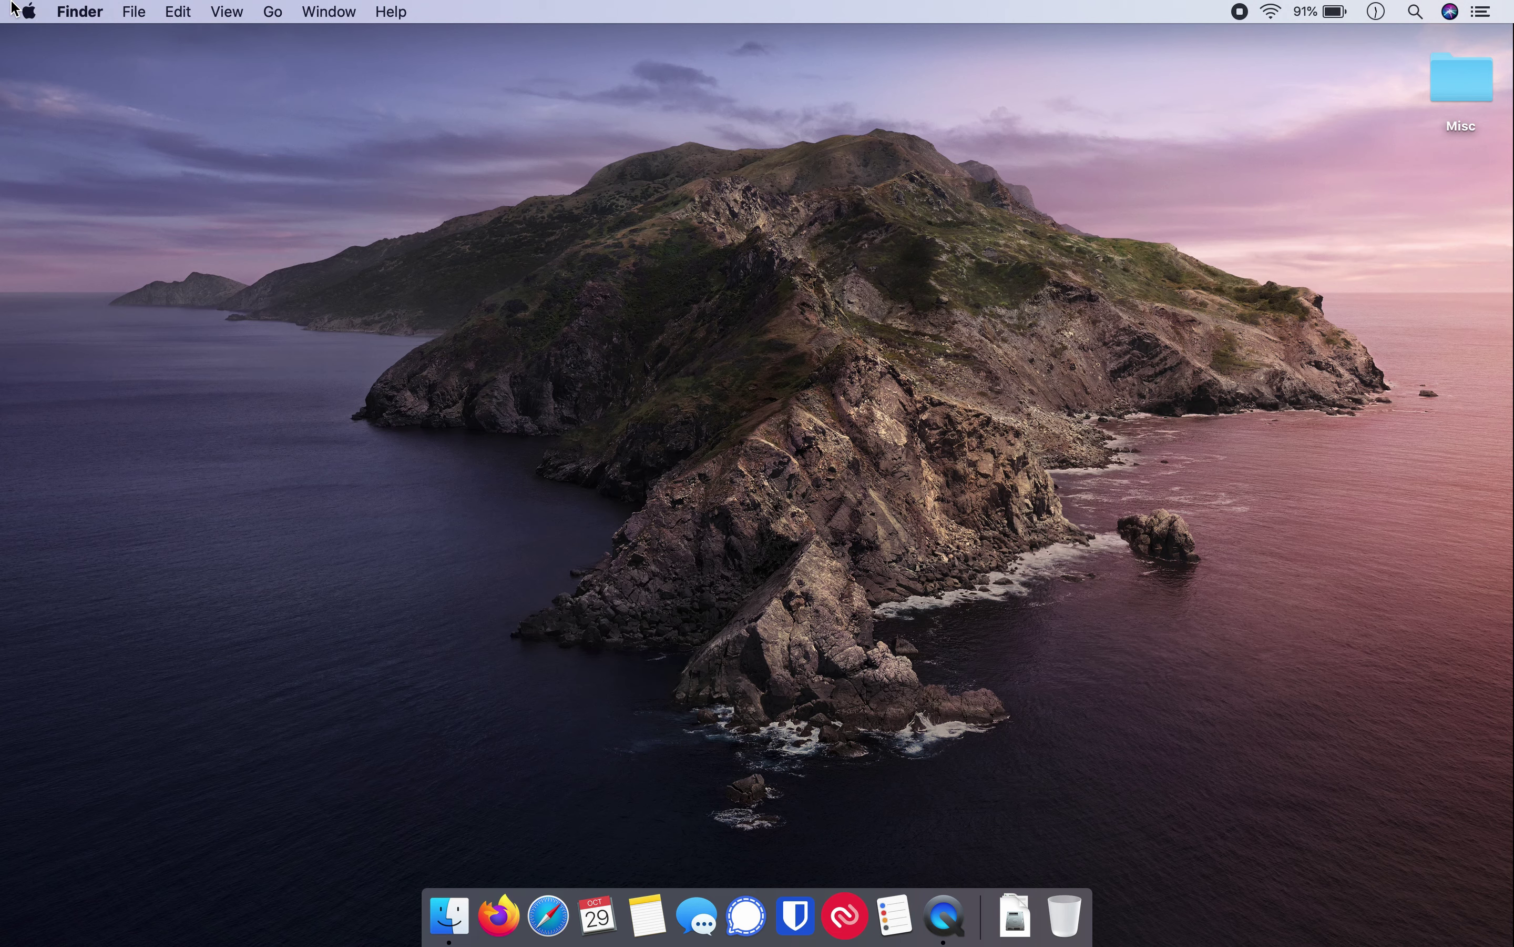
# Open System Preferences and show the current user's login items in Users & Groups
pyautogui.click(29, 11)
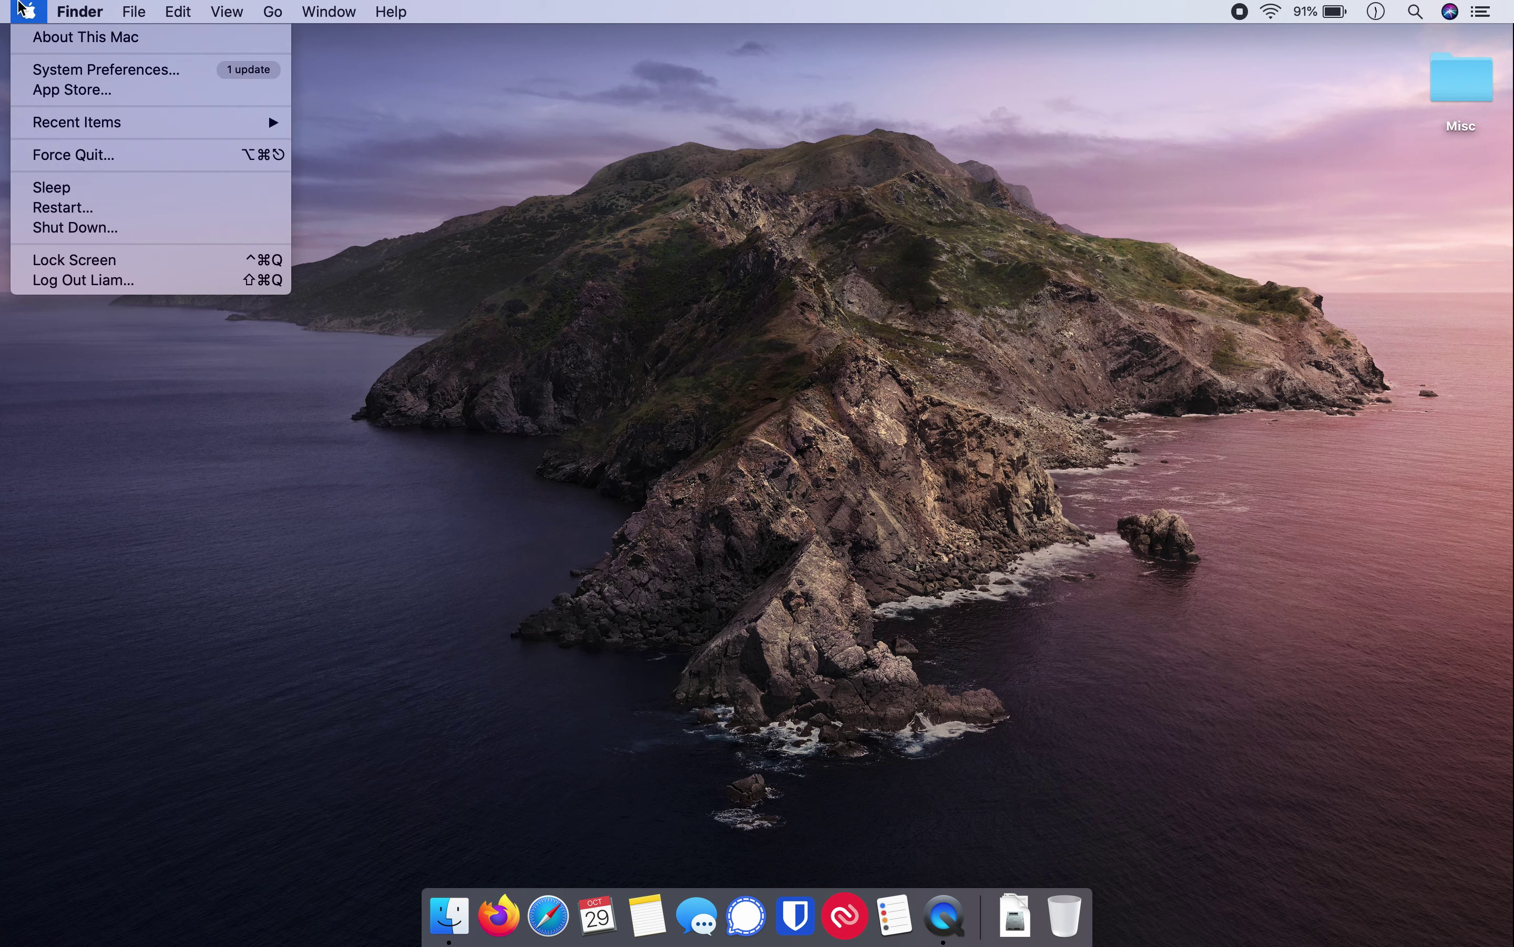
pyautogui.click(57, 70)
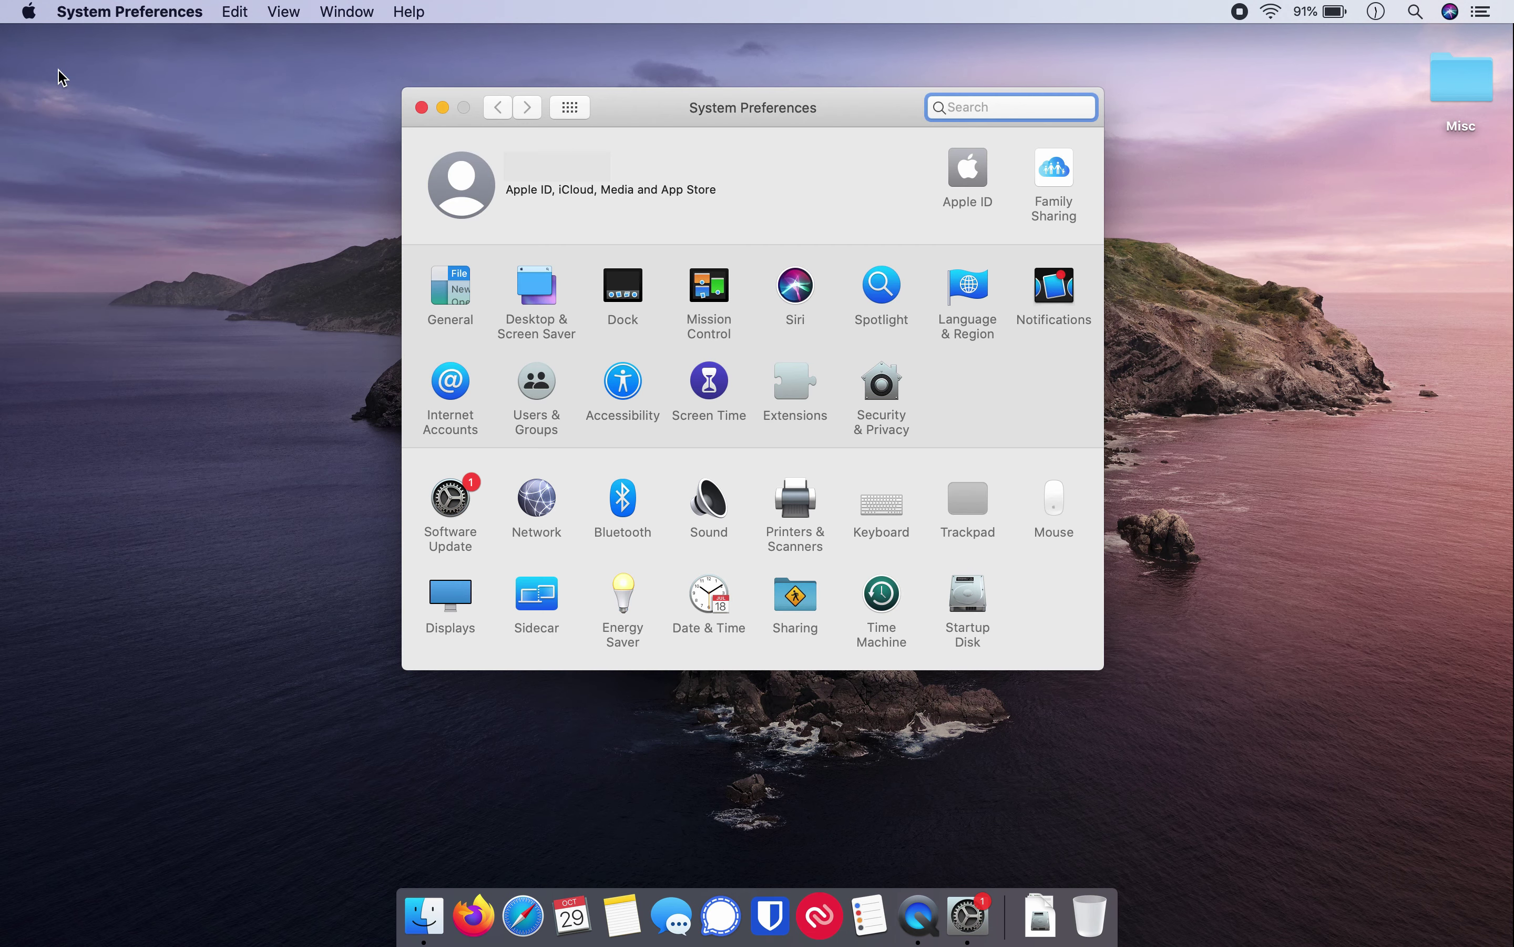
pyautogui.click(536, 423)
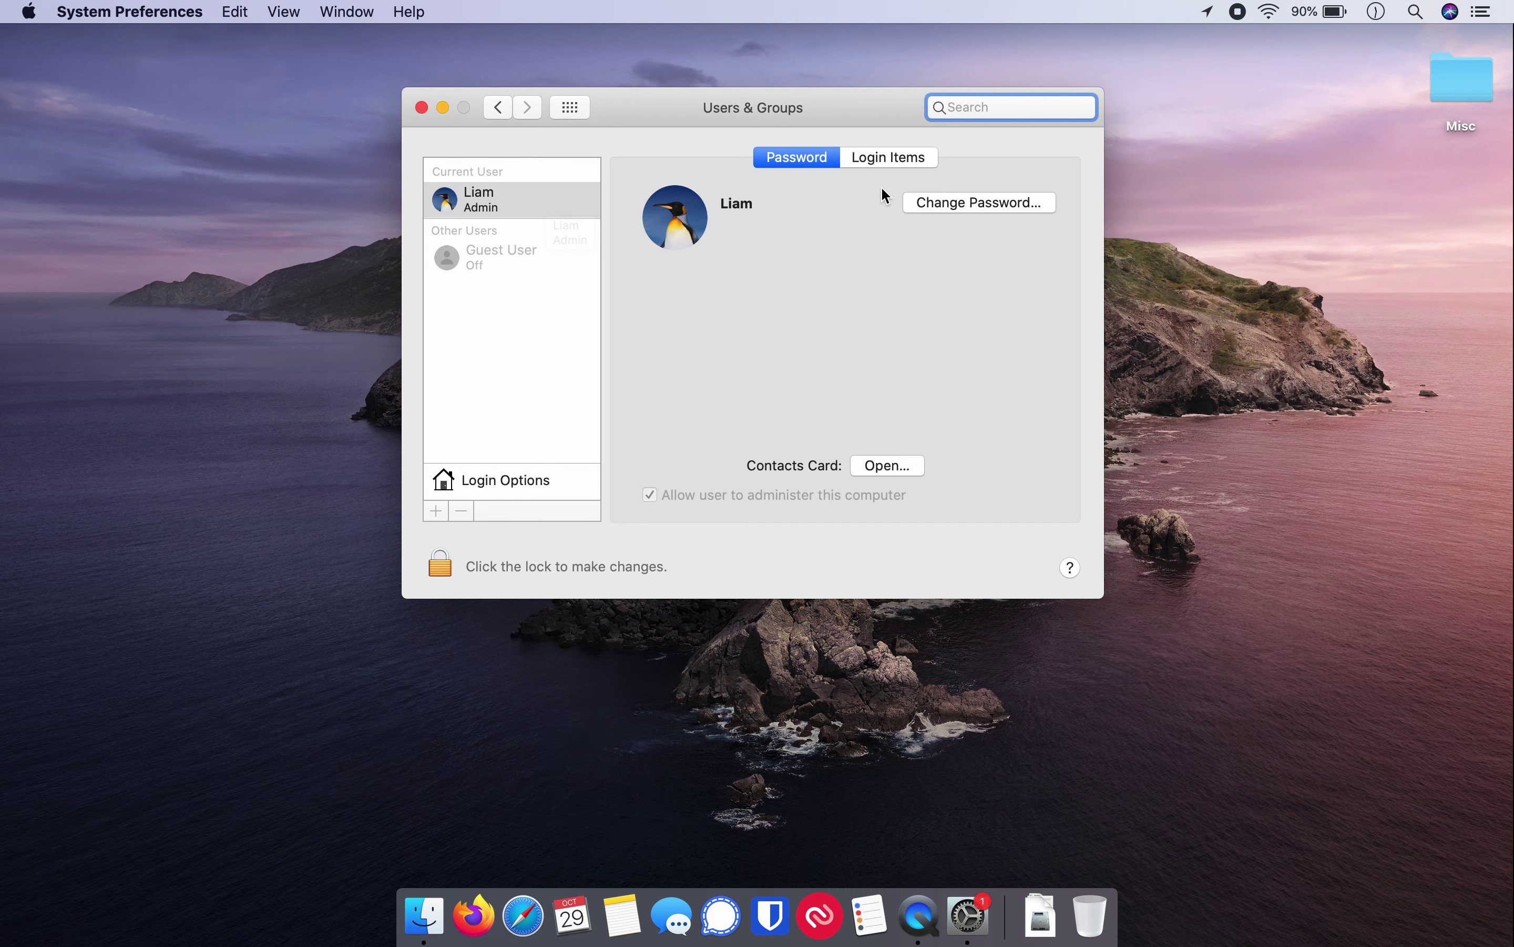
pyautogui.click(883, 157)
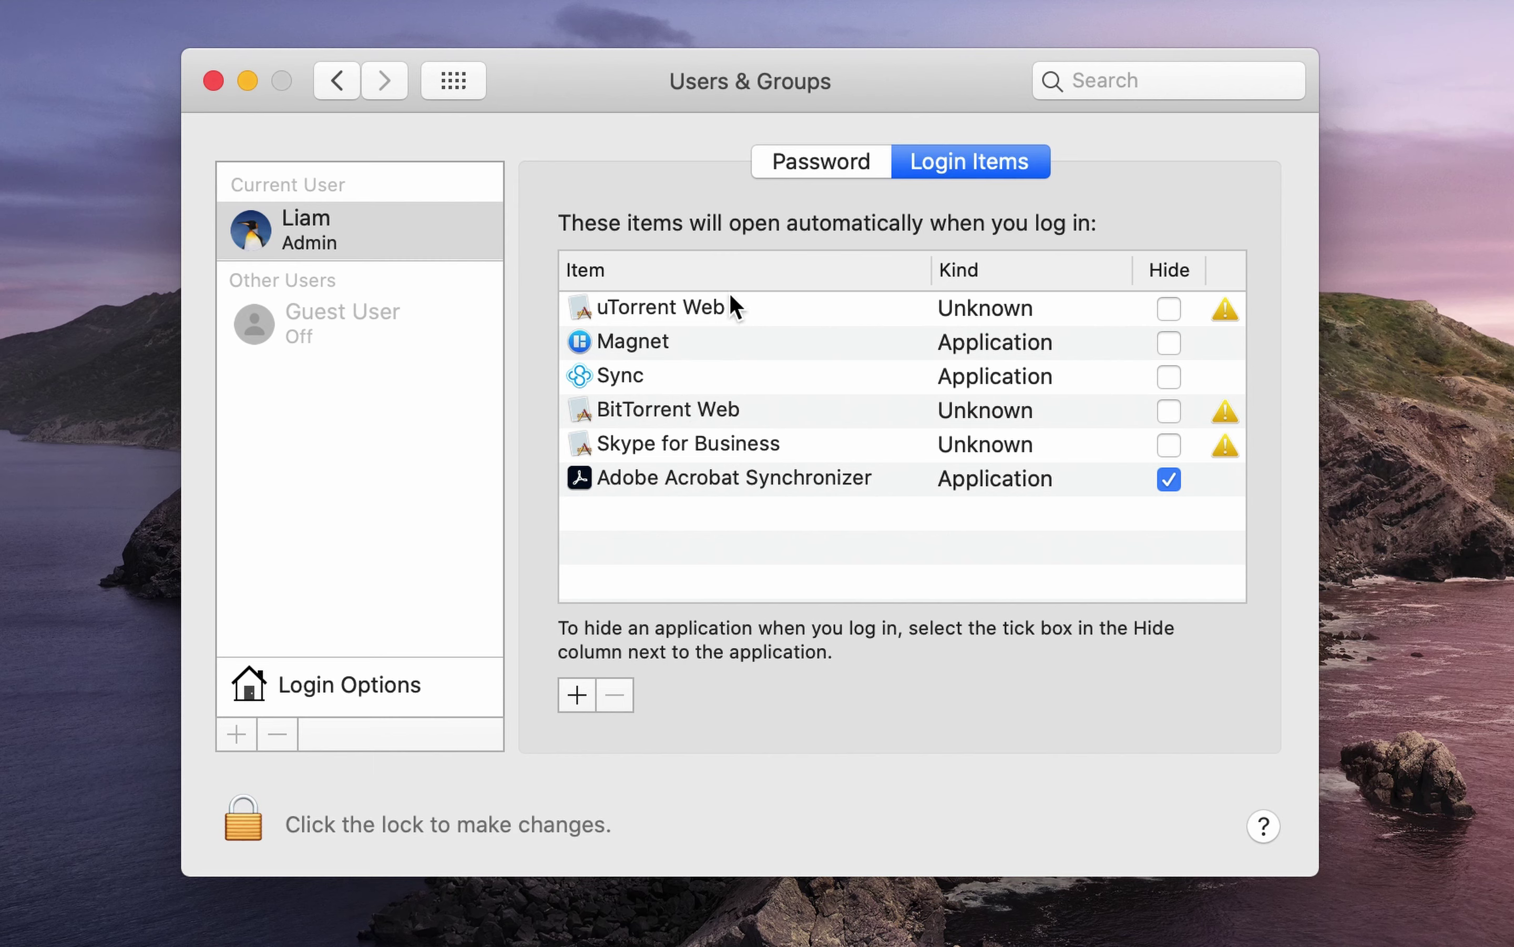
# Remove uTorrent Web, BitTorrent Web, Skype for Business and Magnet from the login items
pyautogui.click(647, 309)
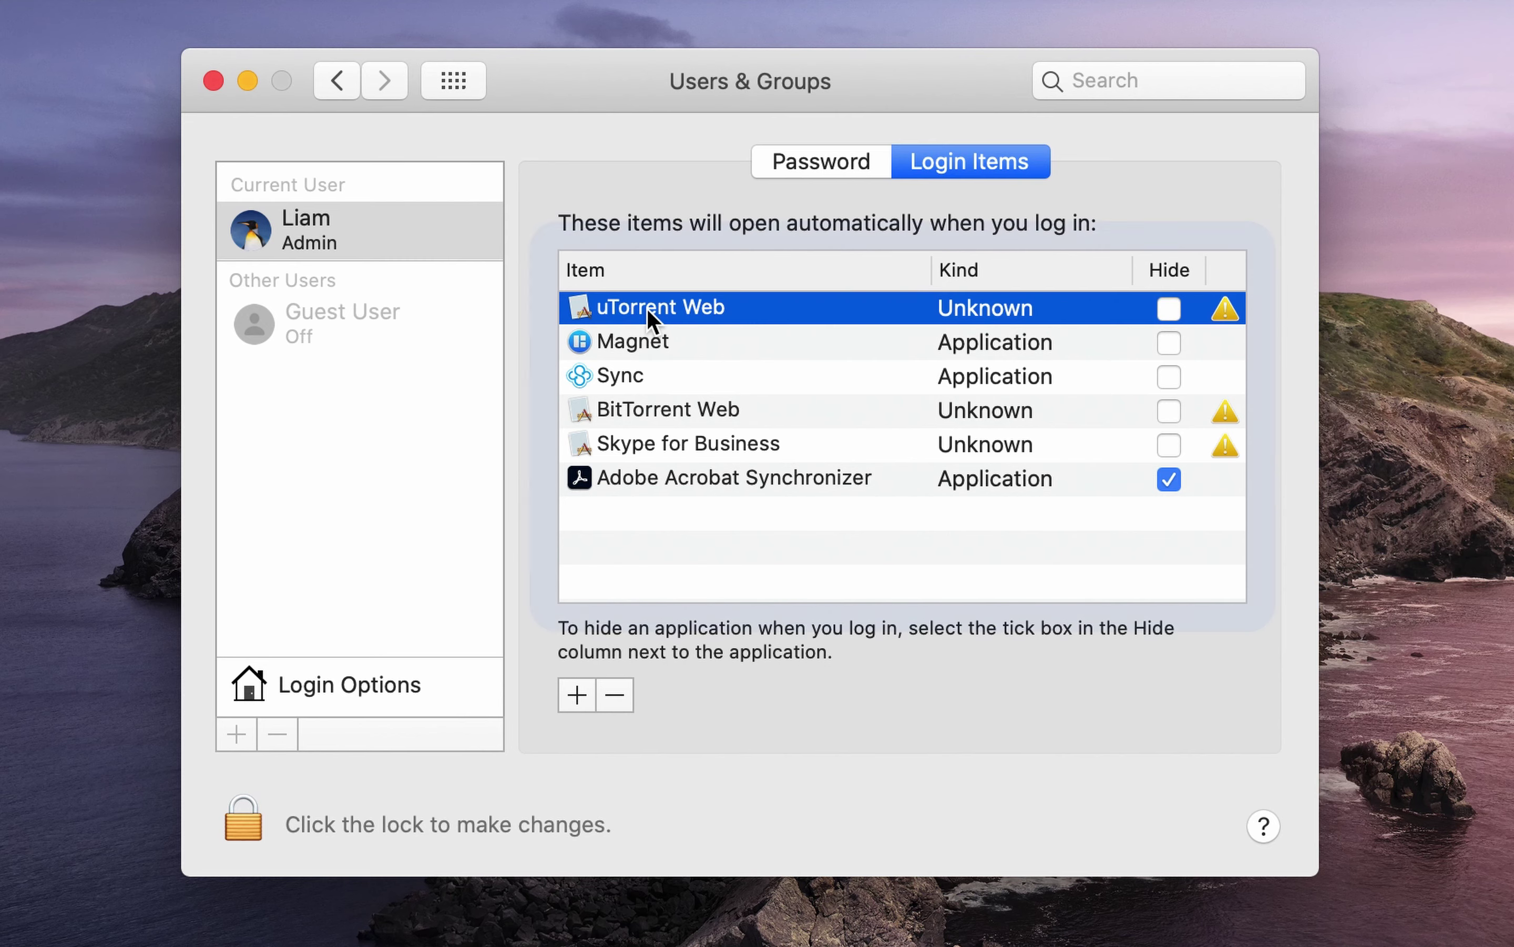
pyautogui.click(613, 697)
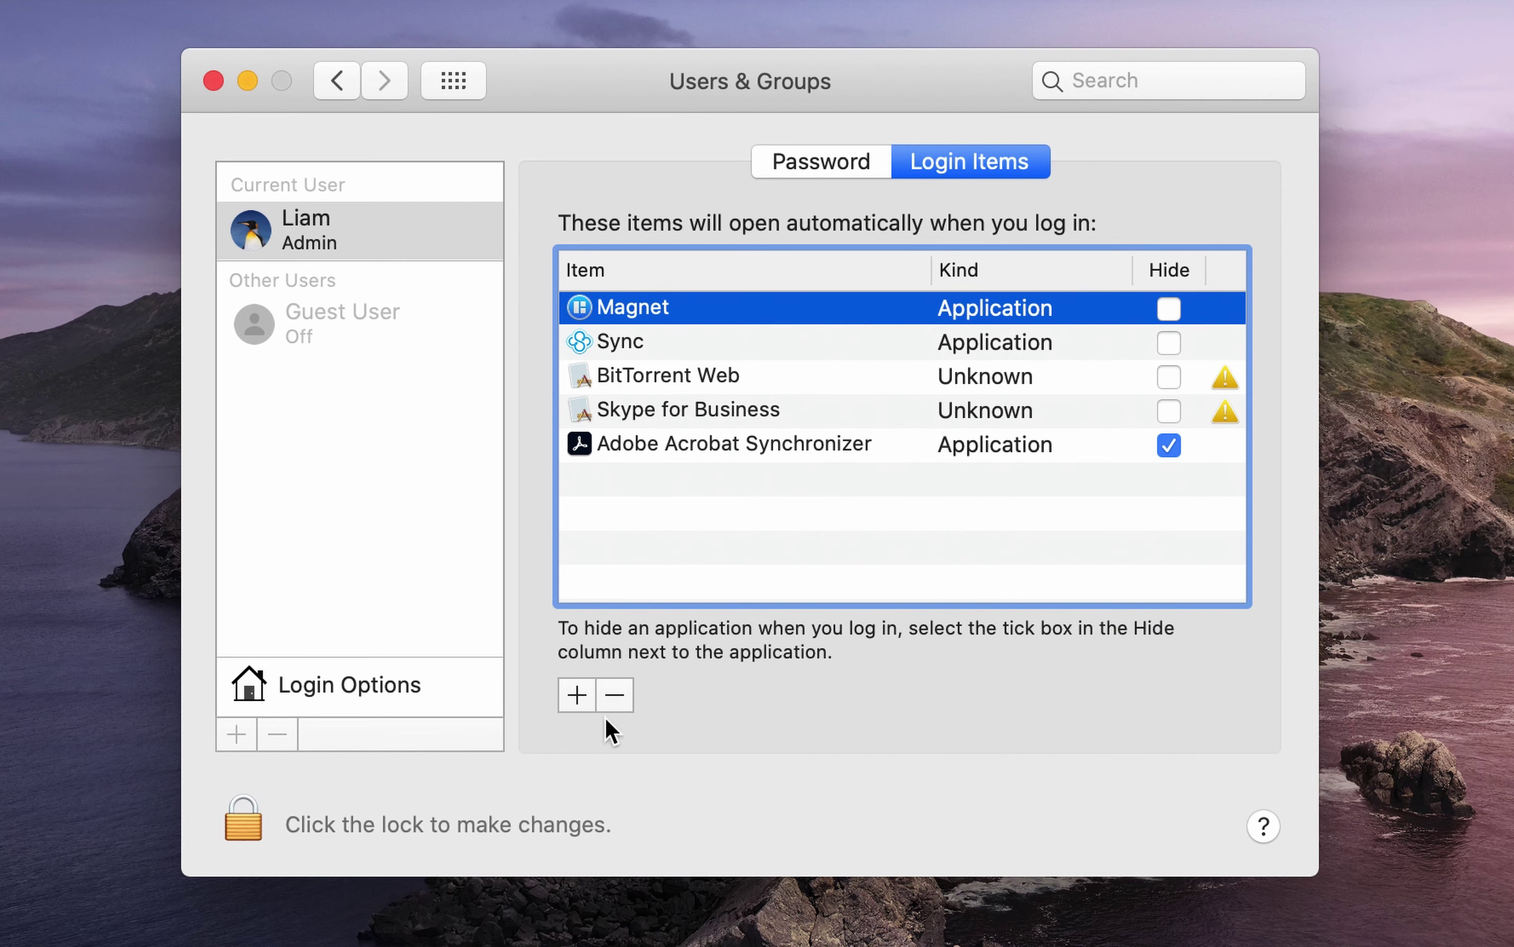
pyautogui.click(628, 353)
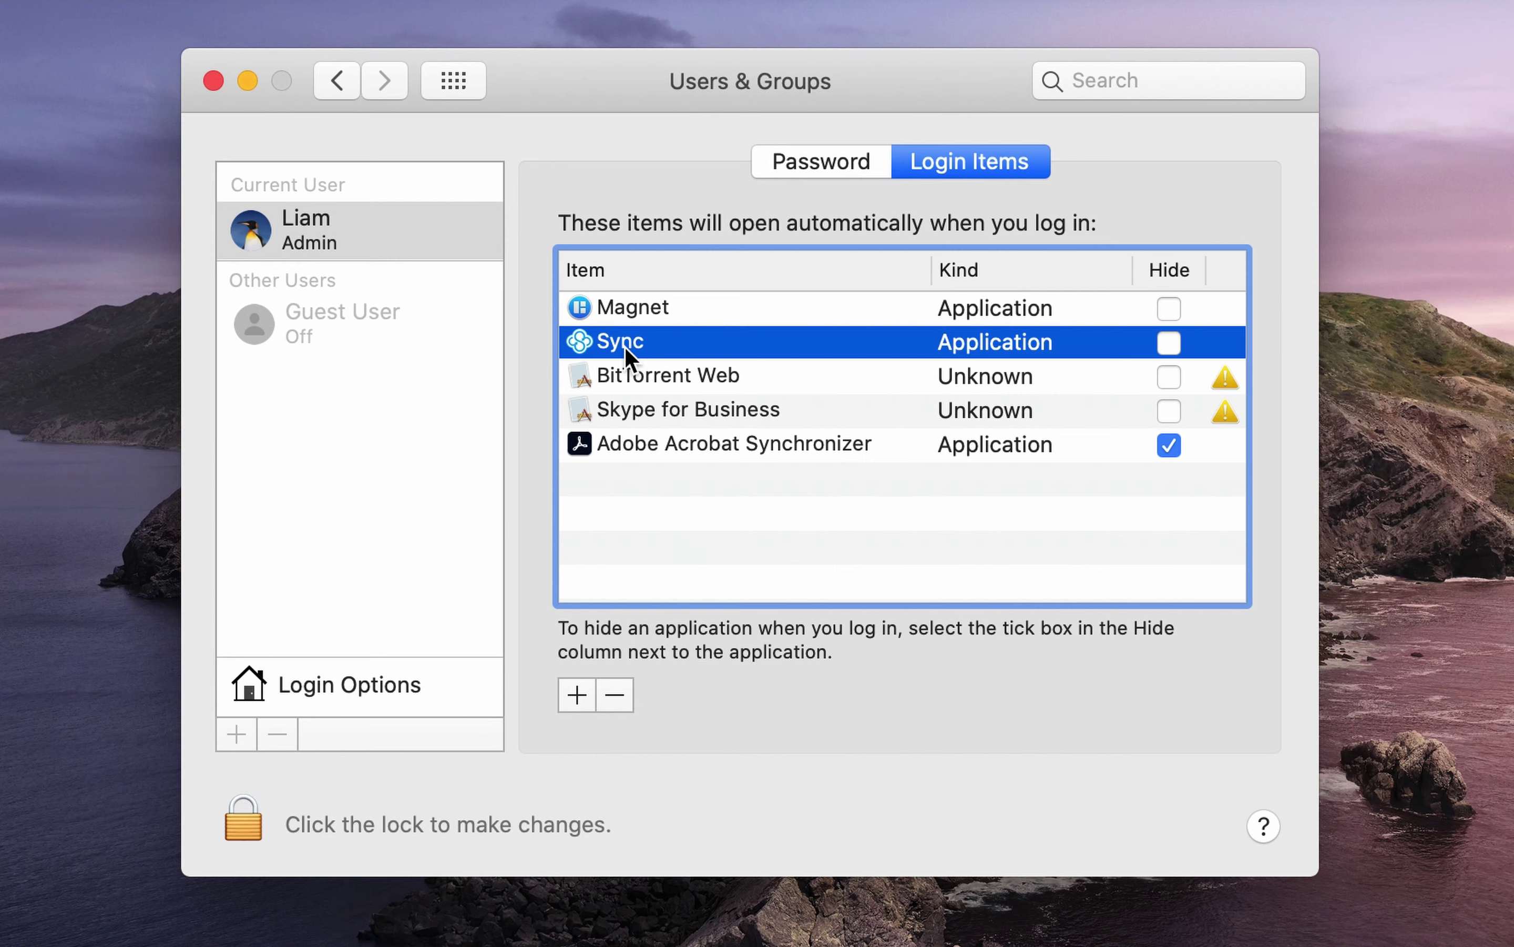
pyautogui.click(605, 375)
pyautogui.click(616, 696)
pyautogui.click(651, 378)
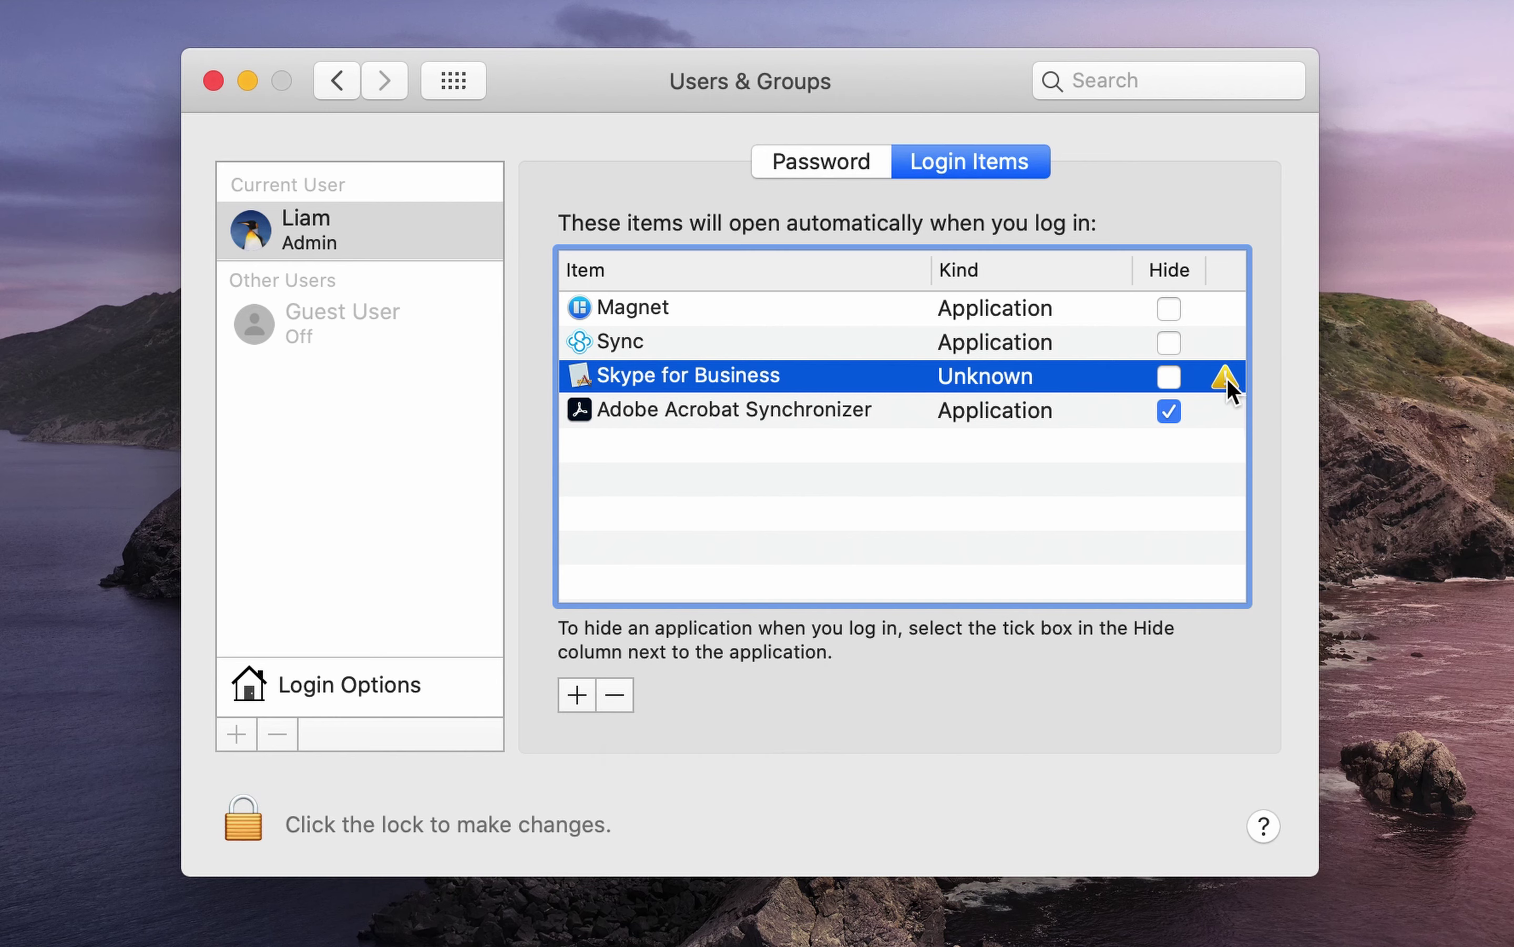
pyautogui.click(625, 692)
pyautogui.click(625, 309)
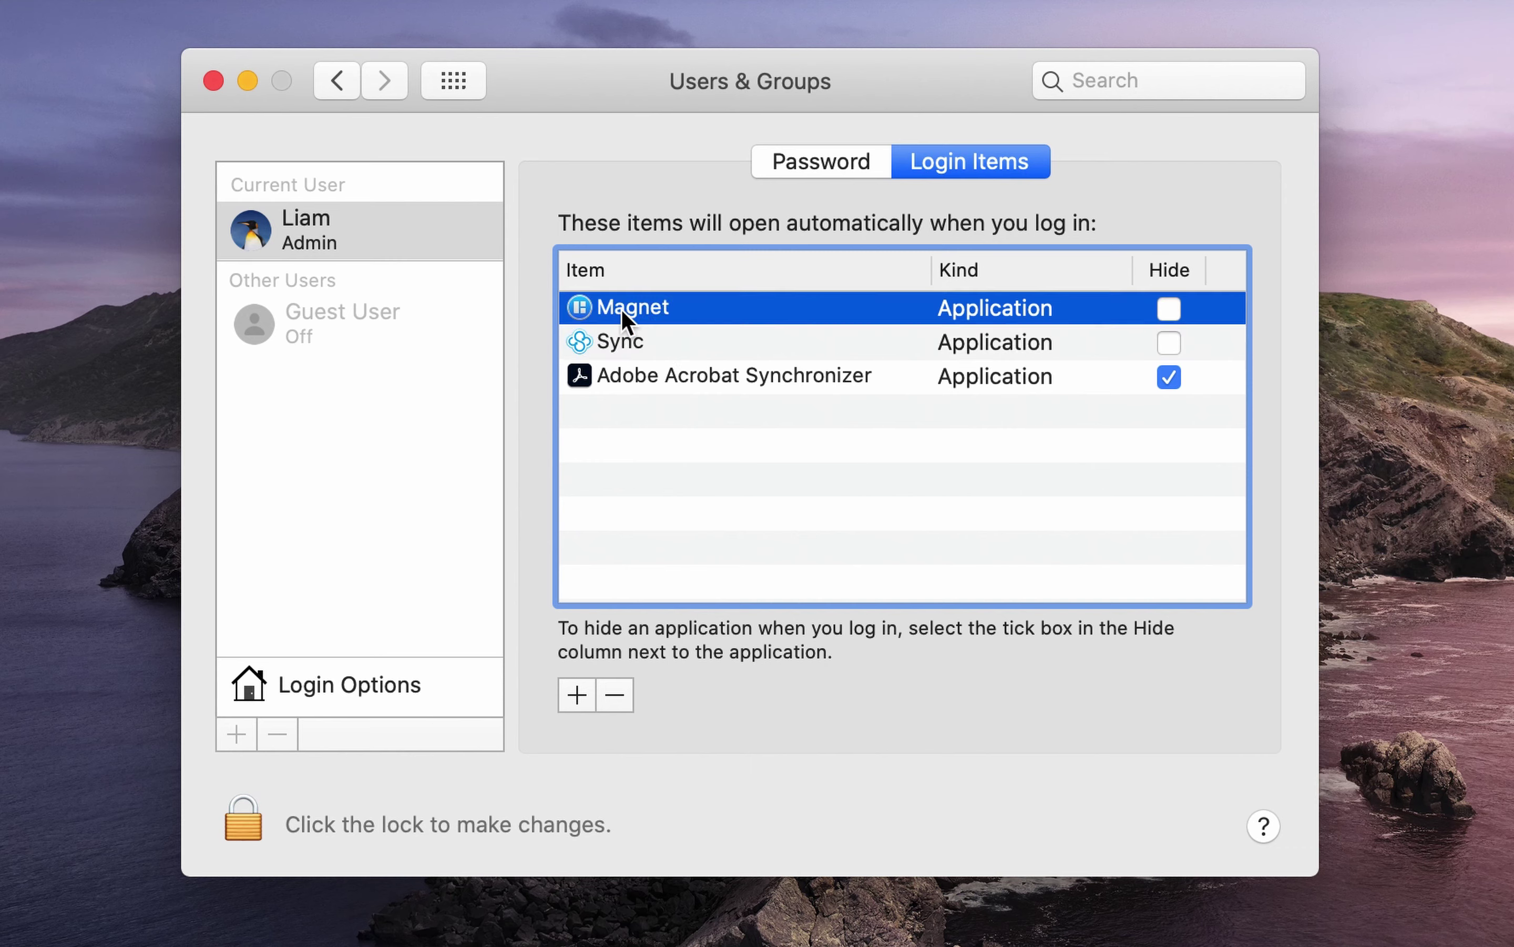
pyautogui.click(612, 692)
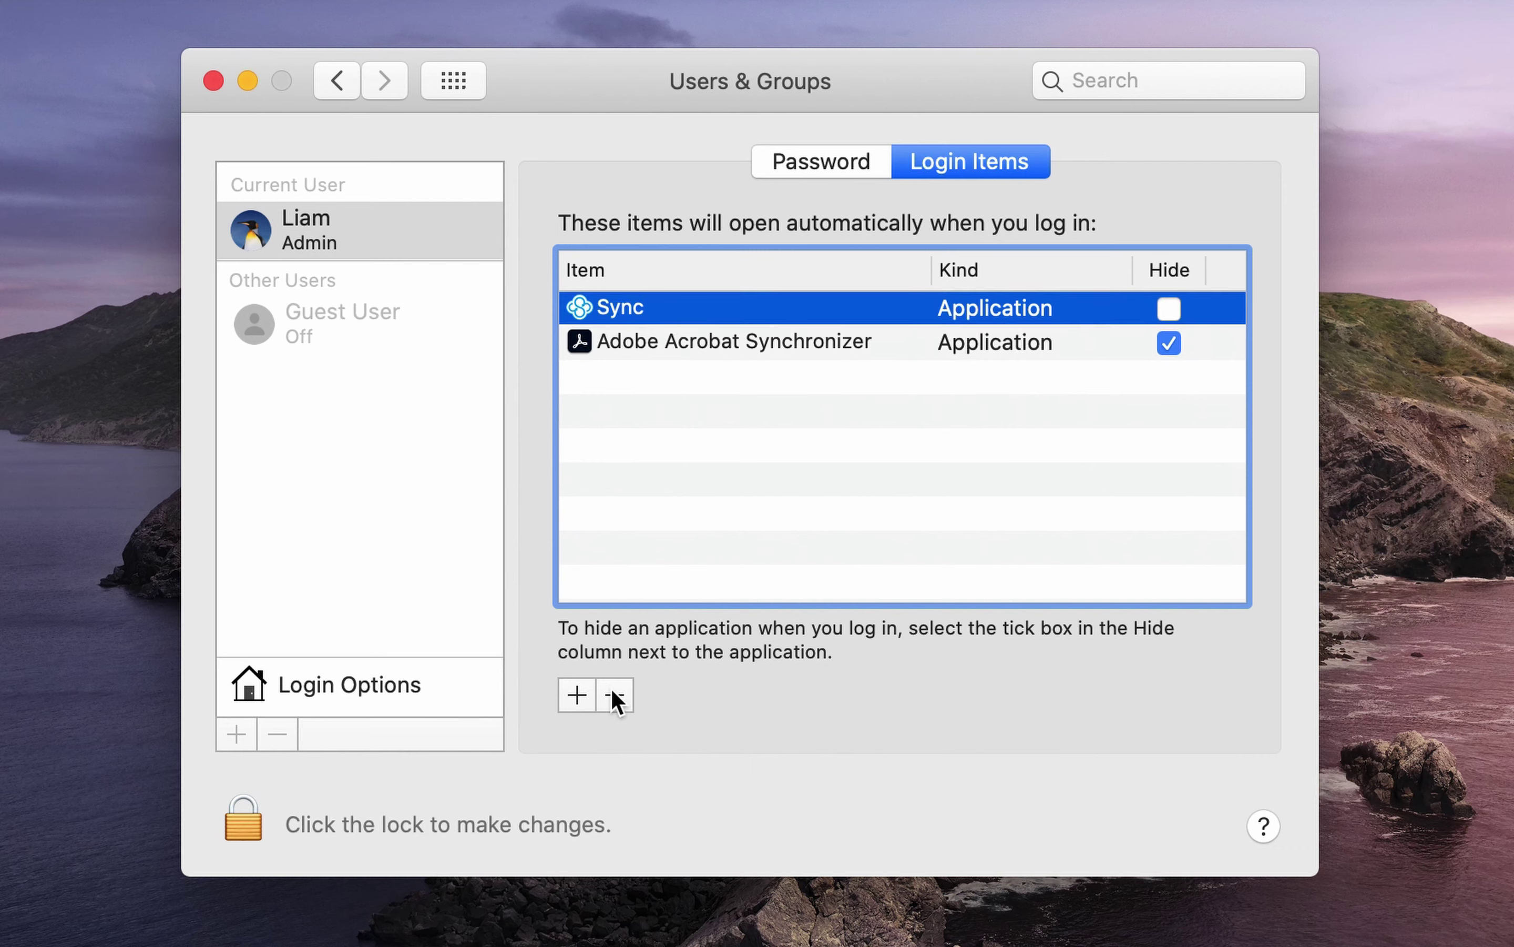
pyautogui.click(622, 497)
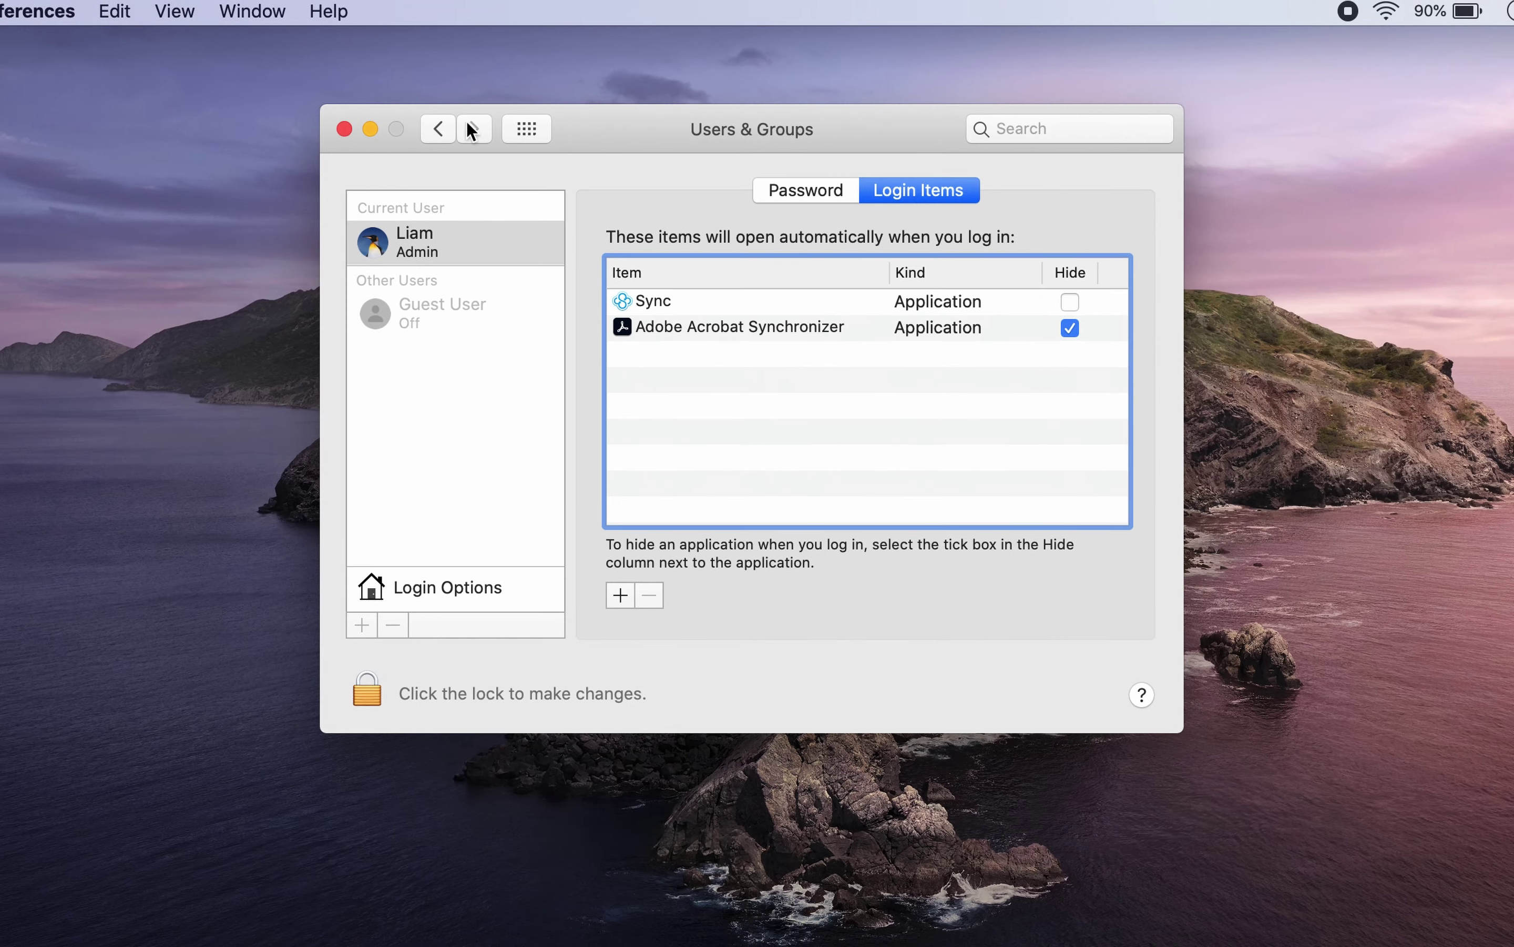
# In the General preferences, set scroll bars to show always and turn off font smoothing
pyautogui.click(438, 129)
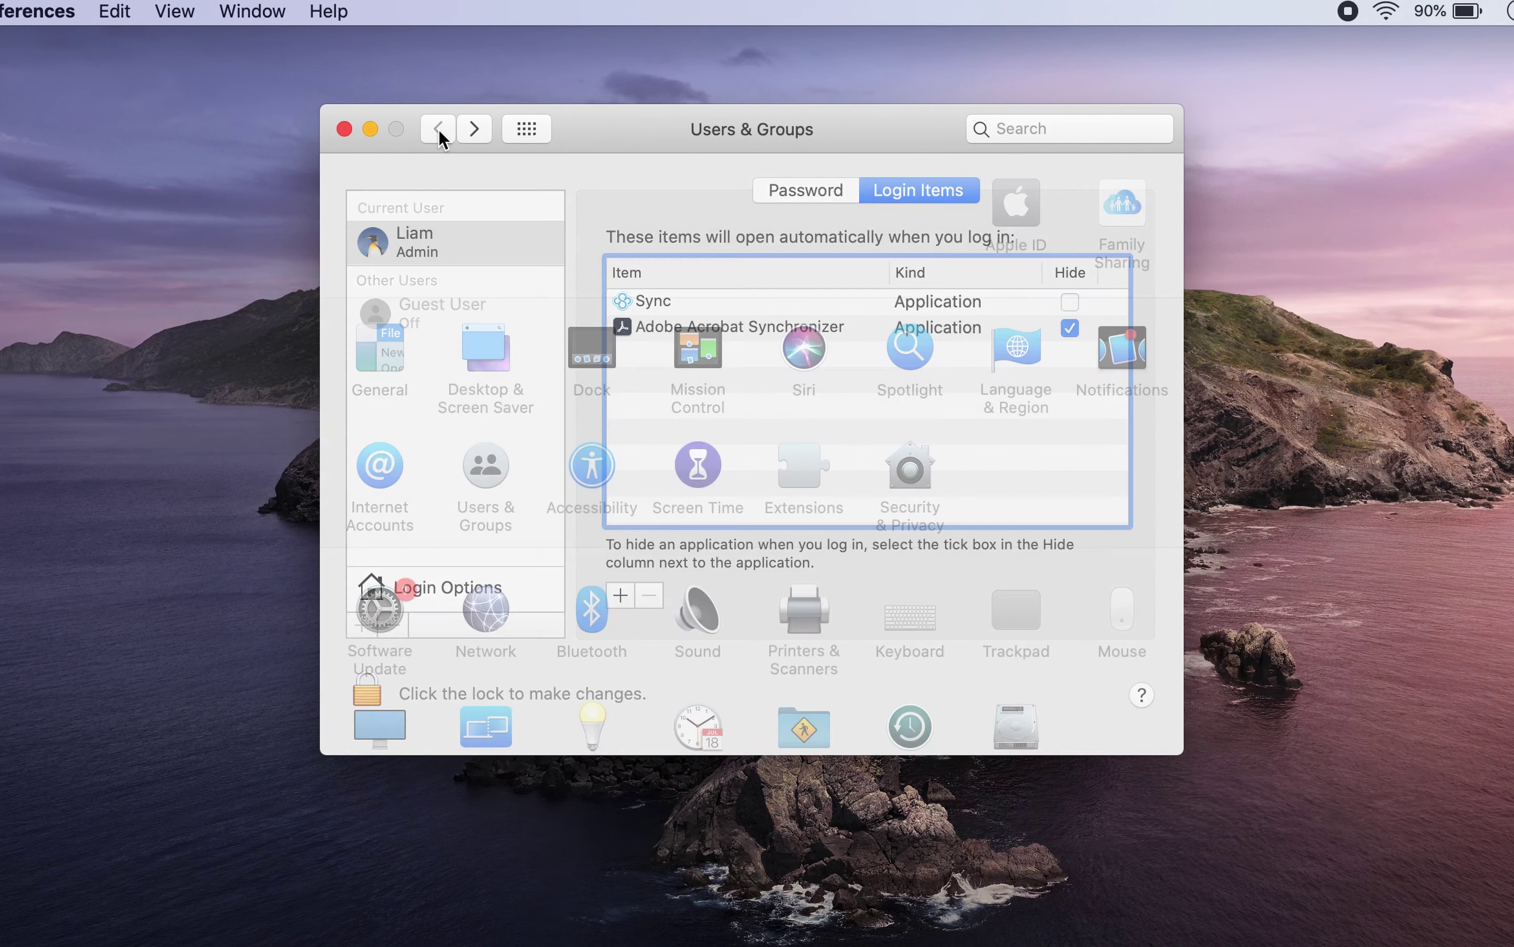
pyautogui.click(381, 343)
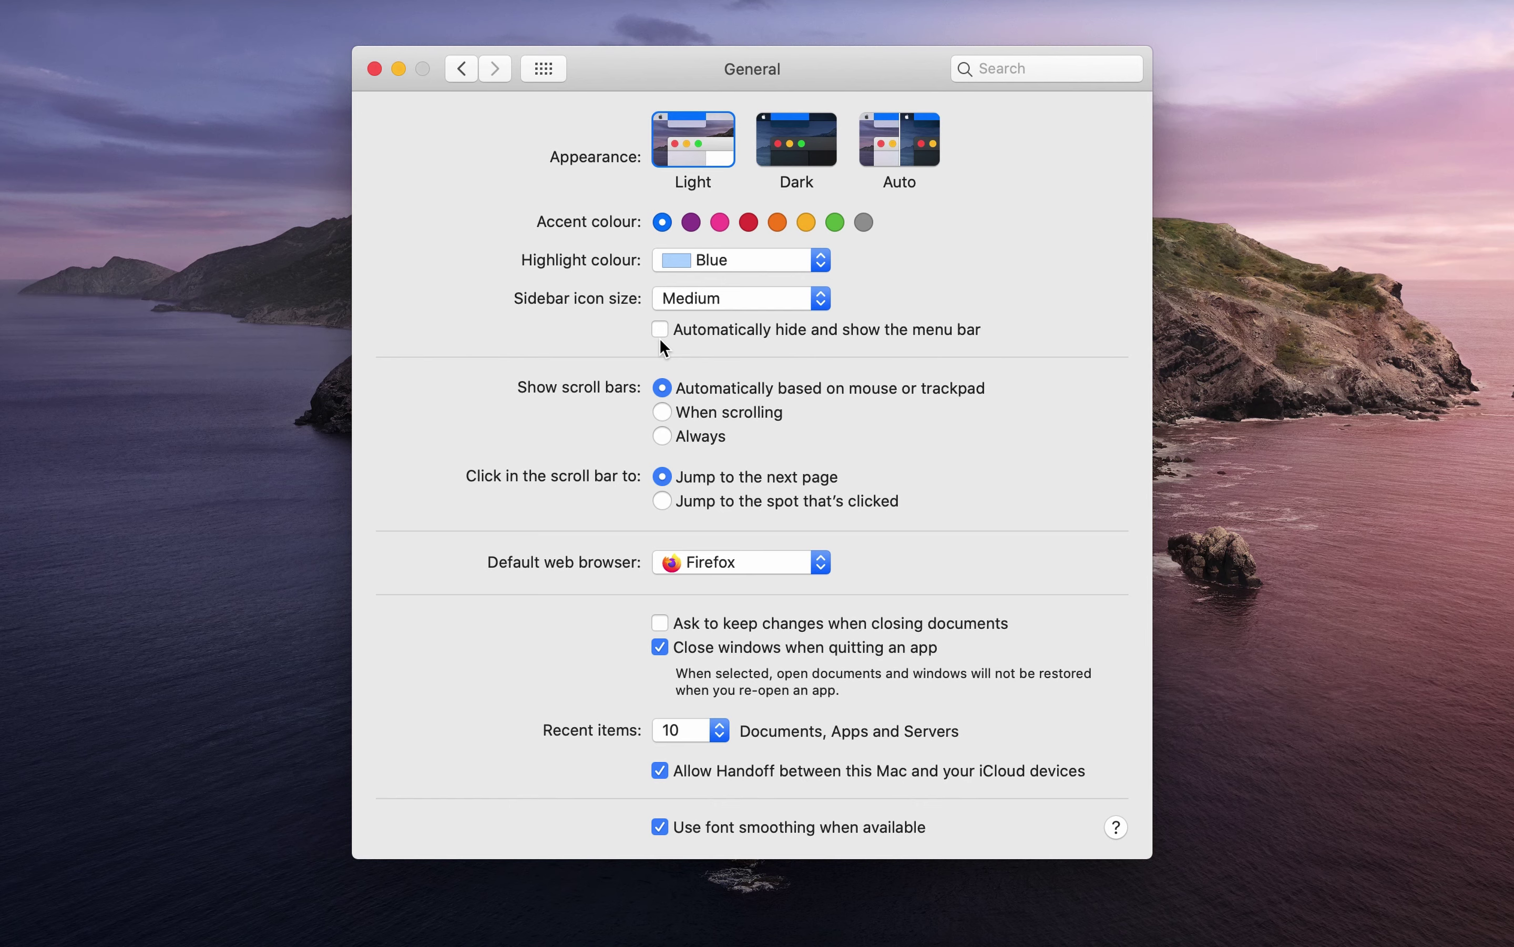
pyautogui.click(663, 437)
pyautogui.click(659, 827)
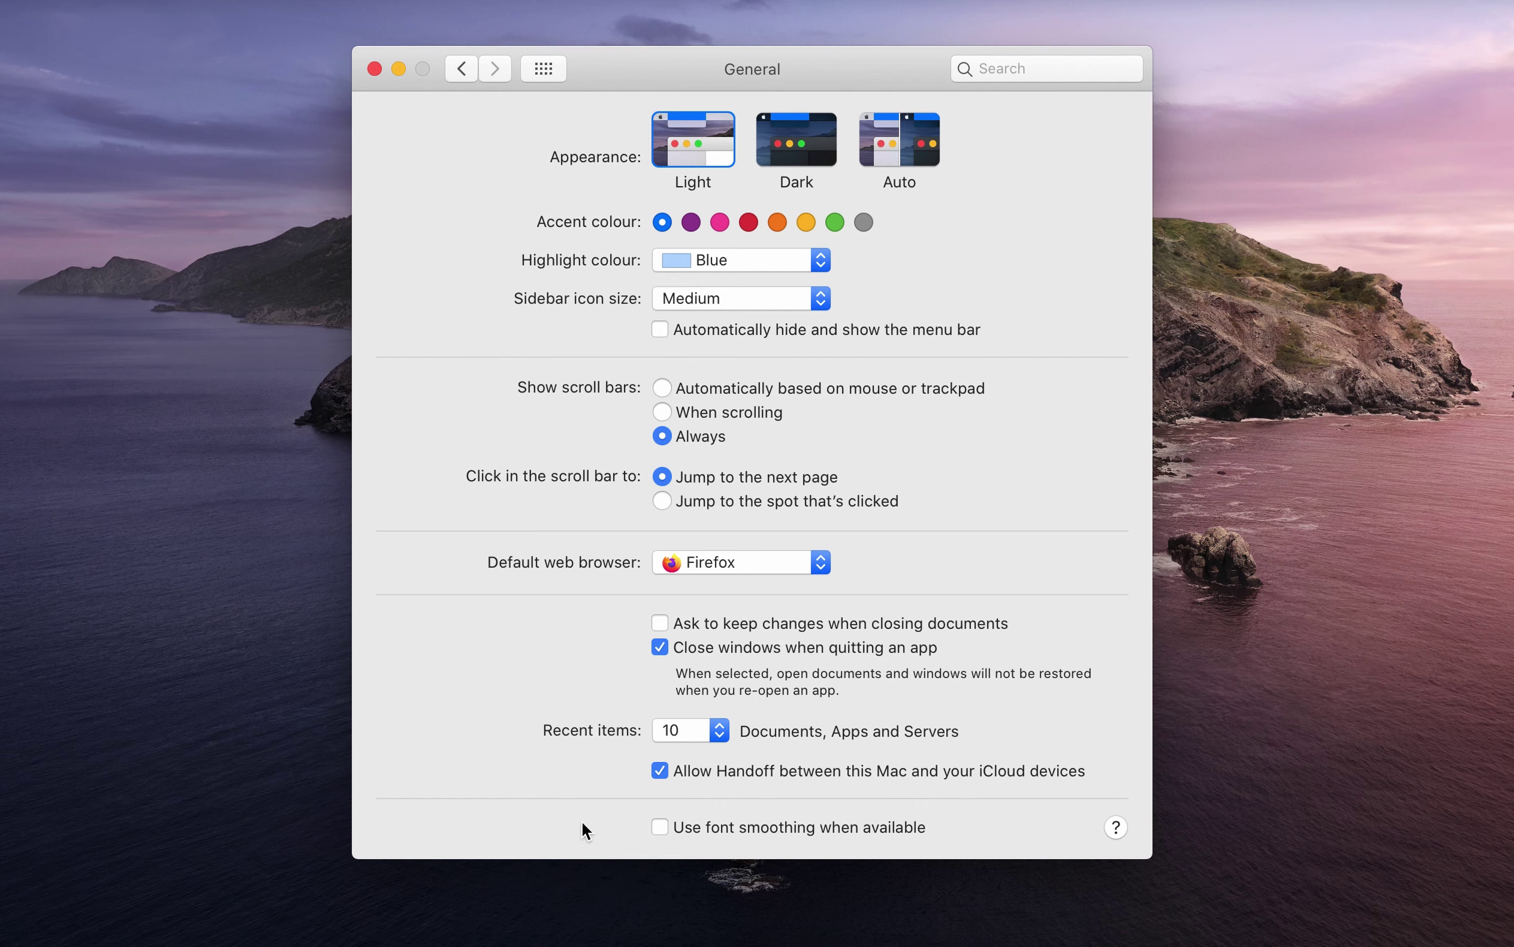
# Turn font smoothing back on, set scroll bars to automatic based on mouse or trackpad, and return to the preferences overview
pyautogui.click(659, 827)
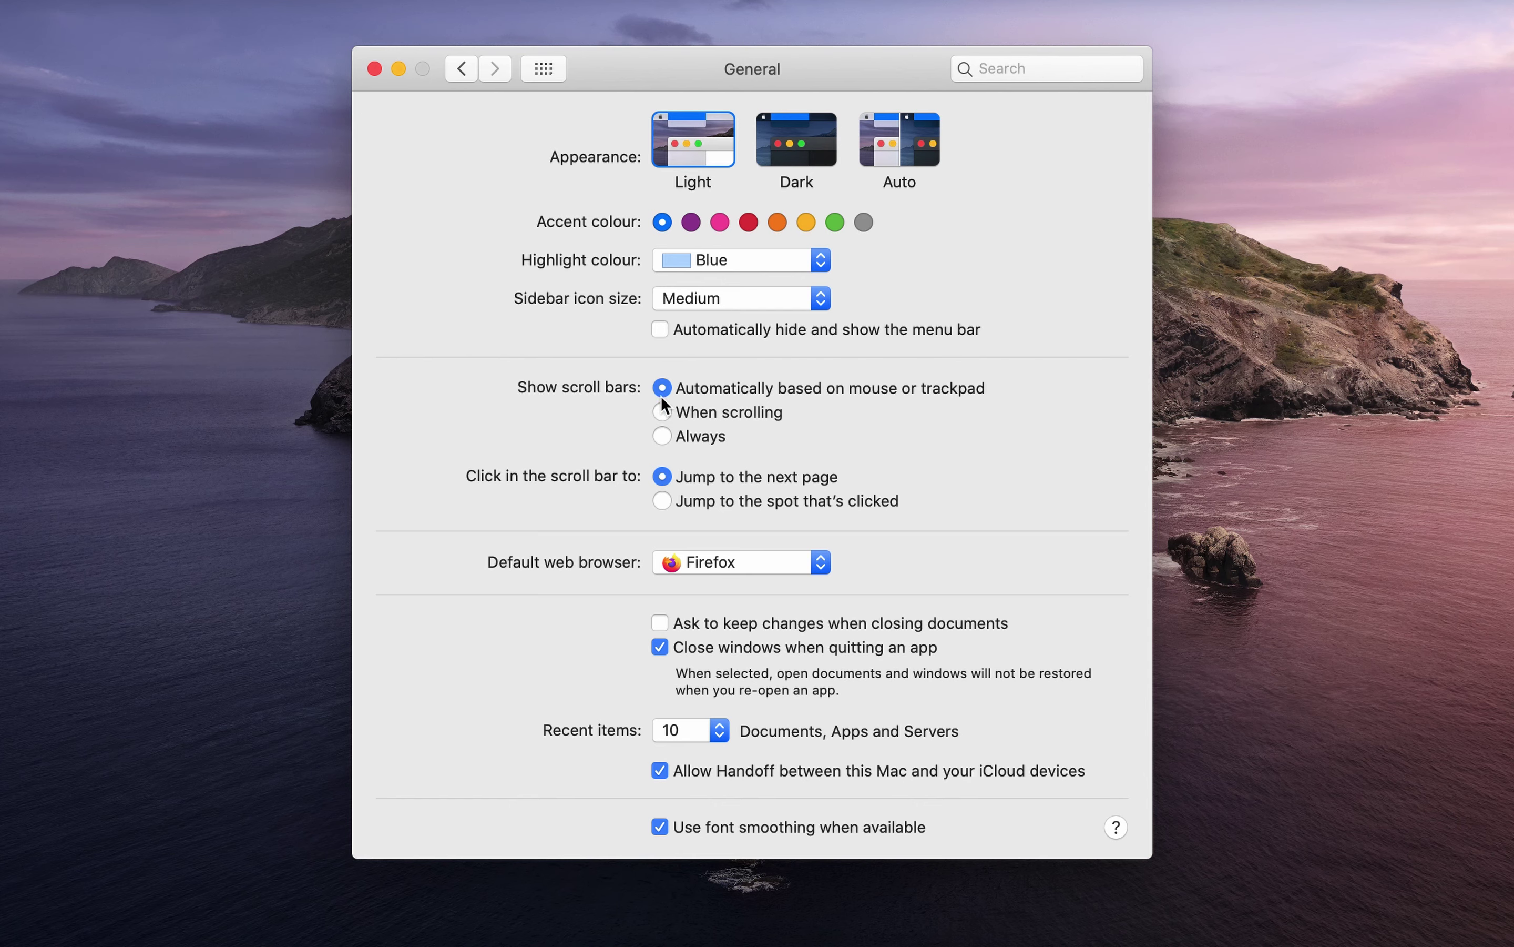
pyautogui.click(464, 68)
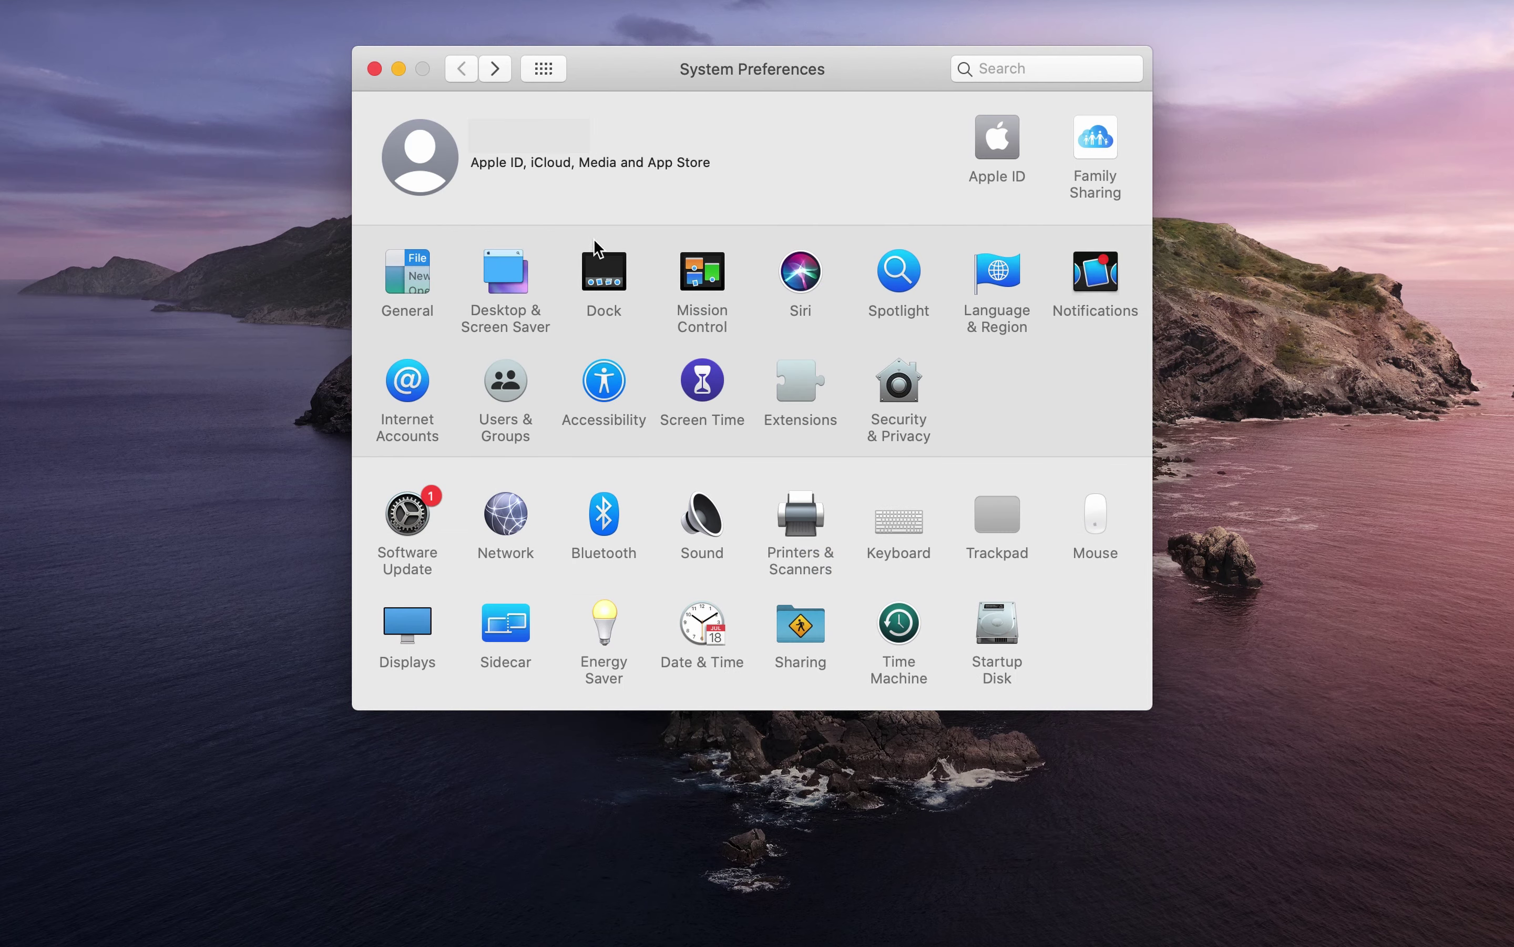
# In the Dock preferences, set windows to minimise using the Scale effect and turn off the animation of opening applications
pyautogui.click(602, 274)
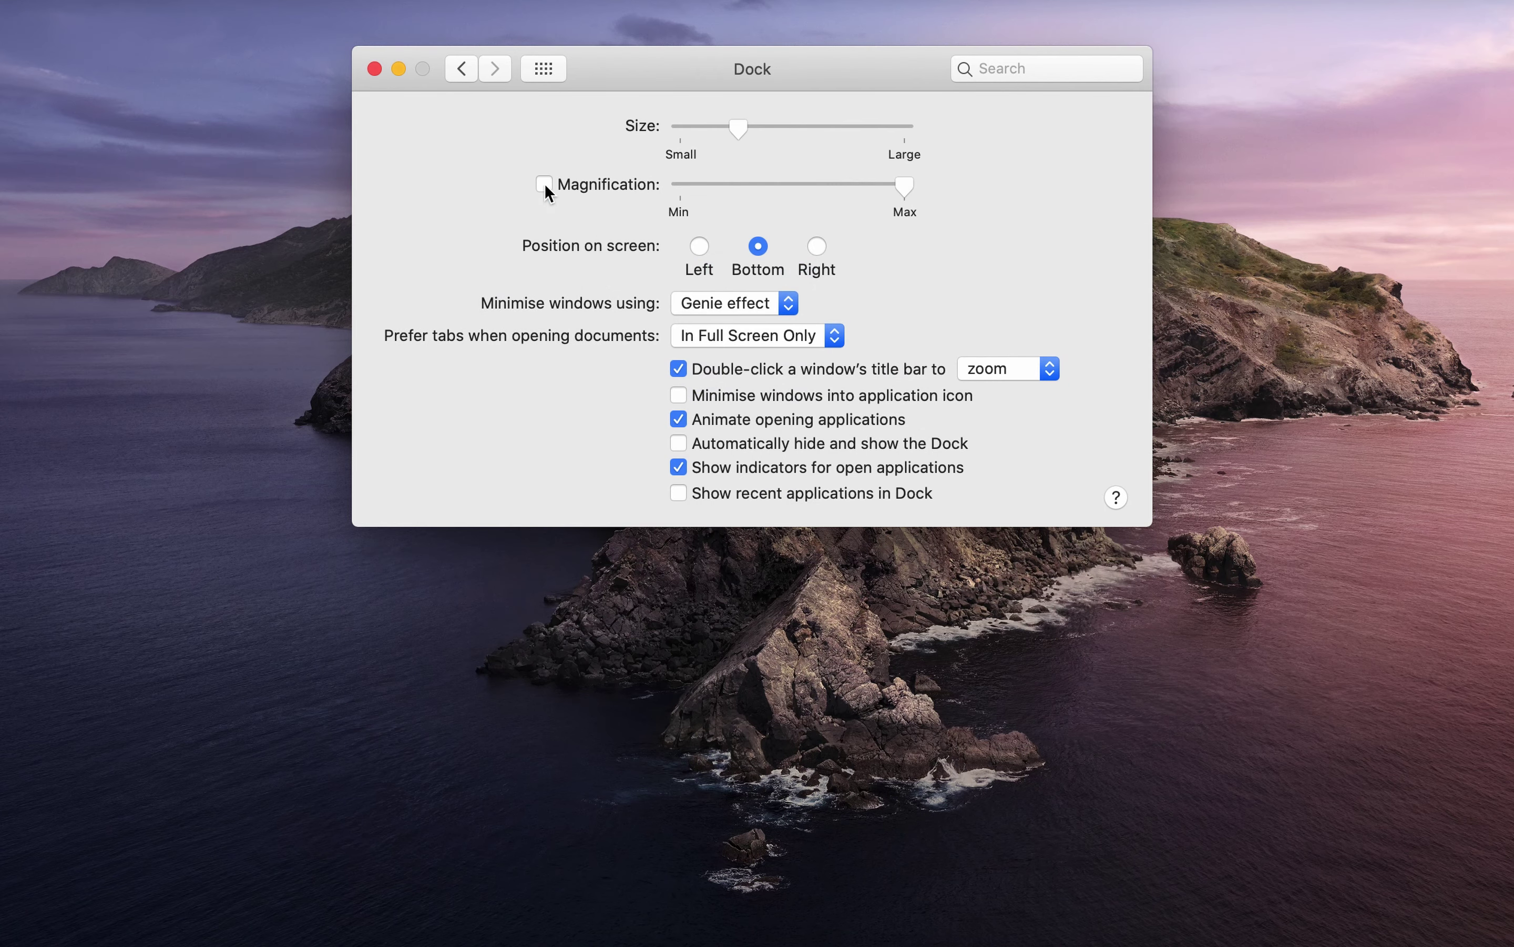
pyautogui.click(544, 185)
pyautogui.click(544, 184)
pyautogui.click(741, 306)
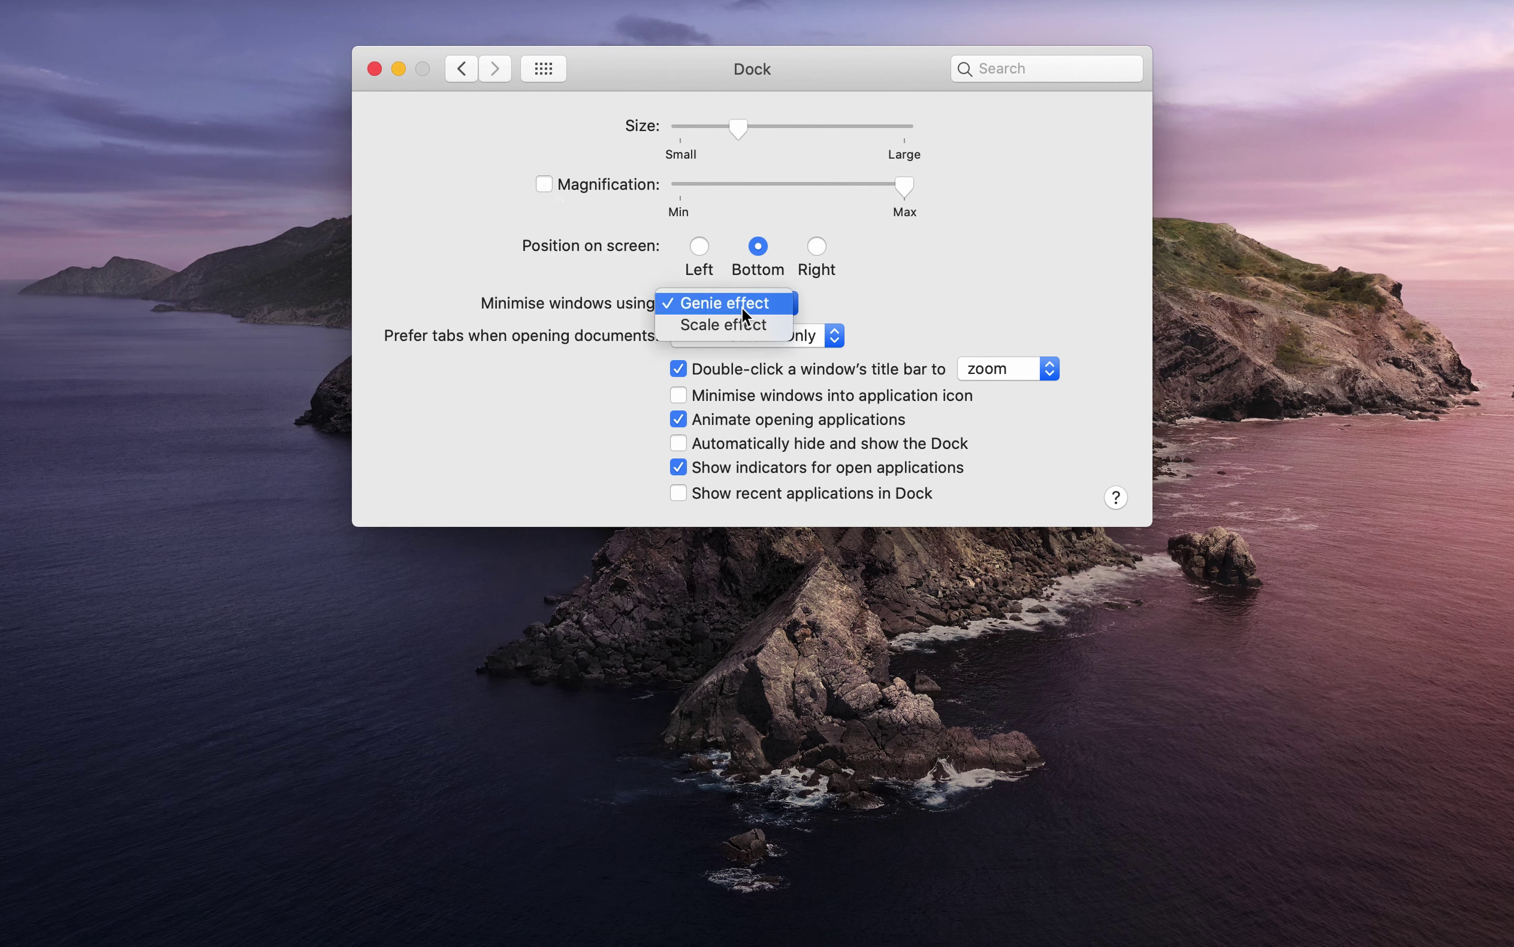
pyautogui.click(726, 321)
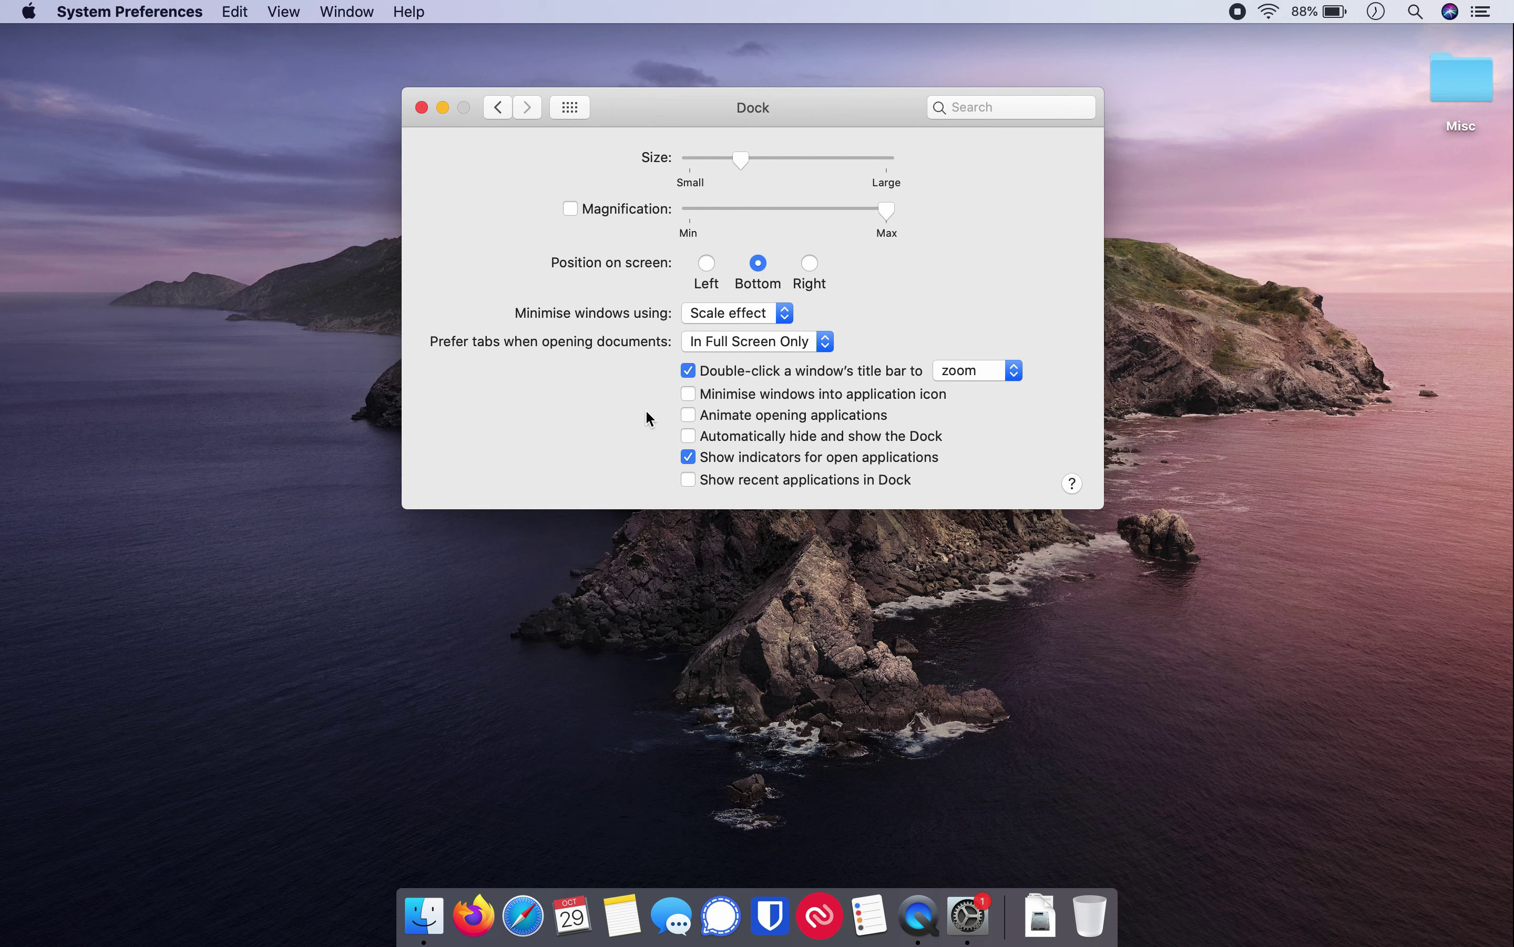
# Open and minimise a Safari window to try the Scale effect, and set windows to minimise using the Genie effect
pyautogui.click(522, 917)
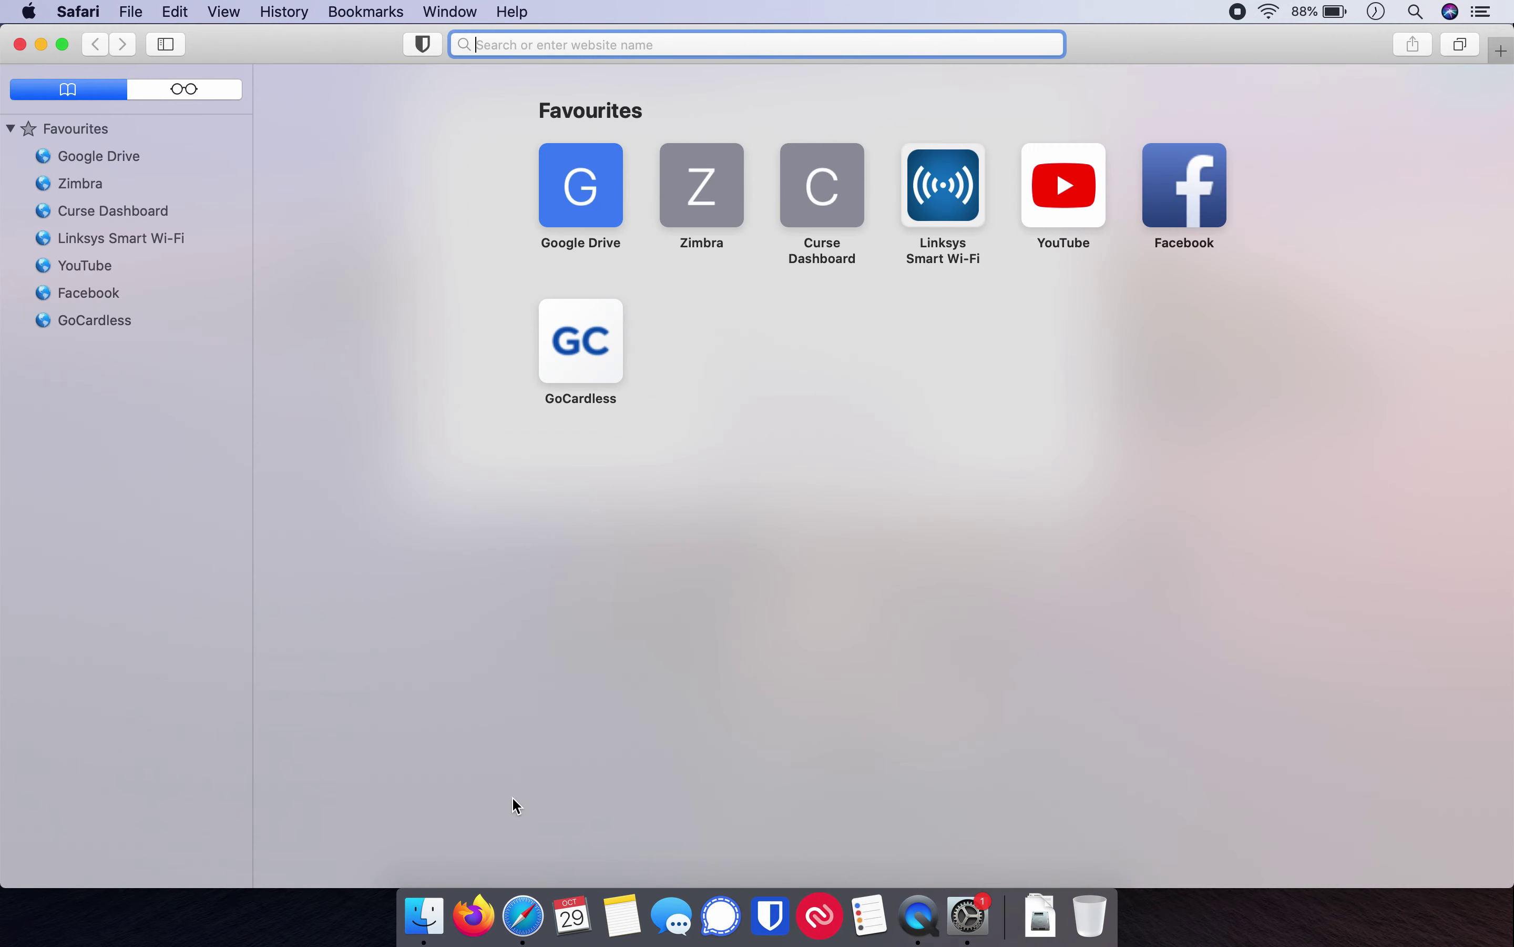
pyautogui.click(40, 45)
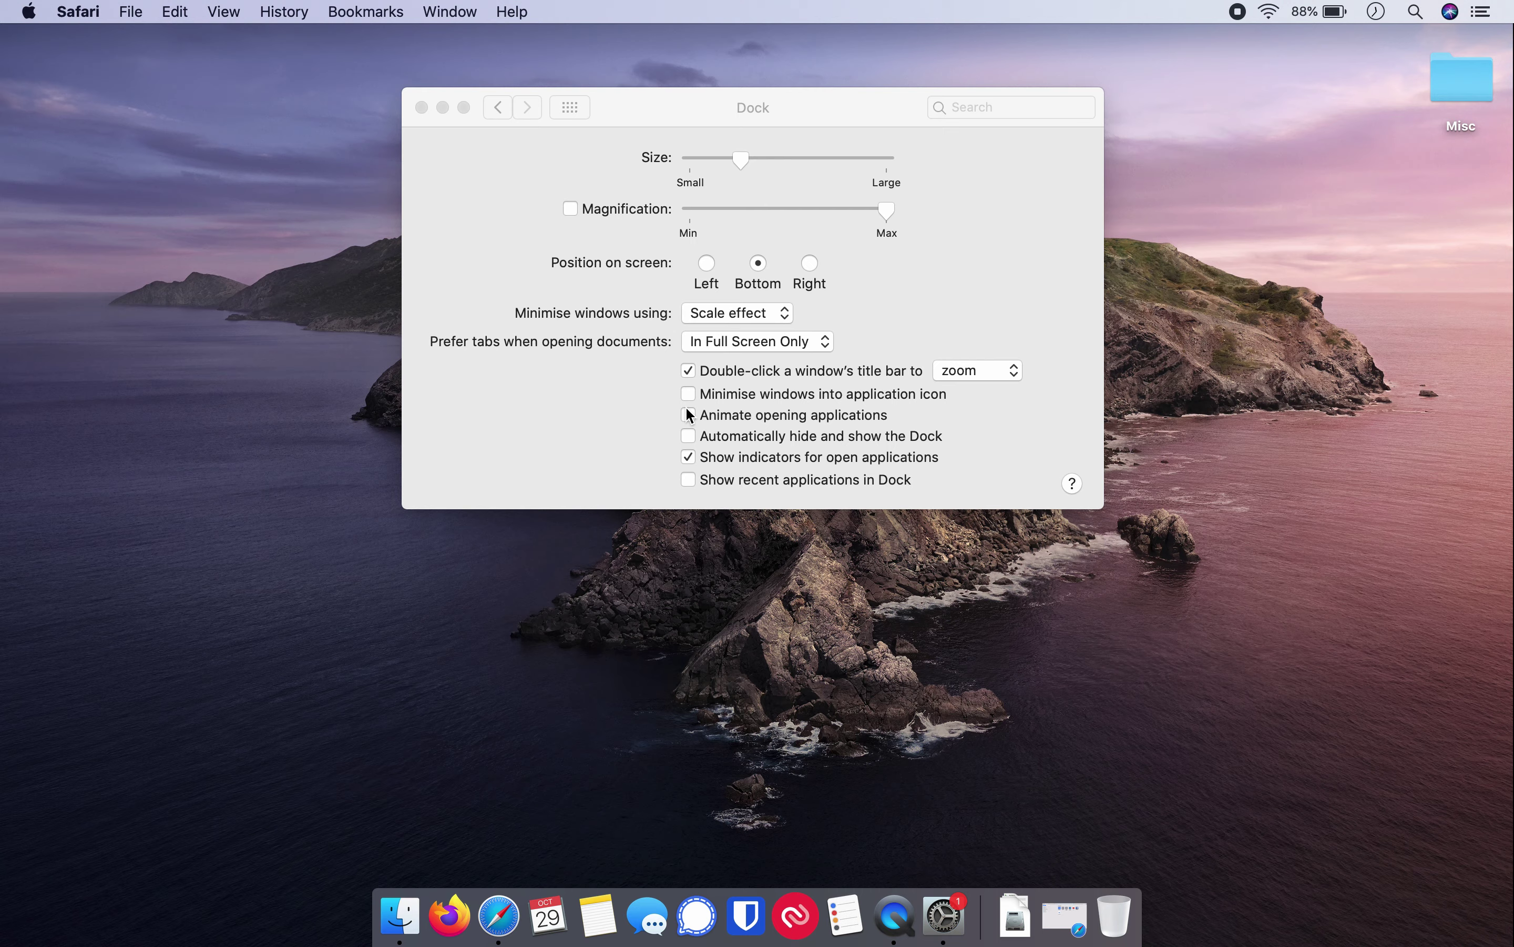
pyautogui.click(713, 315)
pyautogui.click(717, 297)
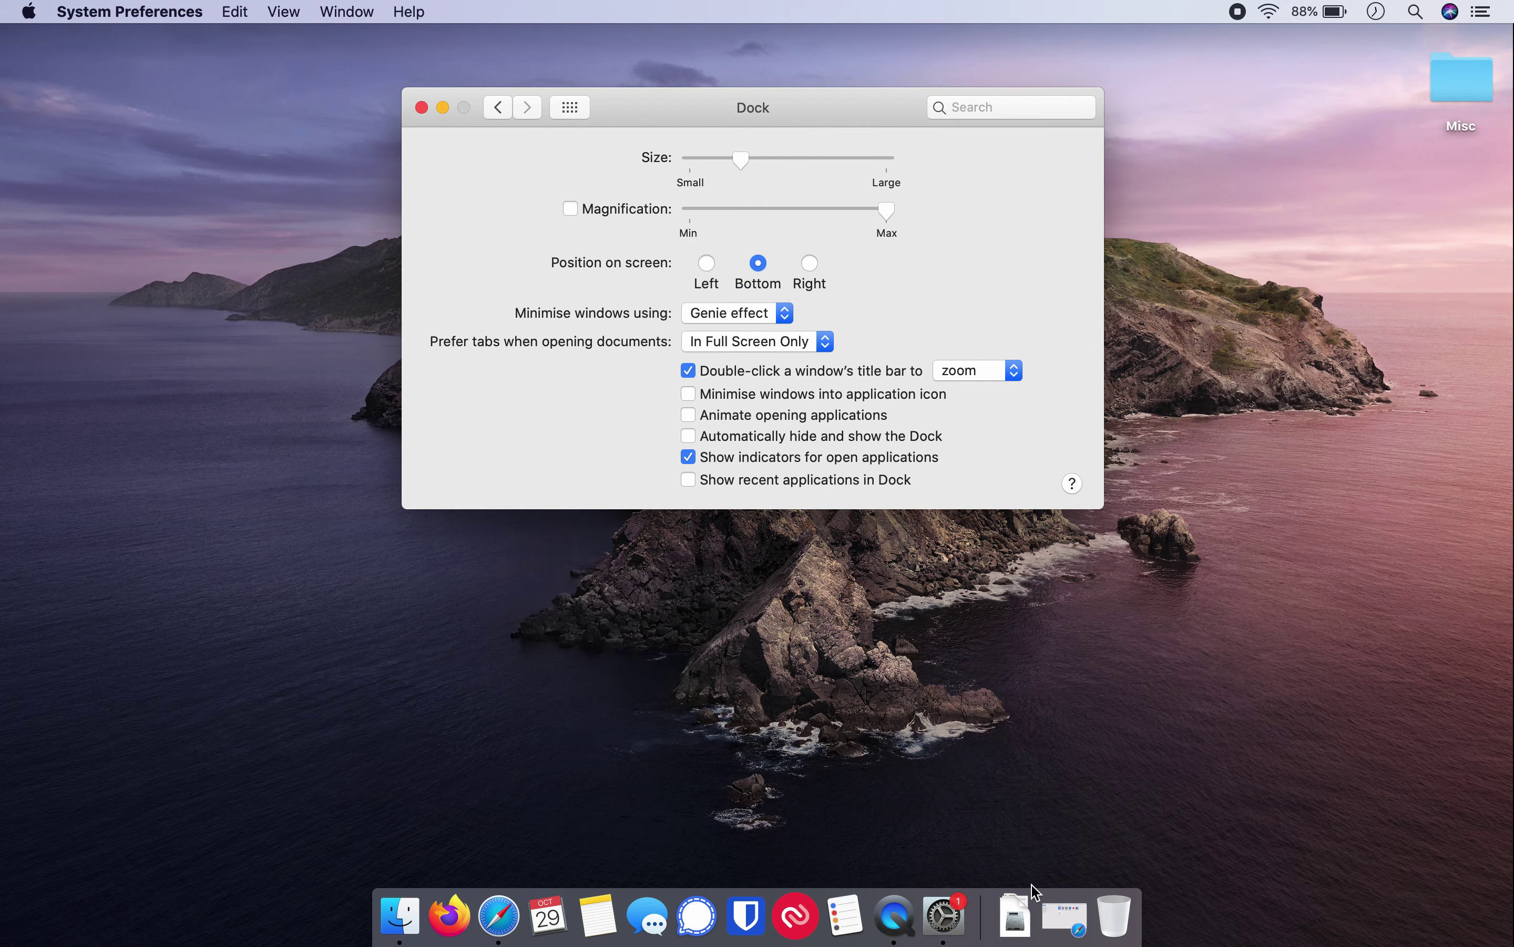
# Restore the minimised Safari window, quit Safari, and close the Dock preferences with the minimise effect left at Genie
pyautogui.click(1074, 925)
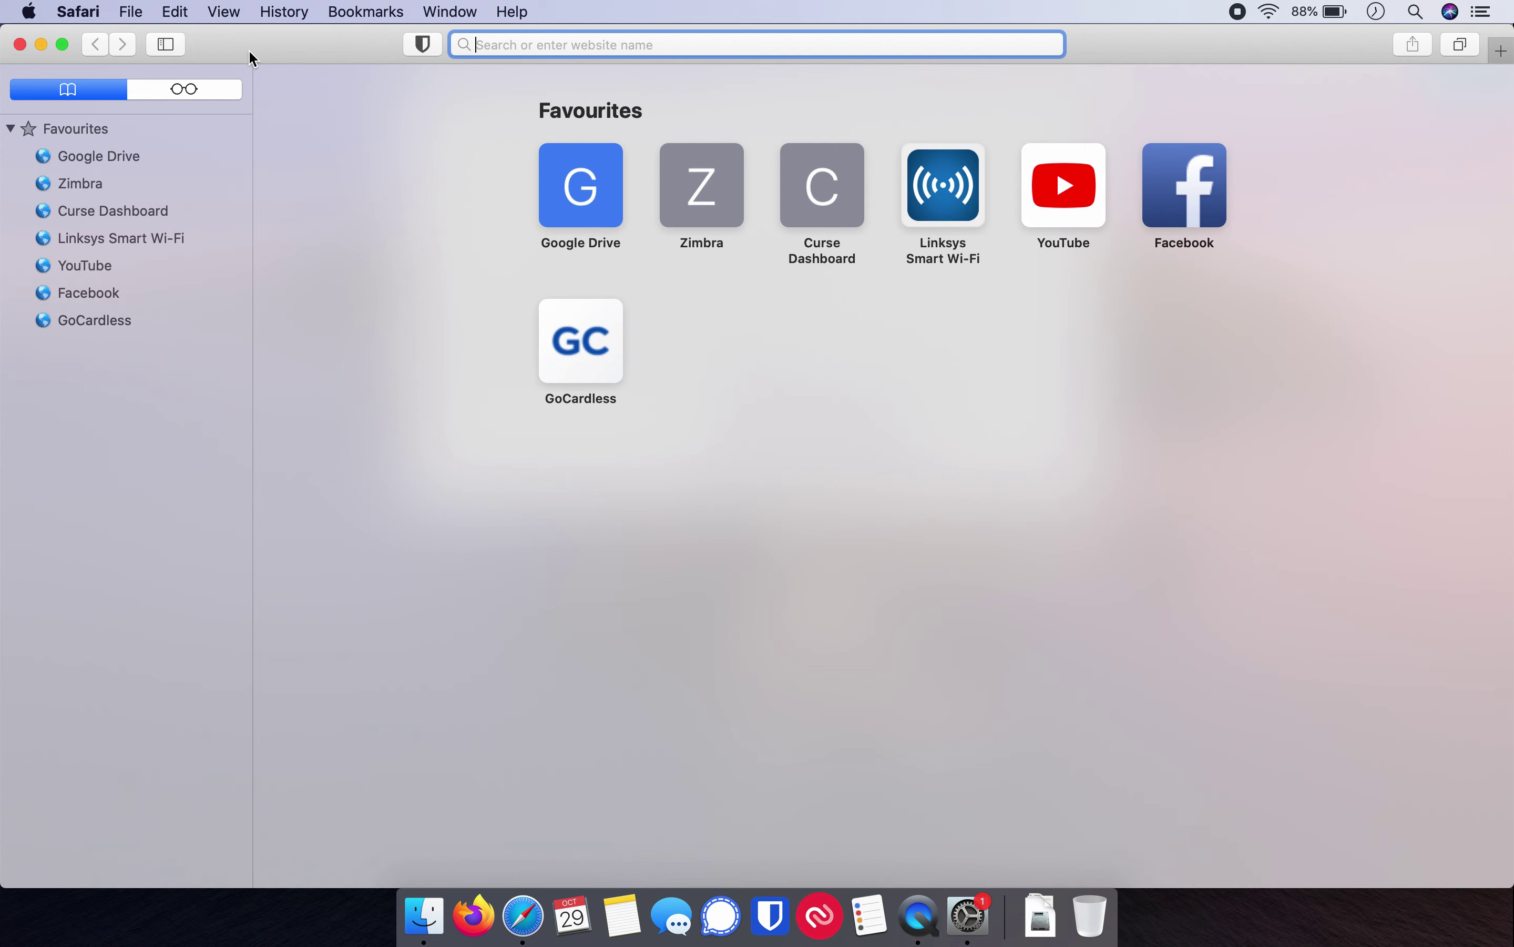
pyautogui.press('super+q')
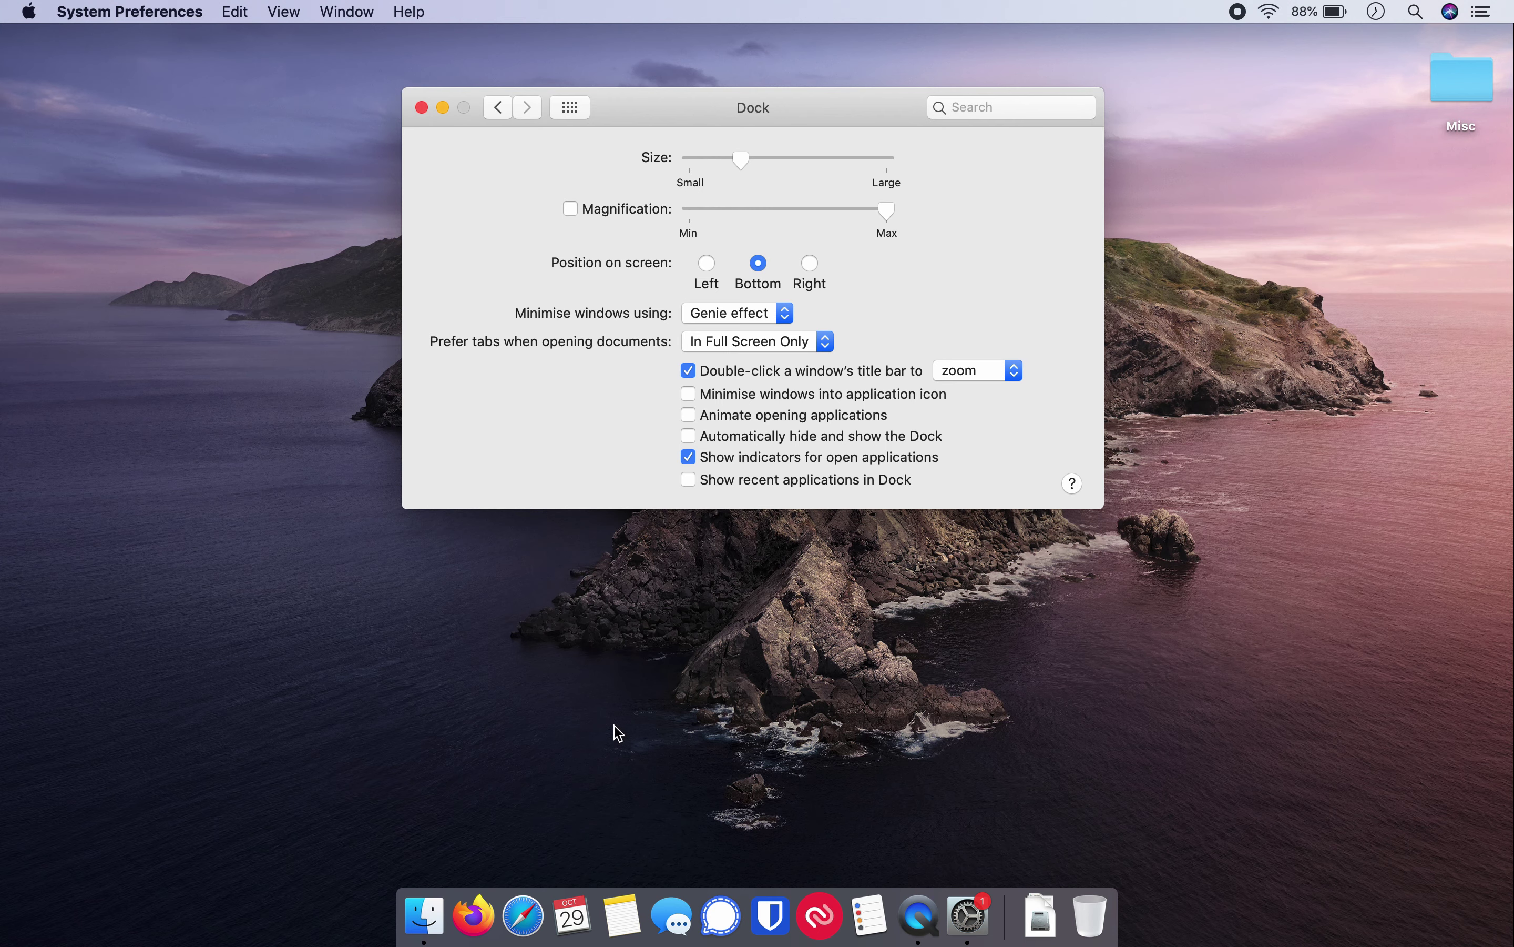
pyautogui.click(712, 310)
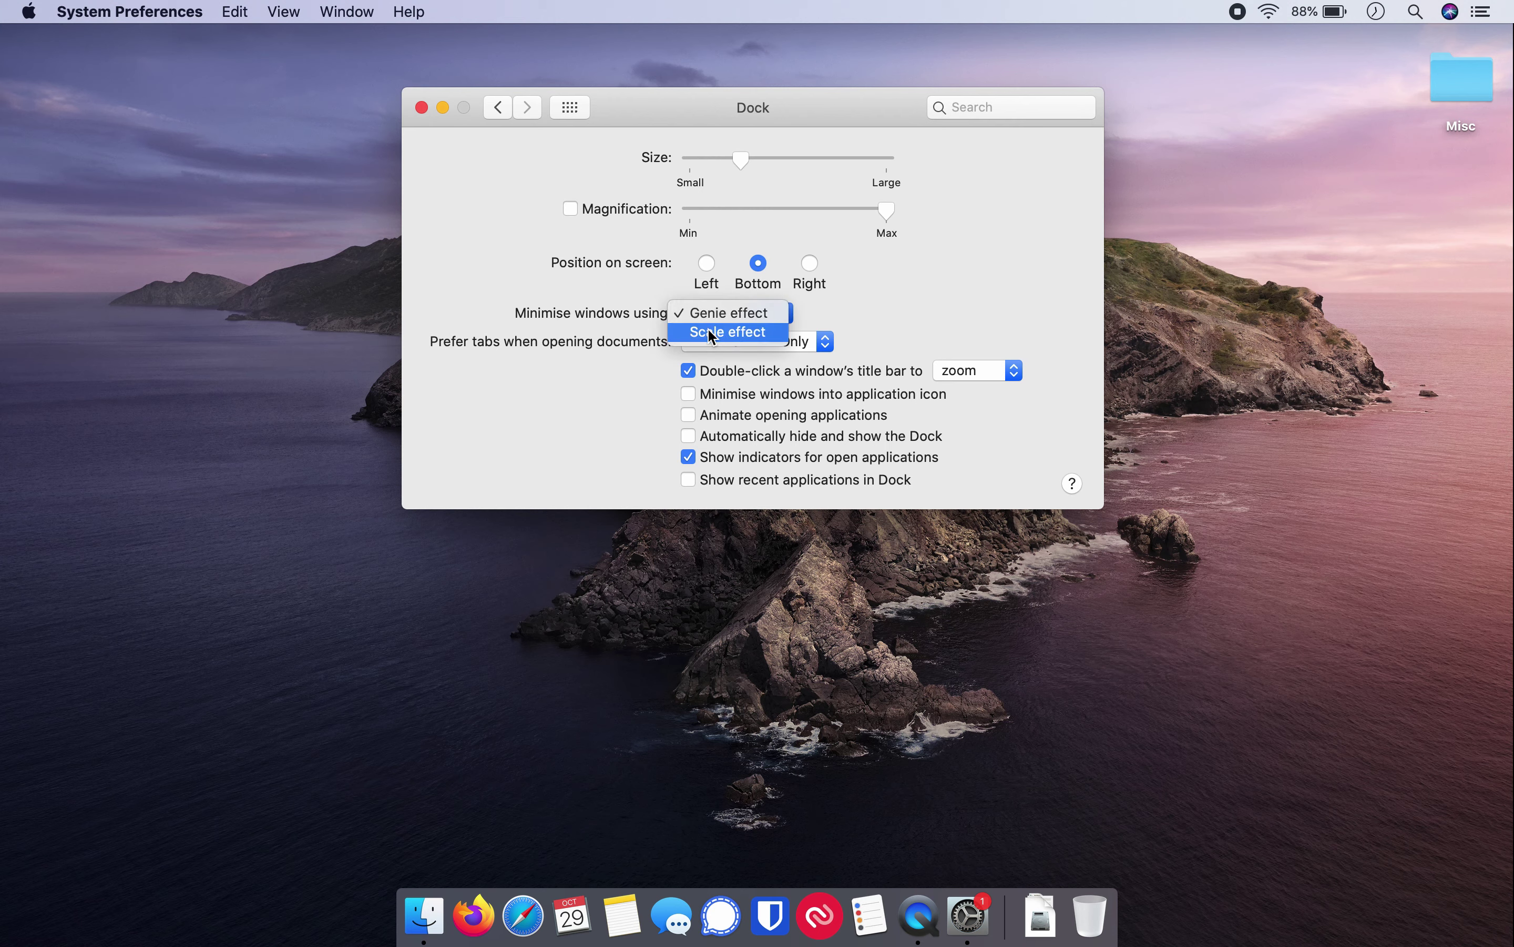
pyautogui.click(423, 110)
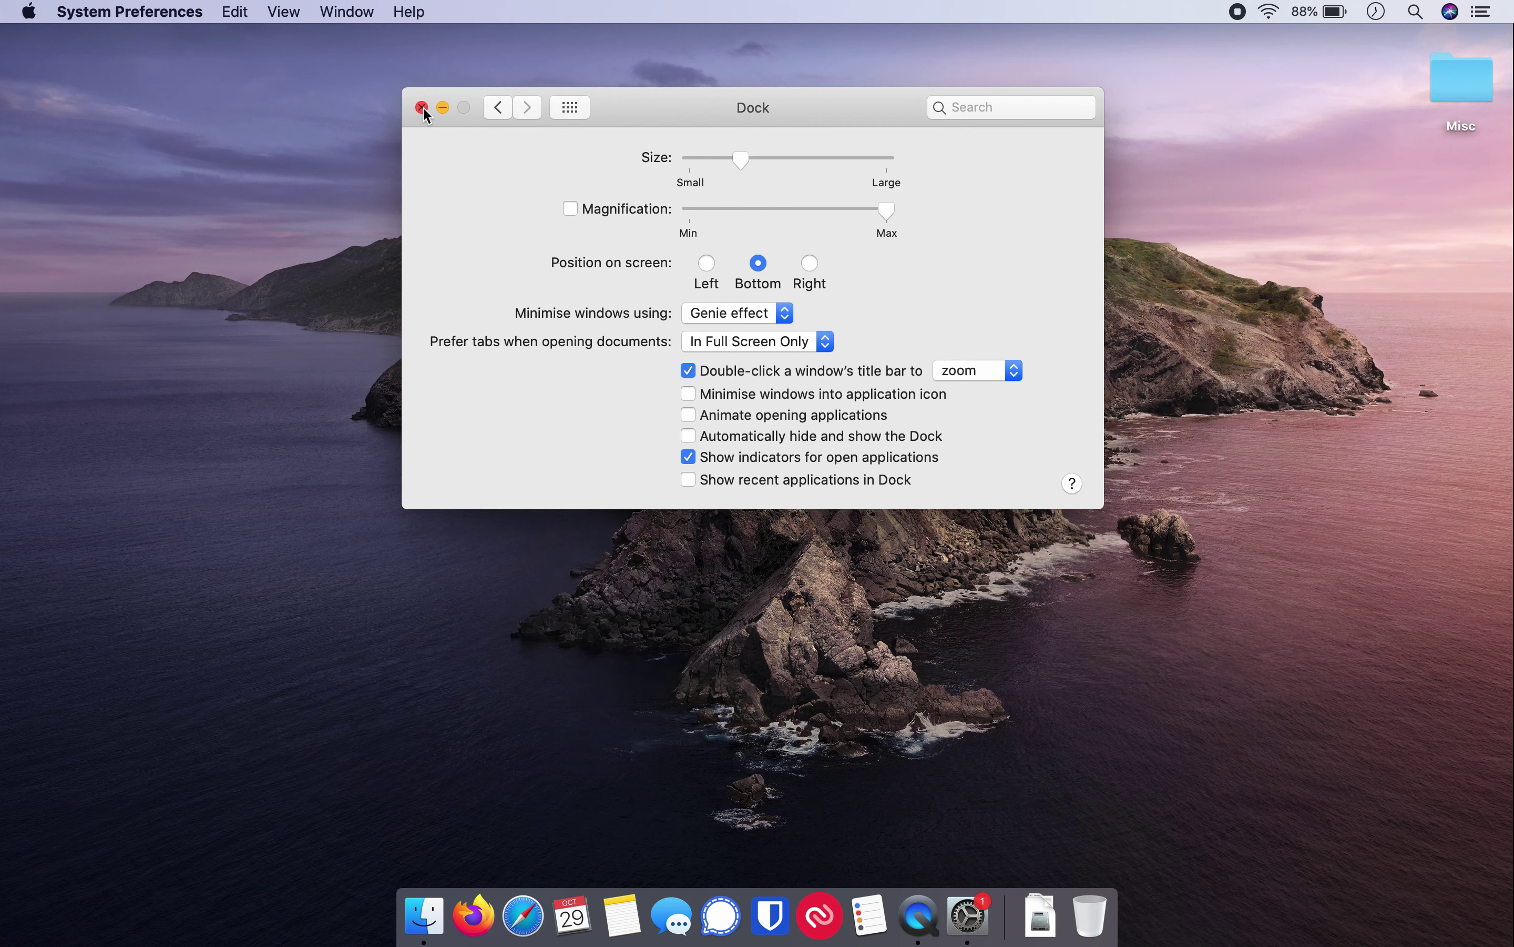
pyautogui.click(422, 108)
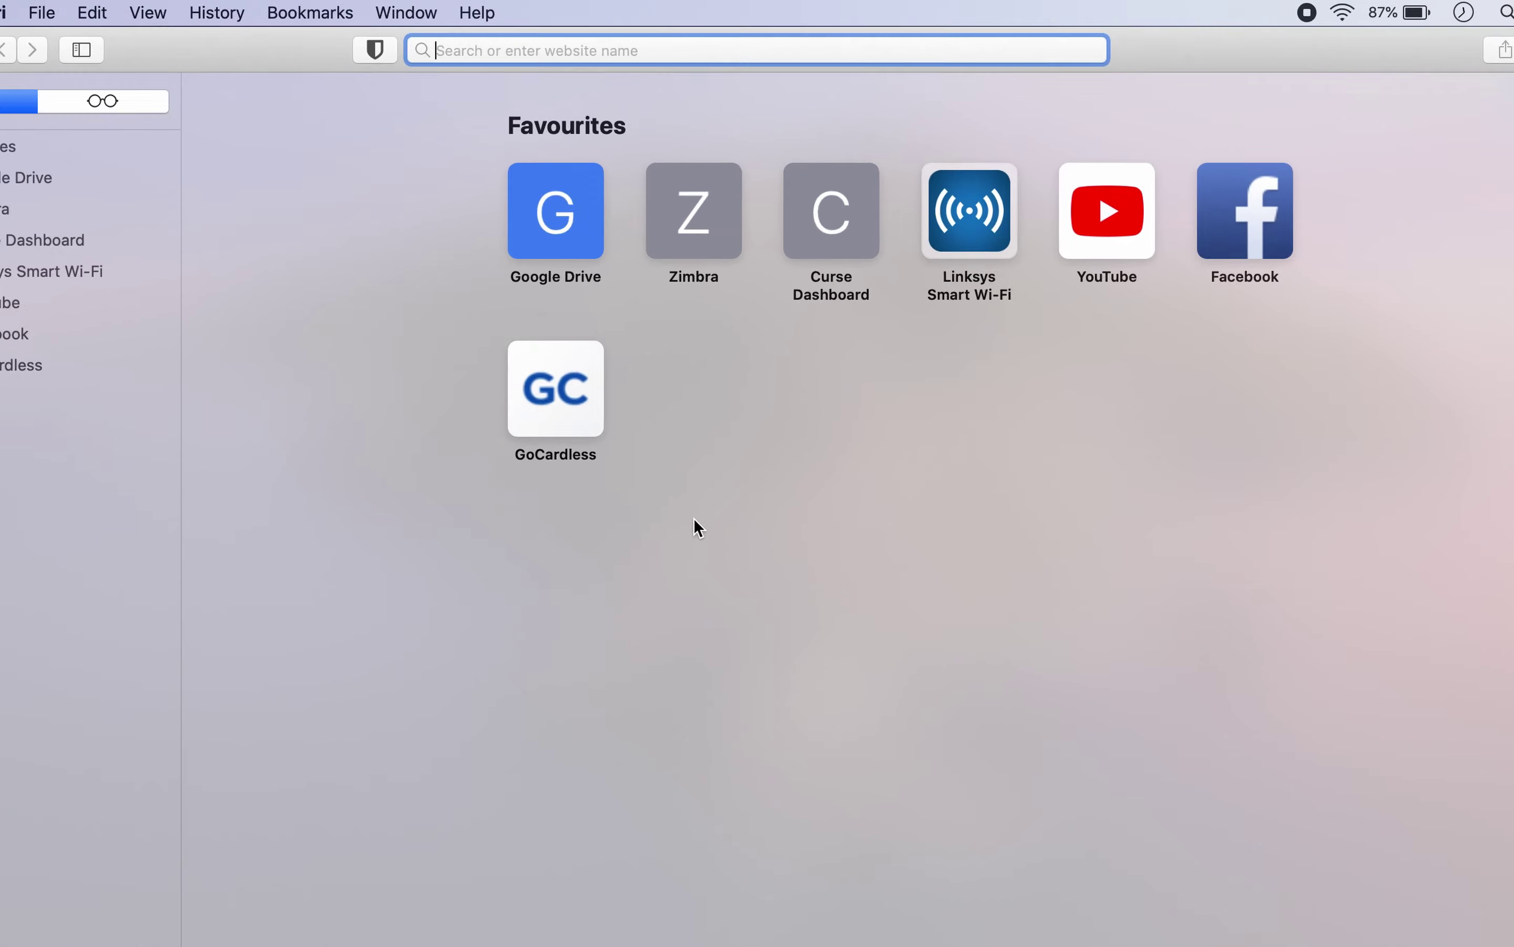
# Load malwarebytes.com/mac in Safari
pyautogui.write('m')
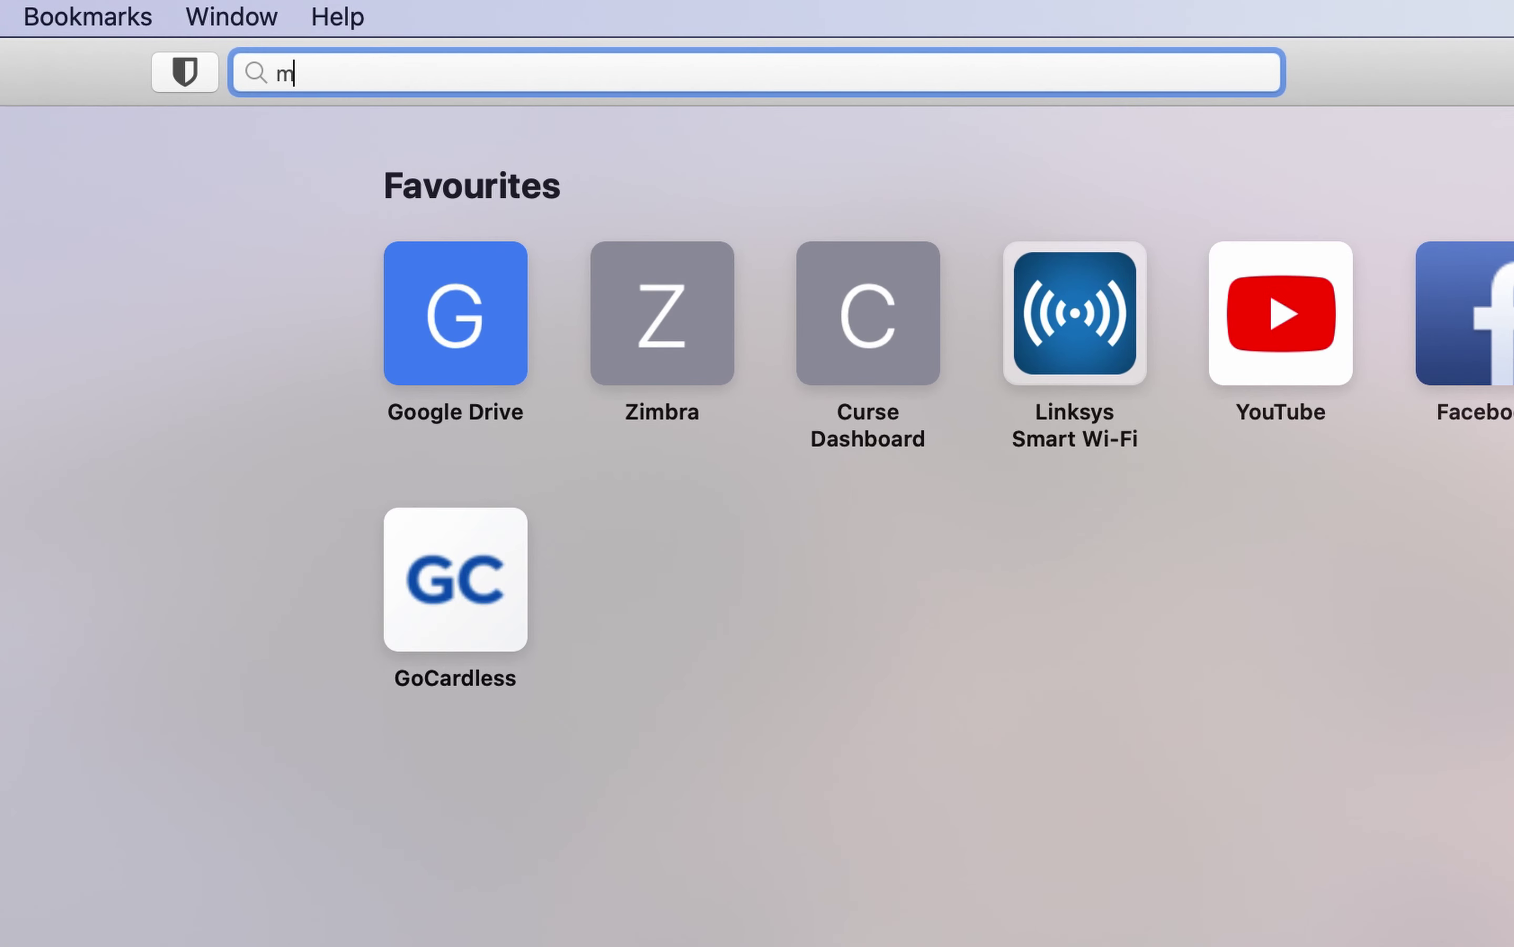
pyautogui.write('alwarebytes')
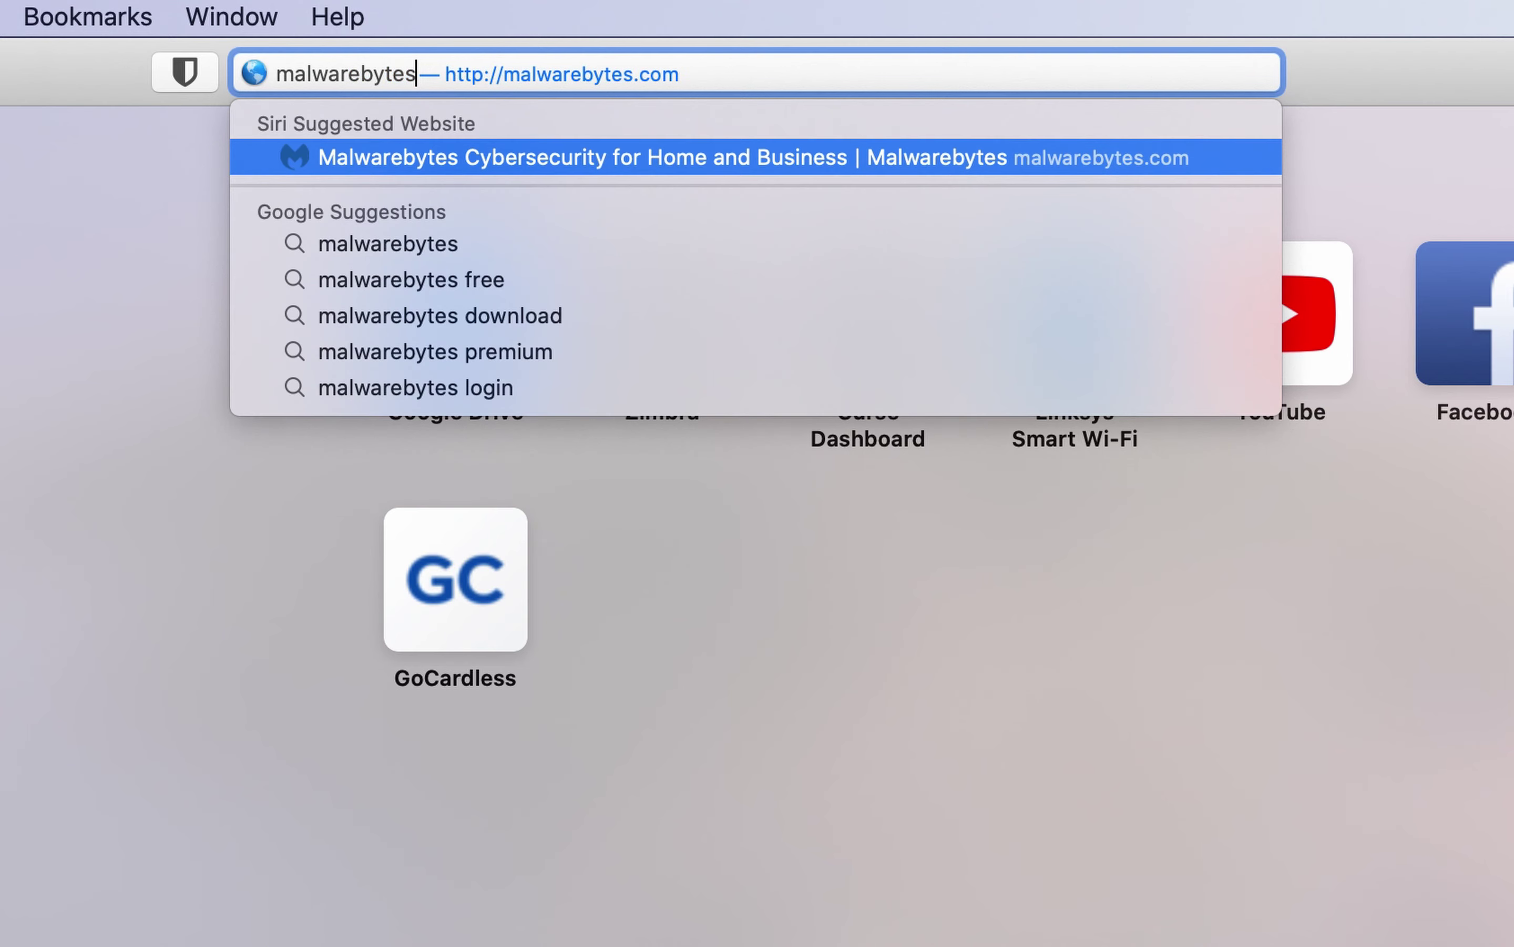
pyautogui.write('.com')
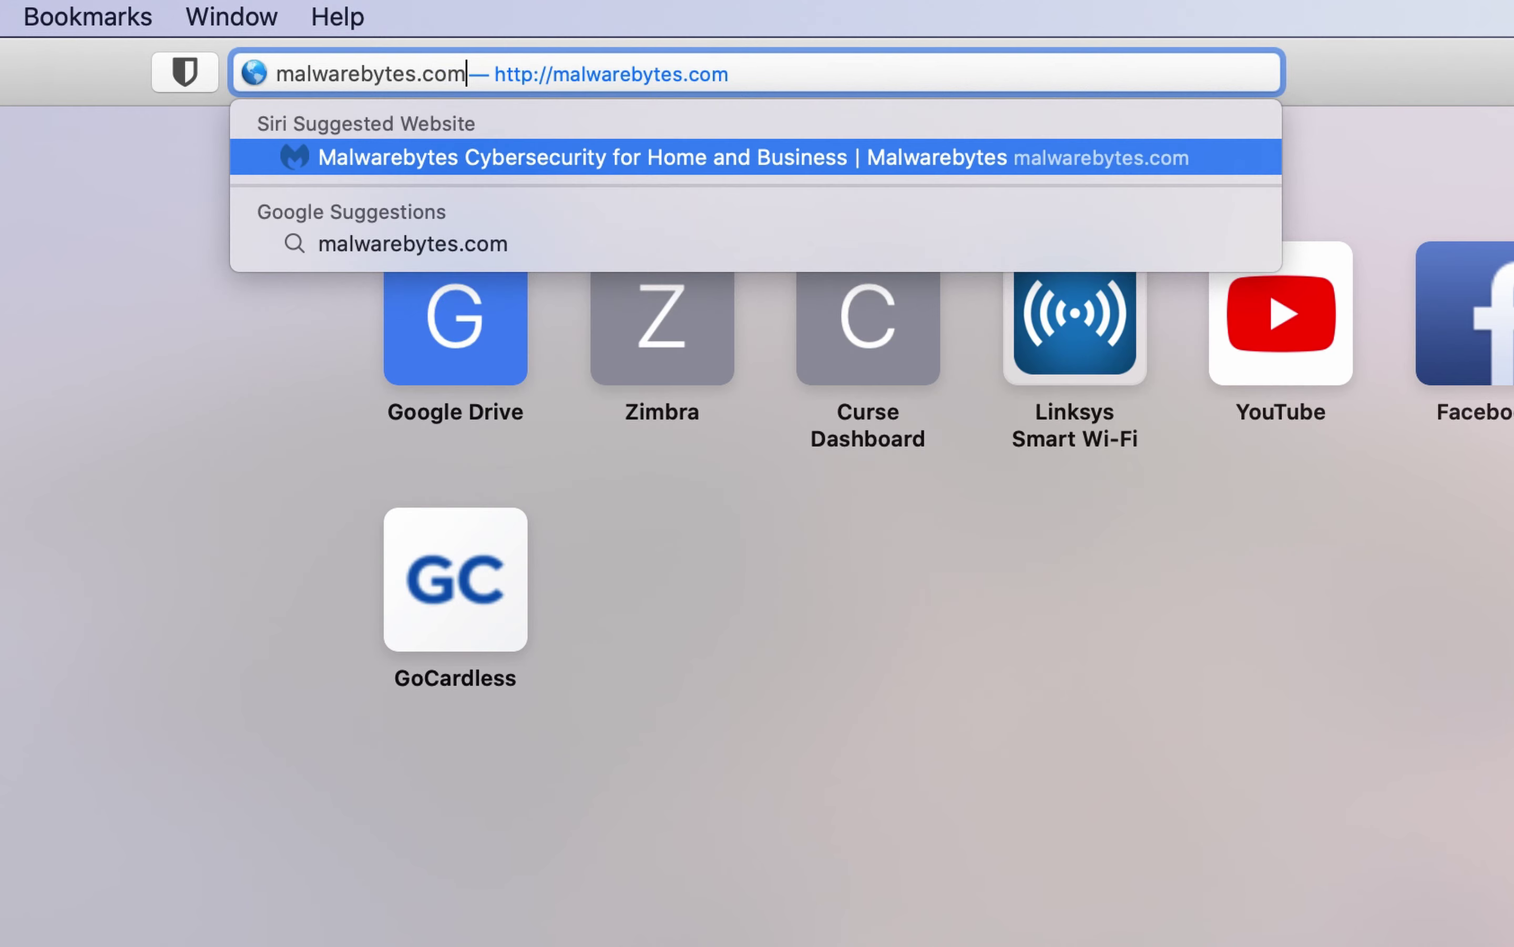
pyautogui.write('/mac')
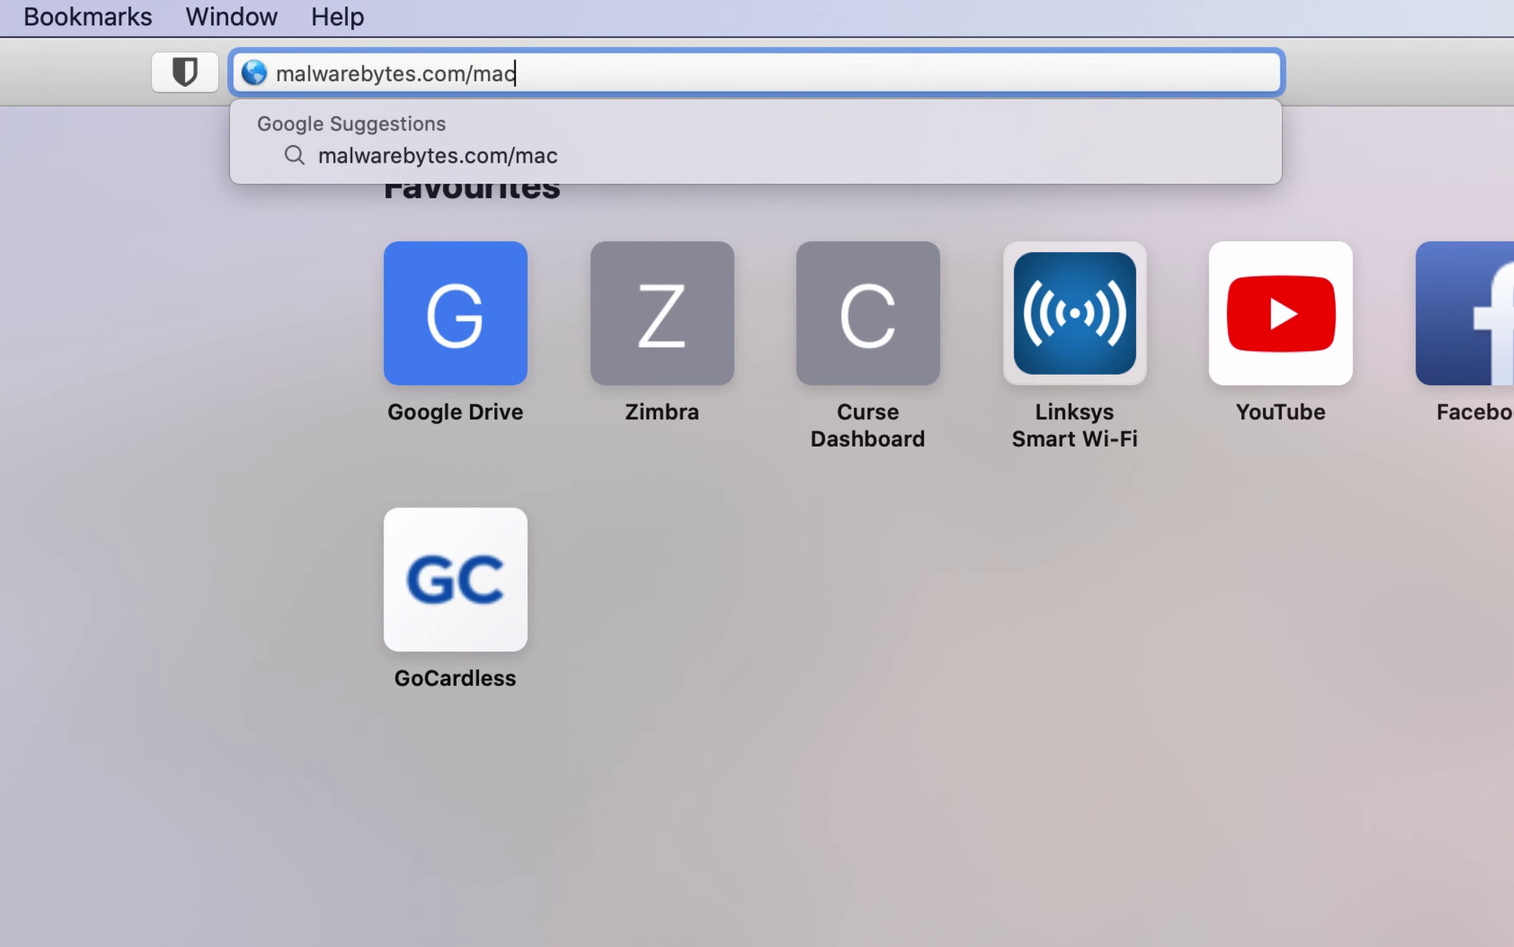
pyautogui.press('Return')
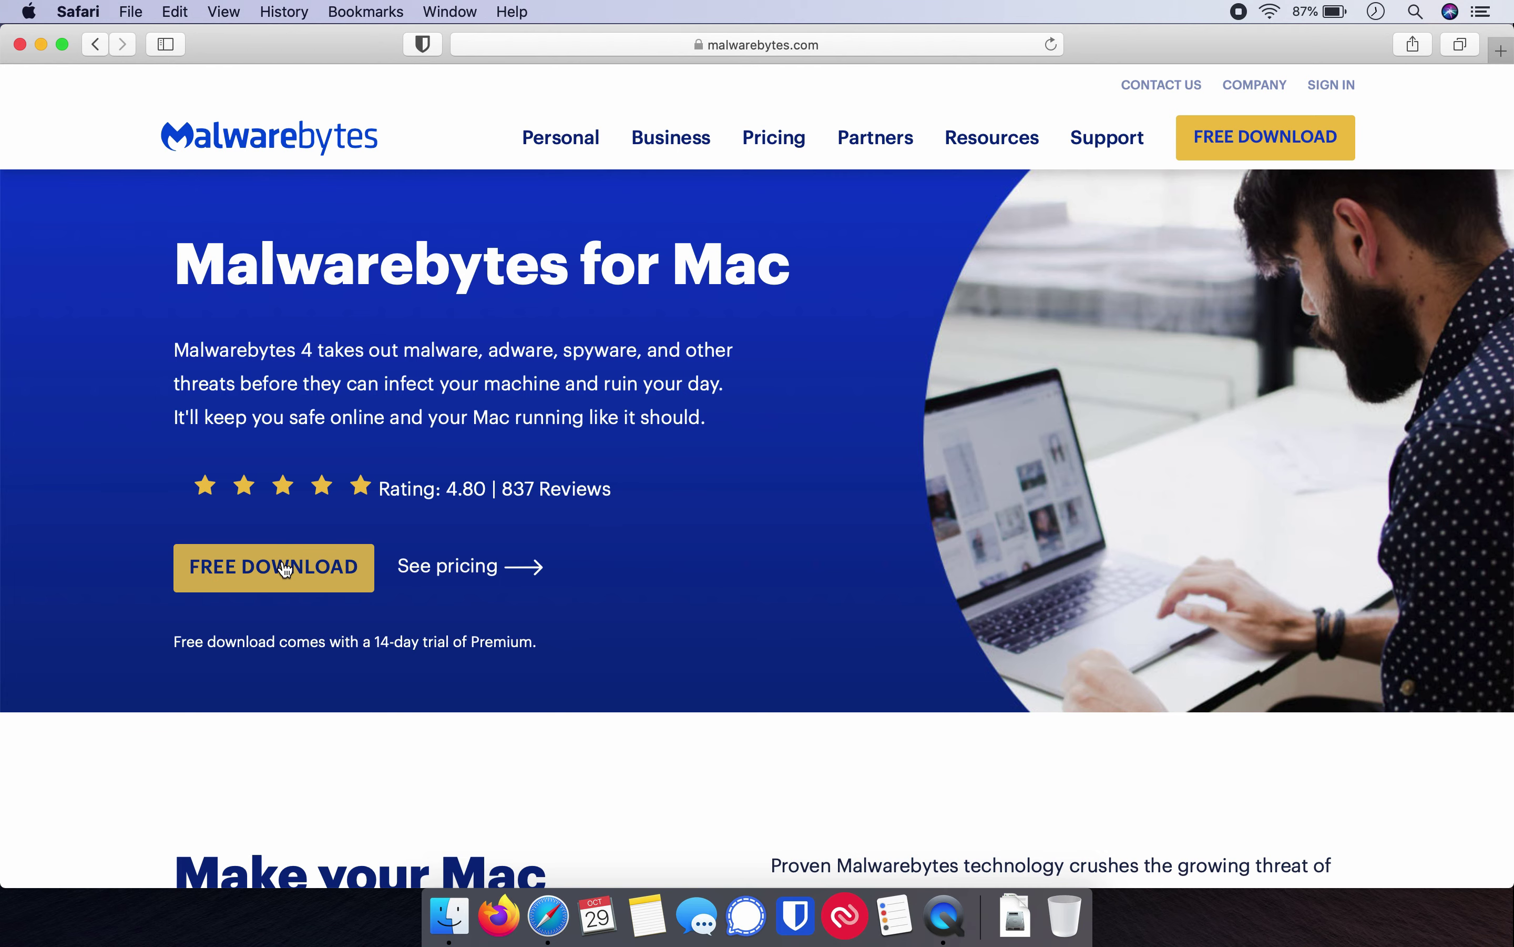
pyautogui.click(285, 569)
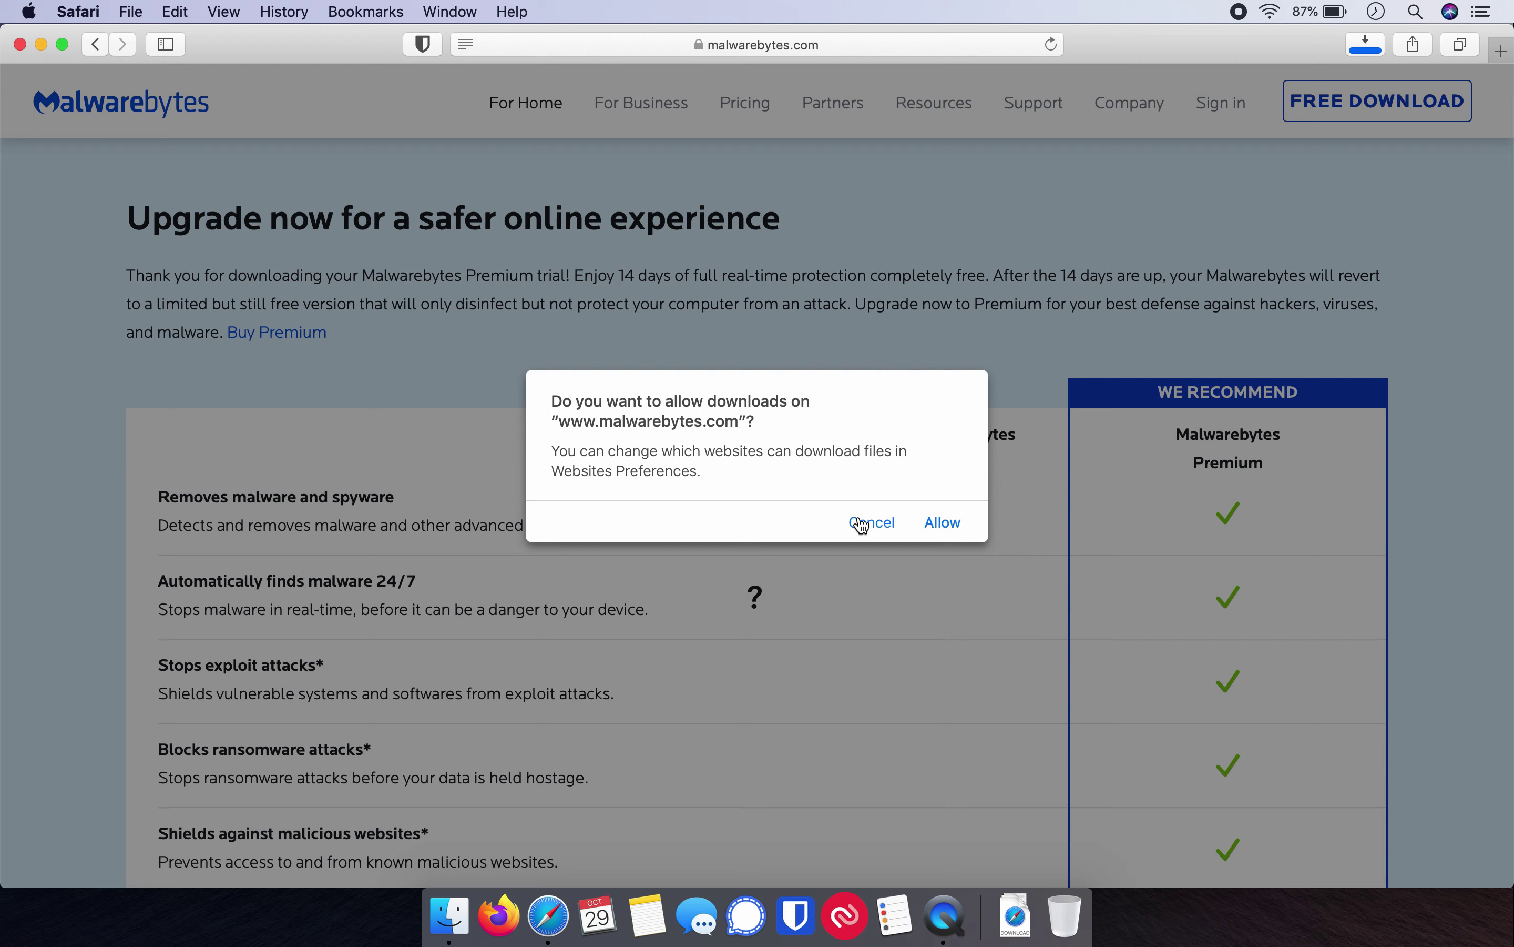
pyautogui.click(941, 523)
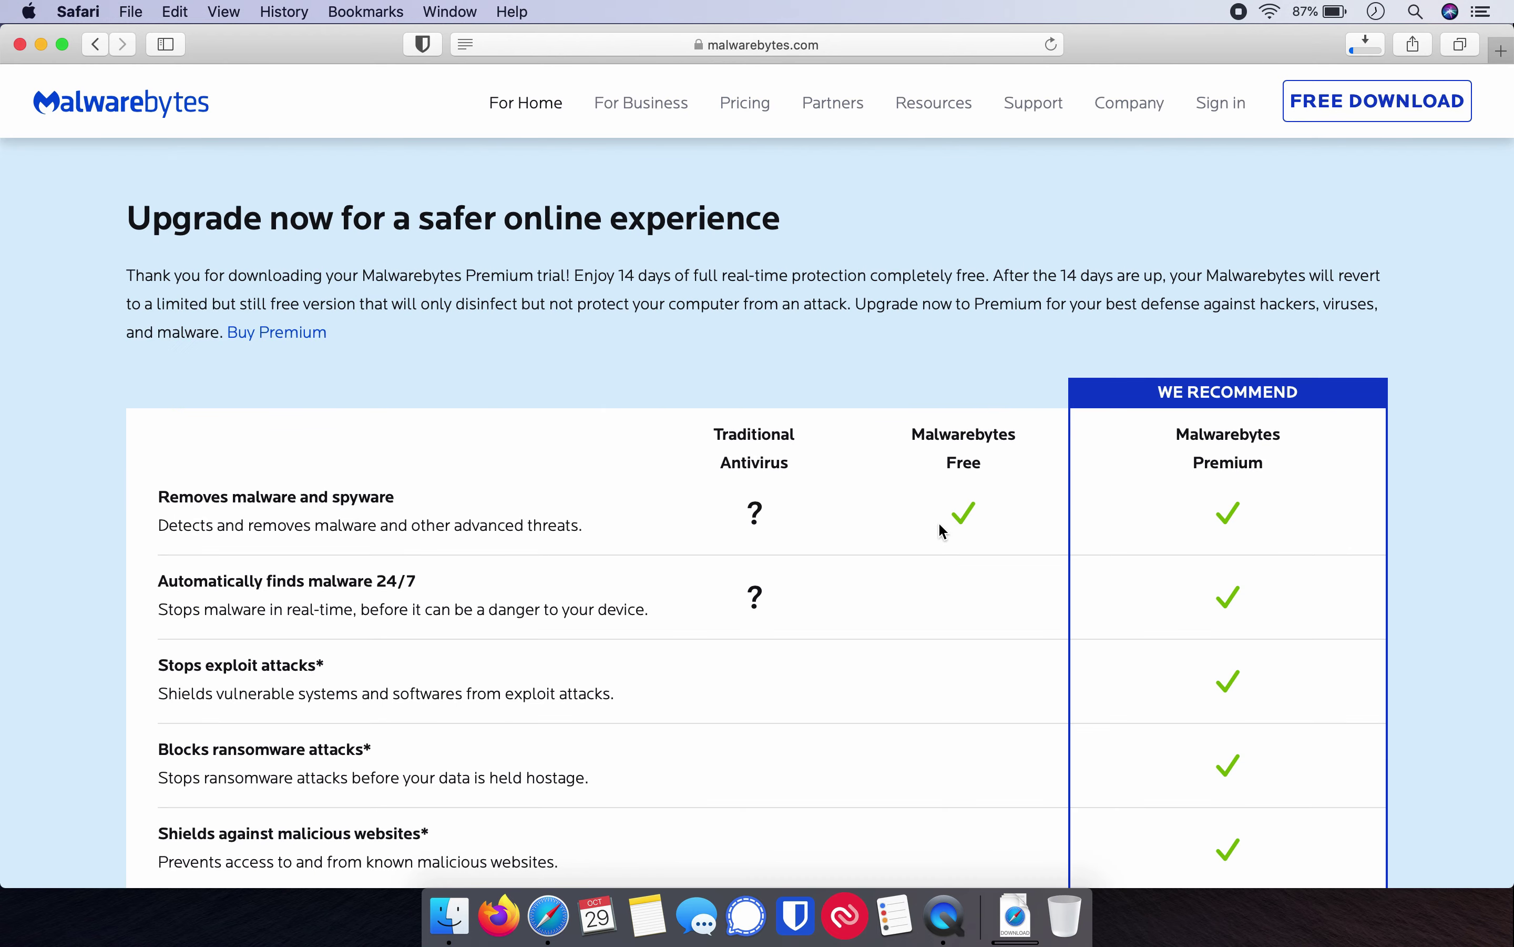
pyautogui.scroll(-1, 942, 529)
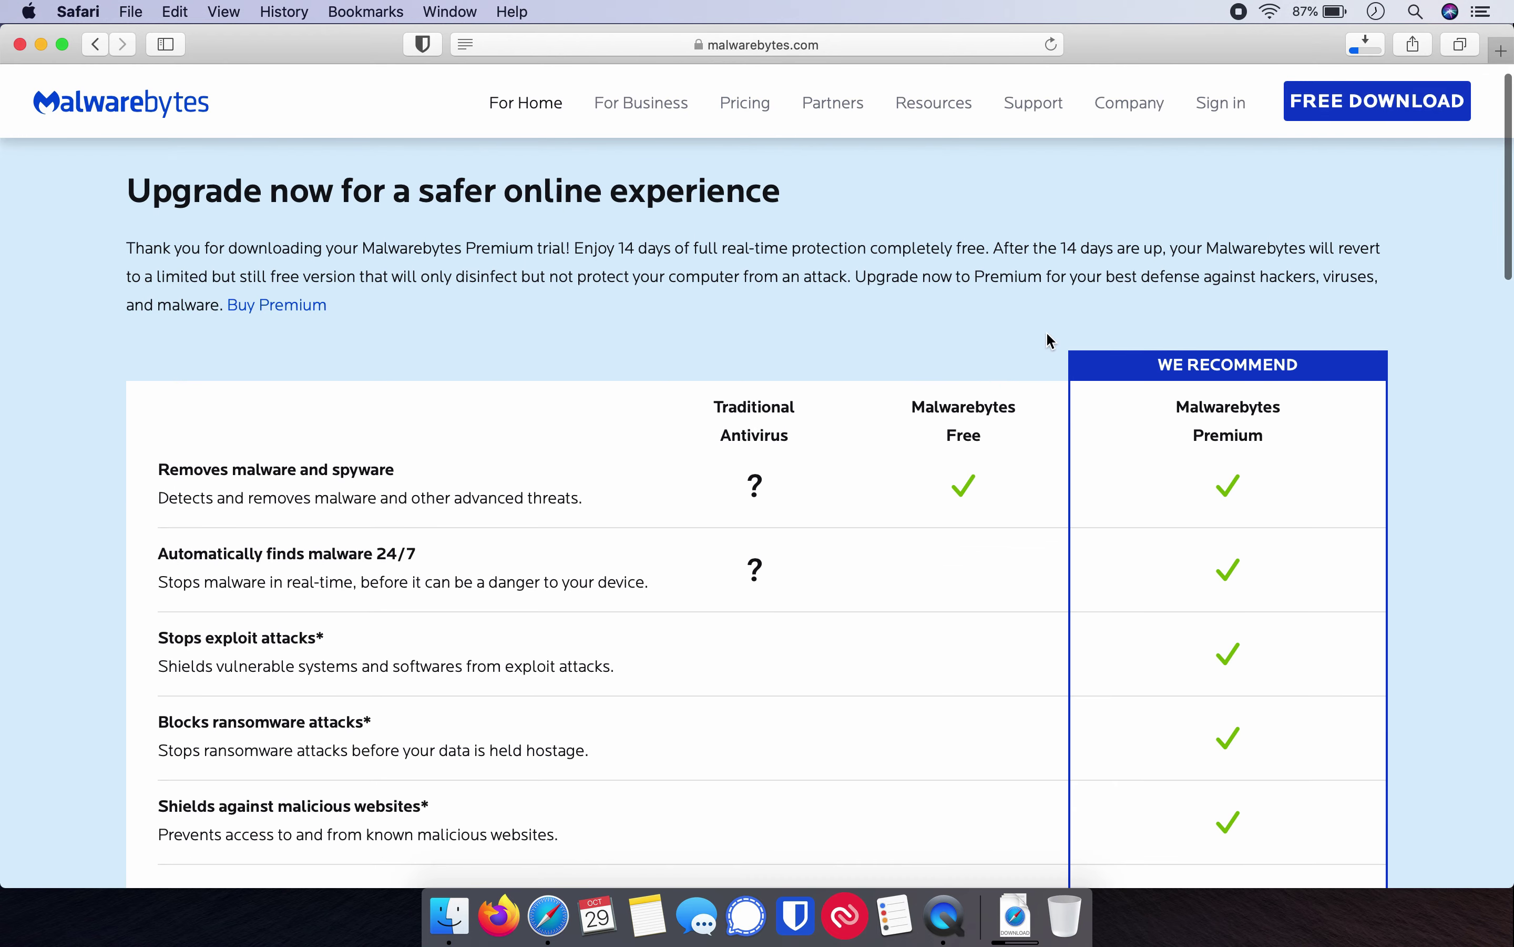
pyautogui.scroll(-5, 1046, 332)
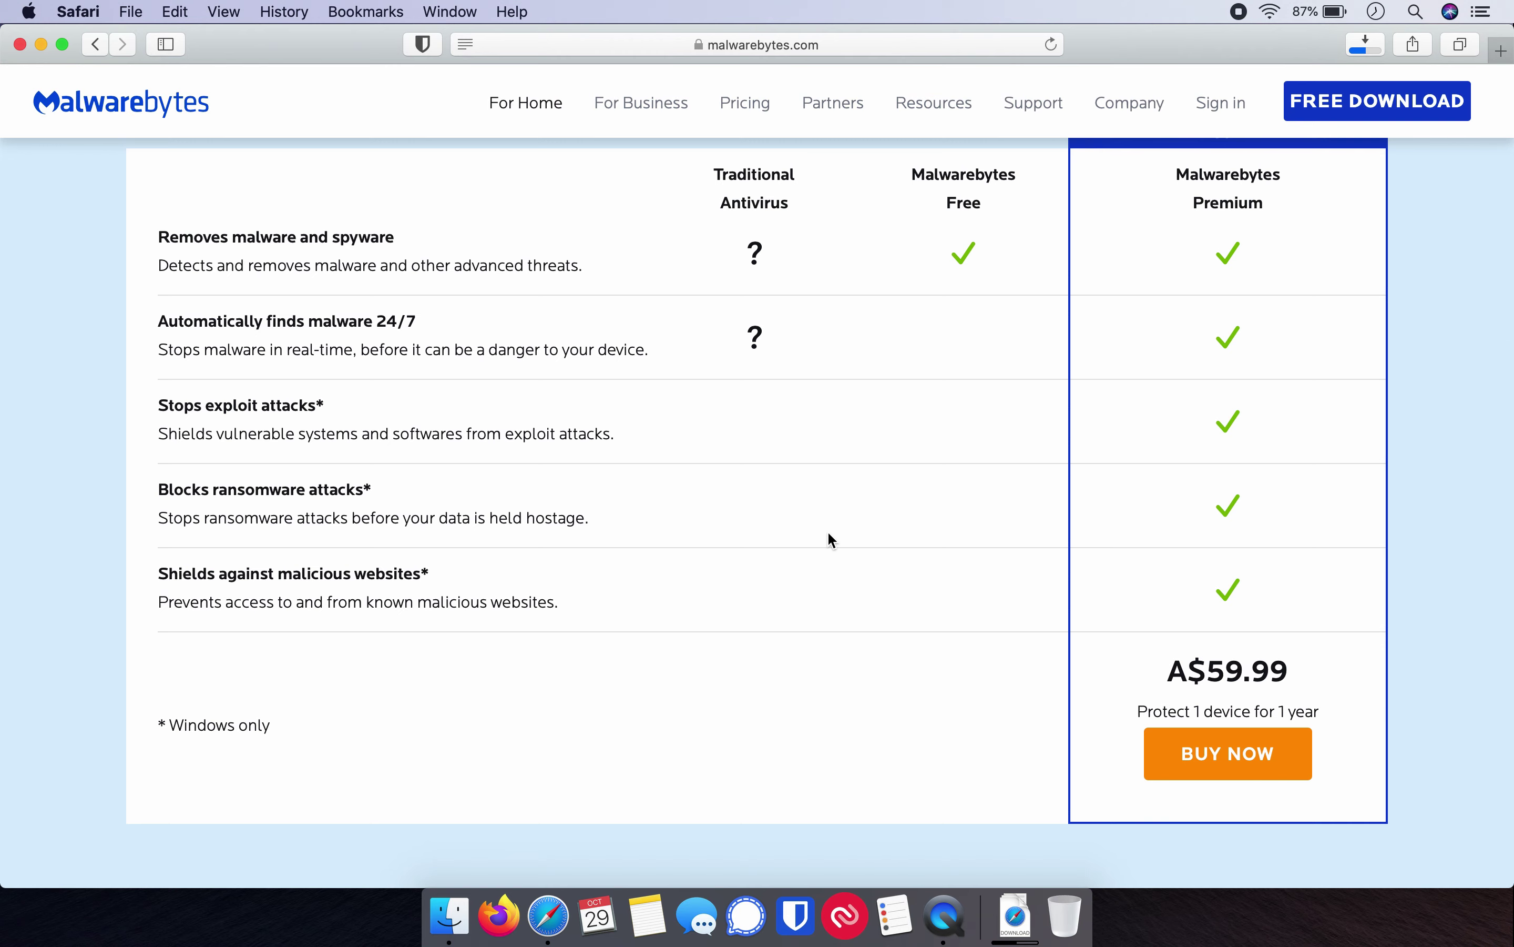
pyautogui.scroll(5, 829, 533)
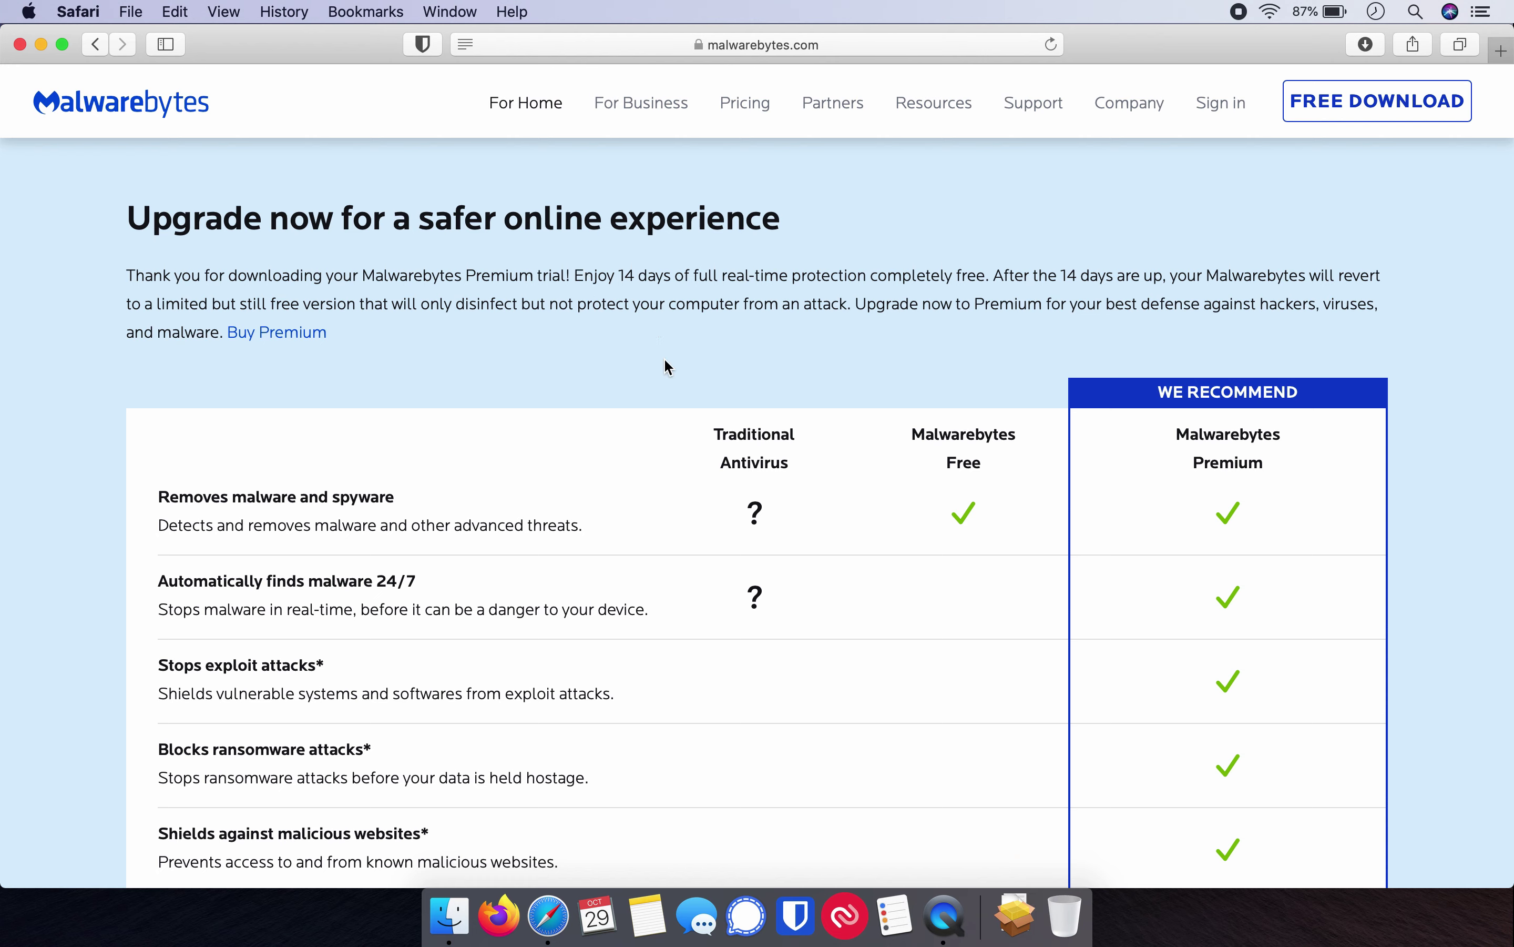
# Open the downloaded Malwarebytes-Mac-4.6.11.3824.pkg and proceed through its installer, agreeing to the software licence agreement
pyautogui.click(1019, 917)
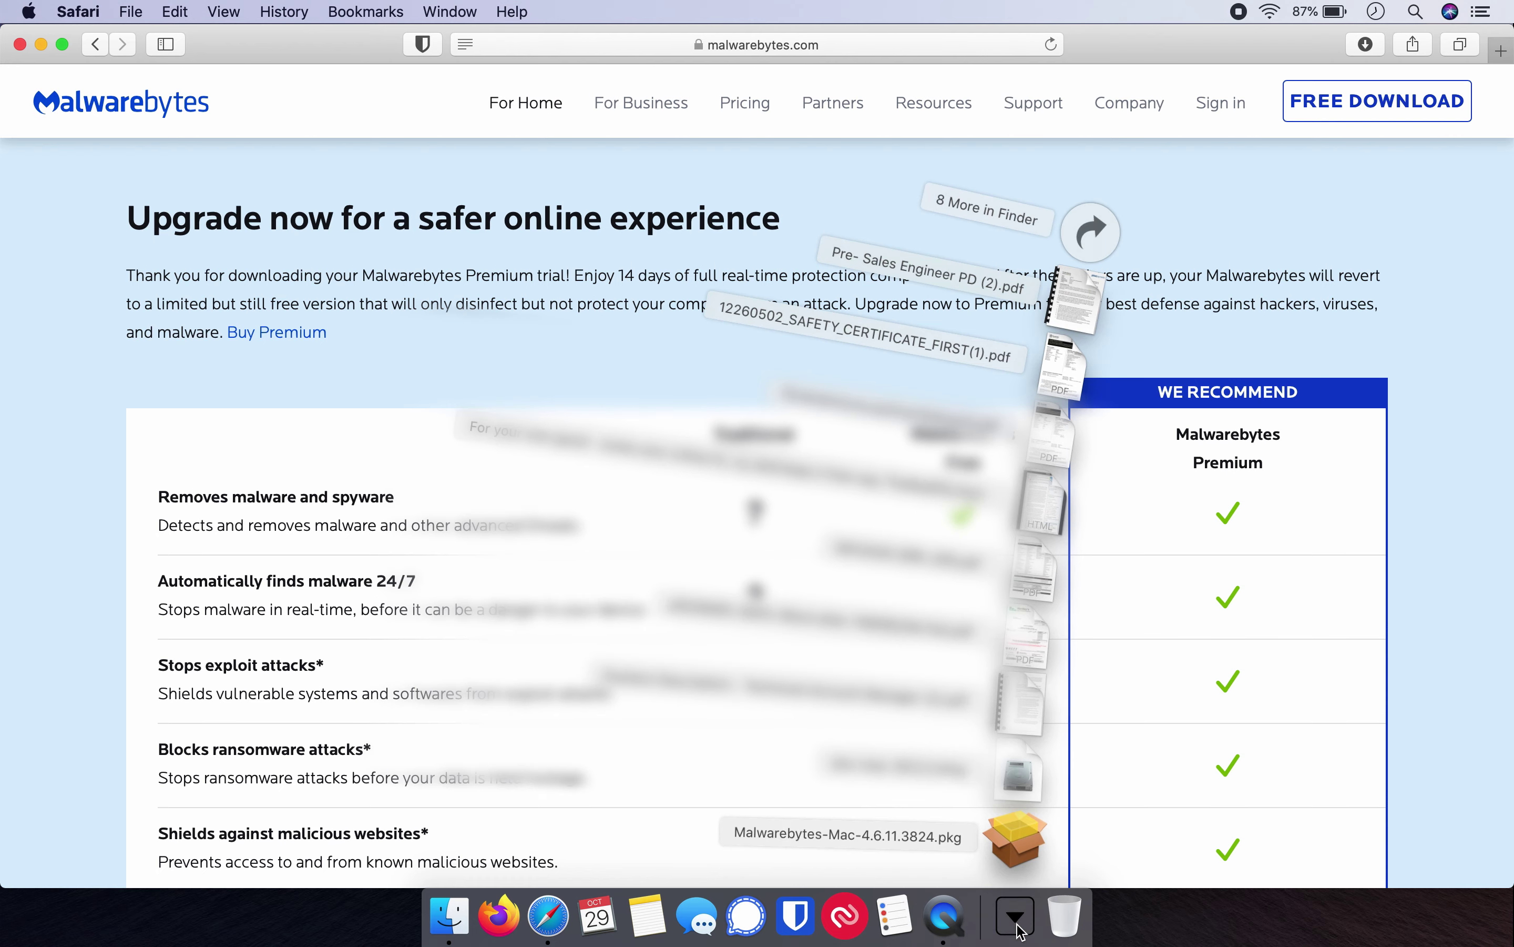
pyautogui.click(1015, 839)
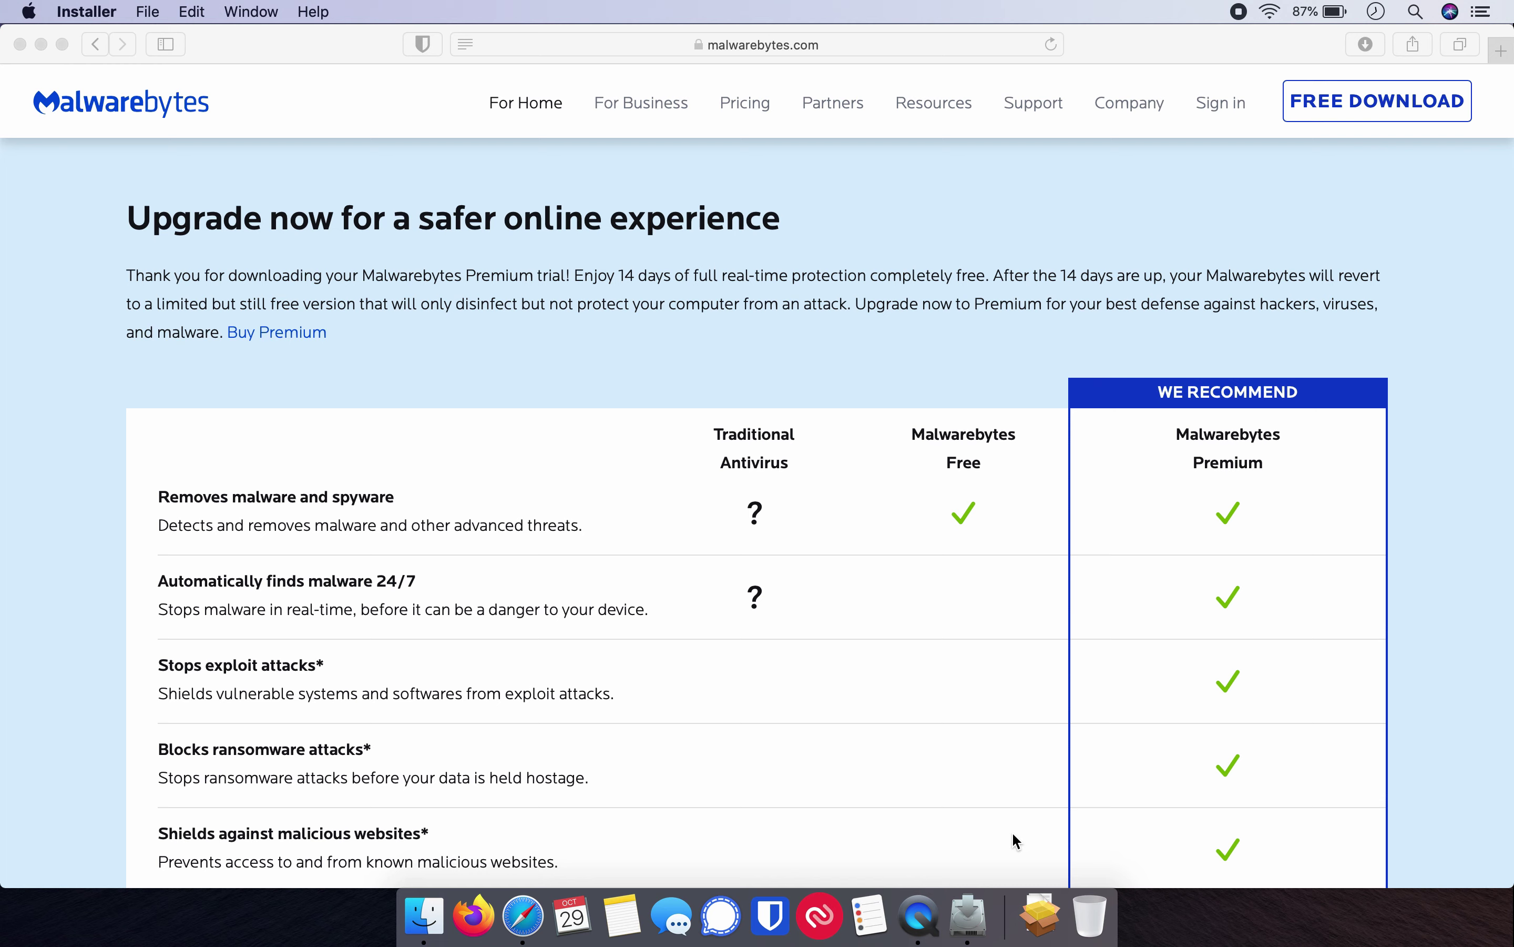
pyautogui.click(1022, 611)
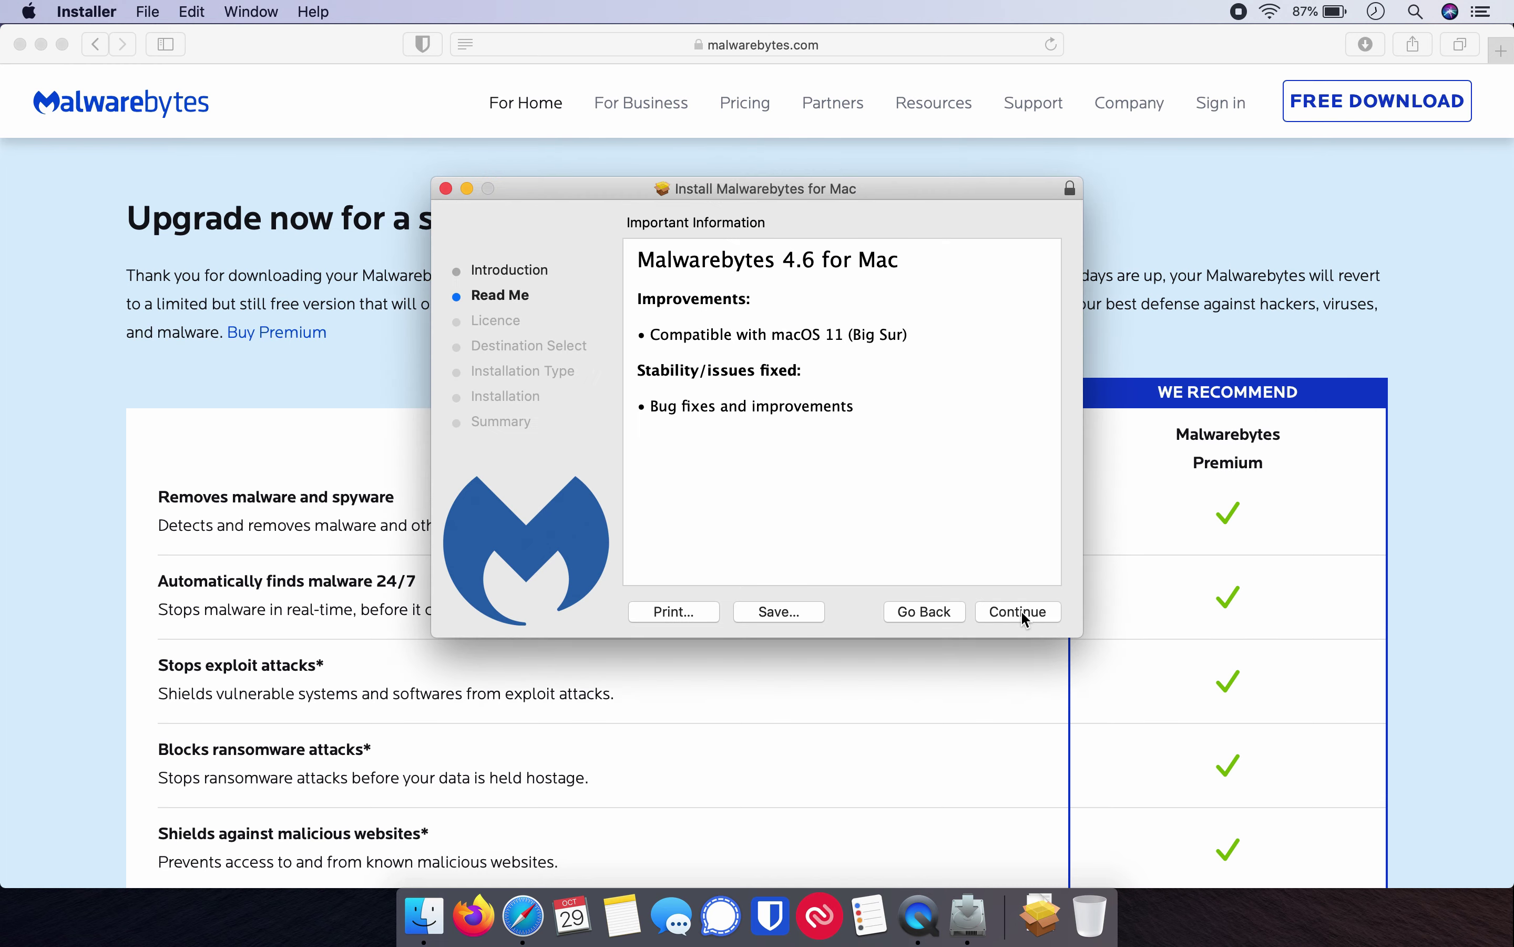
pyautogui.click(1022, 611)
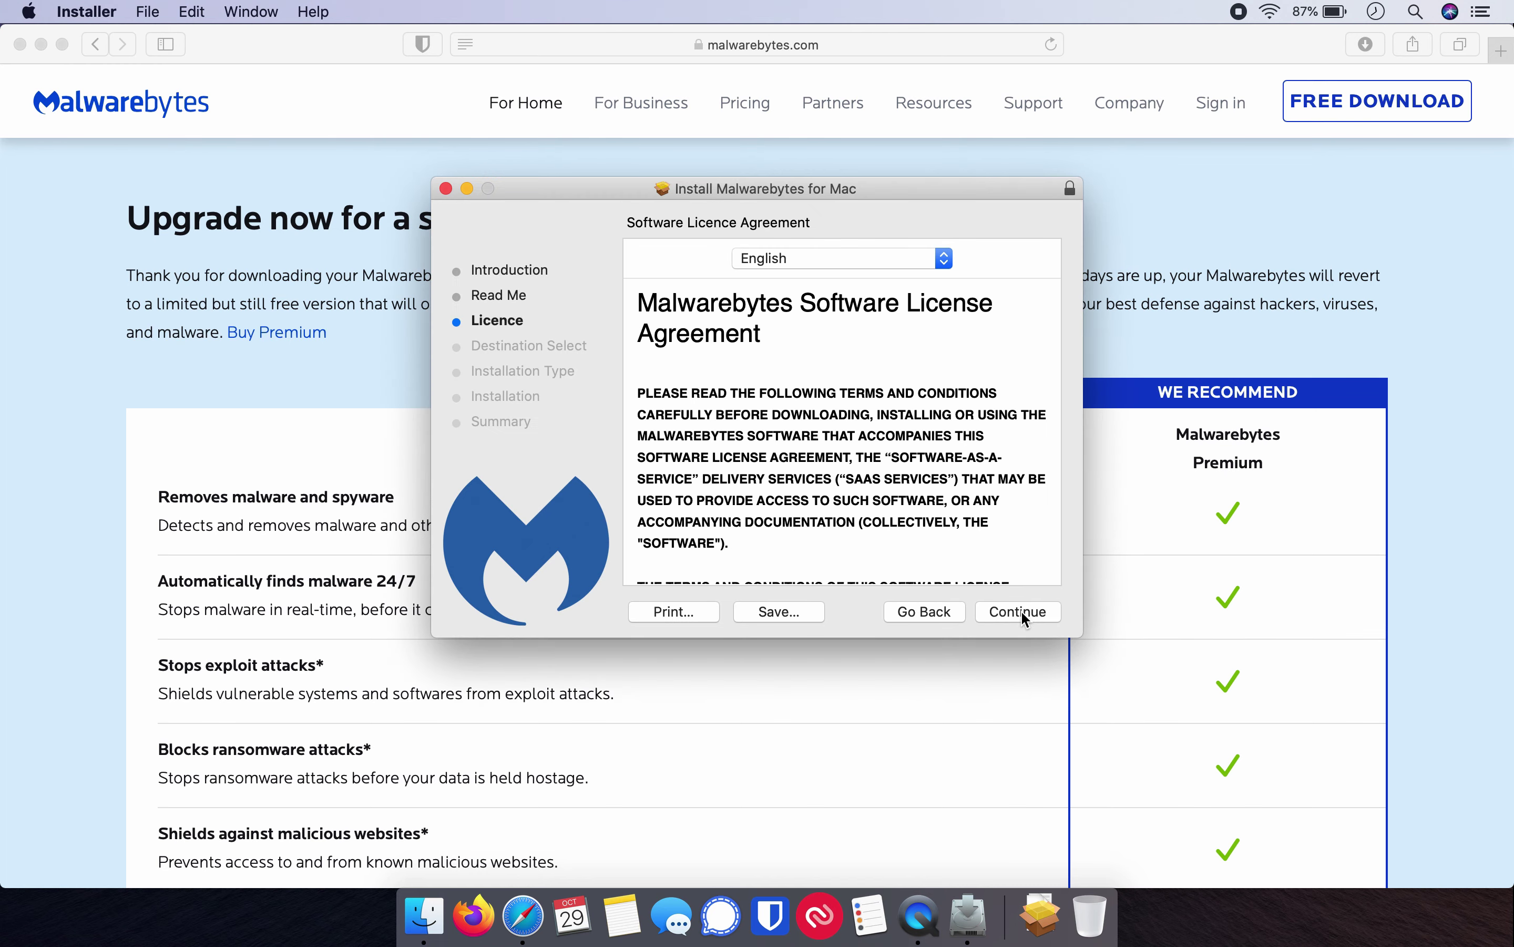
pyautogui.click(1023, 617)
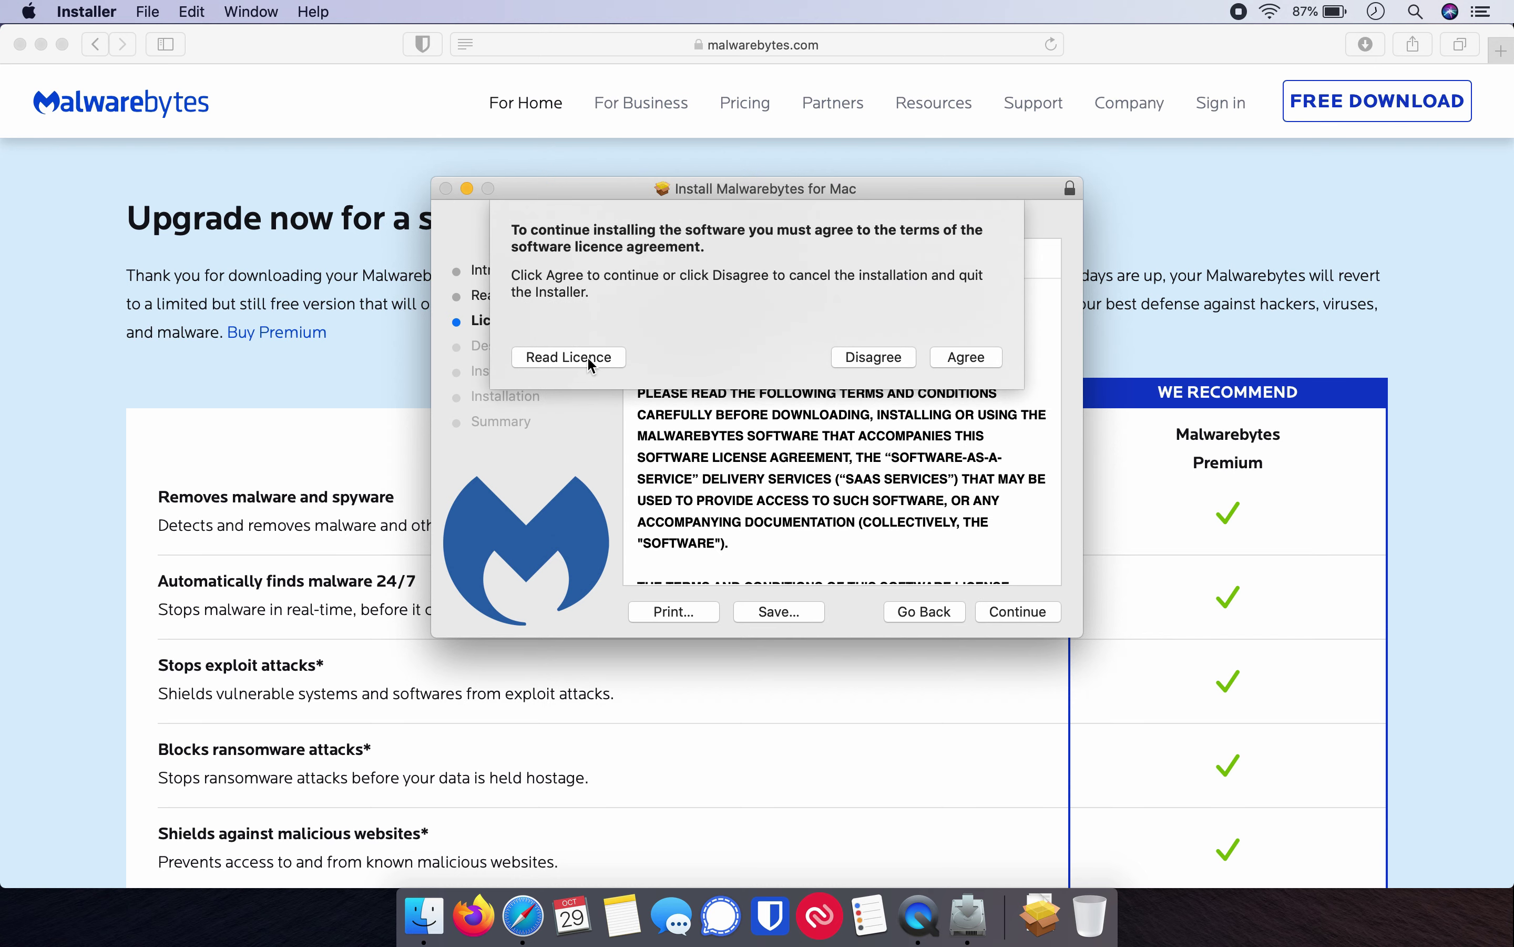
pyautogui.click(959, 357)
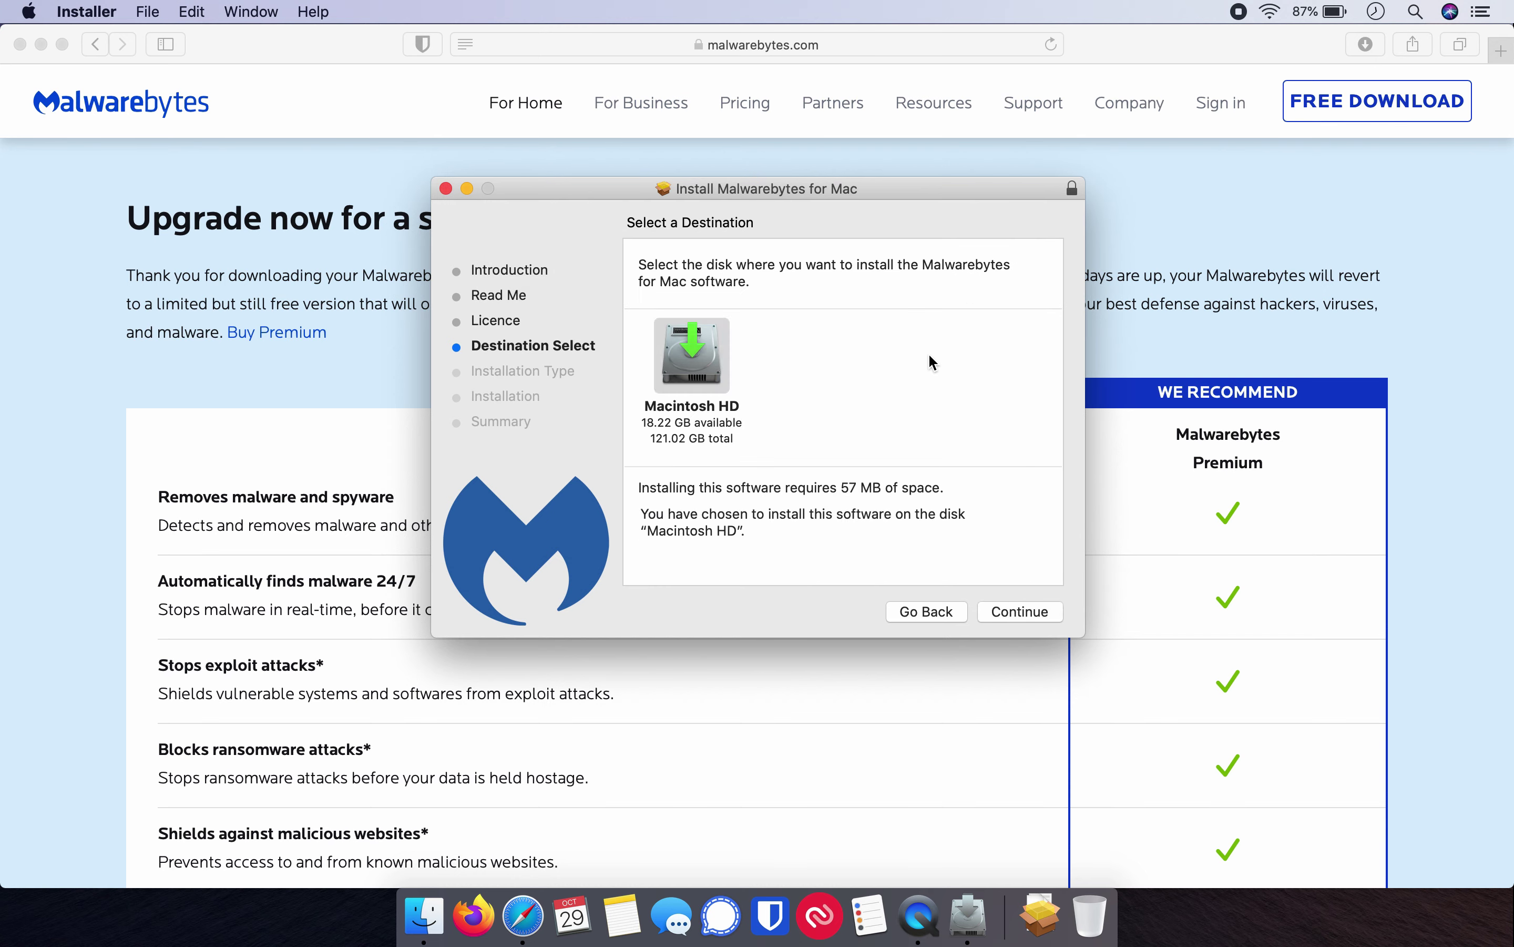
# Run the standard install of Malwarebytes on Macintosh HD, authorise it with the account password, and close the installer, moving its package to the Trash
pyautogui.click(1005, 607)
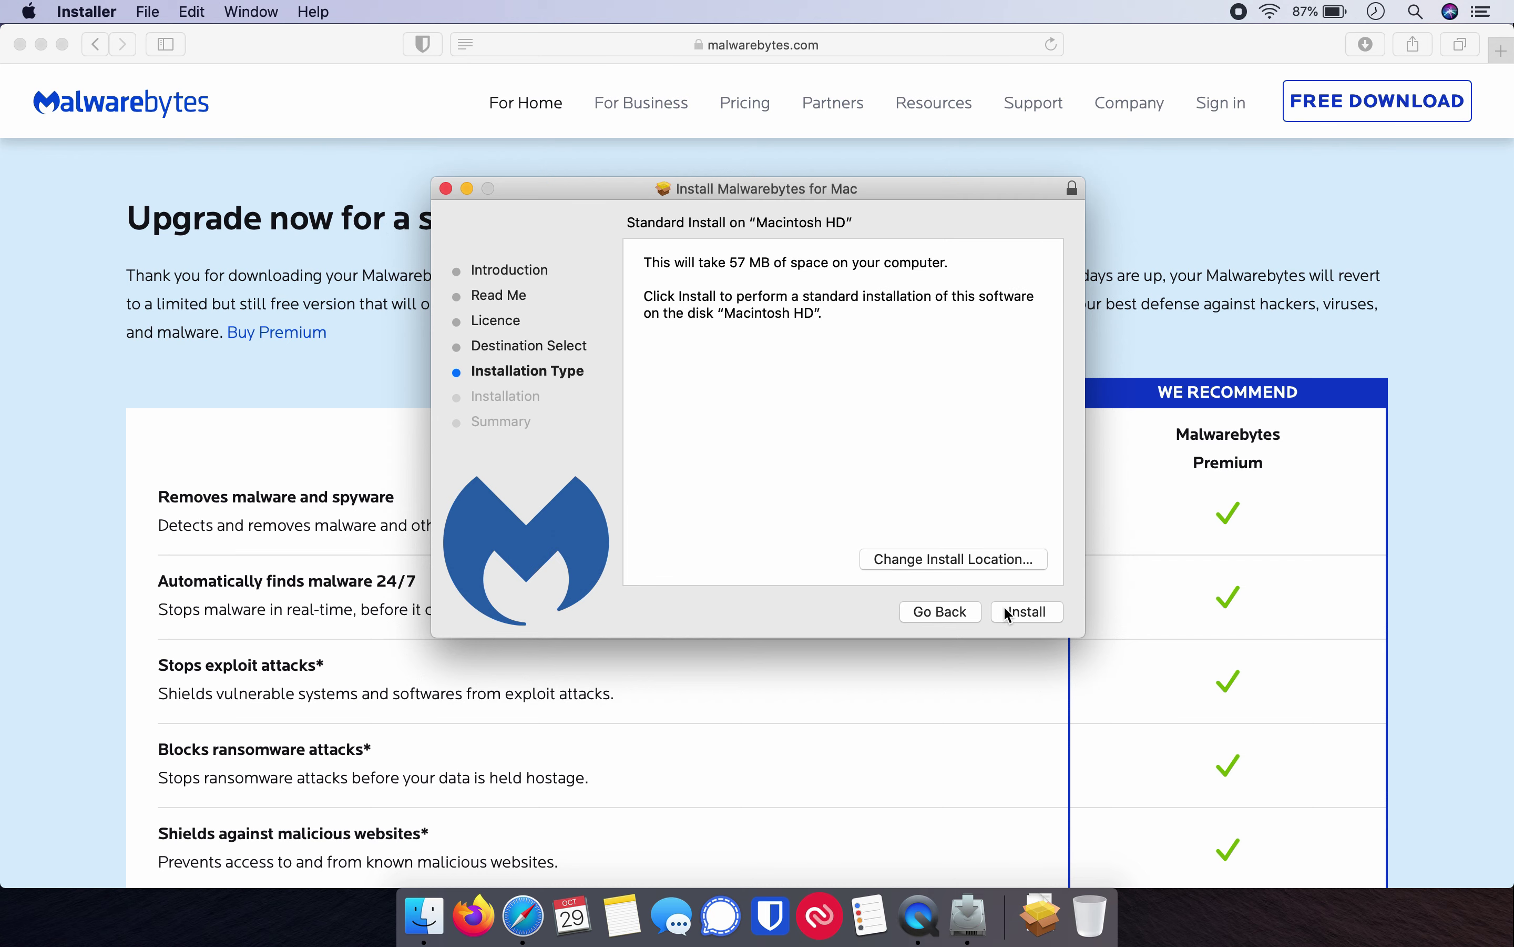
pyautogui.click(1009, 615)
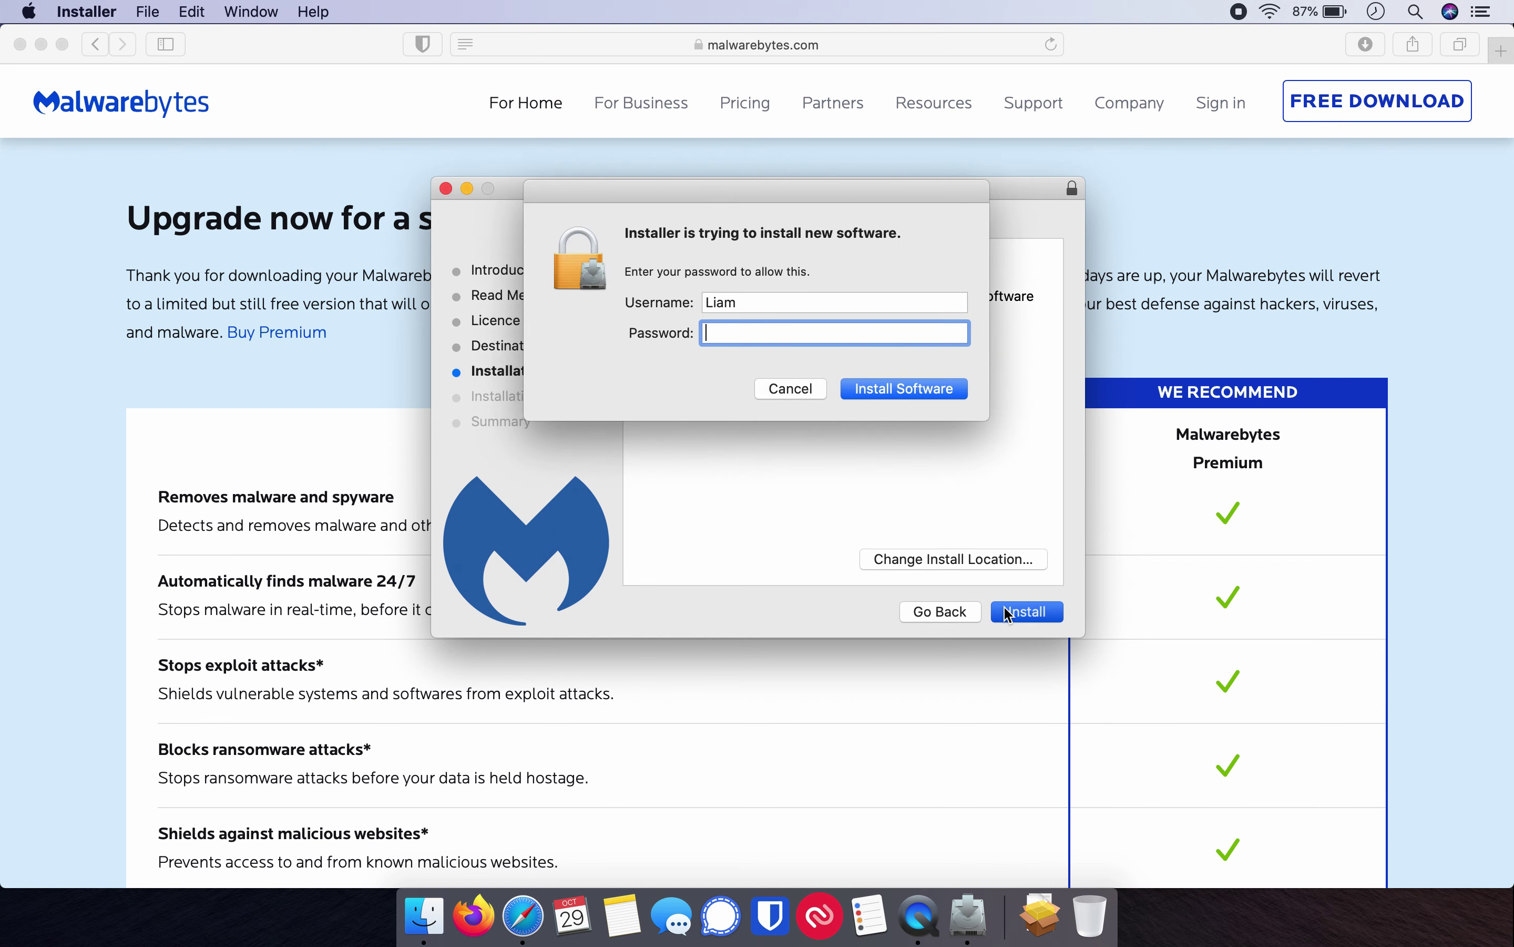
pyautogui.write('•••••••')
pyautogui.press('Return')
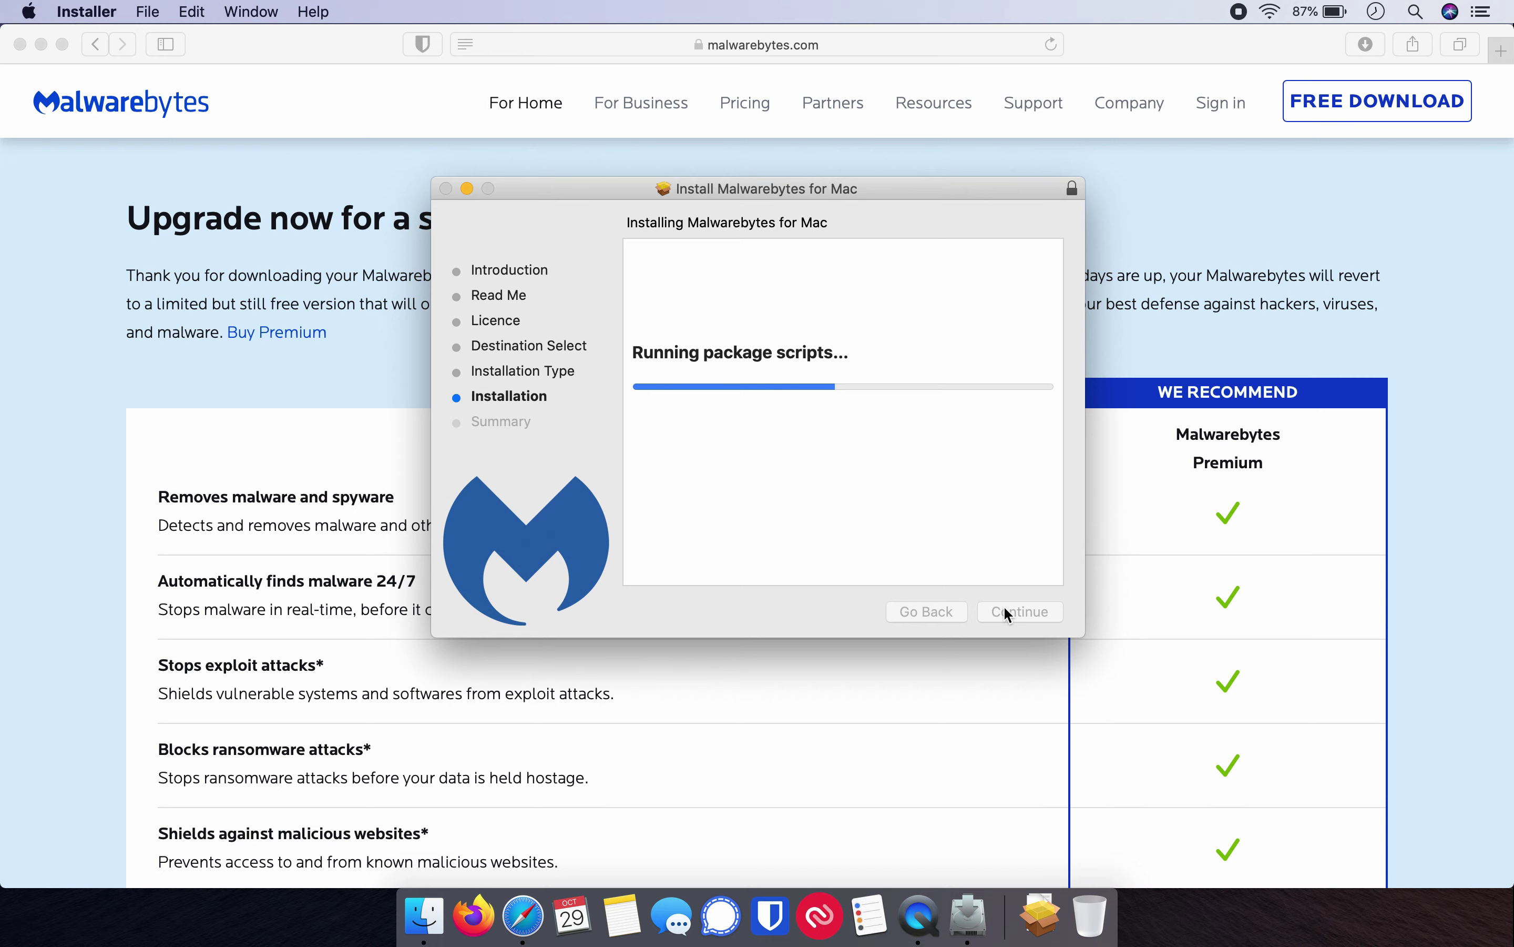
pyautogui.click(1008, 612)
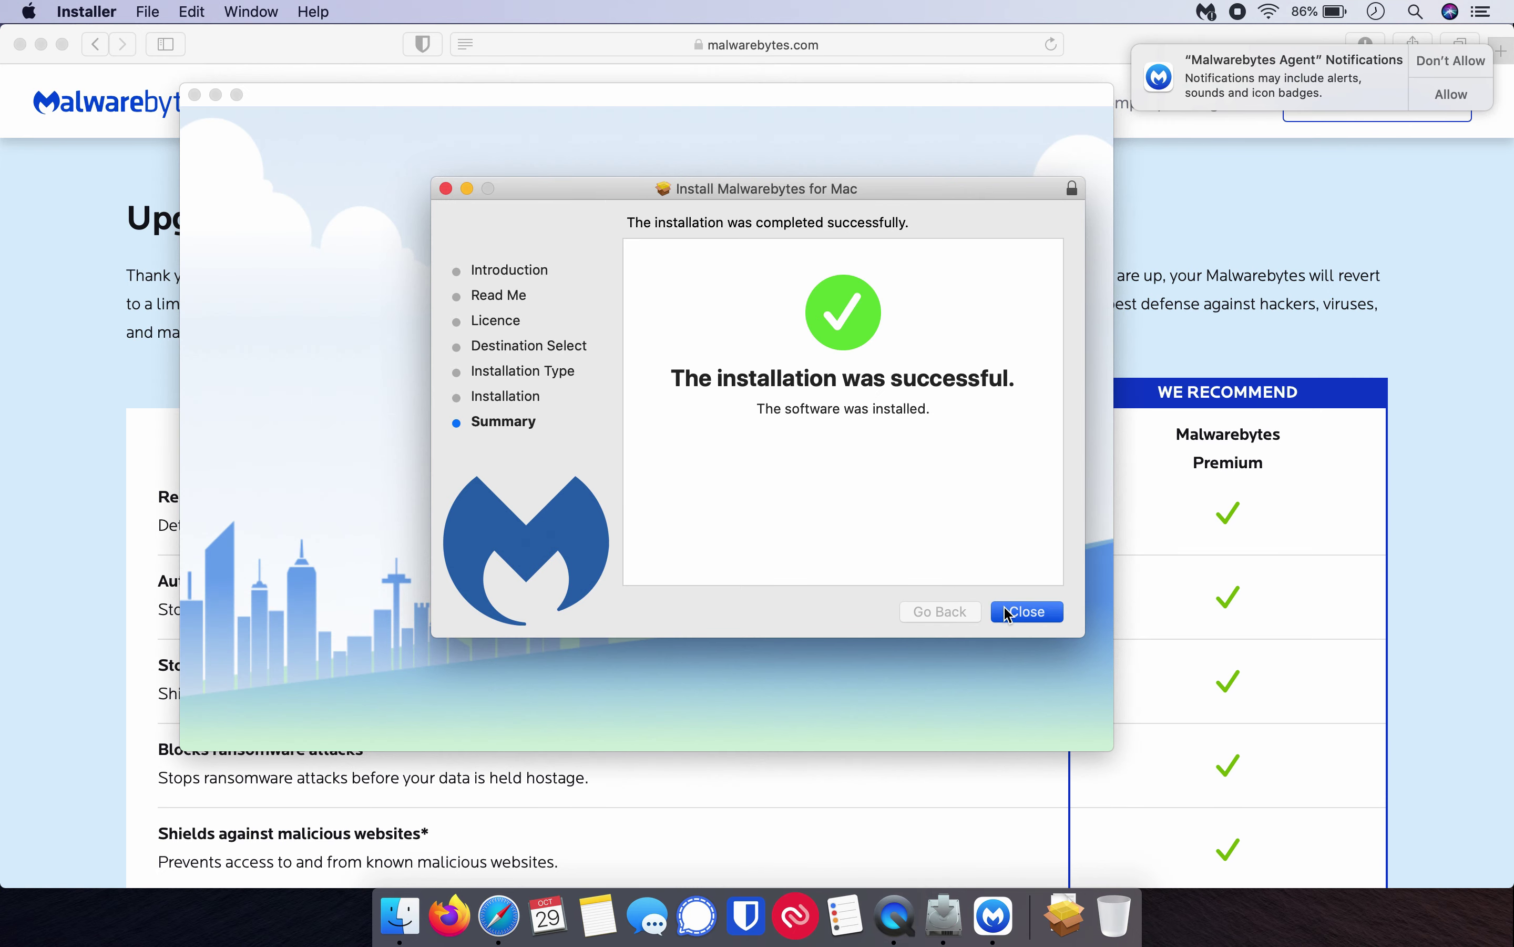
pyautogui.click(884, 311)
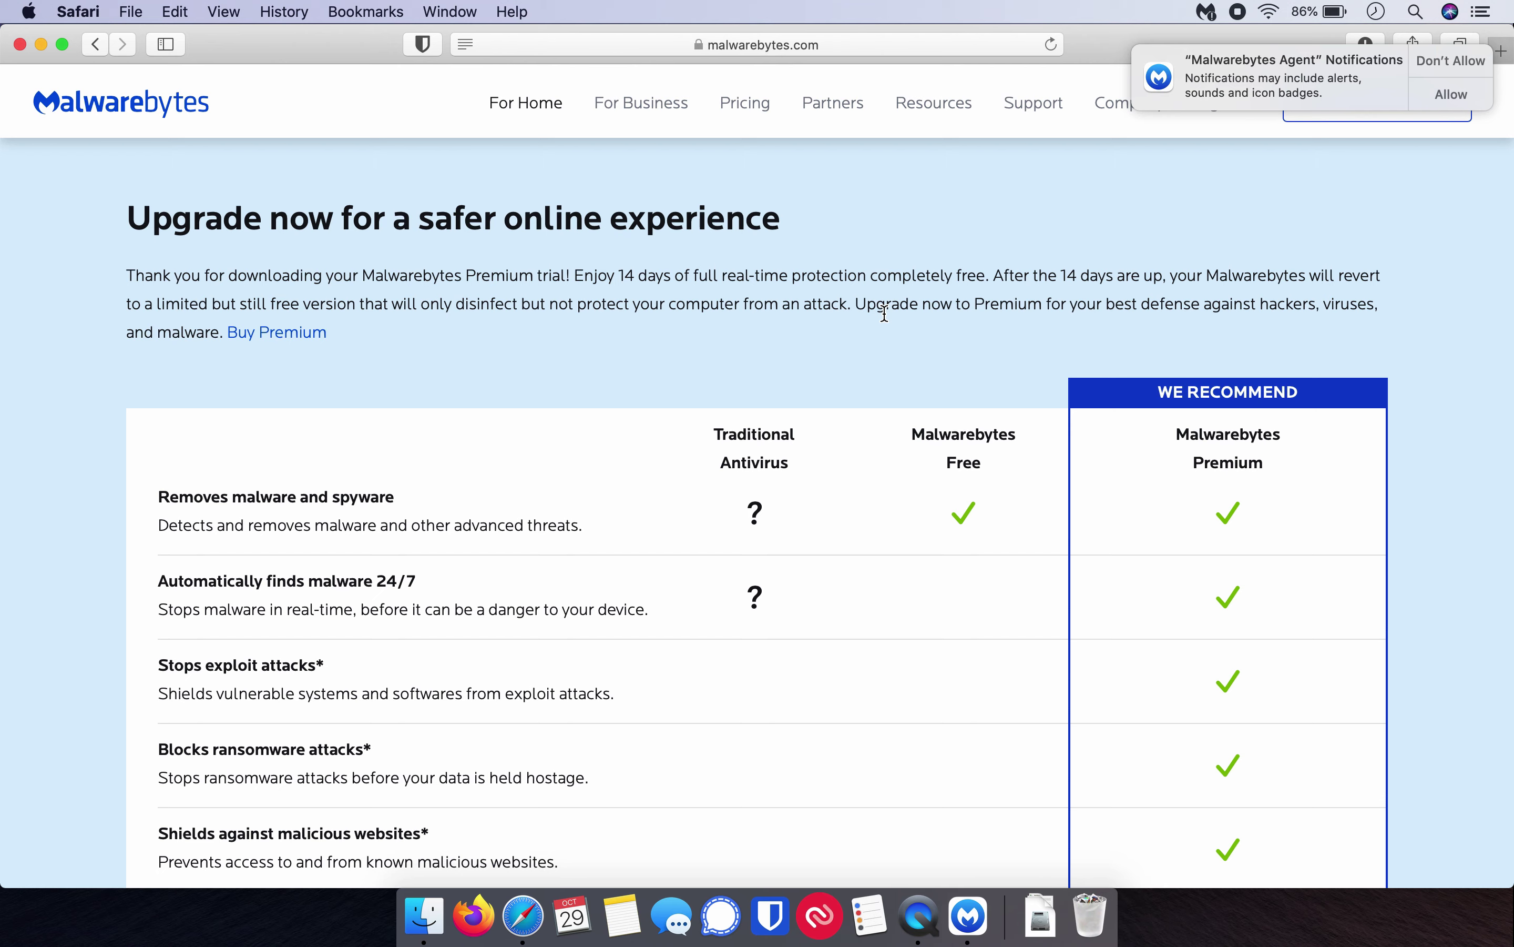
# Switch to the Malwarebytes welcome window and reposition it over the web page
pyautogui.click(967, 935)
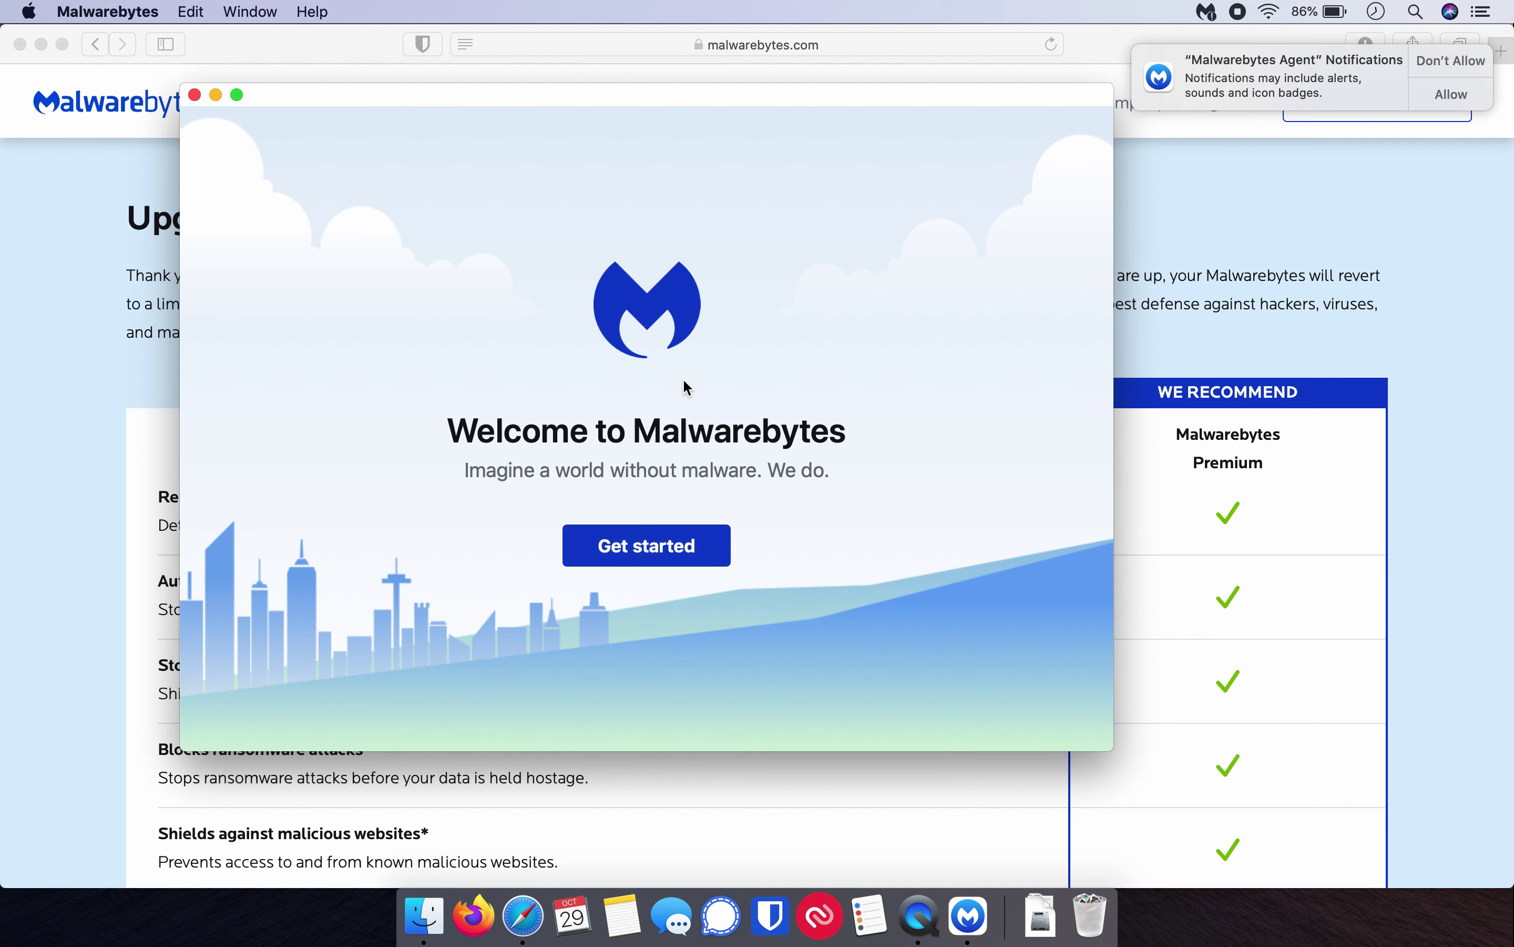
pyautogui.moveTo(728, 95); pyautogui.dragTo(771, 99)
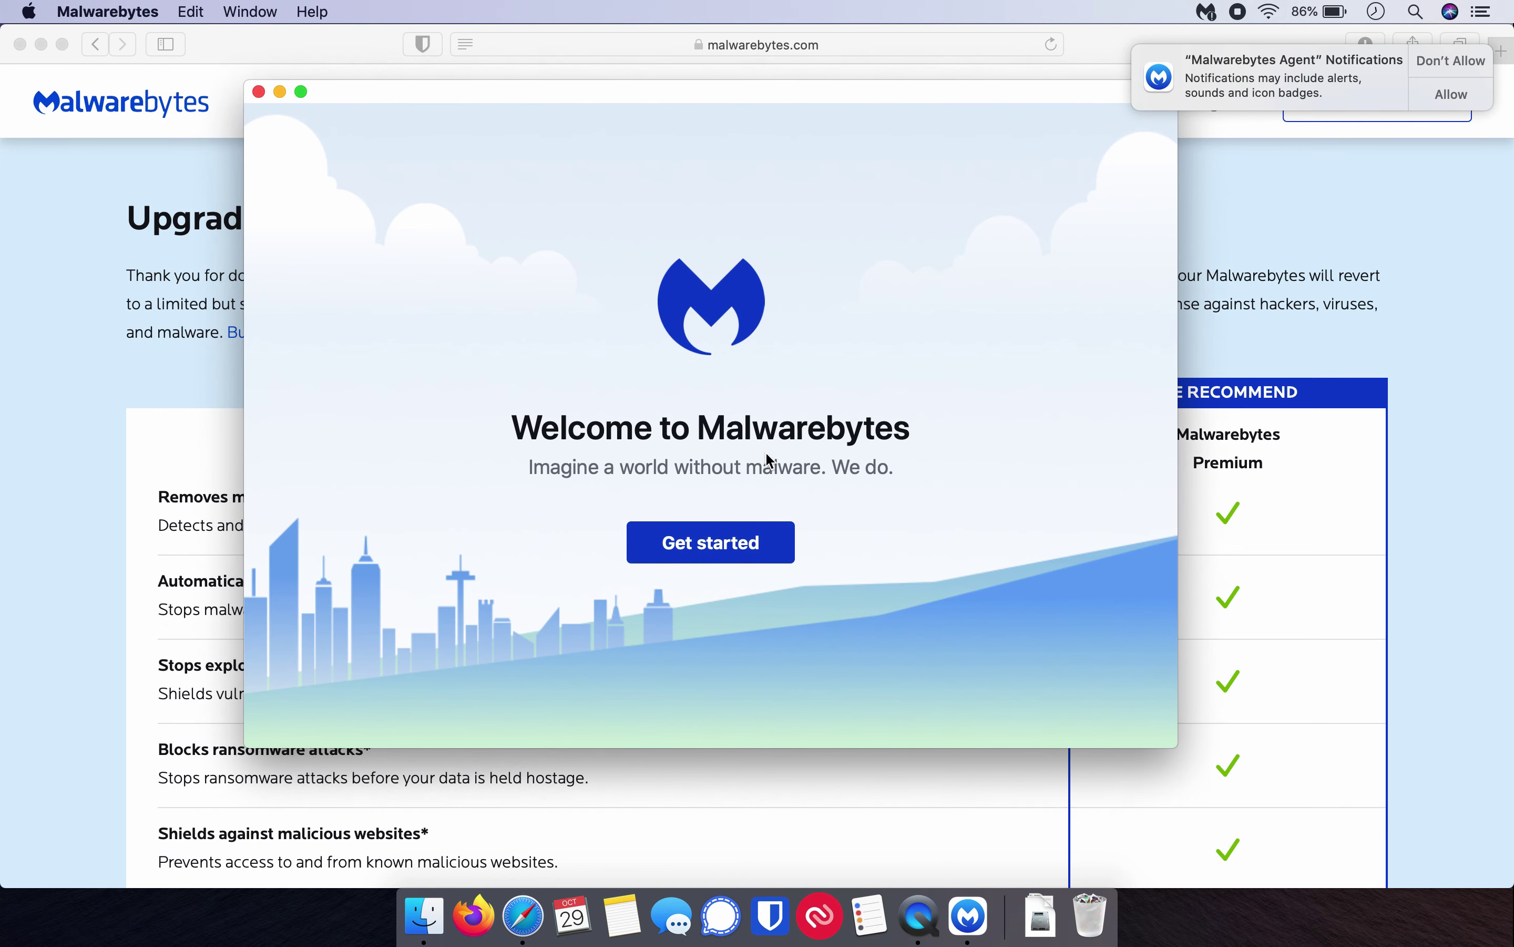
# Look up Malwarebytes in Spotlight and dismiss the search
pyautogui.press('super+space')
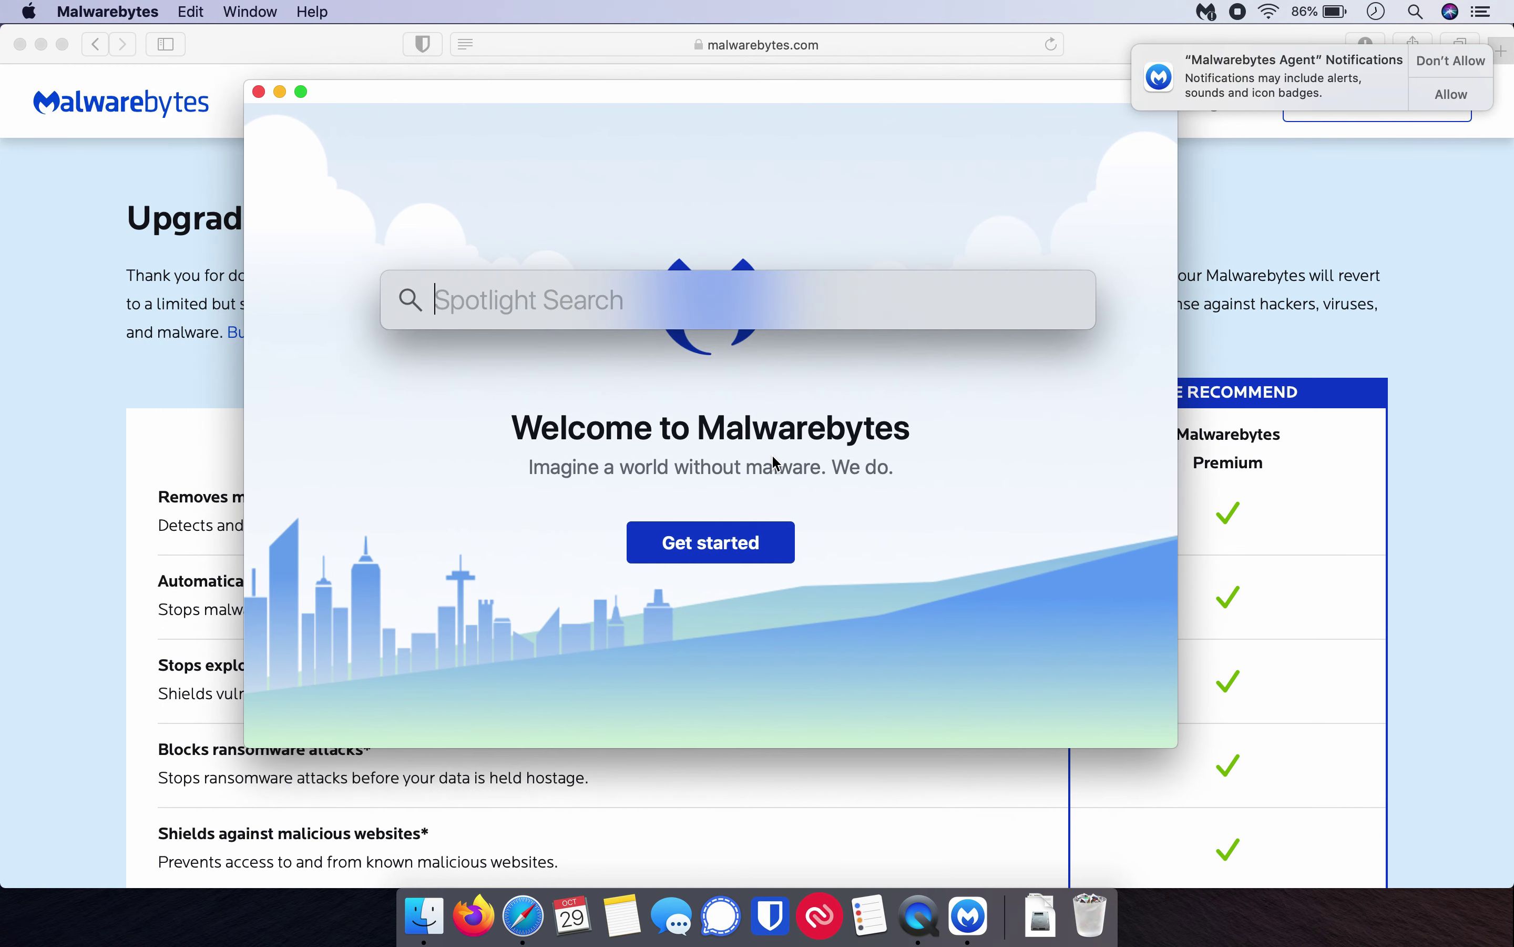
pyautogui.write('malwre')
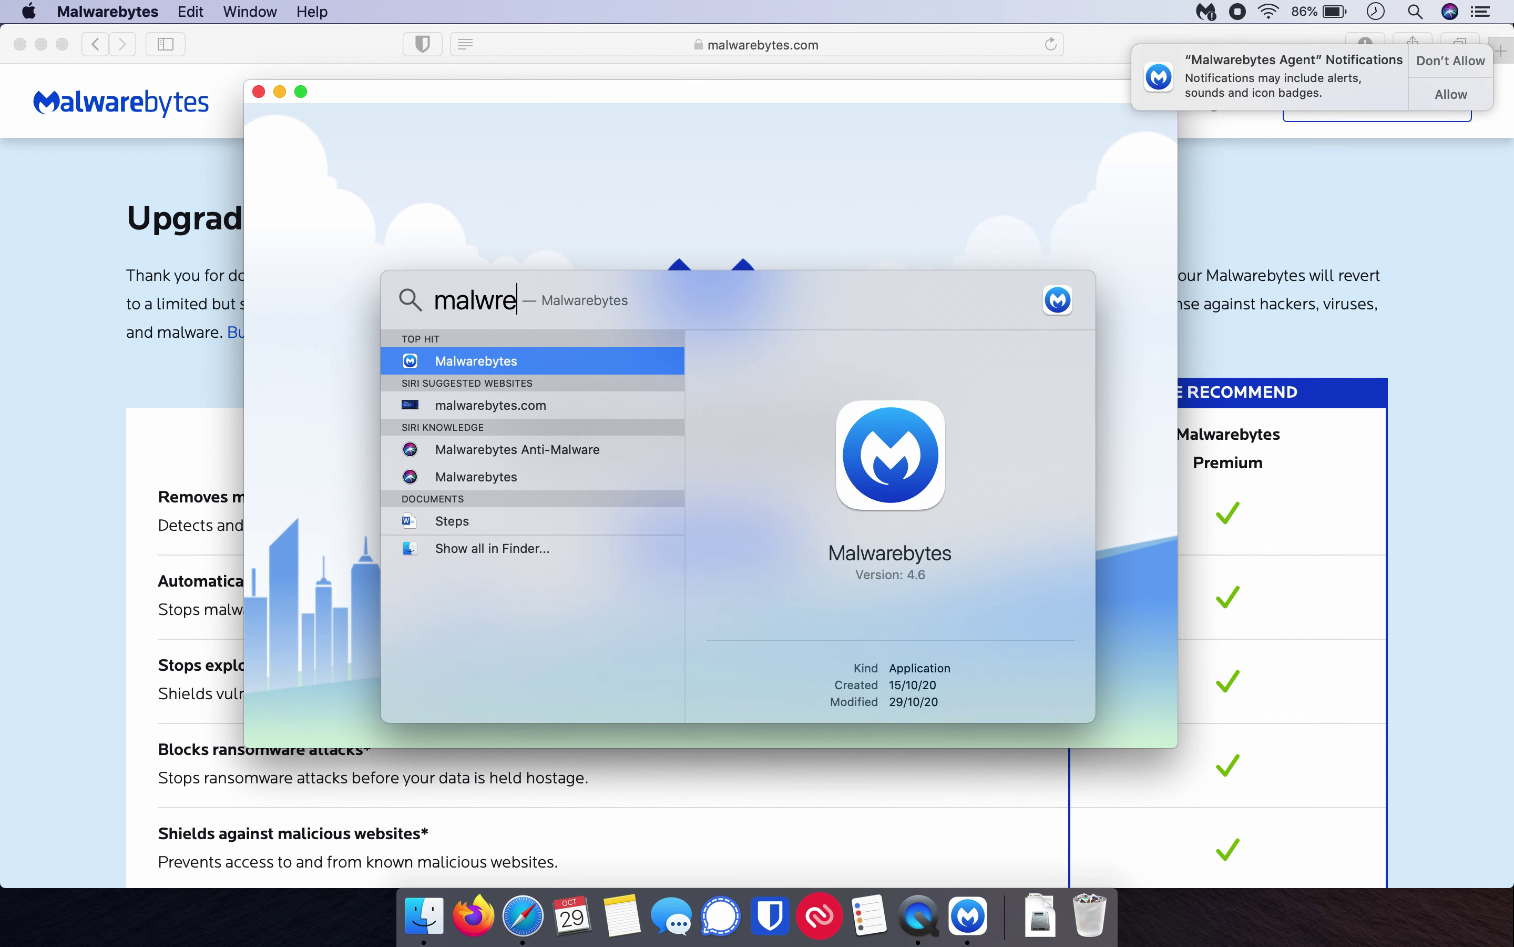
pyautogui.press('BackSpace')
pyautogui.press('BackSpace')
pyautogui.write('are')
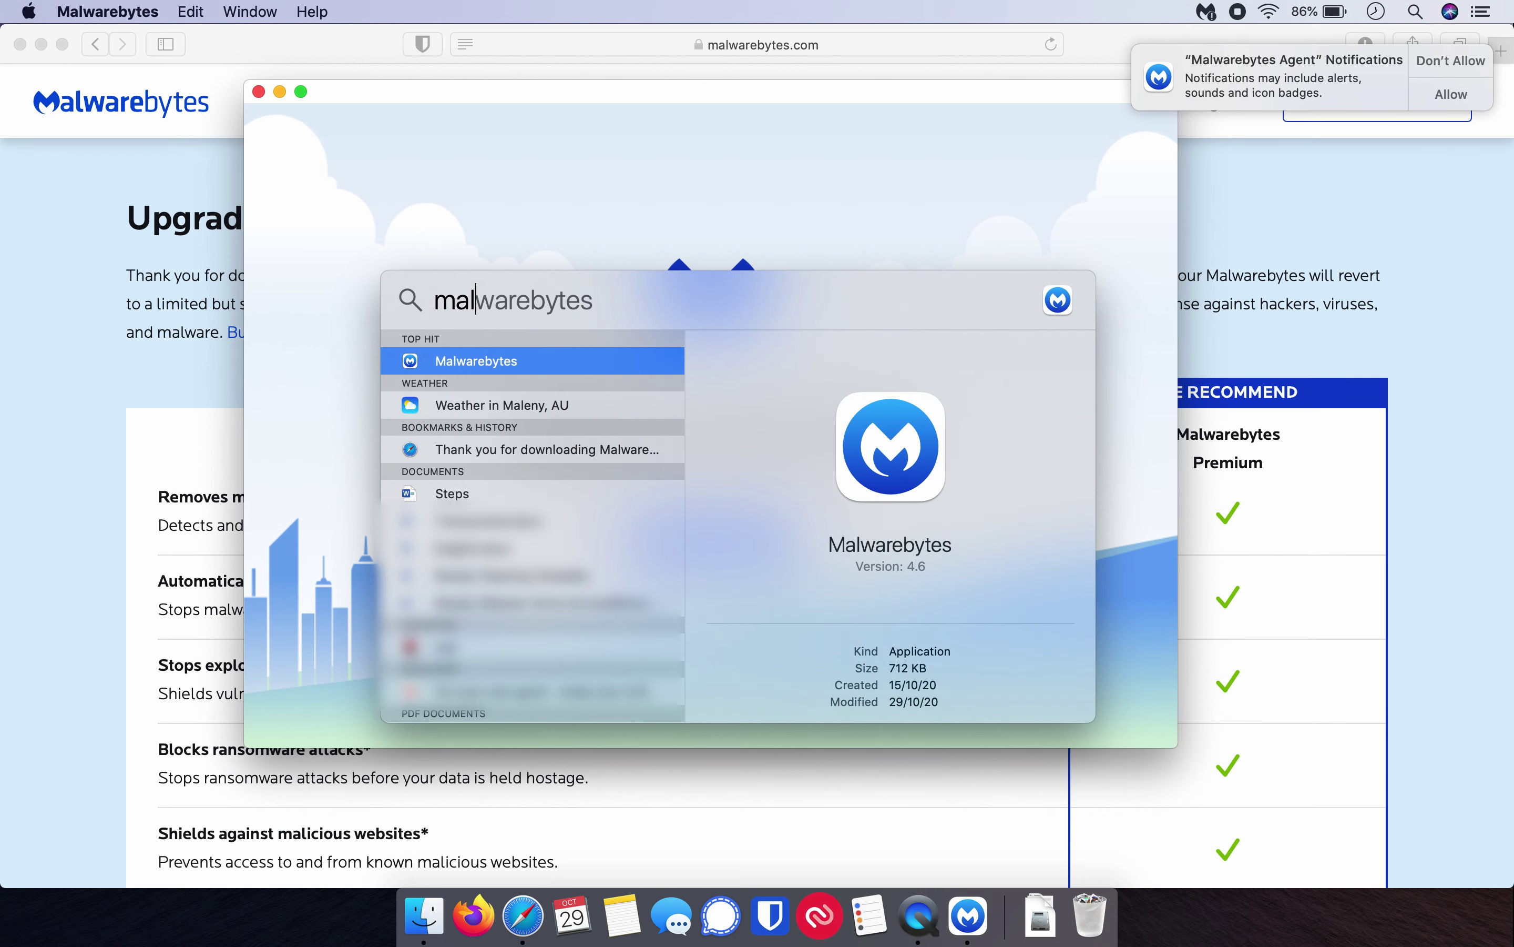
pyautogui.write('bytes')
pyautogui.press('Escape')
pyautogui.press('Escape')
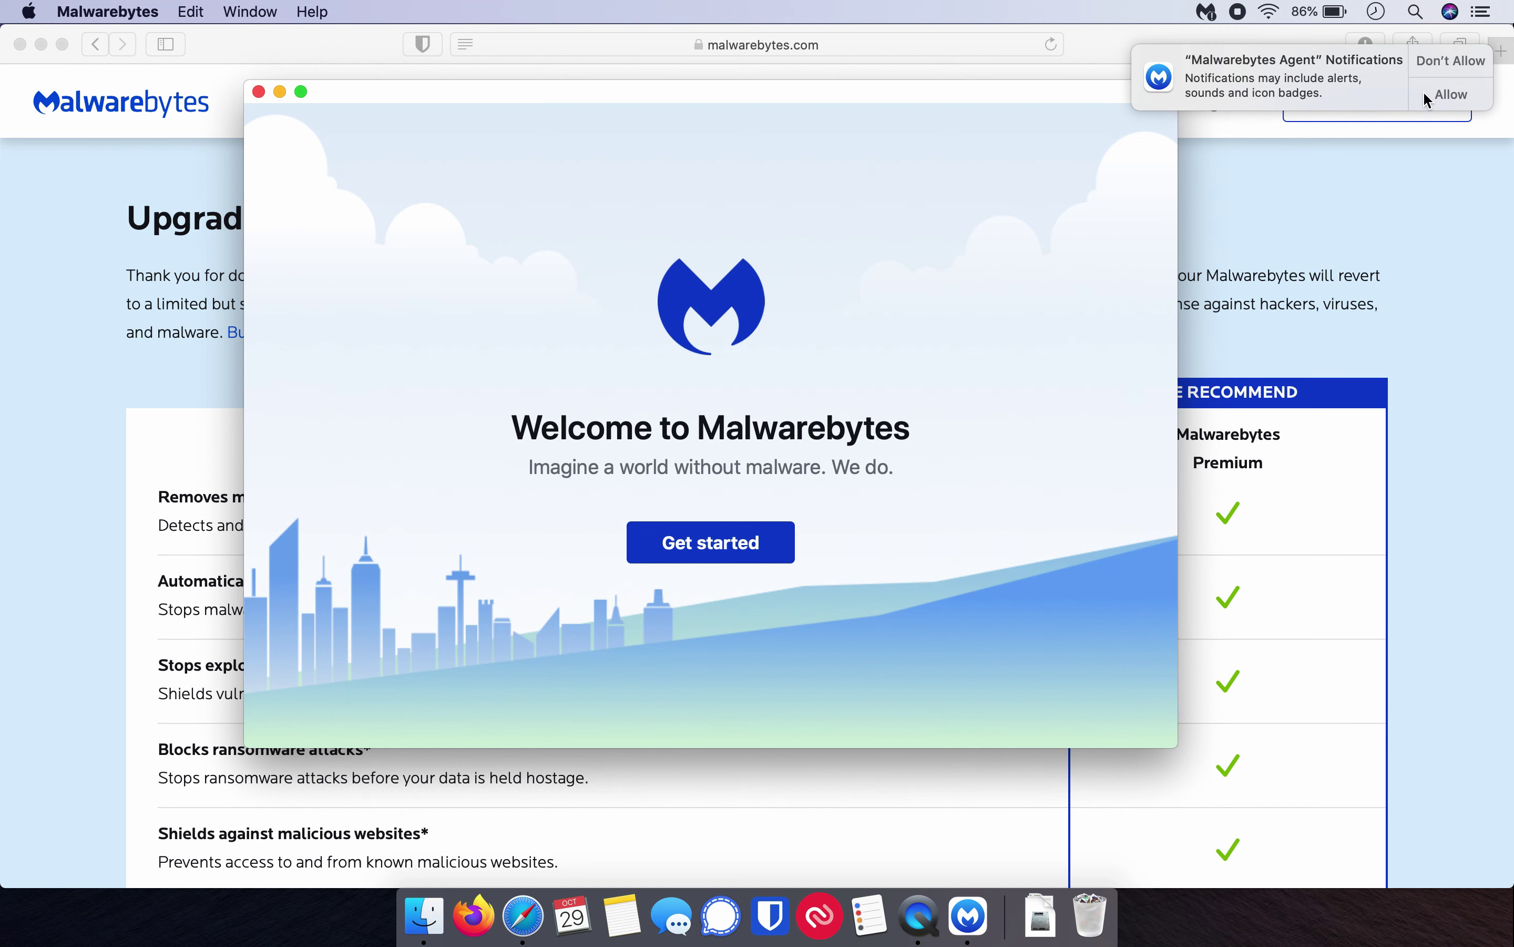
# Decline Malwarebytes Agent notifications and set up Malwarebytes Free for a personal computer, leaving the optional email empty
pyautogui.click(1449, 62)
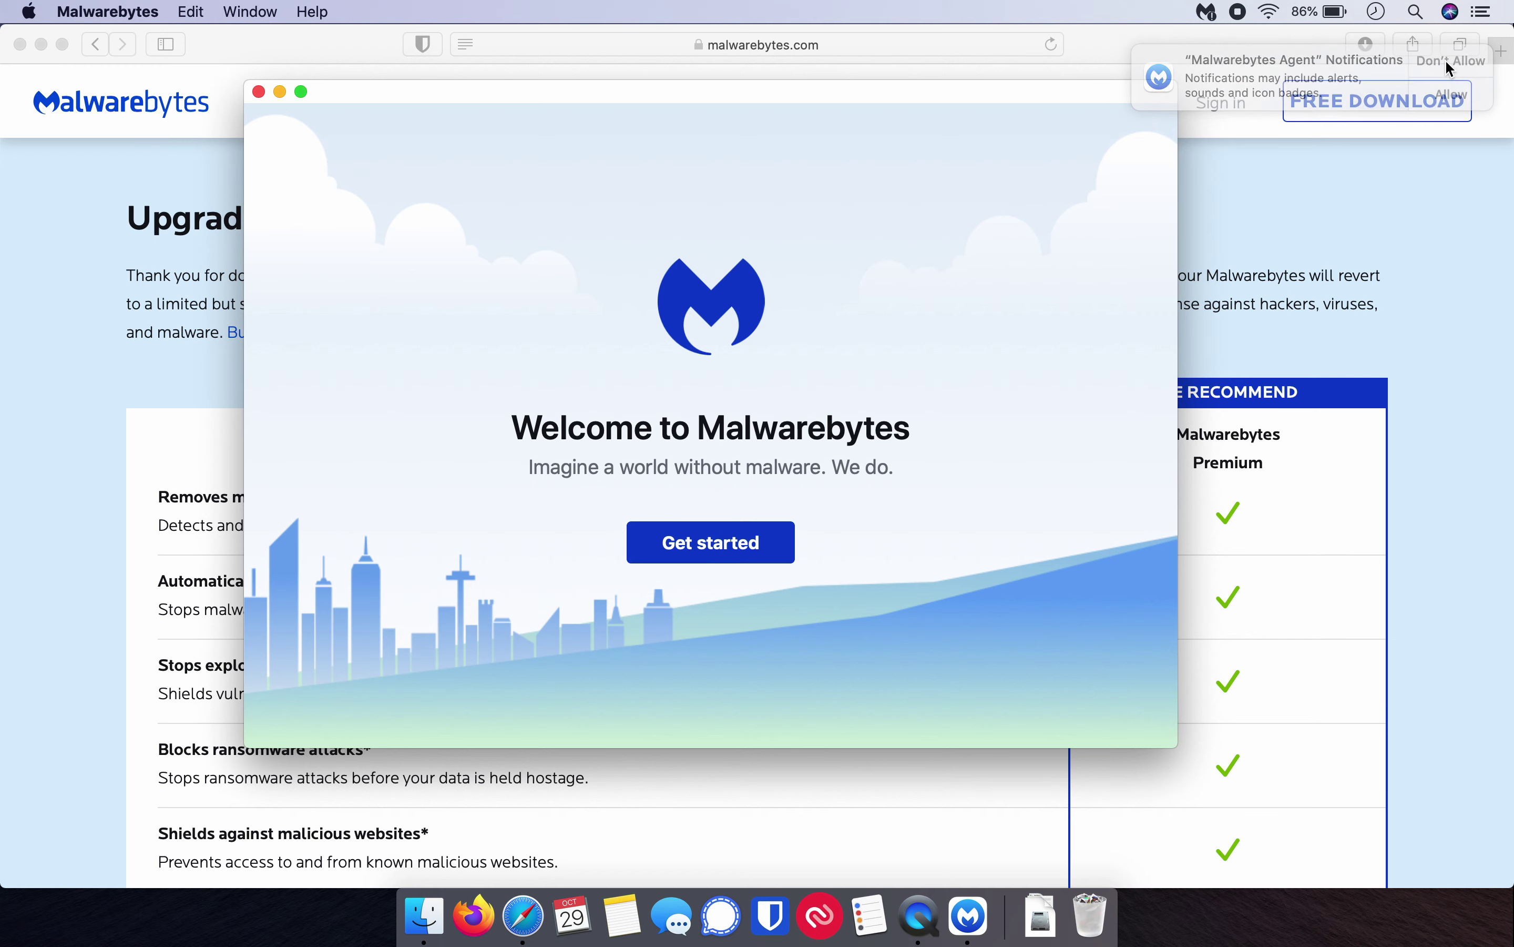
pyautogui.click(716, 535)
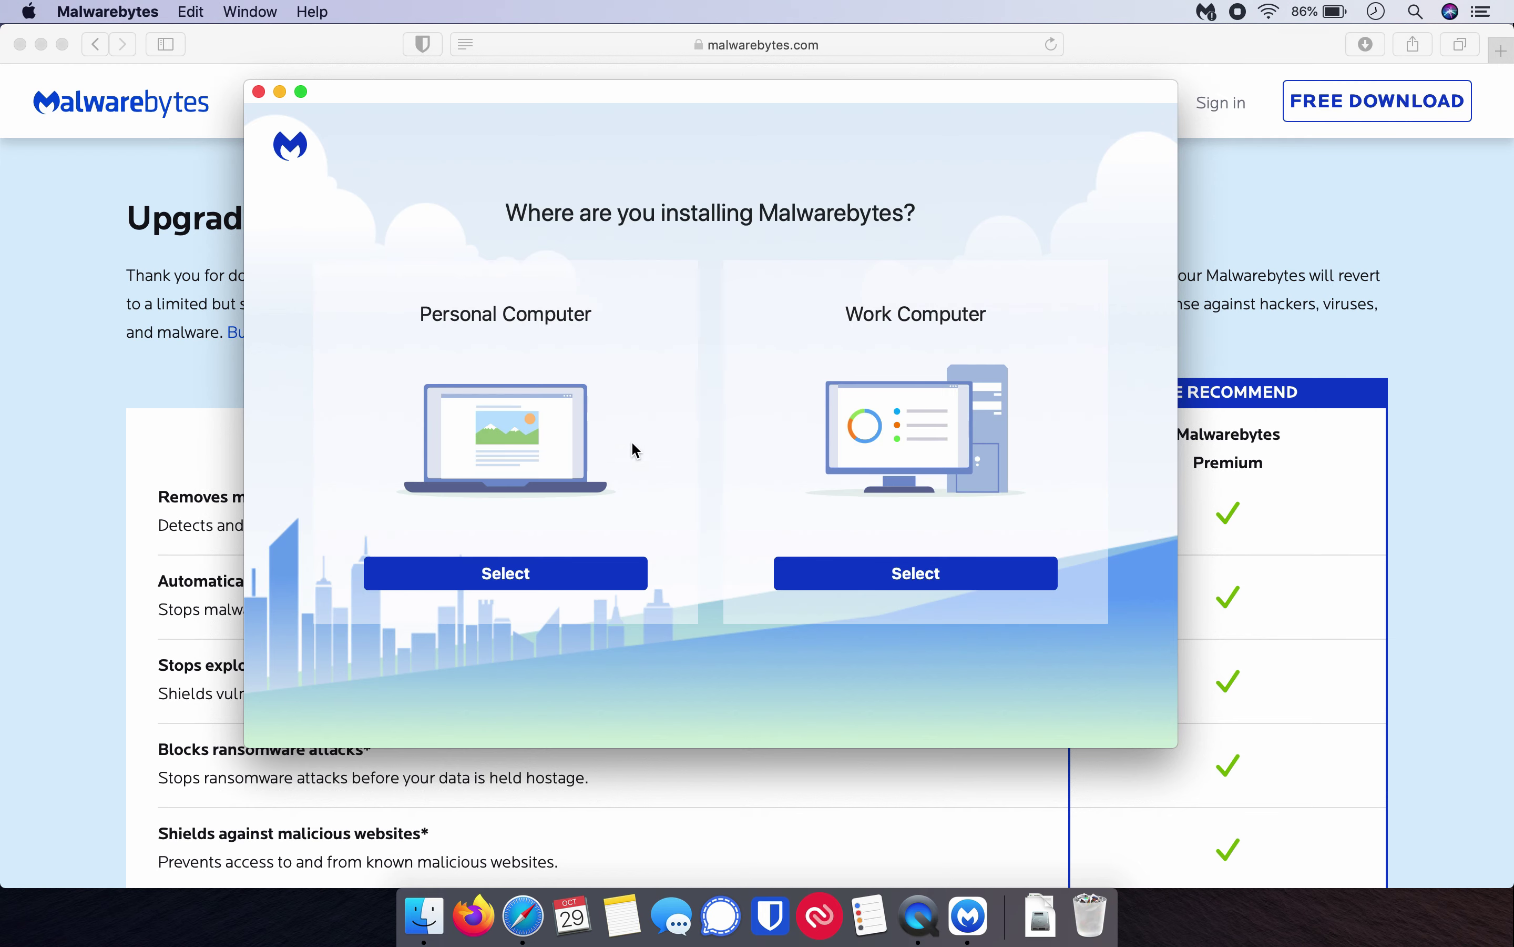
pyautogui.click(503, 578)
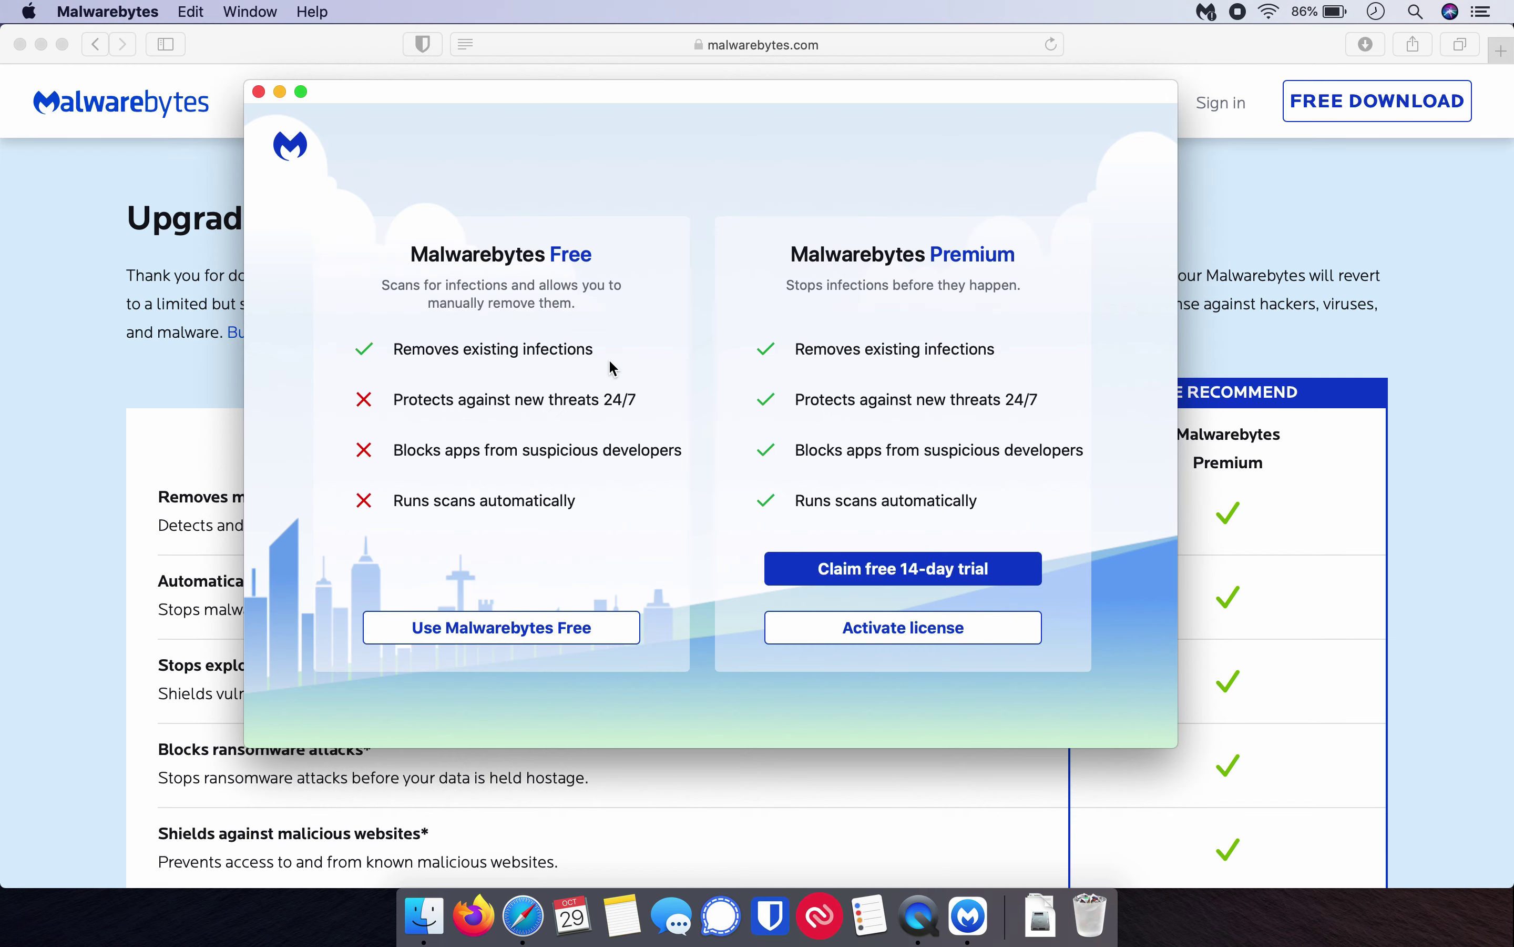
pyautogui.click(525, 629)
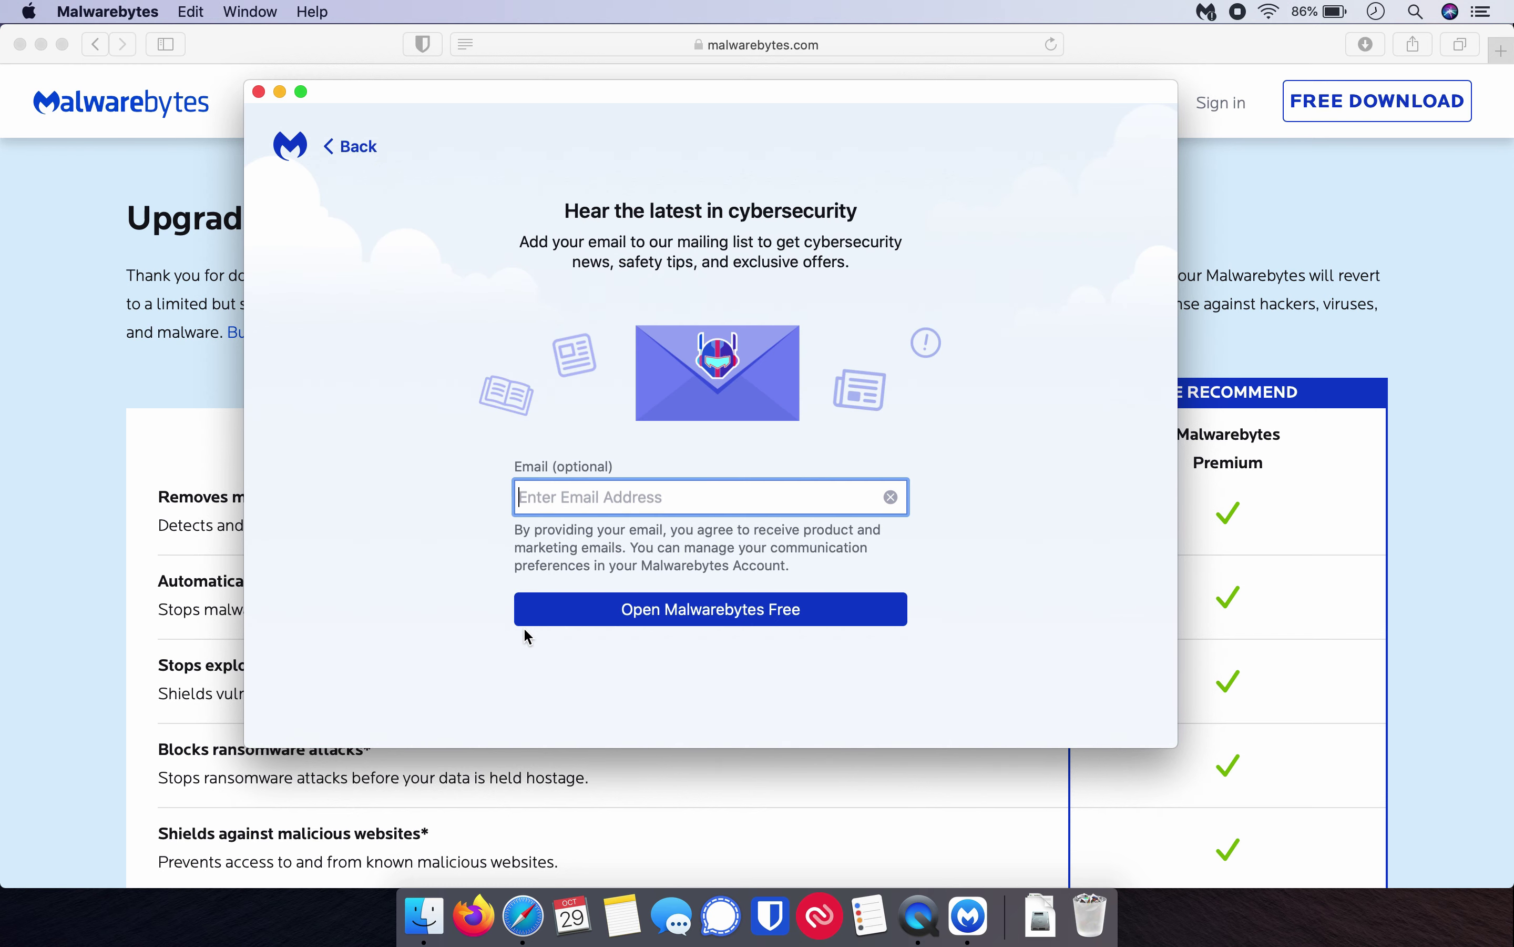
pyautogui.click(701, 611)
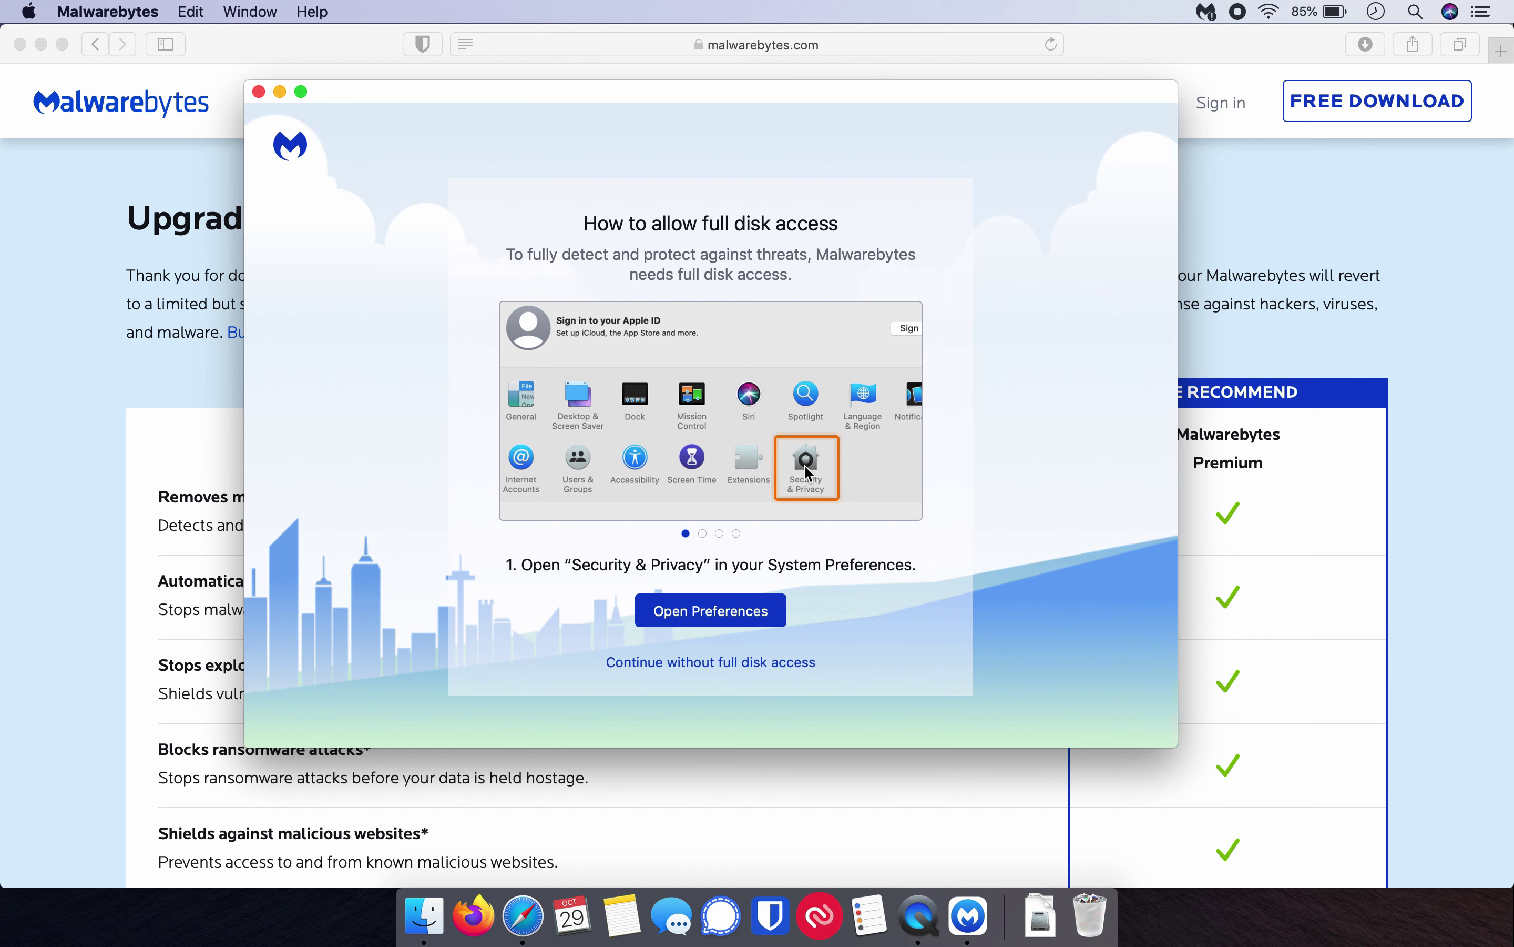
# From the Malwarebytes full disk access guide, switch to System Preferences and display the Full Disk Access privacy settings in Security & Privacy
pyautogui.click(716, 605)
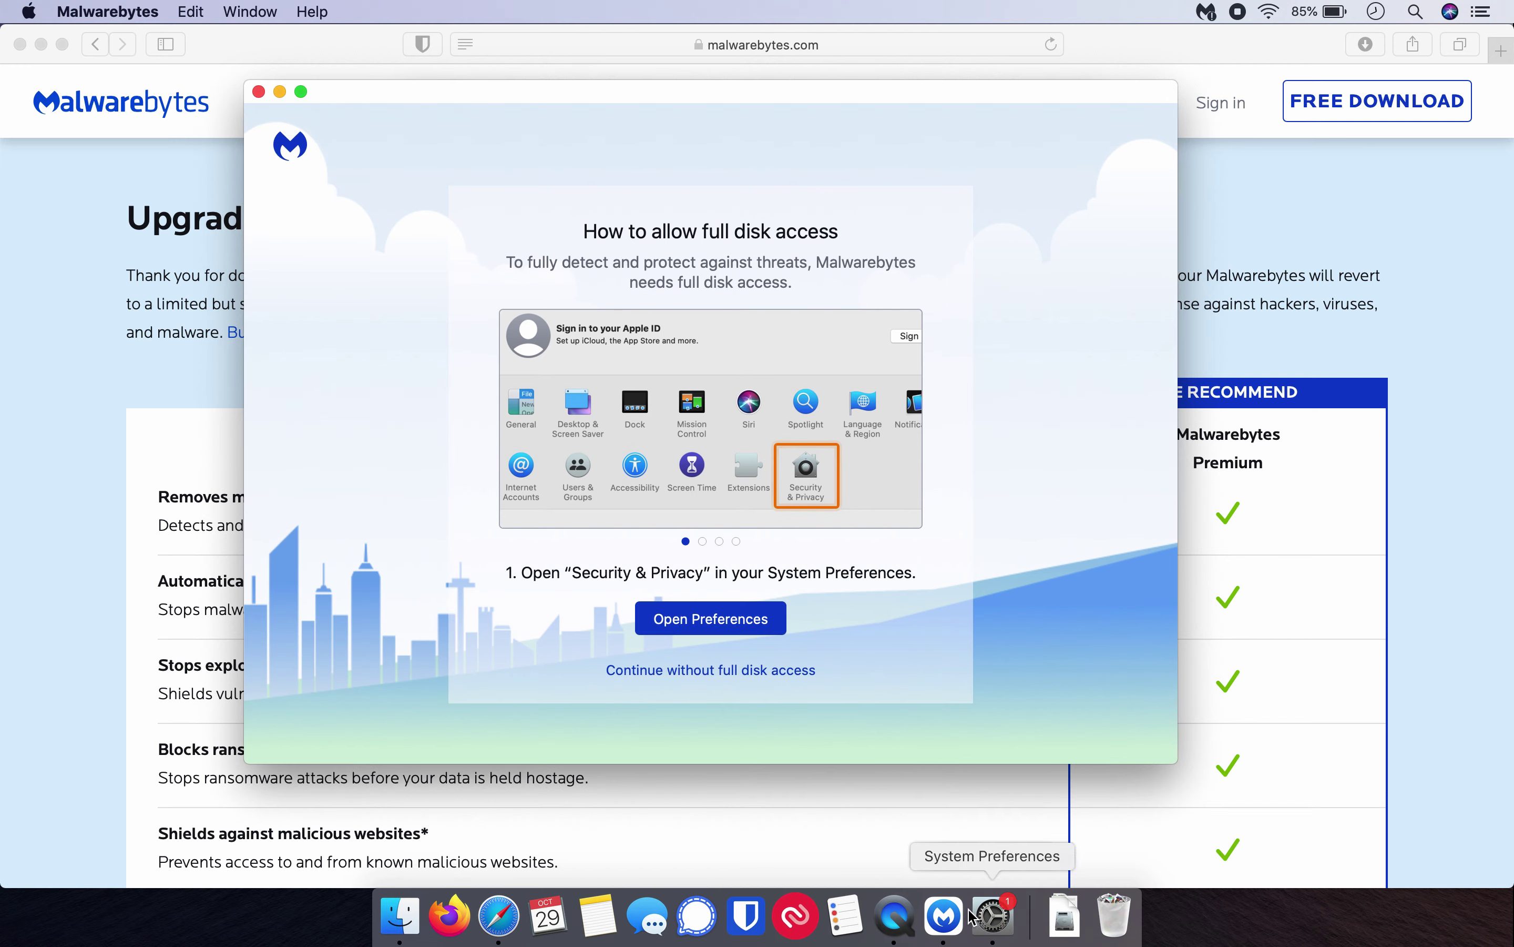
pyautogui.click(994, 919)
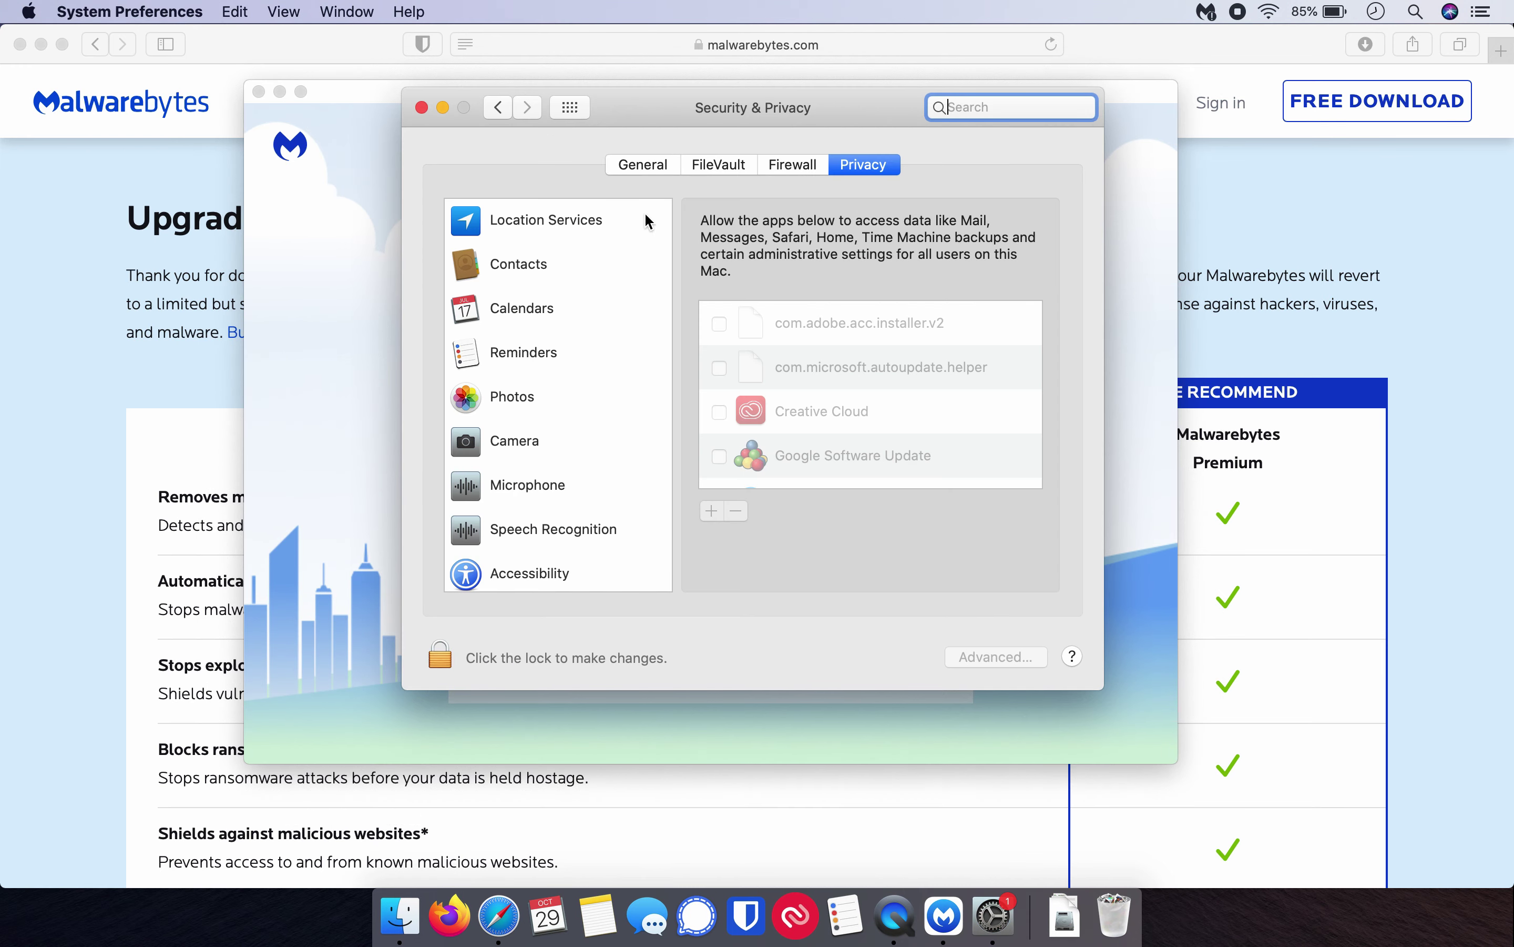
pyautogui.click(501, 111)
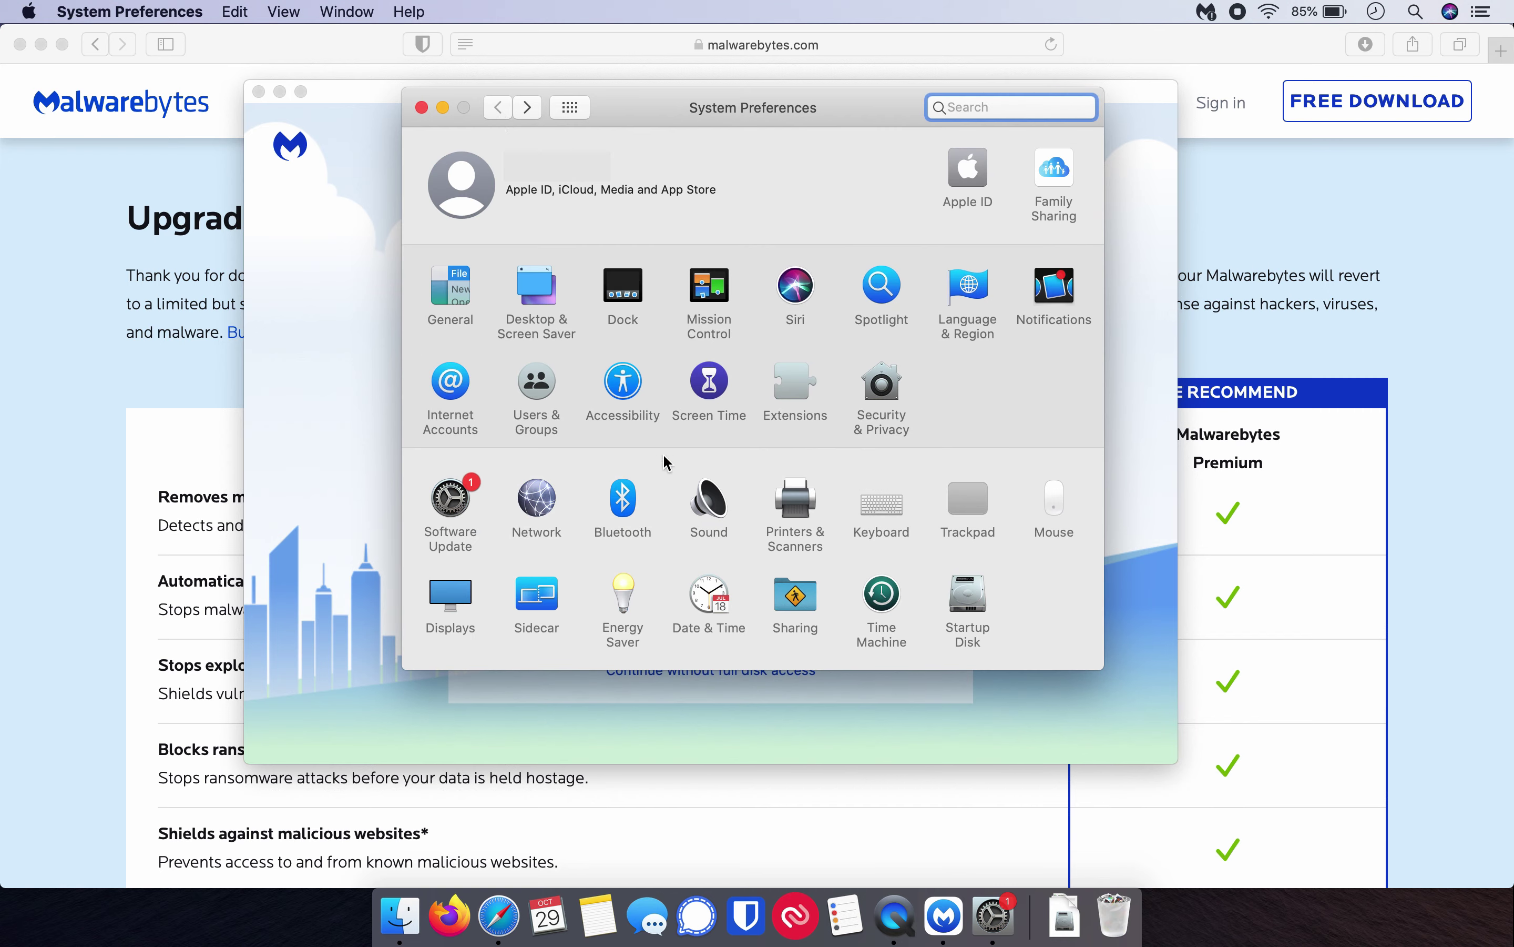
pyautogui.click(888, 425)
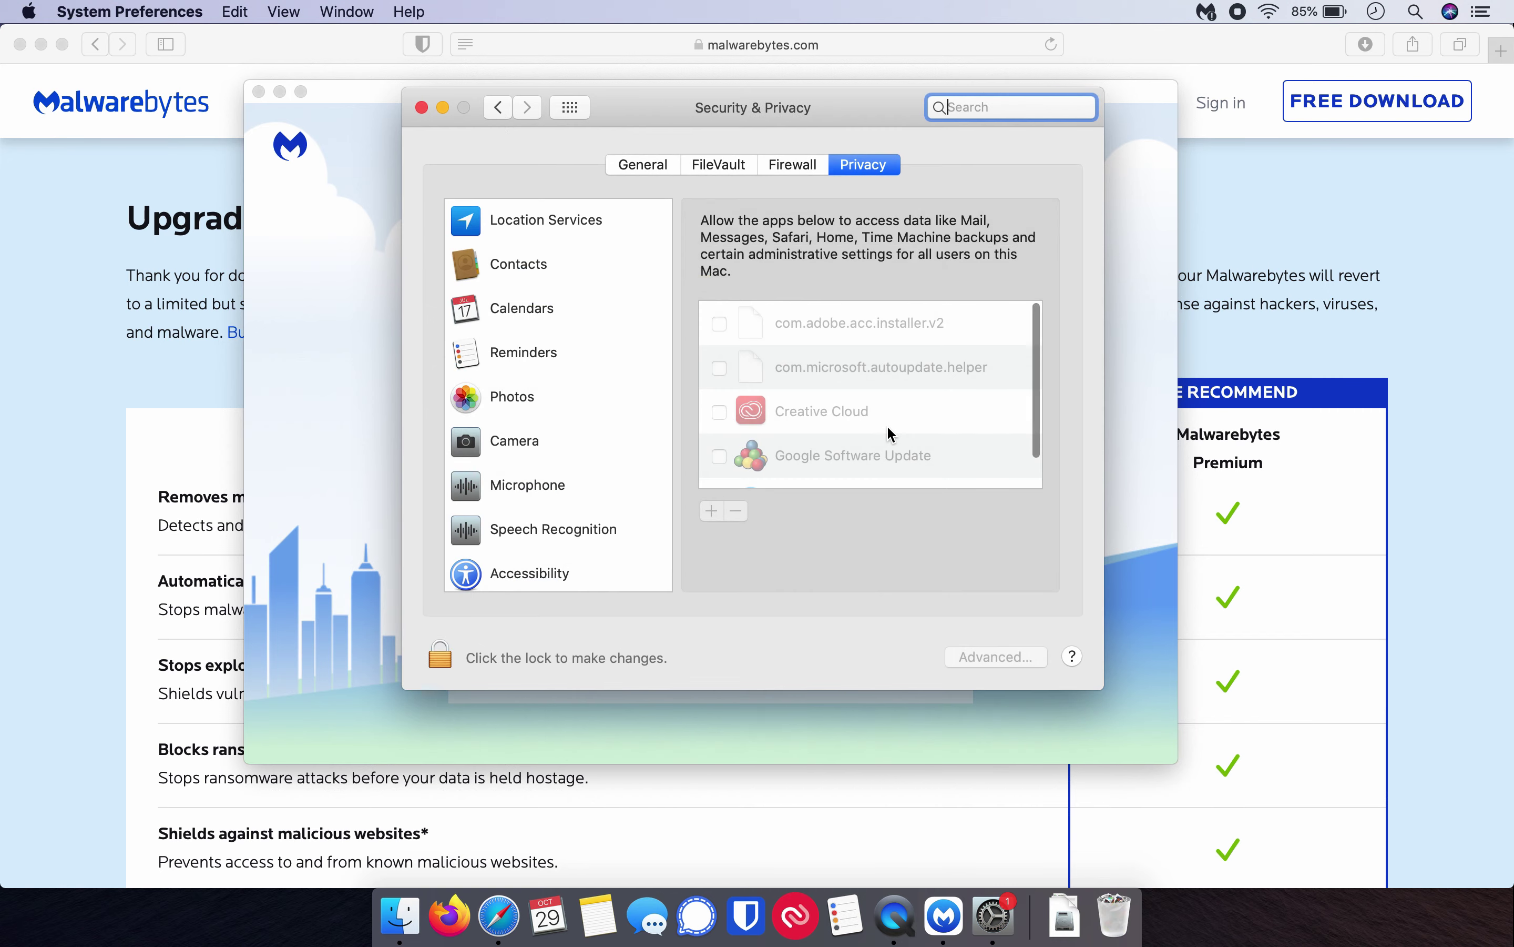
pyautogui.click(862, 168)
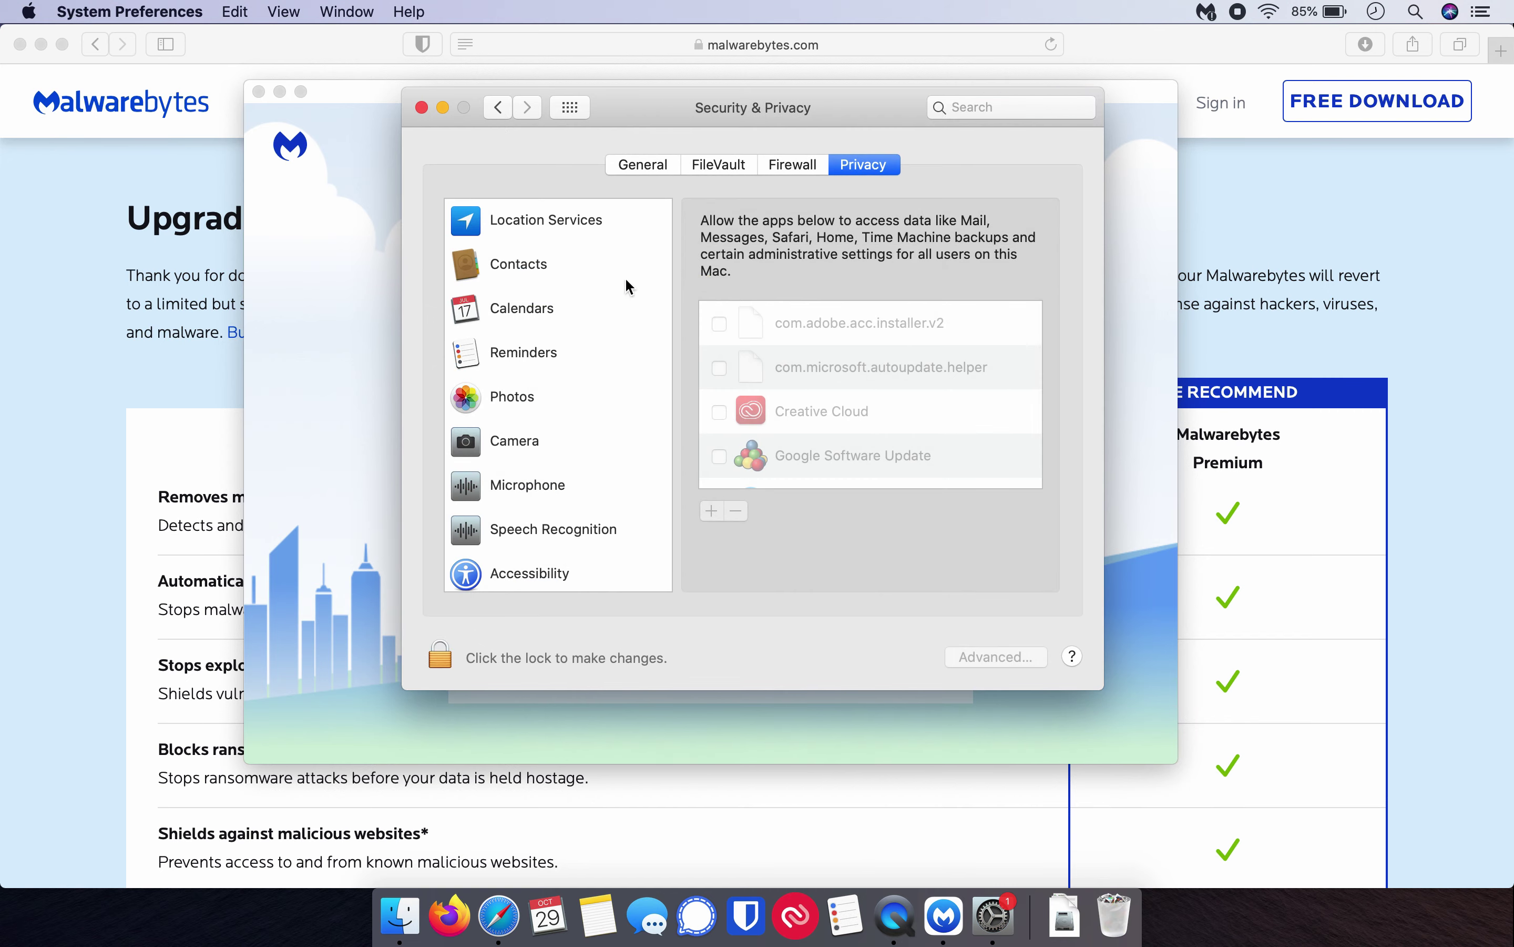
pyautogui.scroll(-2, 584, 326)
pyautogui.scroll(-4, 582, 328)
pyautogui.click(566, 368)
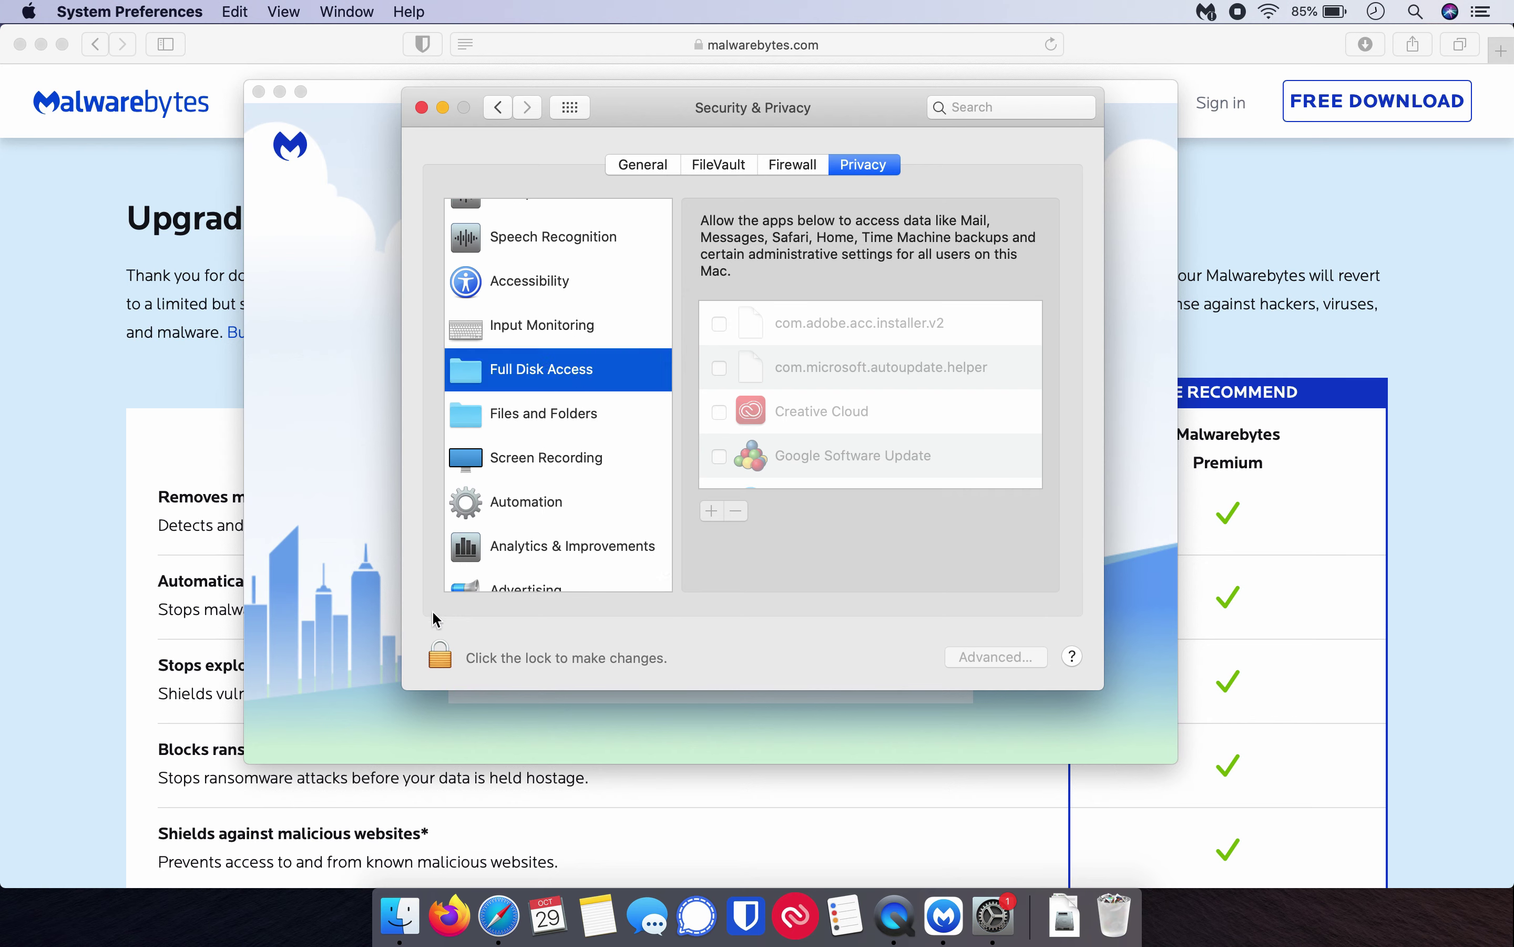
# Unlock the privacy settings with the account password, grant Malwarebytes Protection full disk access, and close System Preferences
pyautogui.click(441, 656)
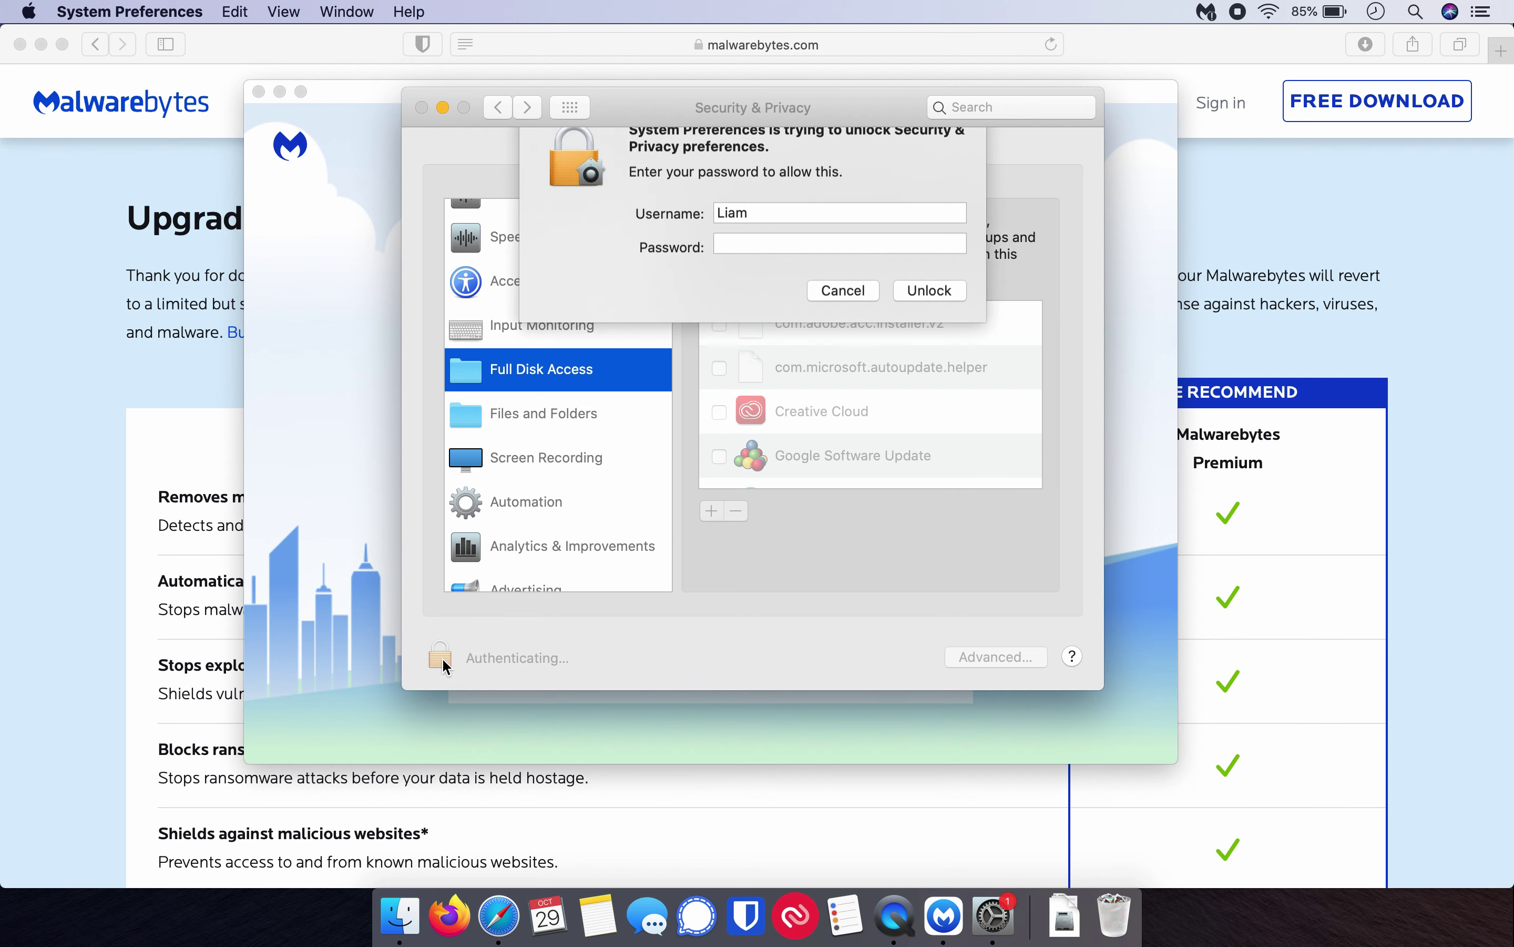
pyautogui.write('••••••')
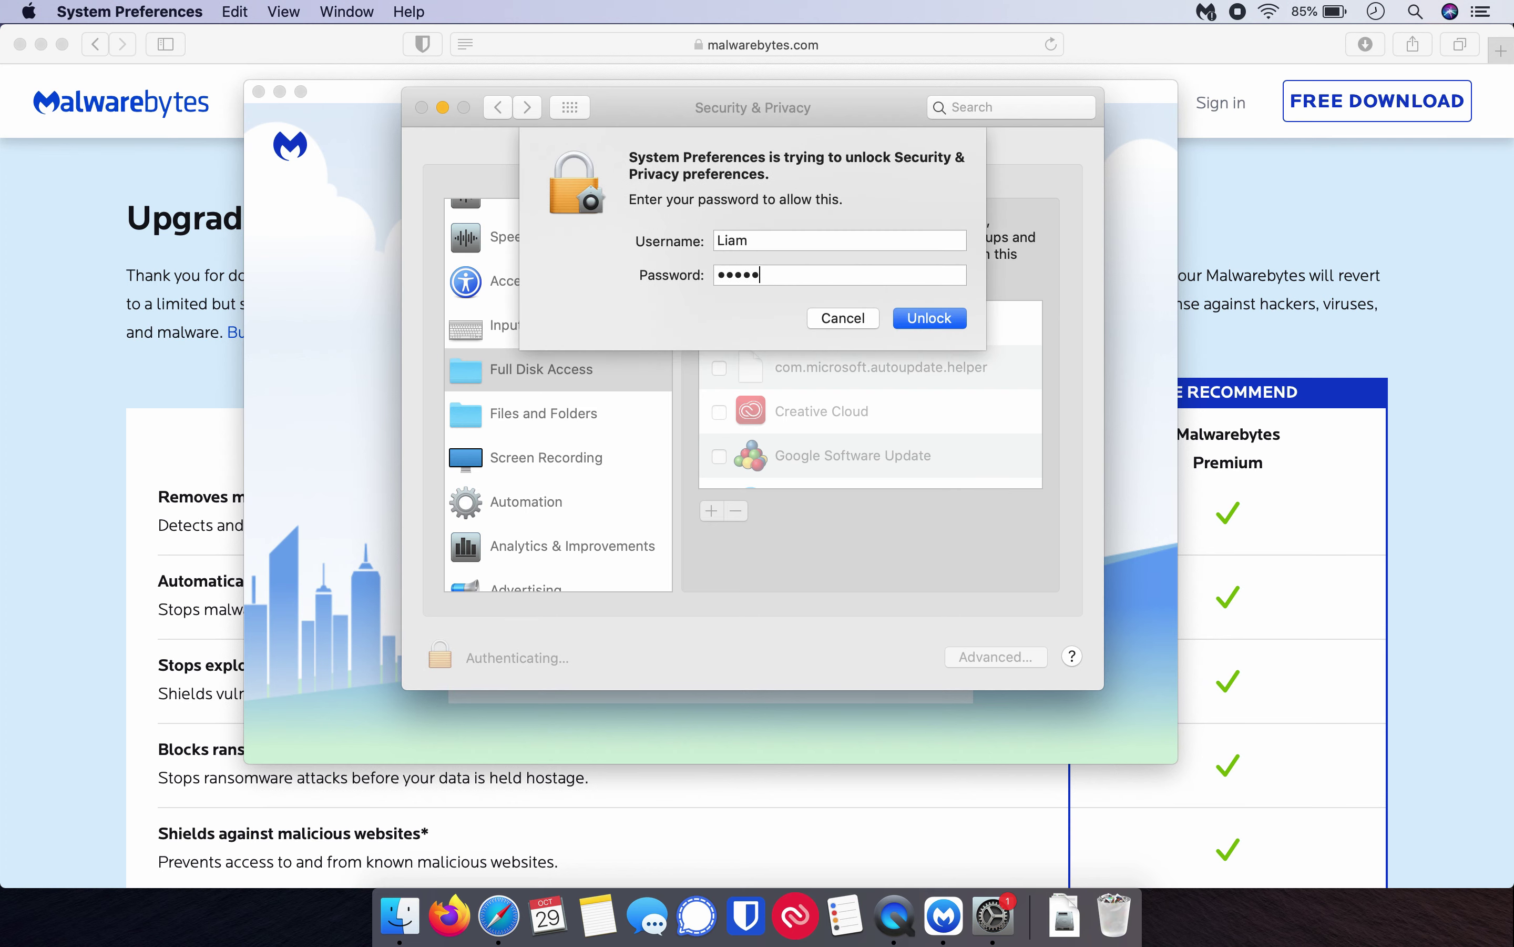
pyautogui.press('Return')
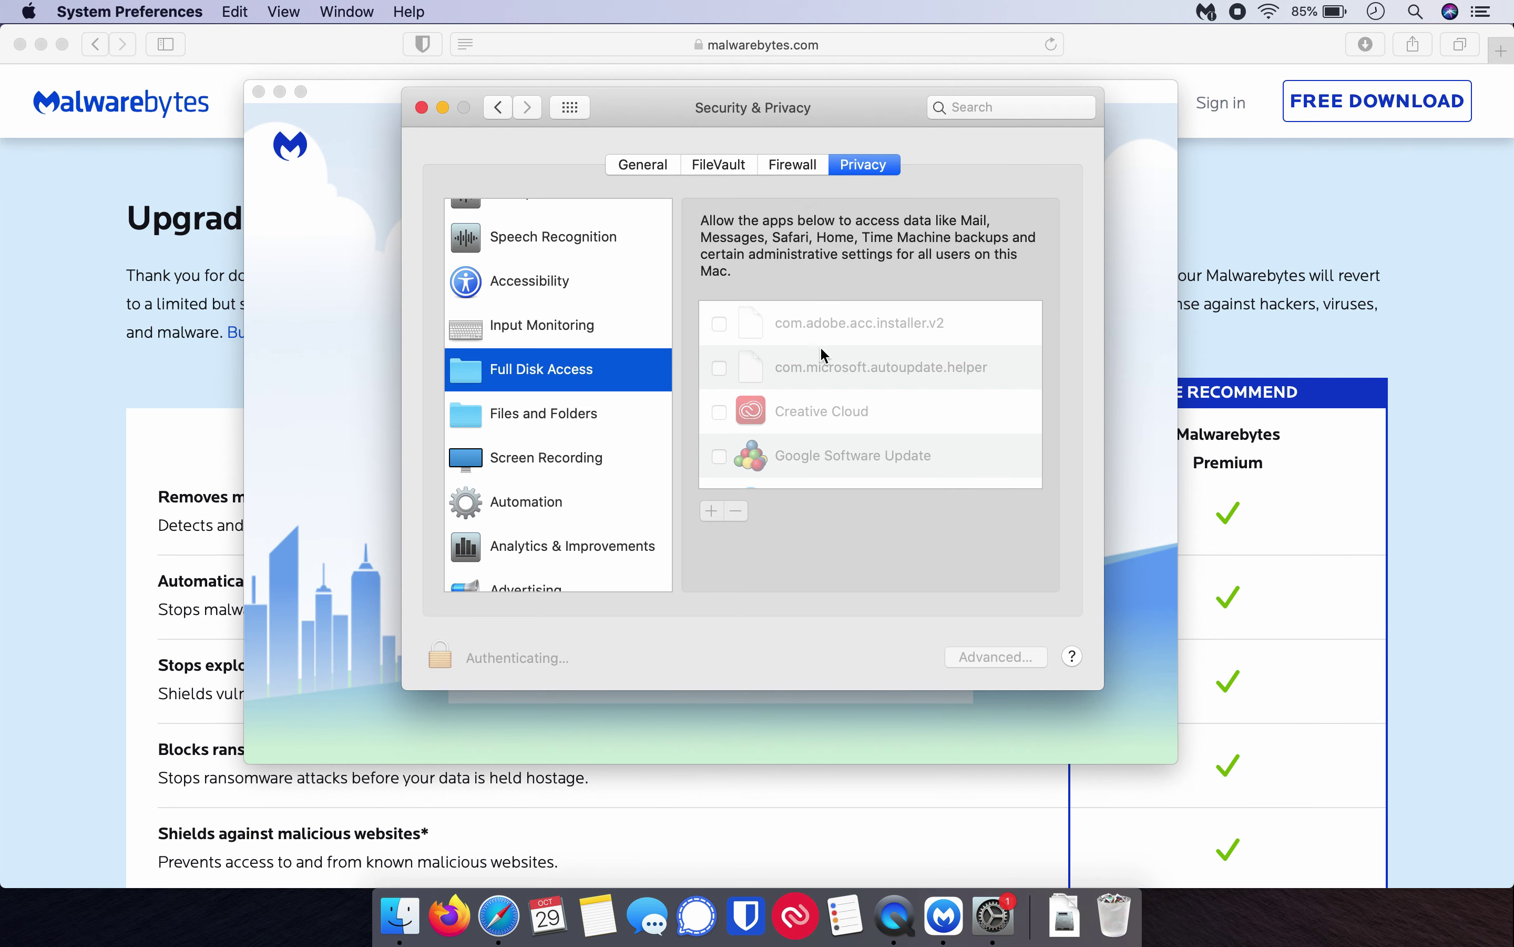
pyautogui.scroll(-2, 810, 355)
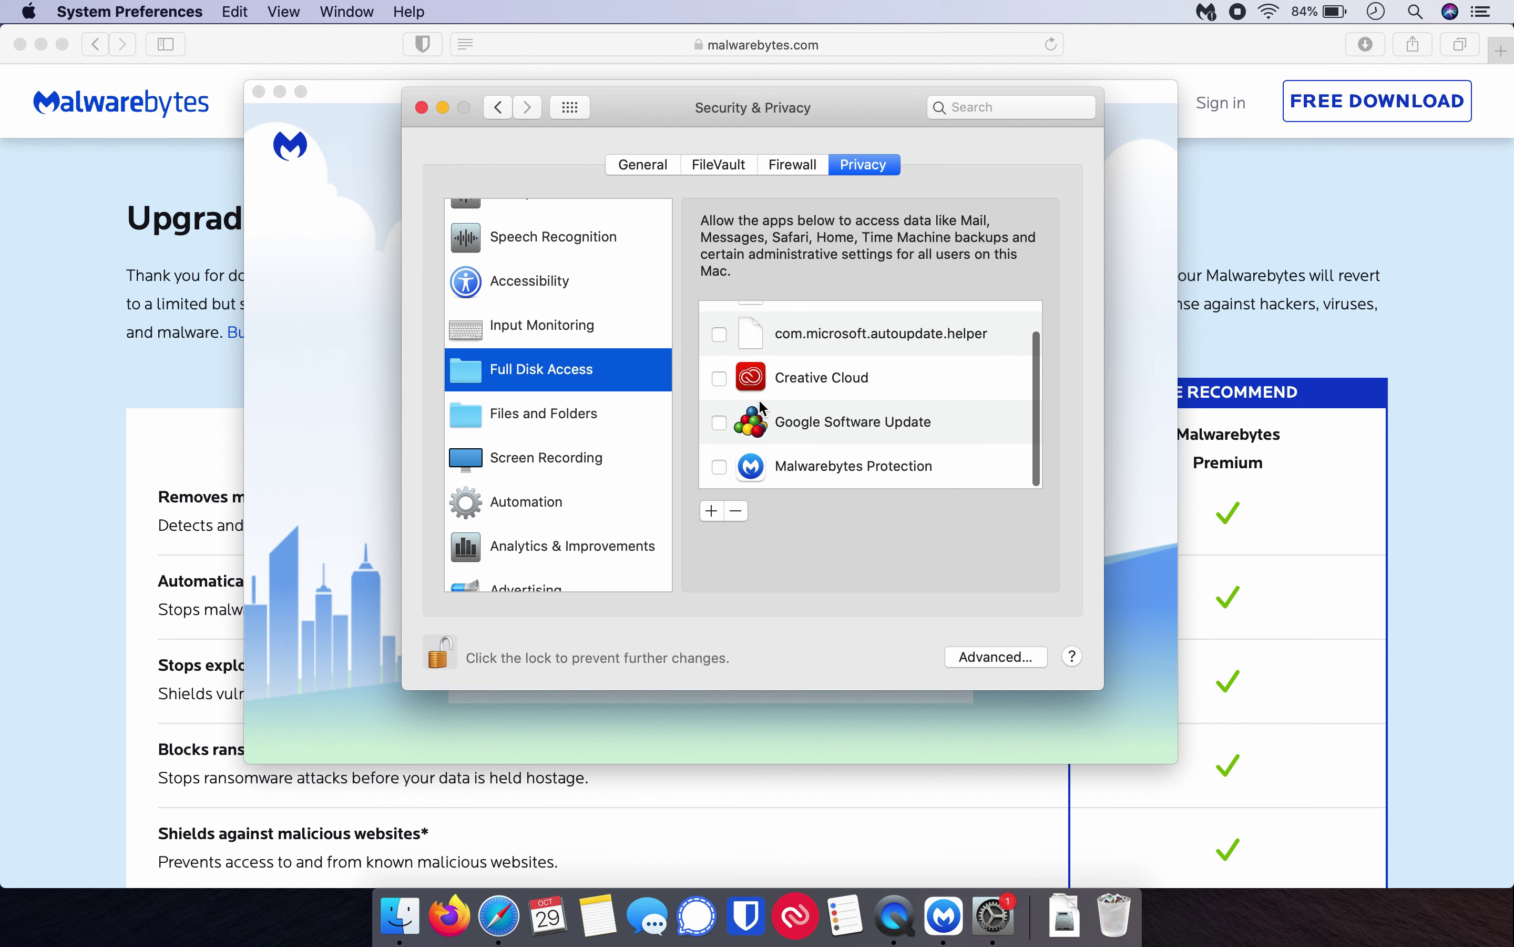
pyautogui.click(720, 467)
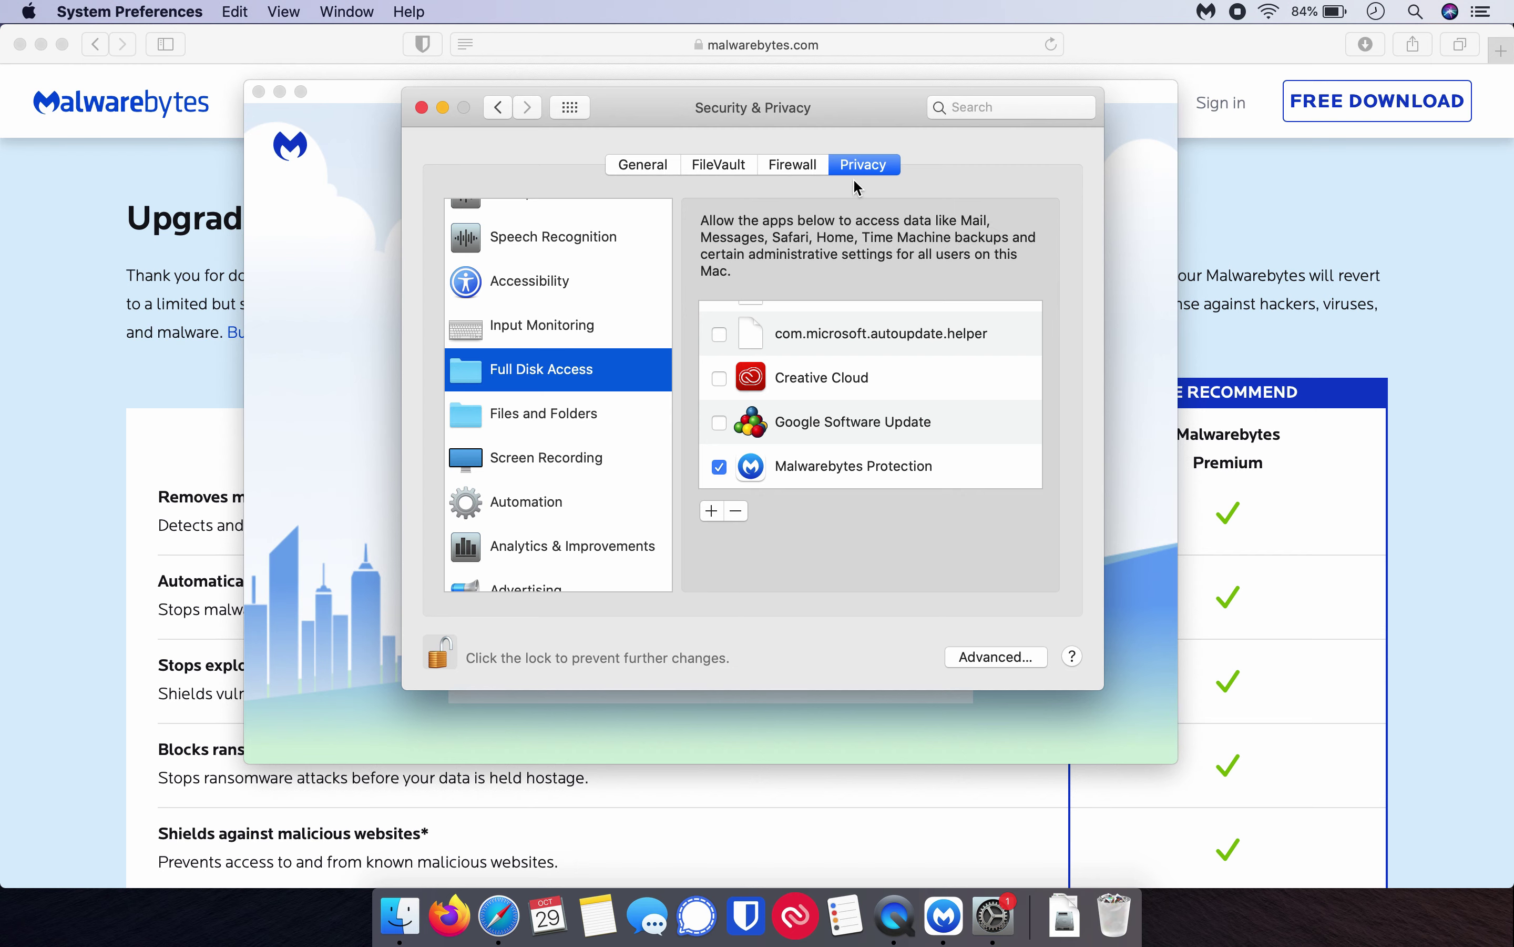
pyautogui.click(423, 108)
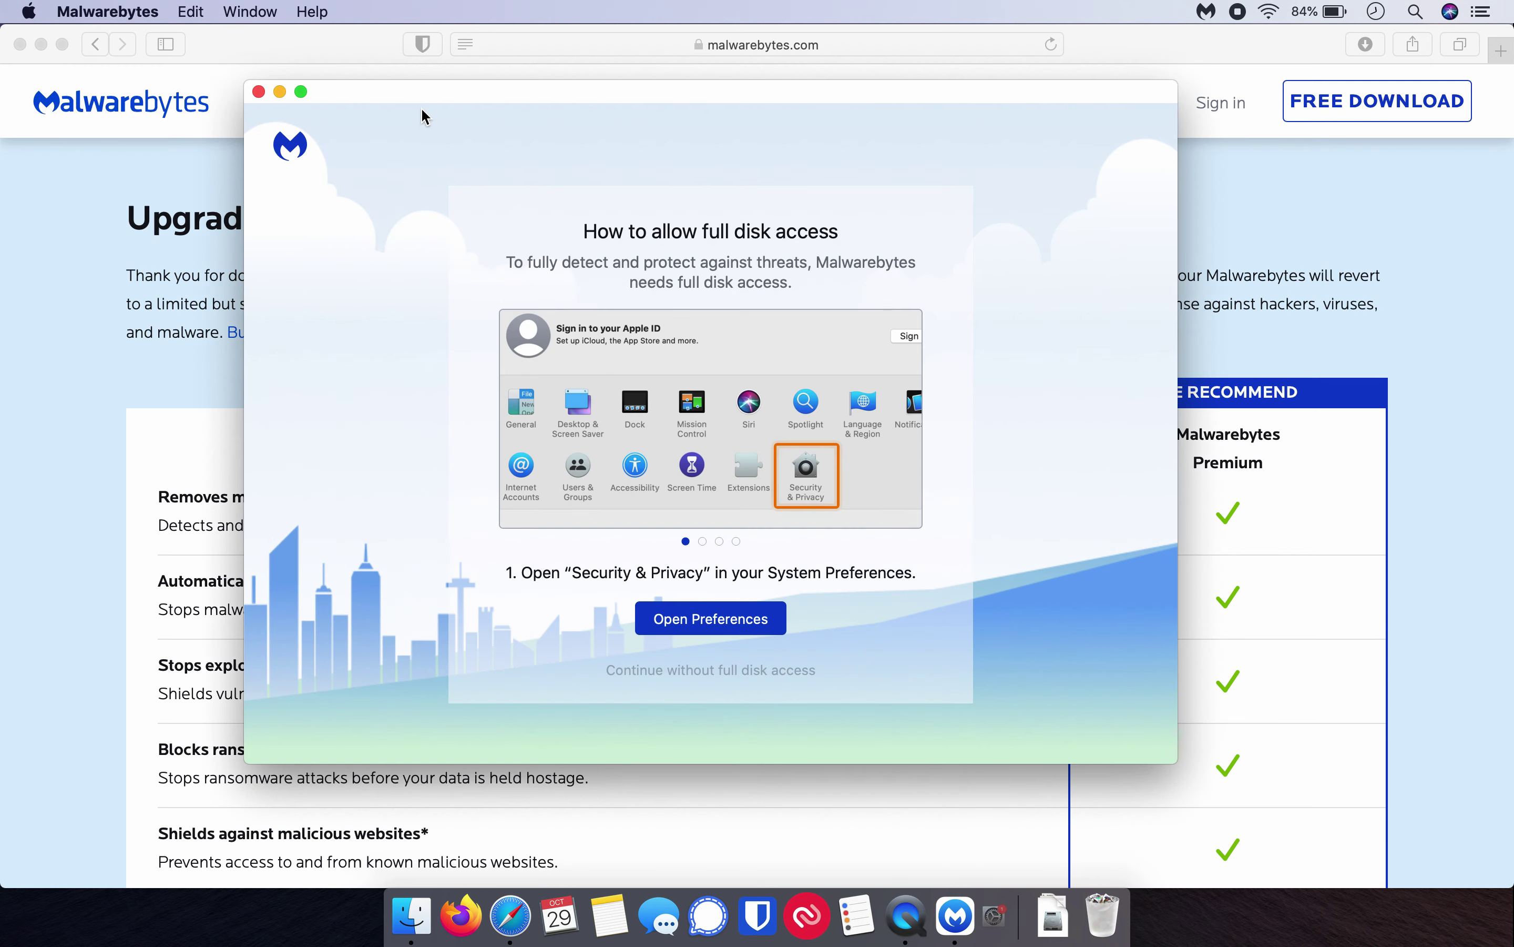
# Go through the remaining pages of the full disk access guide and finish the Malwarebytes setup
pyautogui.click(710, 629)
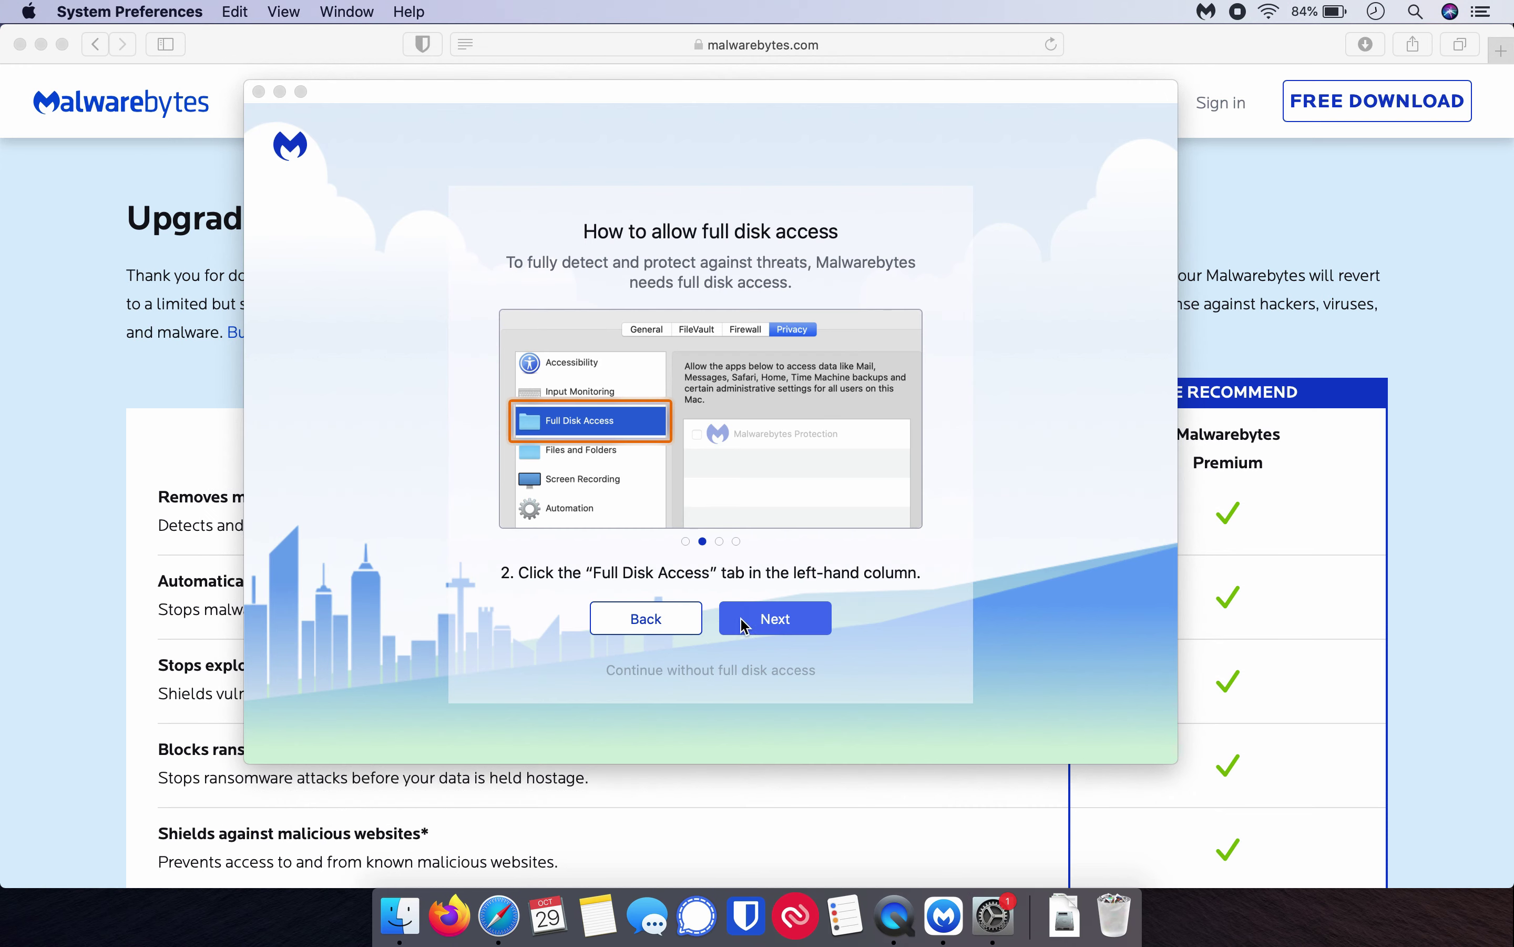
pyautogui.click(761, 625)
pyautogui.click(760, 625)
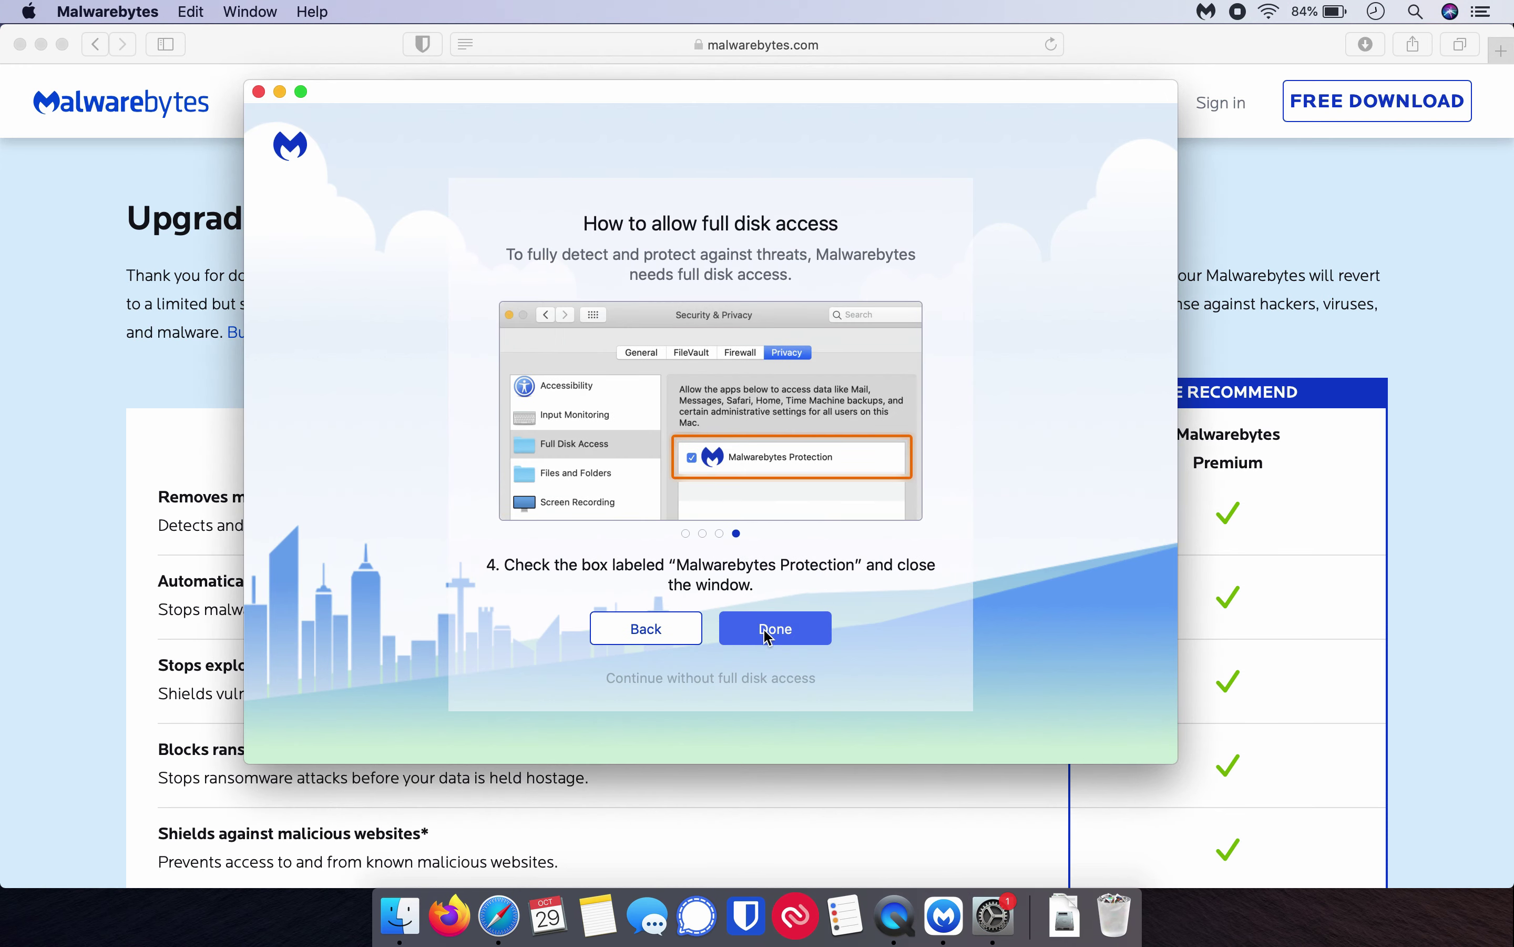
pyautogui.click(758, 628)
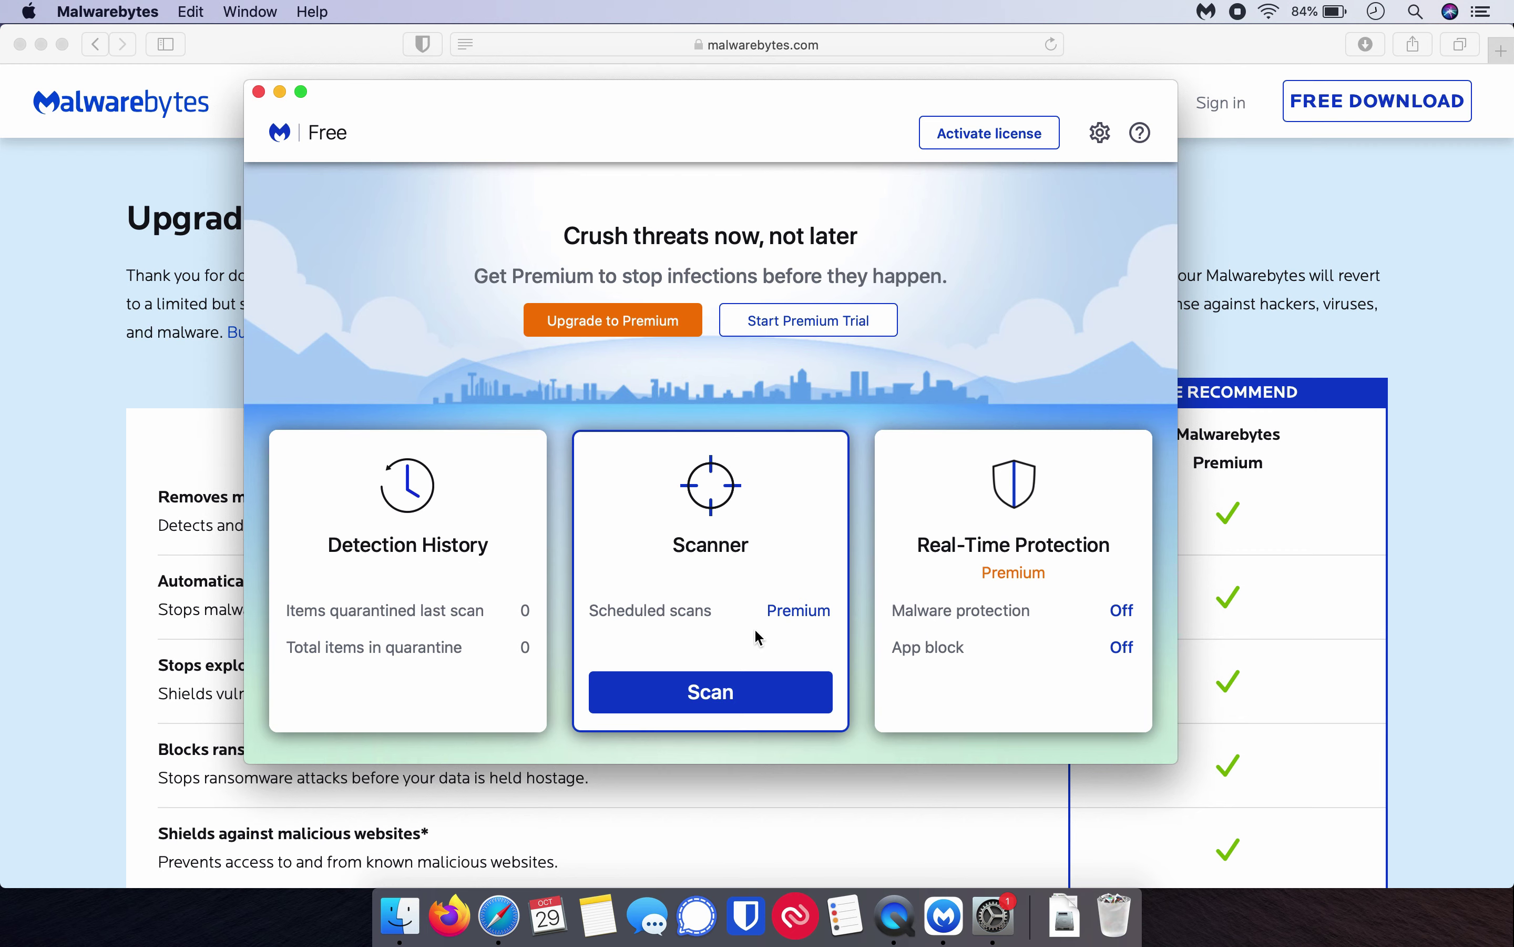
# Run a Malwarebytes scan, review the threats and PUPs entries in the scan summary, and close the summary
pyautogui.click(721, 693)
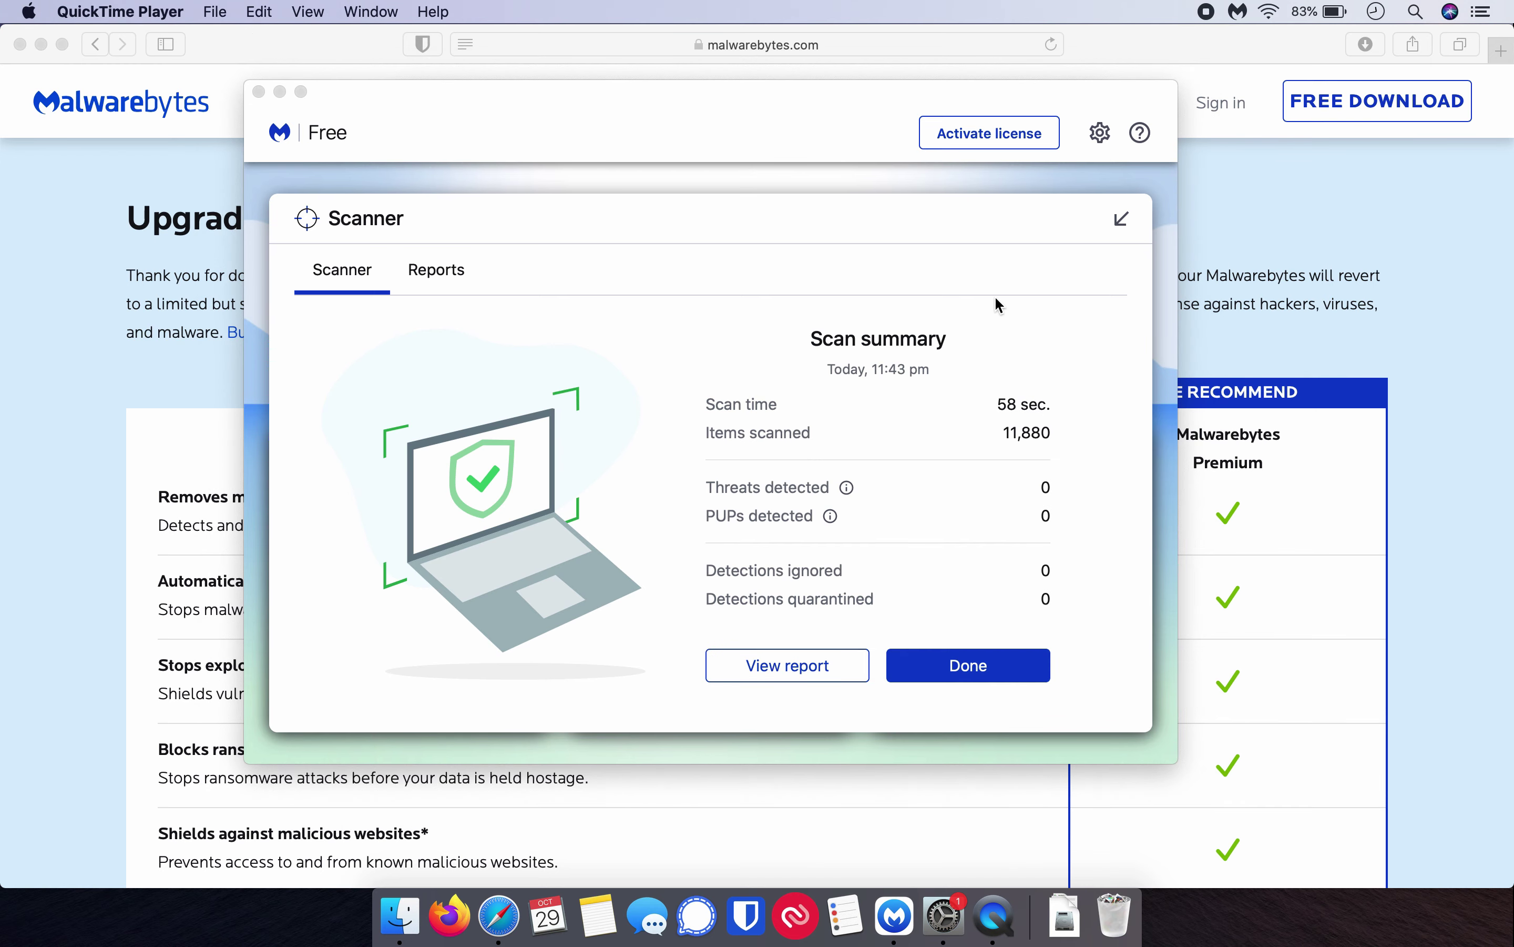
pyautogui.click(849, 492)
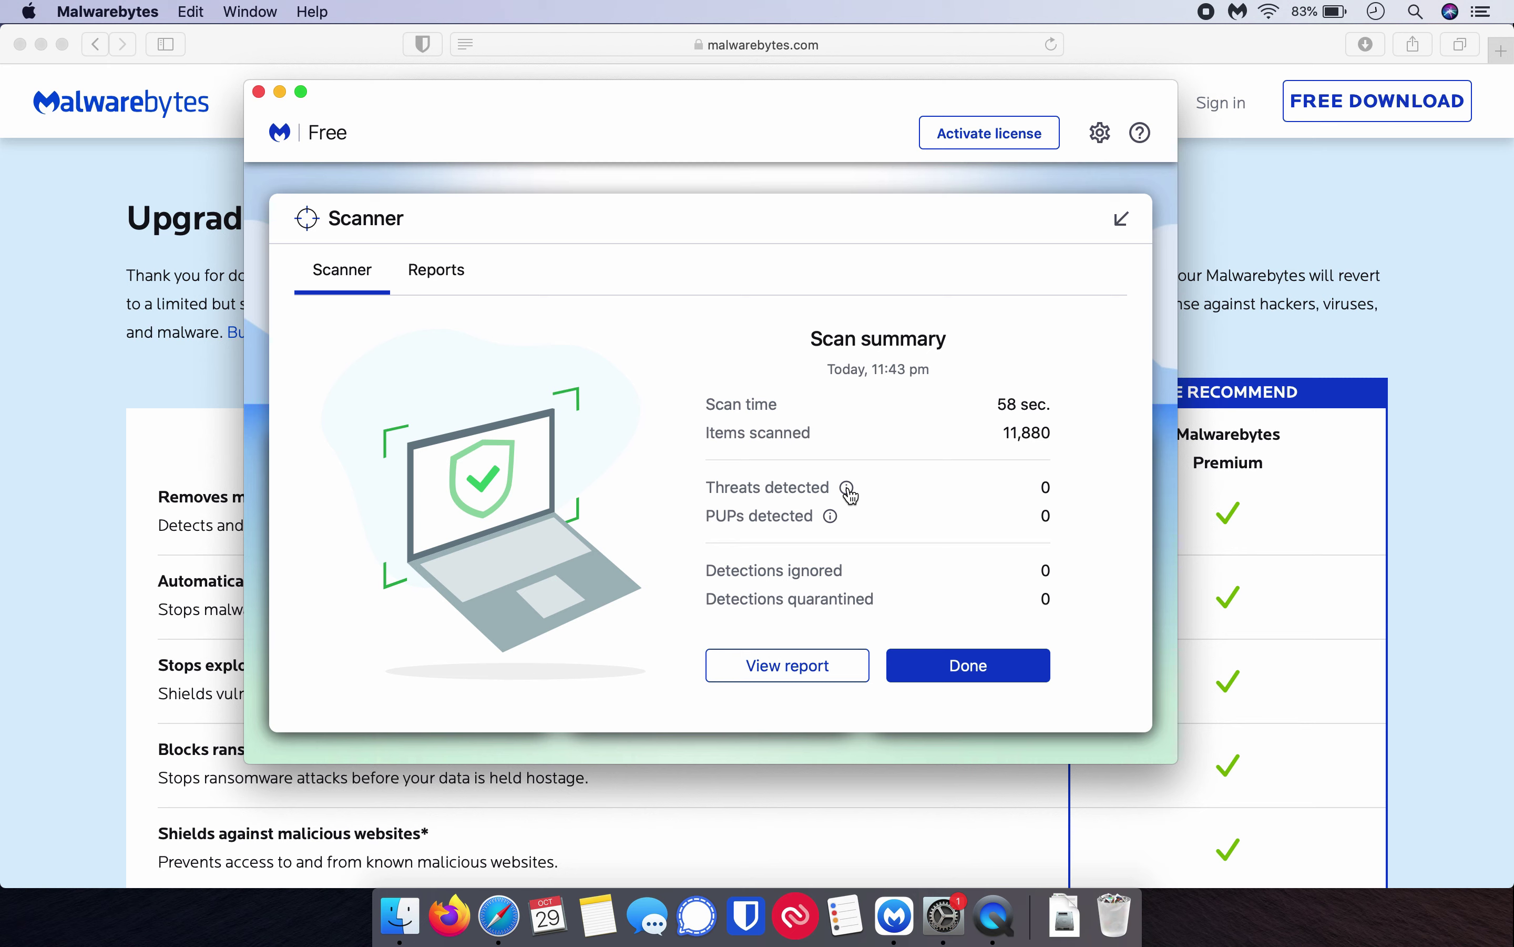
pyautogui.moveTo(849, 489)
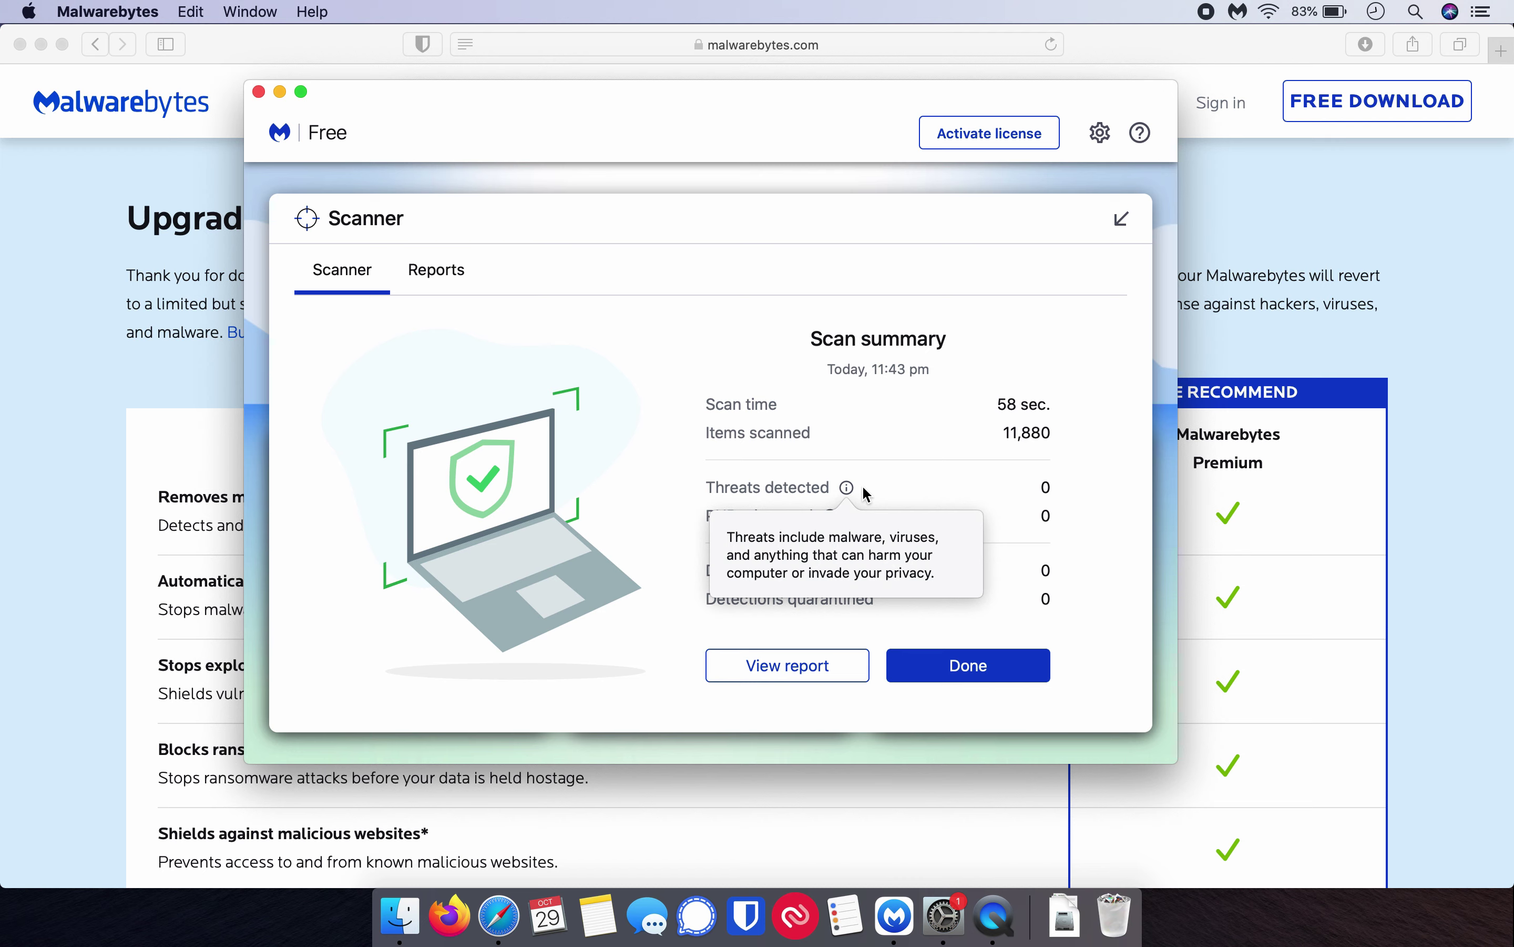
pyautogui.moveTo(831, 523)
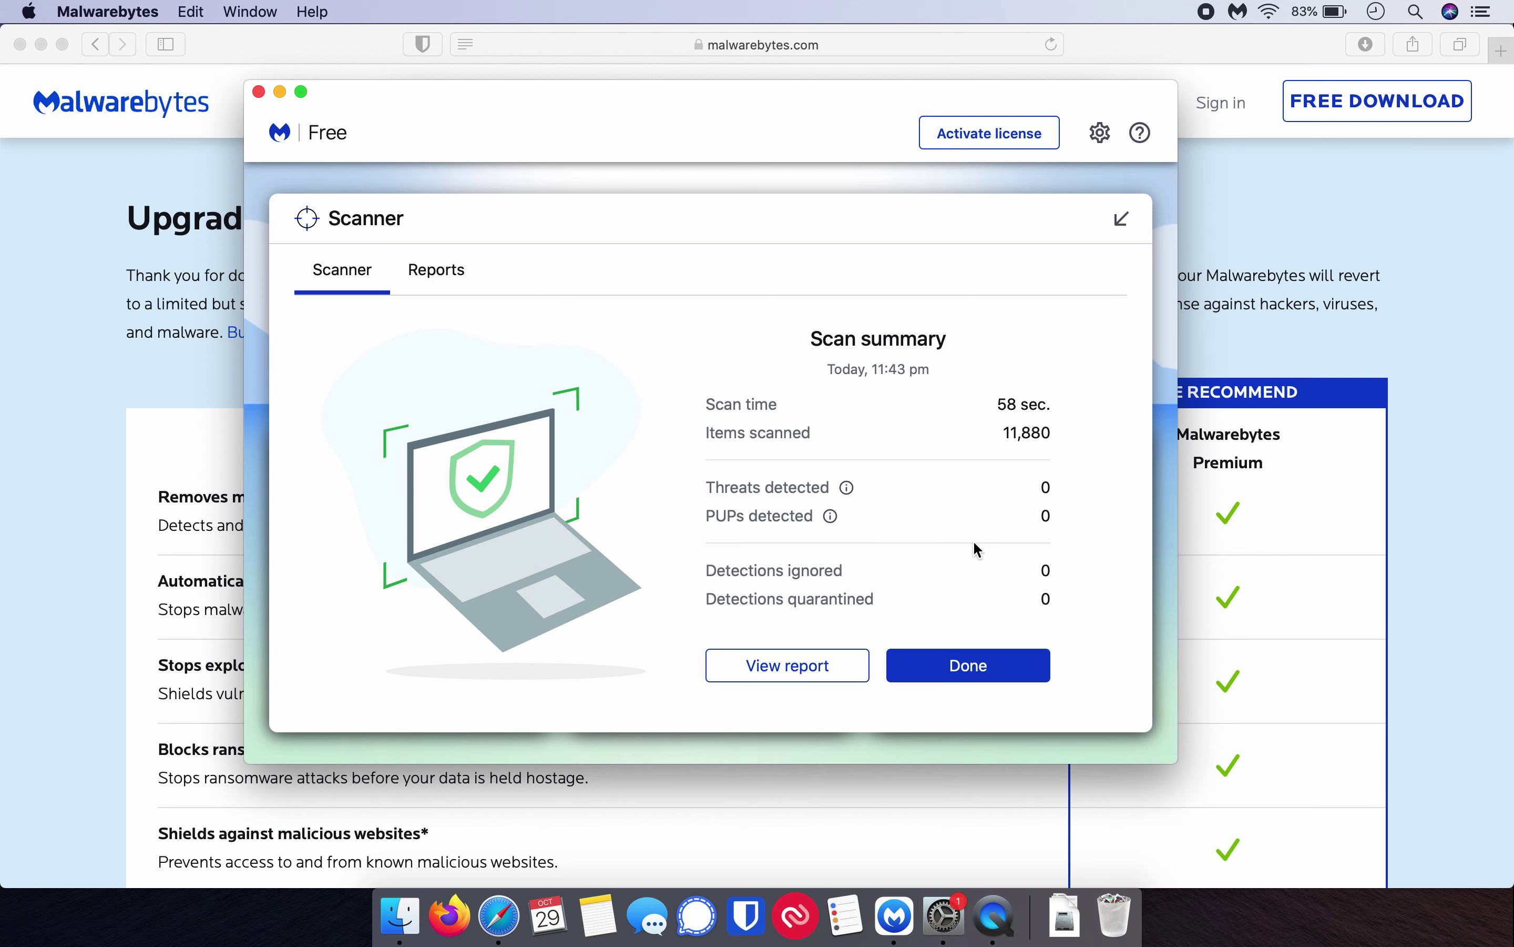
pyautogui.click(972, 675)
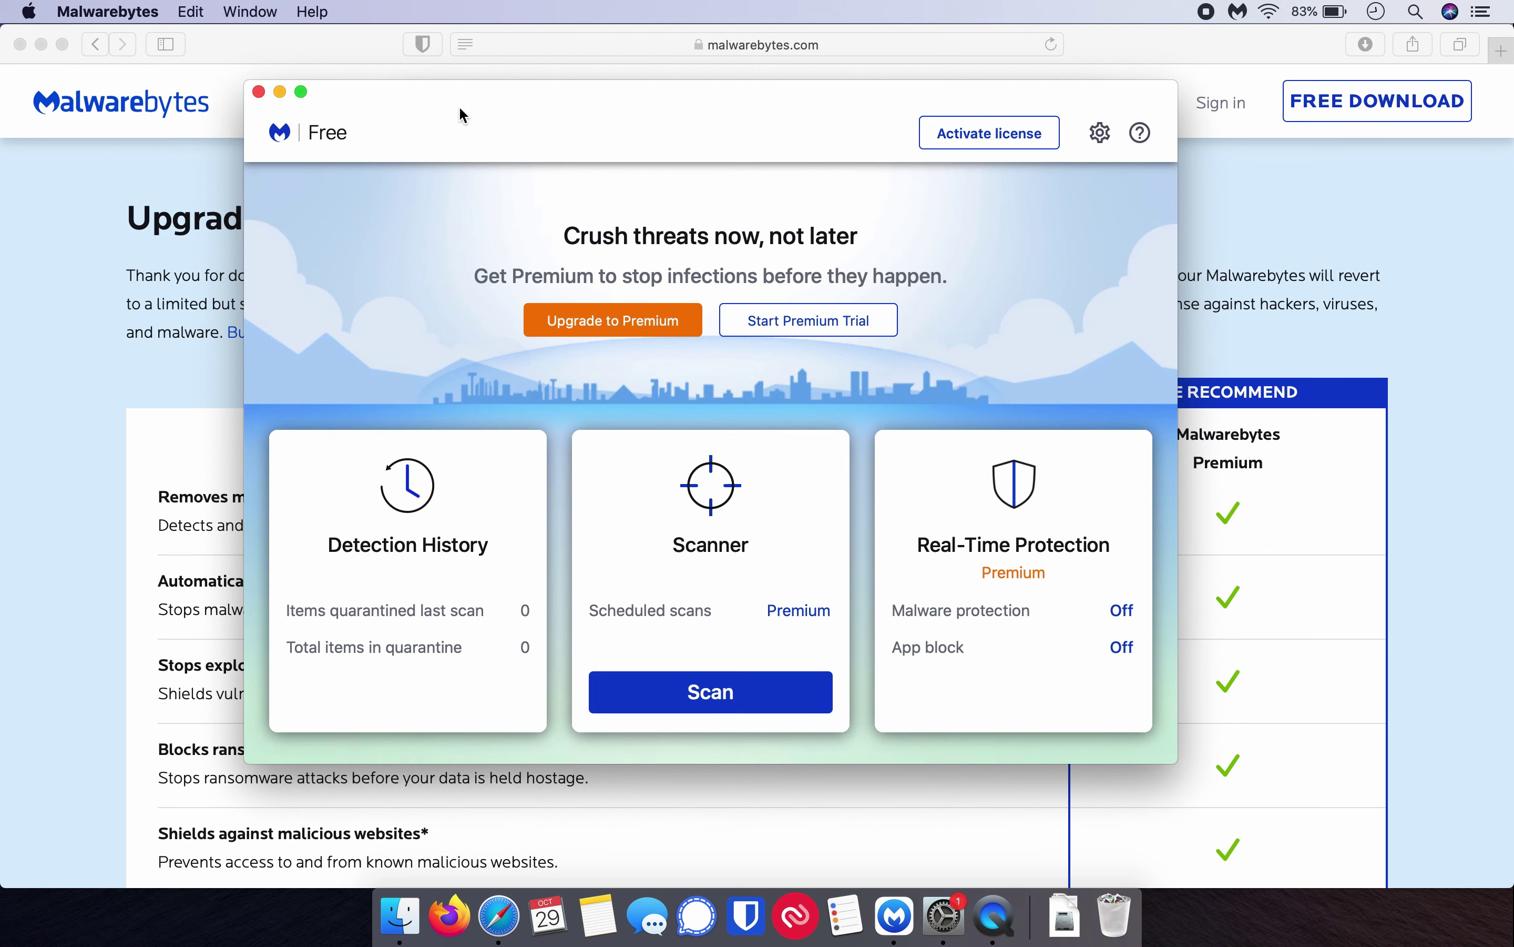
# Quit Malwarebytes and close the Finder Desktop window and the Security & Privacy window
pyautogui.moveTo(564, 92); pyautogui.dragTo(587, 122)
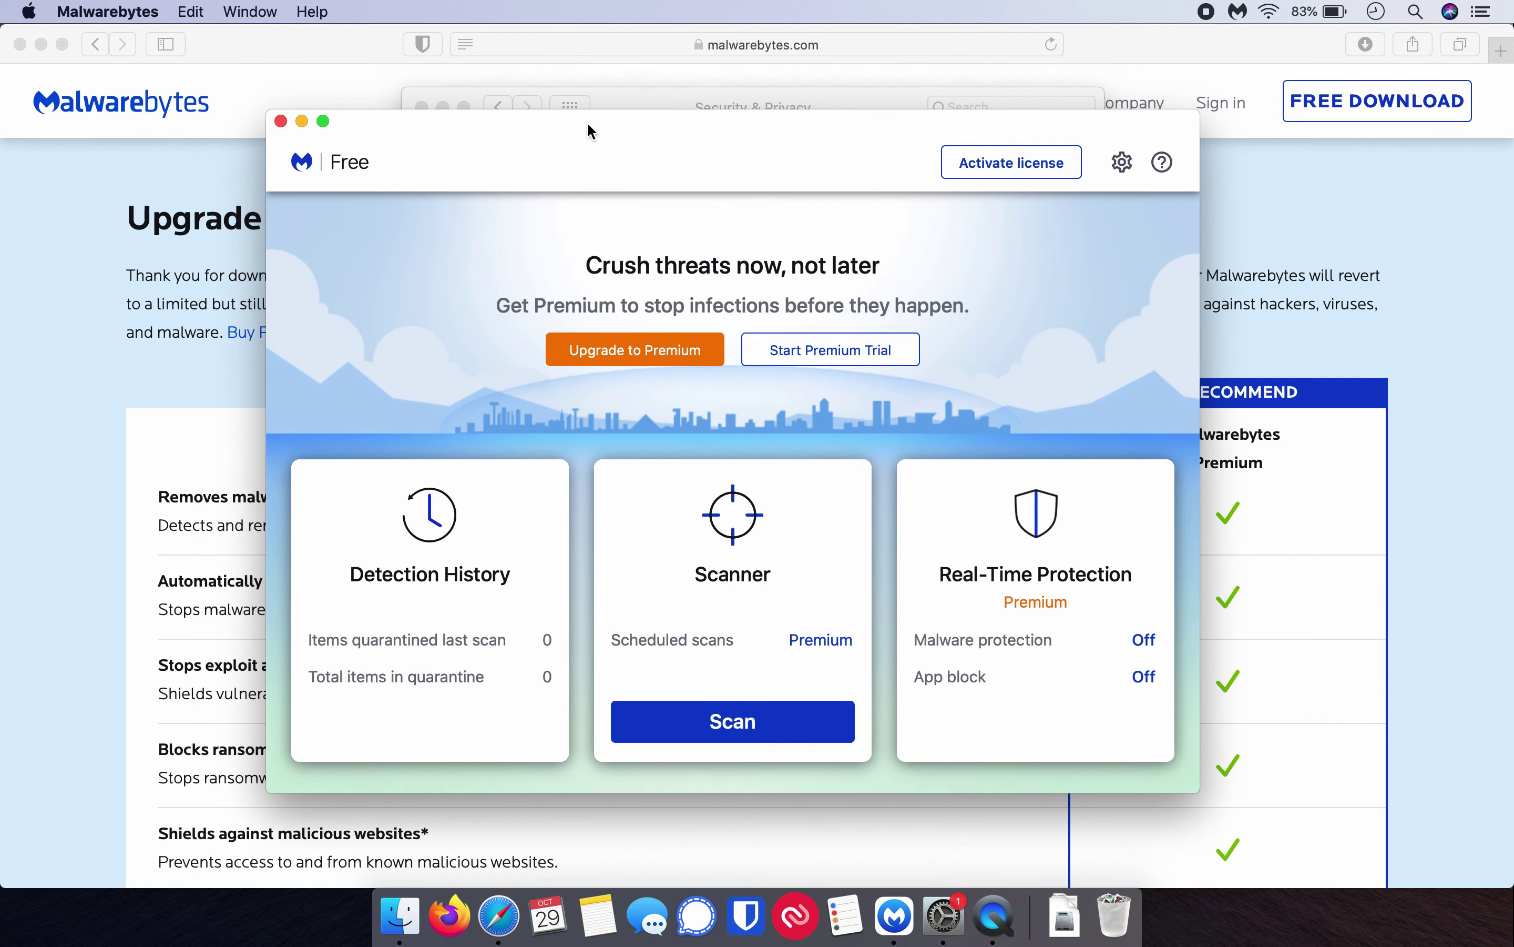
pyautogui.press('super+q')
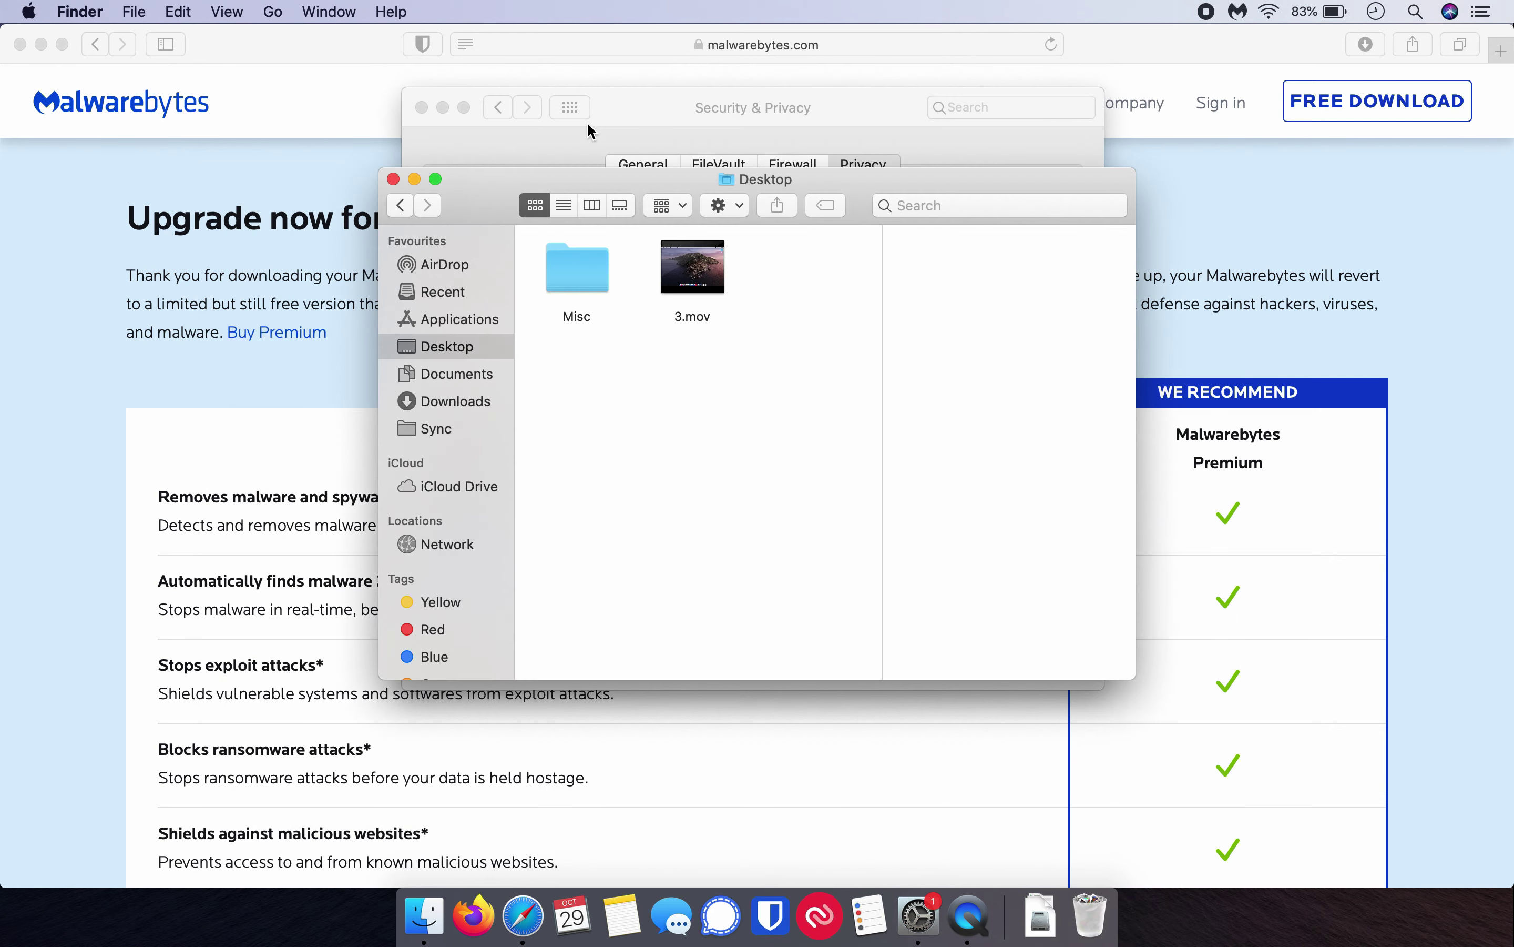
pyautogui.click(394, 180)
pyautogui.click(421, 109)
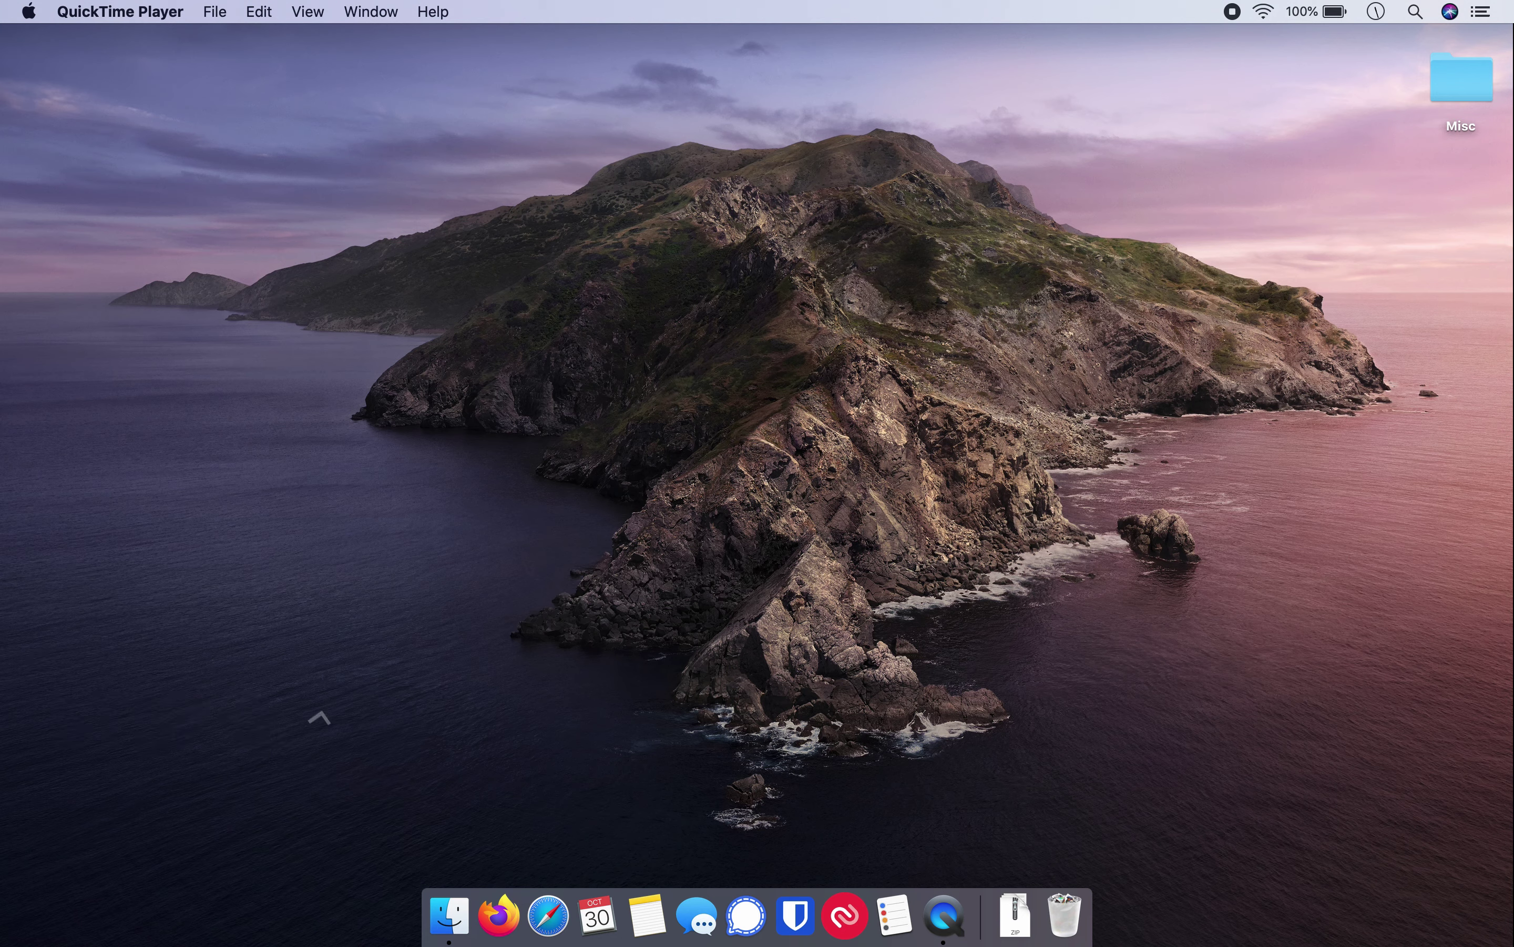
# Search the Mac for "disk utility" and open the Disk Utility application
pyautogui.press('super+space')
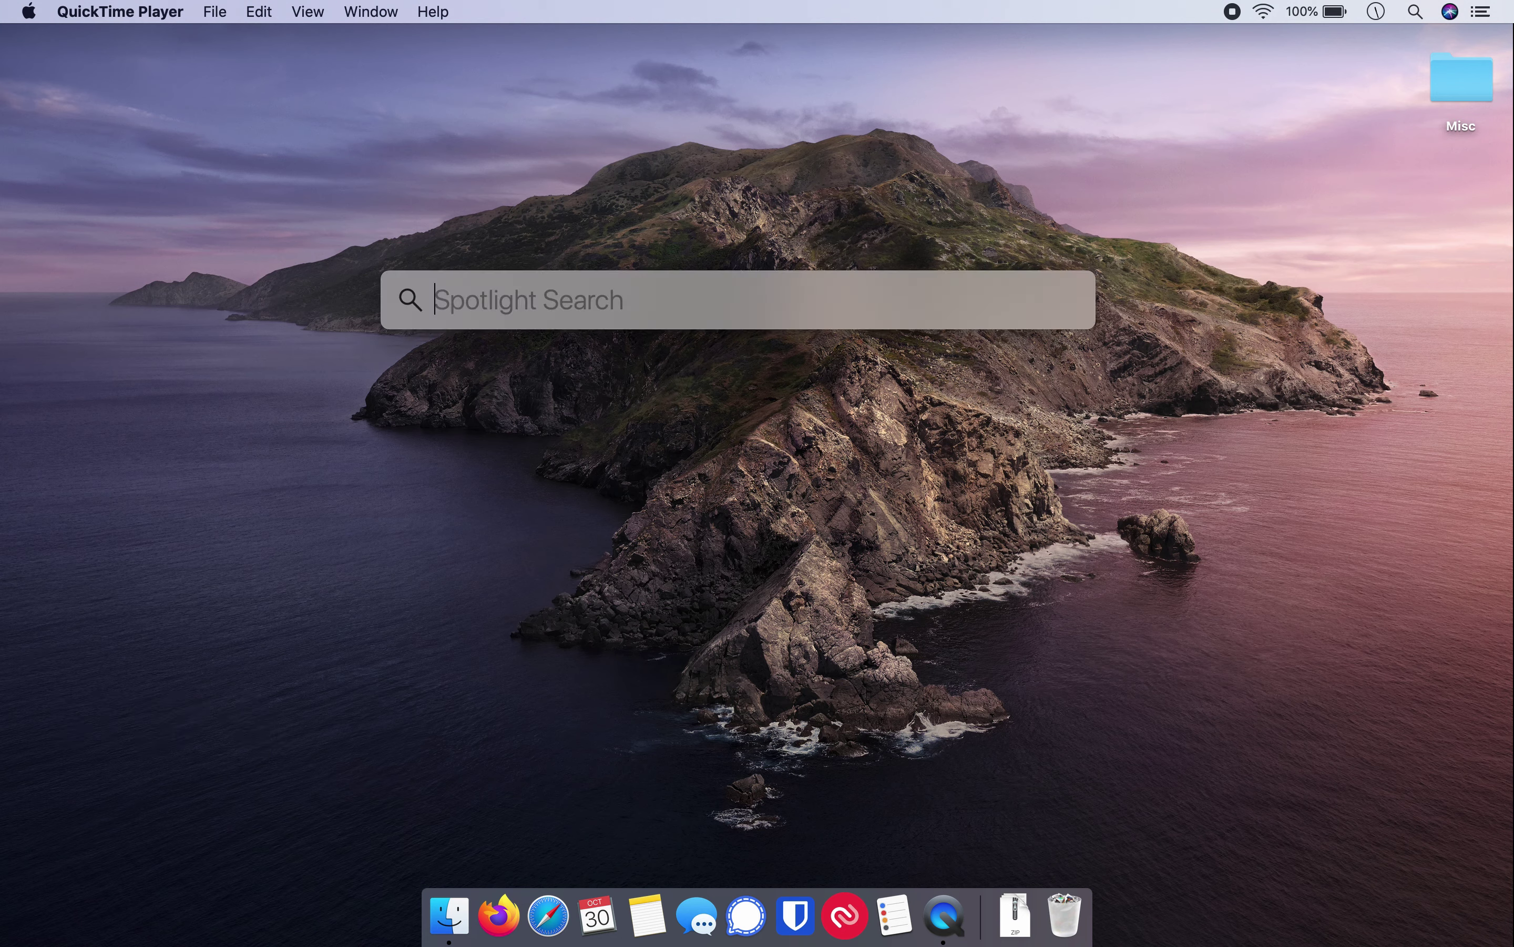
pyautogui.write('disk utility')
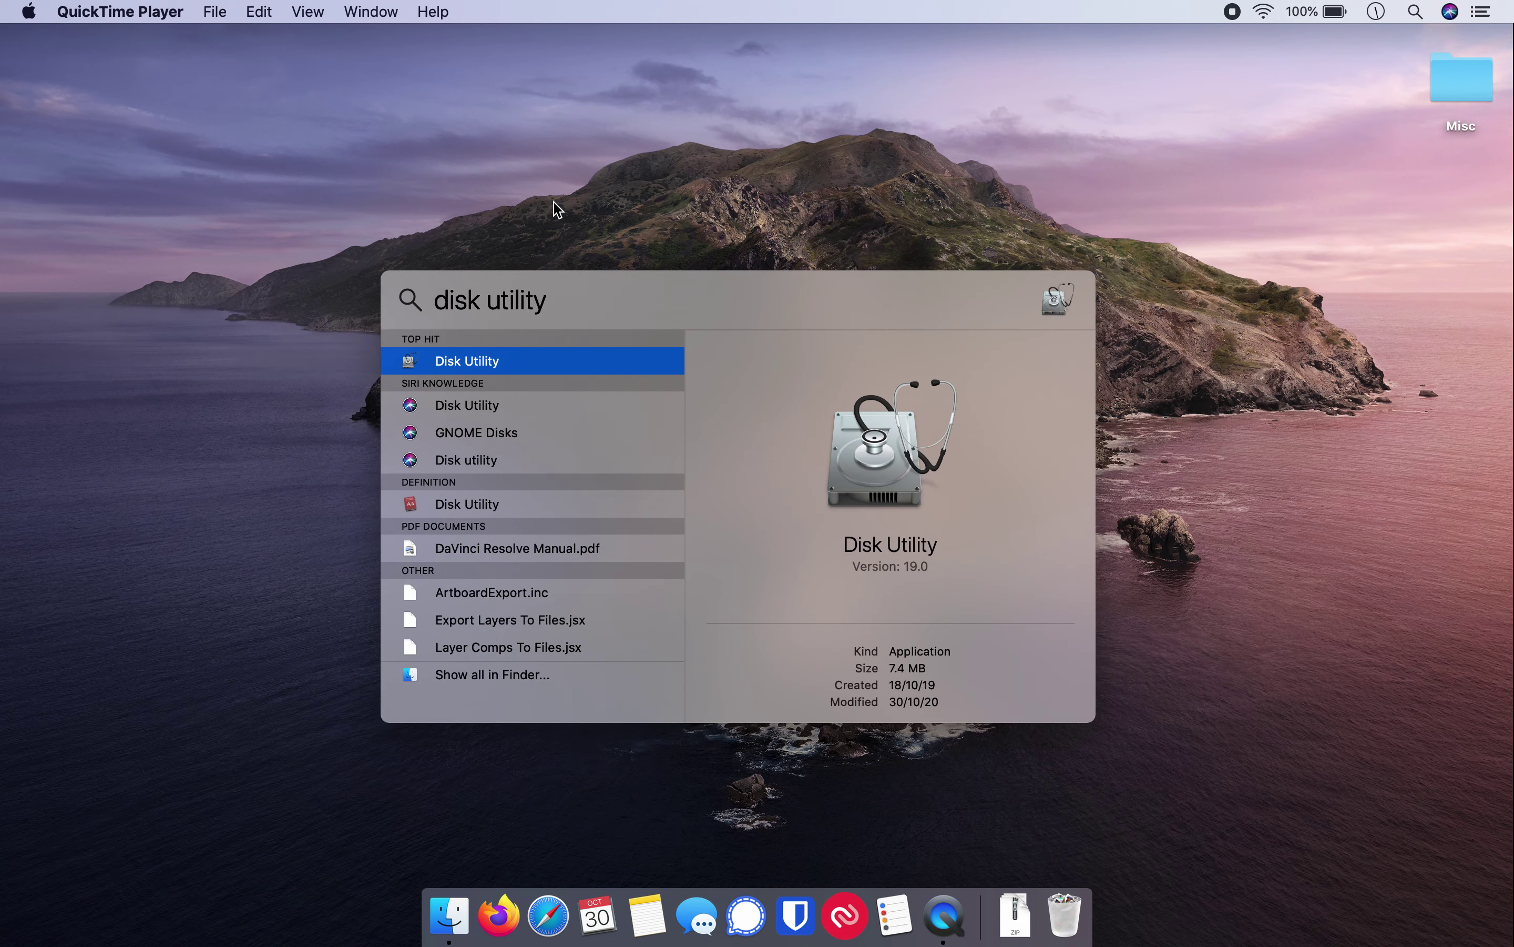
pyautogui.click(489, 366)
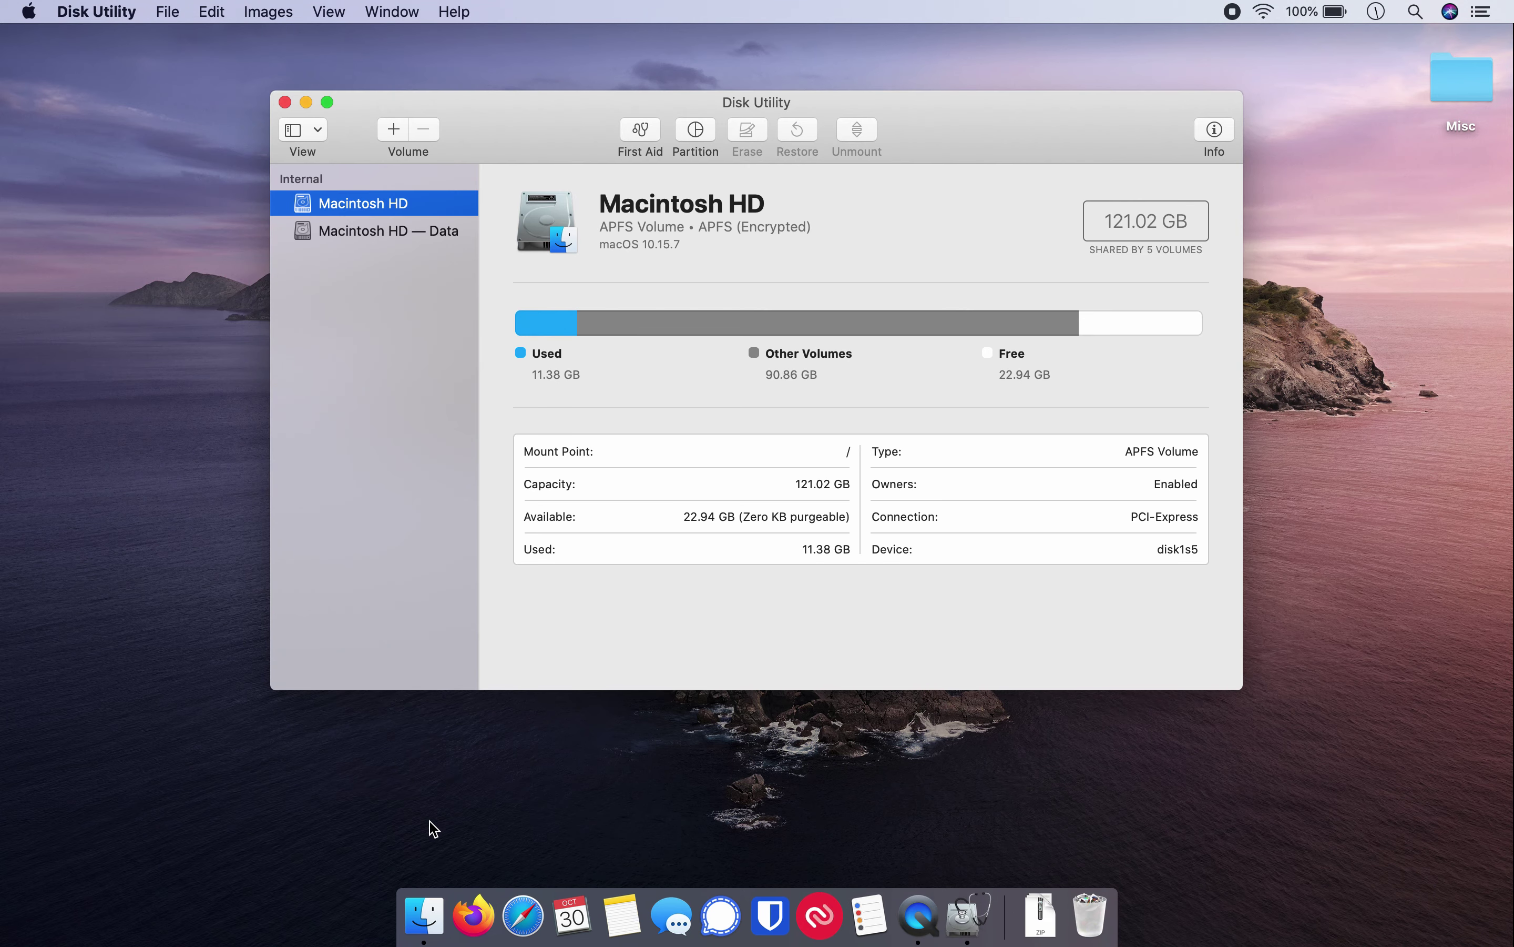
# In Finder, show the Applications folder as icons, locate Disk Utility in its Utilities folder, and close the Finder window
pyautogui.click(420, 923)
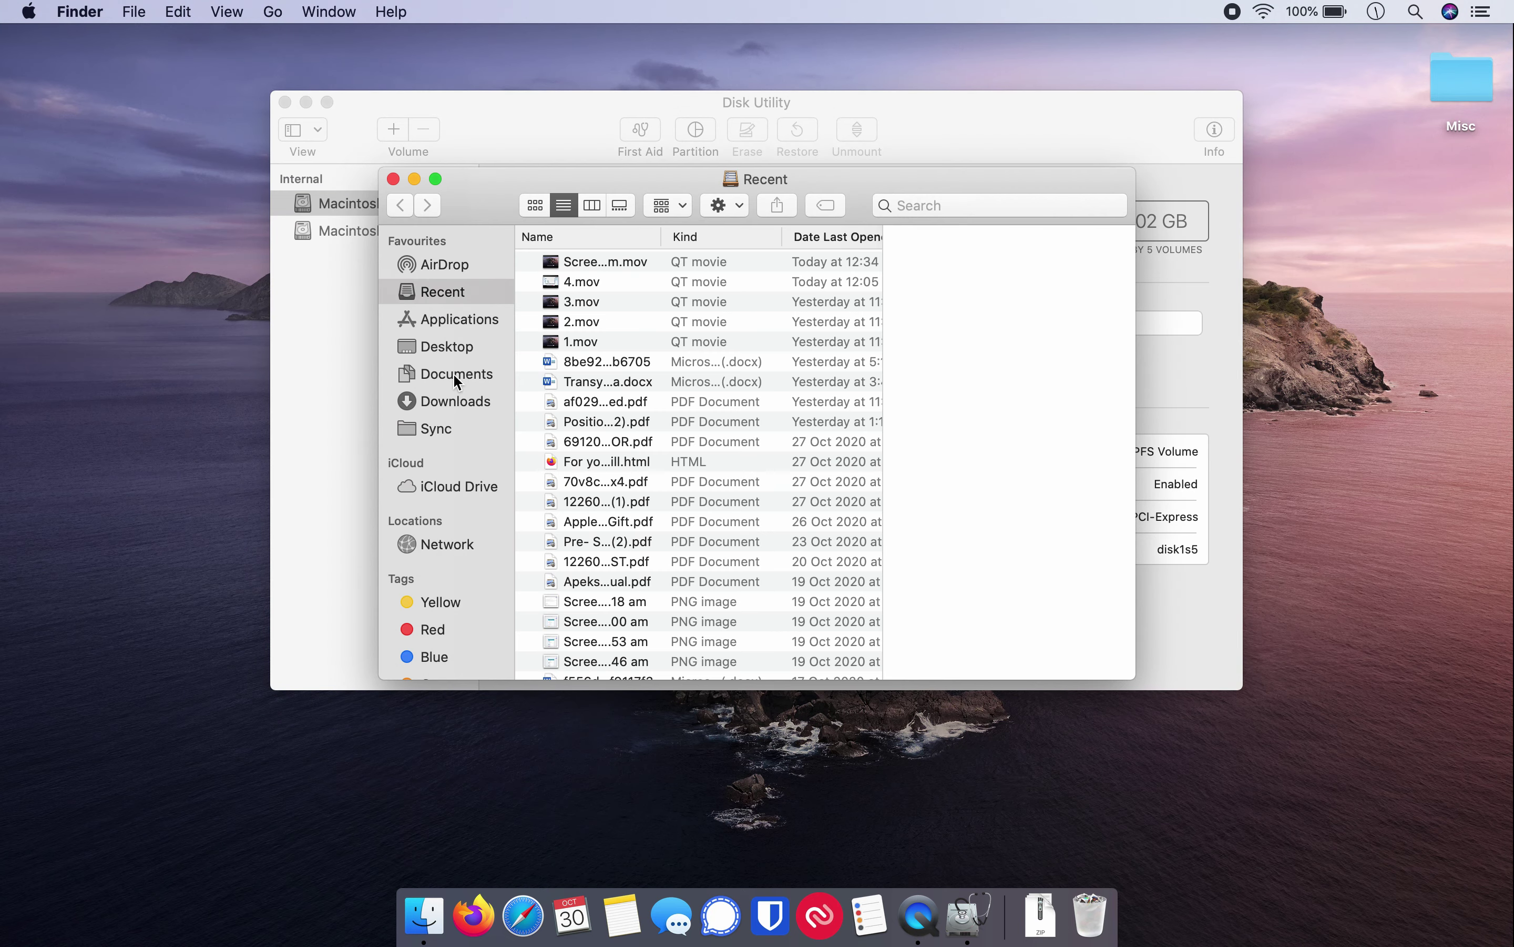
pyautogui.click(451, 321)
pyautogui.click(707, 341)
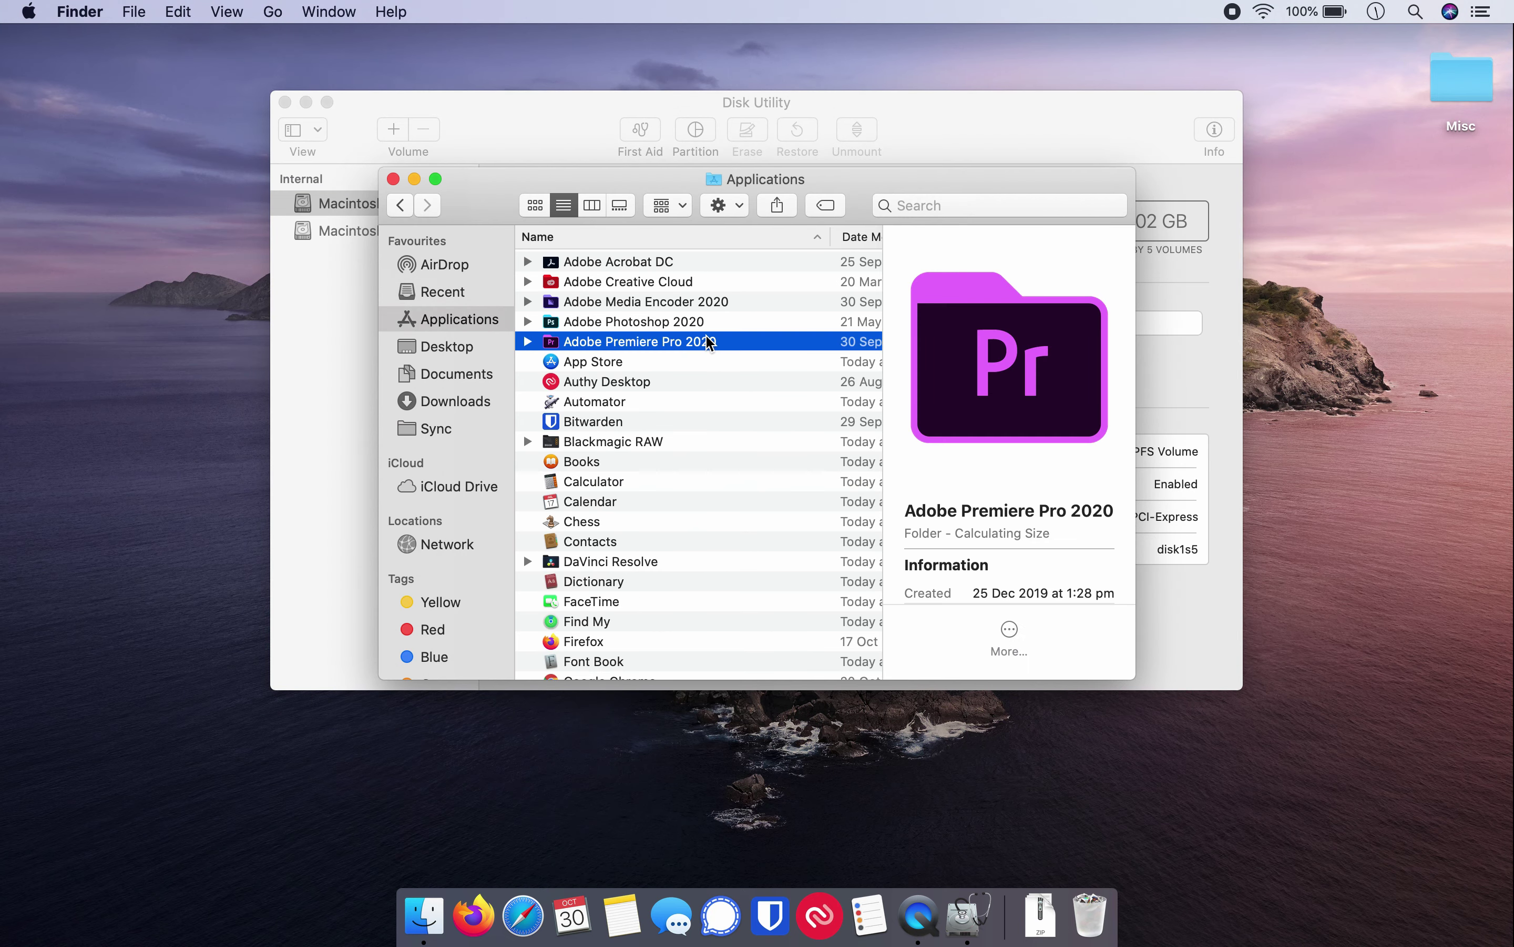
pyautogui.click(536, 207)
pyautogui.scroll(-15, 652, 356)
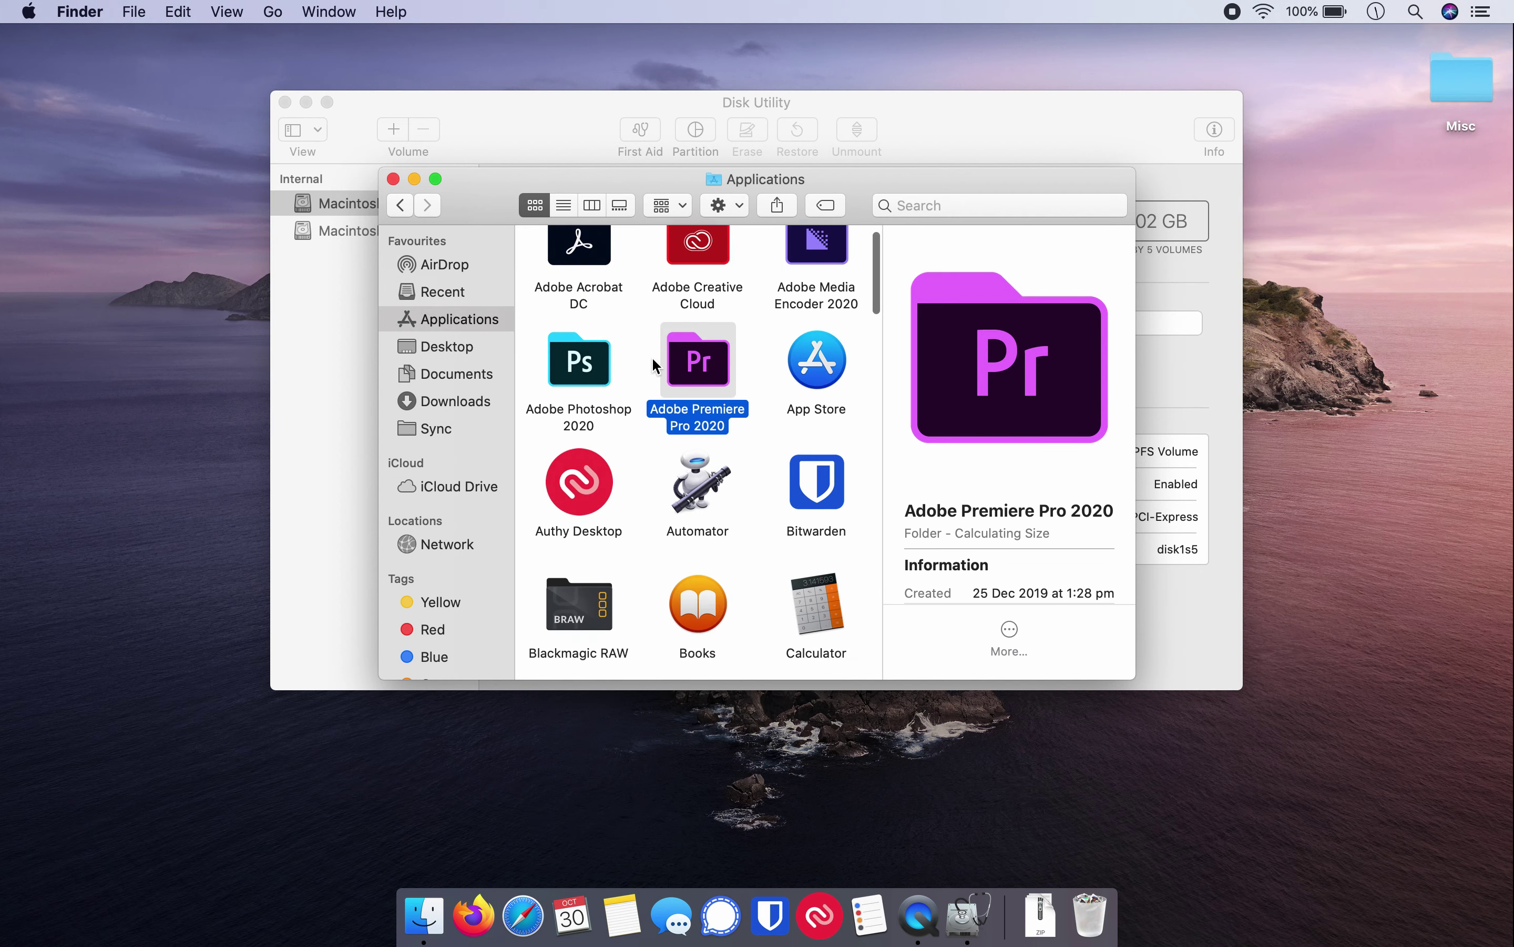
pyautogui.scroll(-10, 652, 356)
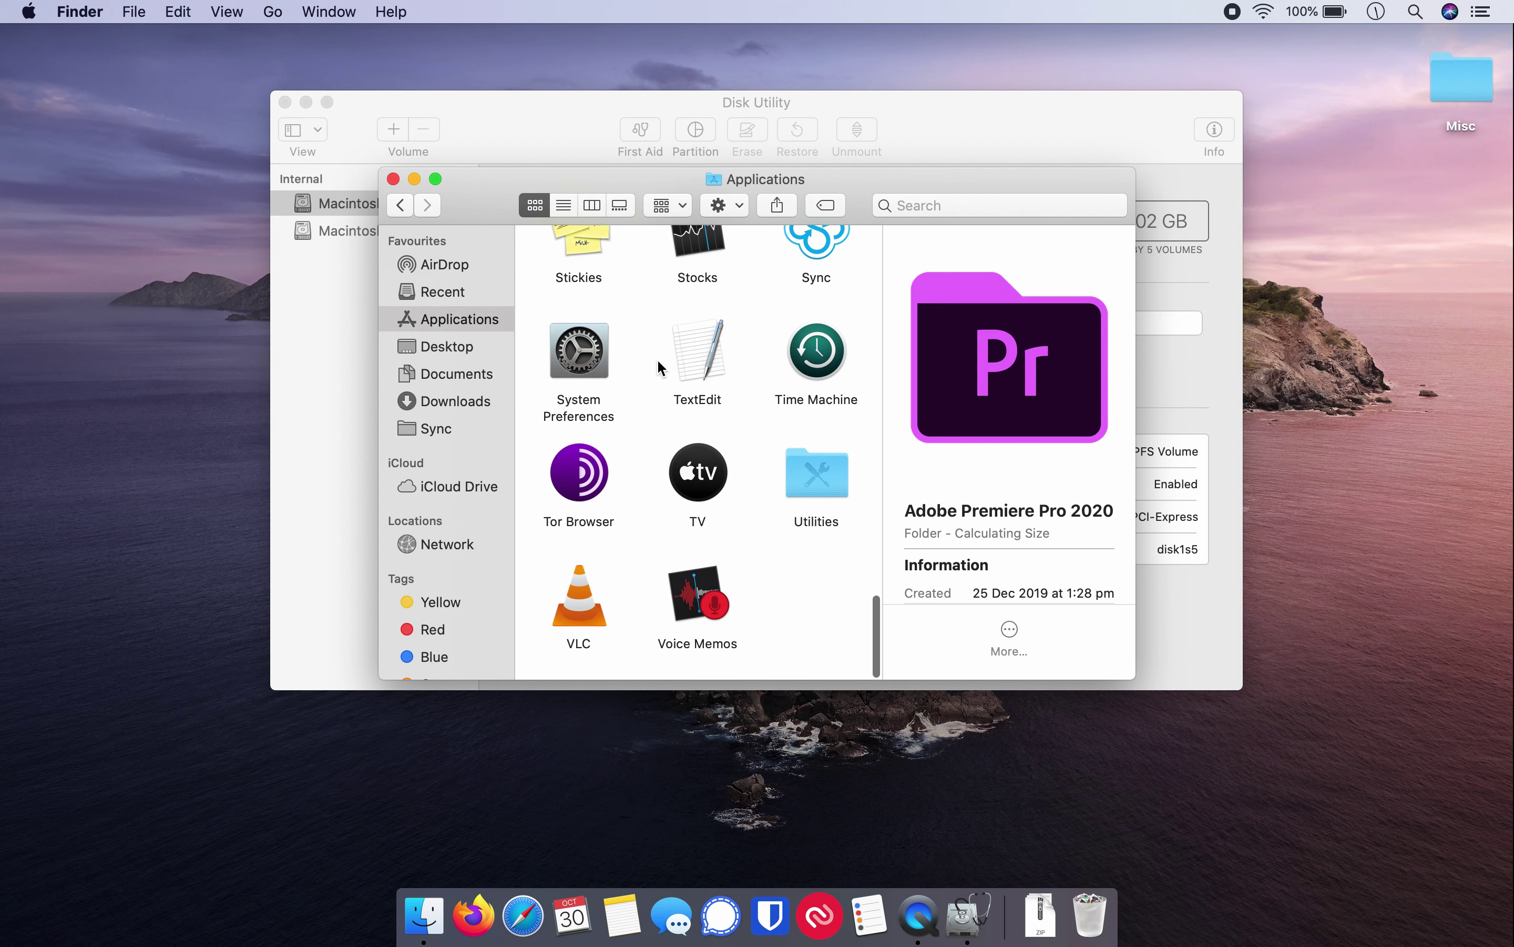
pyautogui.click(817, 470)
pyautogui.doubleClick(817, 471)
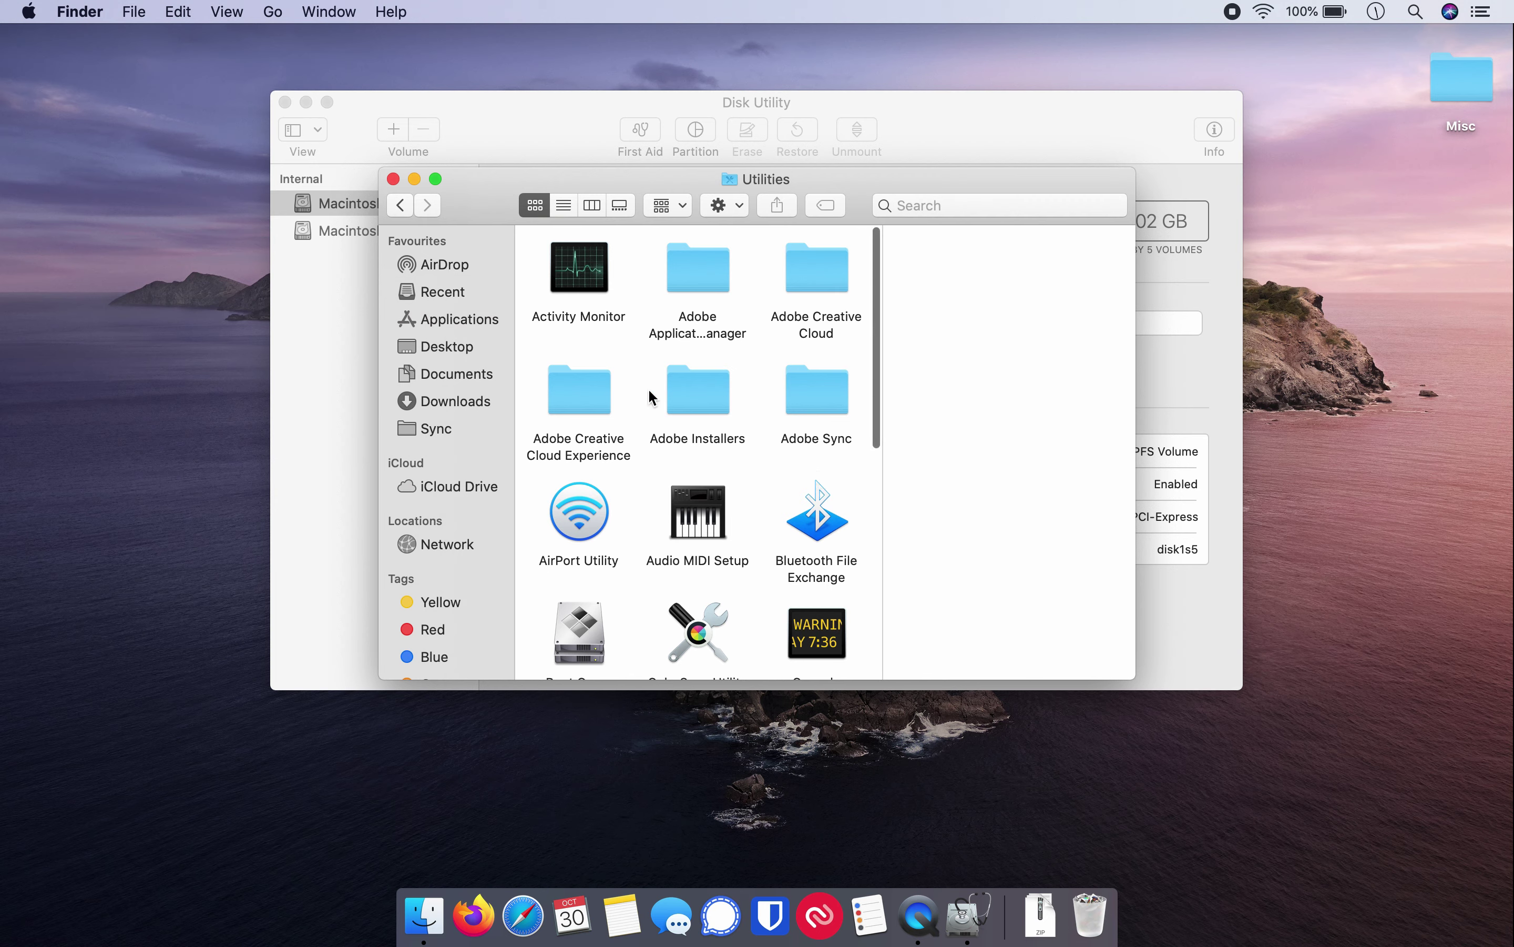
pyautogui.scroll(-5, 648, 388)
pyautogui.scroll(-3, 648, 388)
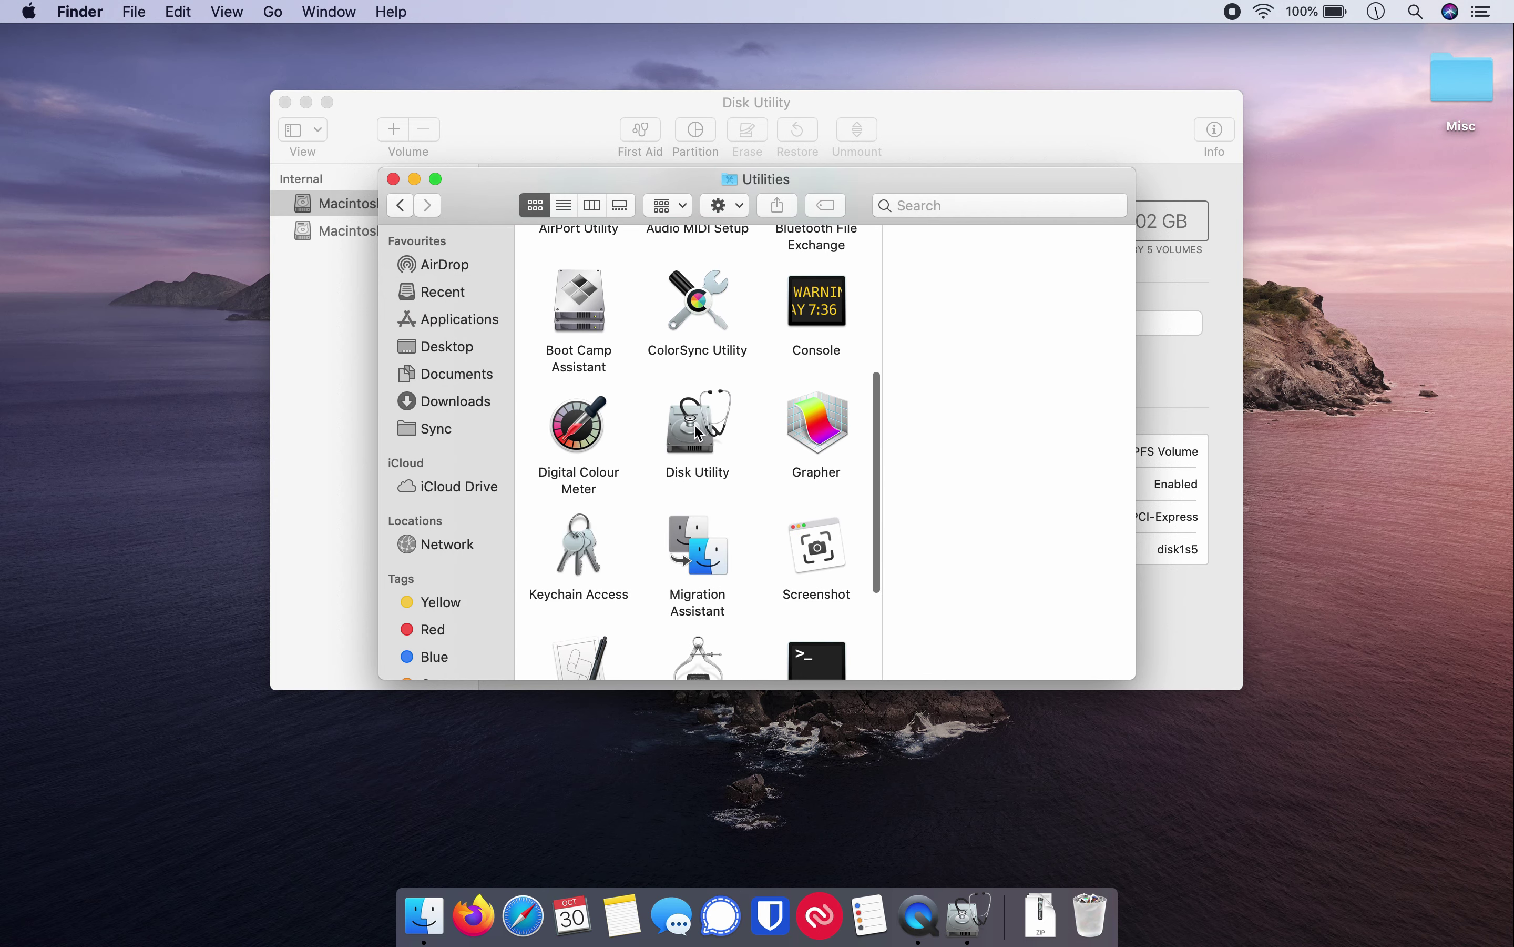
pyautogui.click(695, 426)
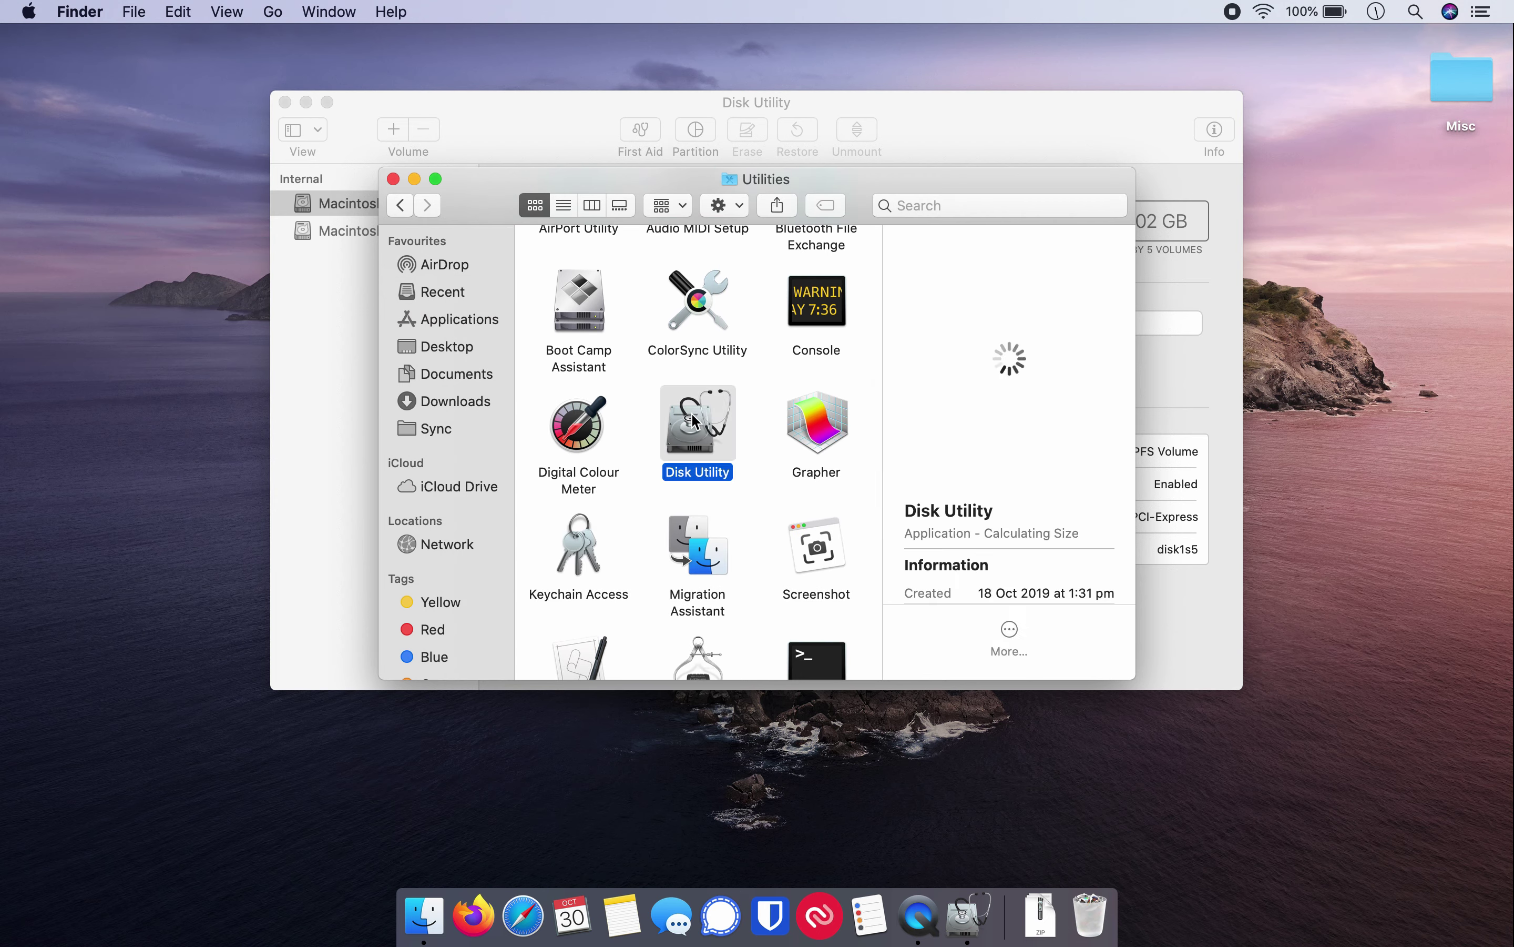
pyautogui.click(392, 180)
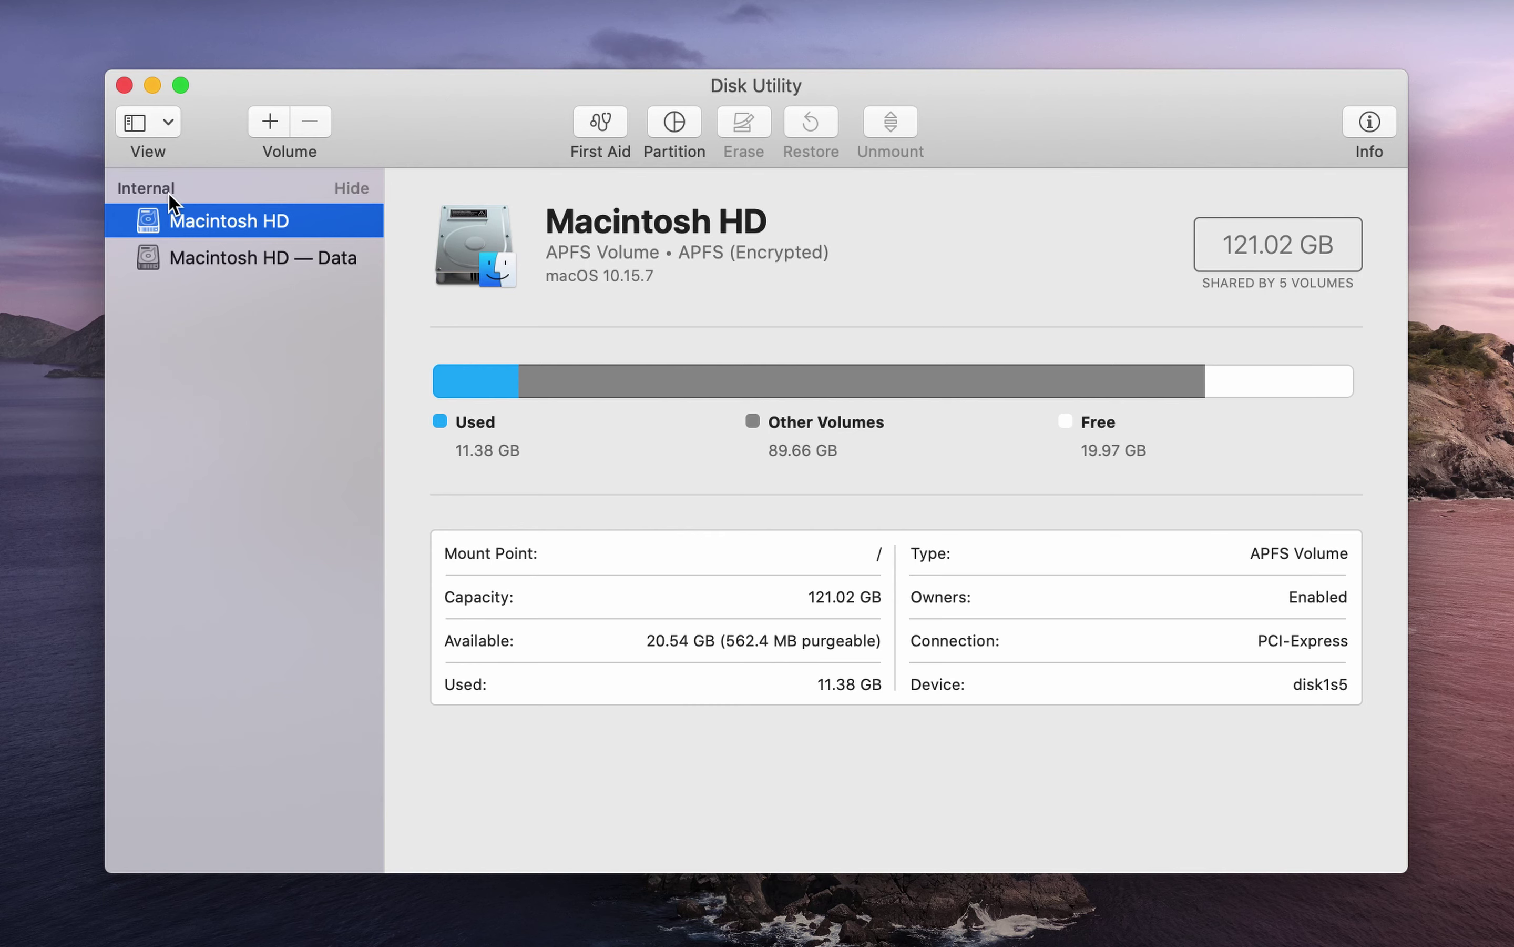
# Compare the storage usage of the Macintosh HD and Macintosh HD — Data volumes
pyautogui.click(216, 257)
pyautogui.click(221, 224)
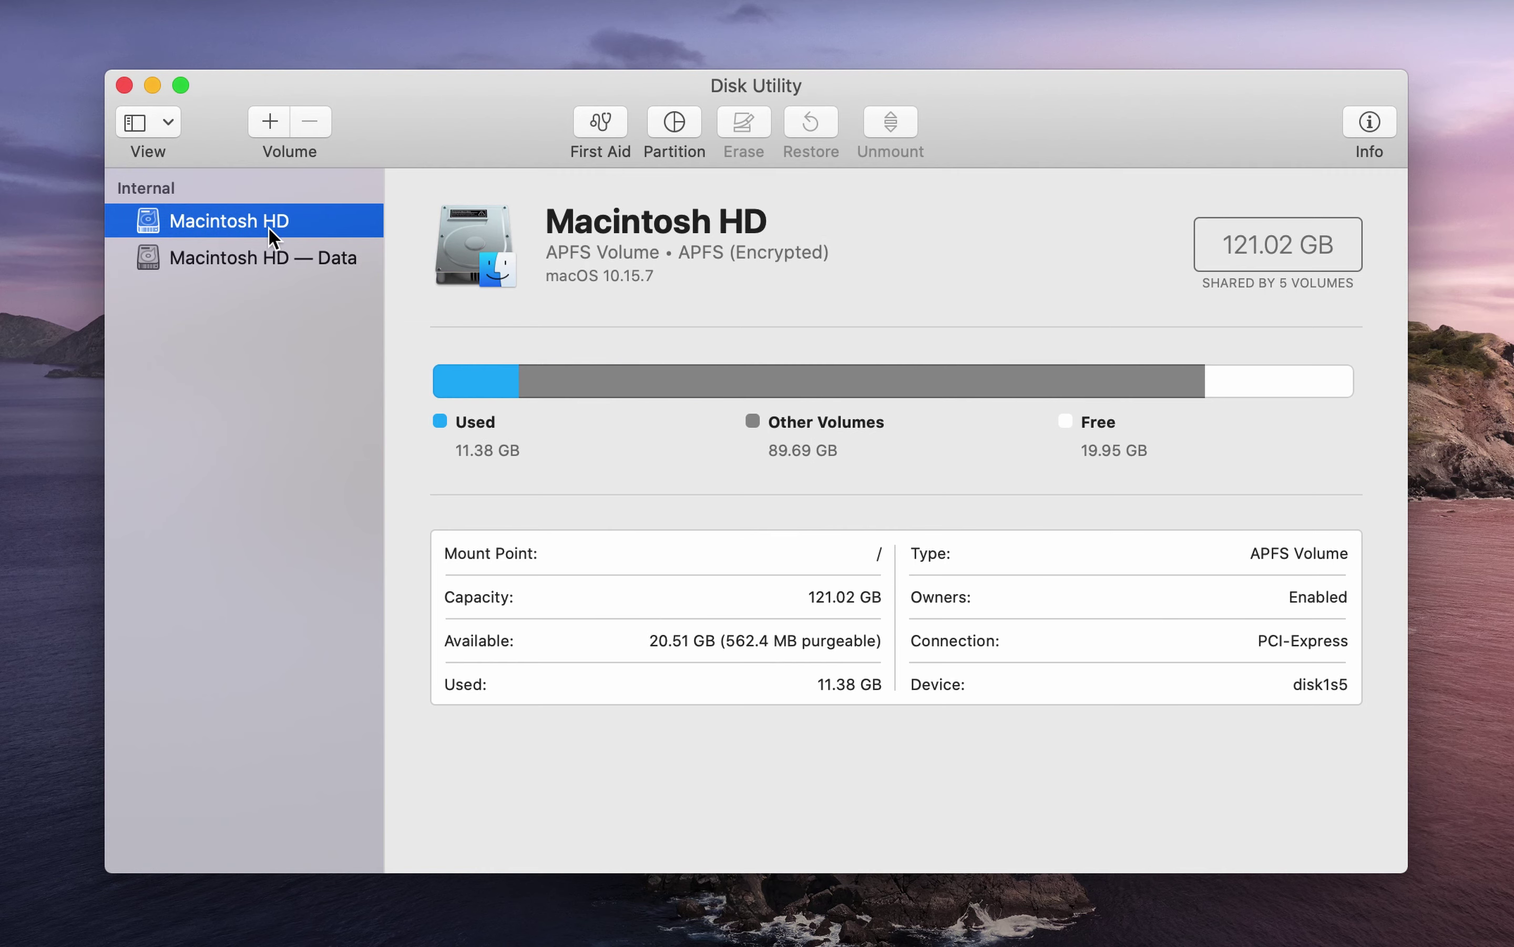
pyautogui.click(275, 253)
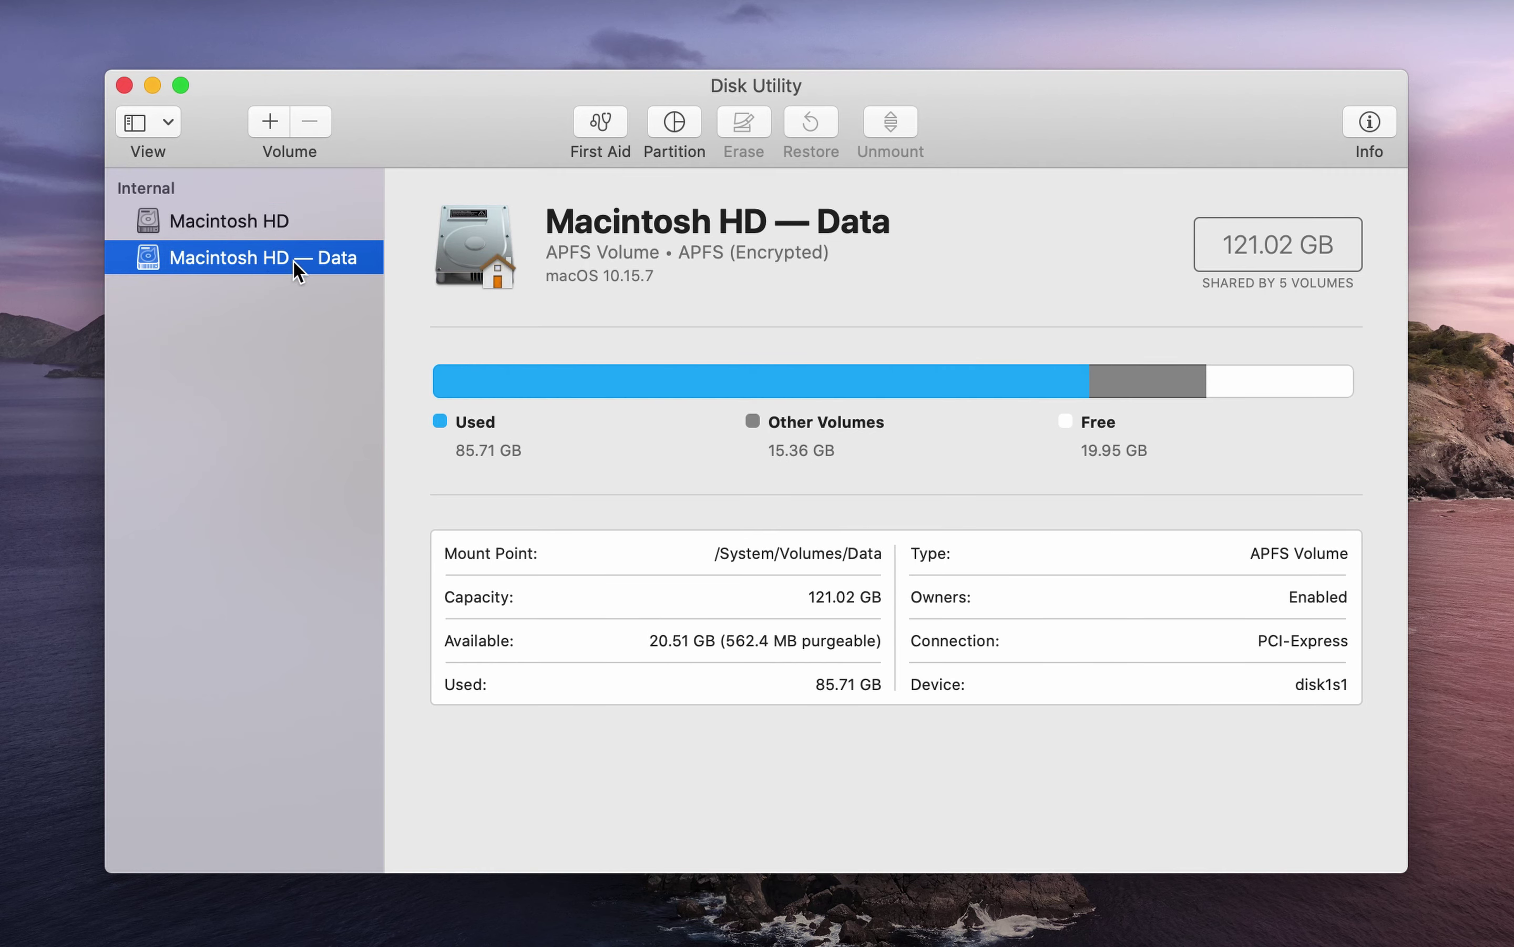
pyautogui.click(260, 229)
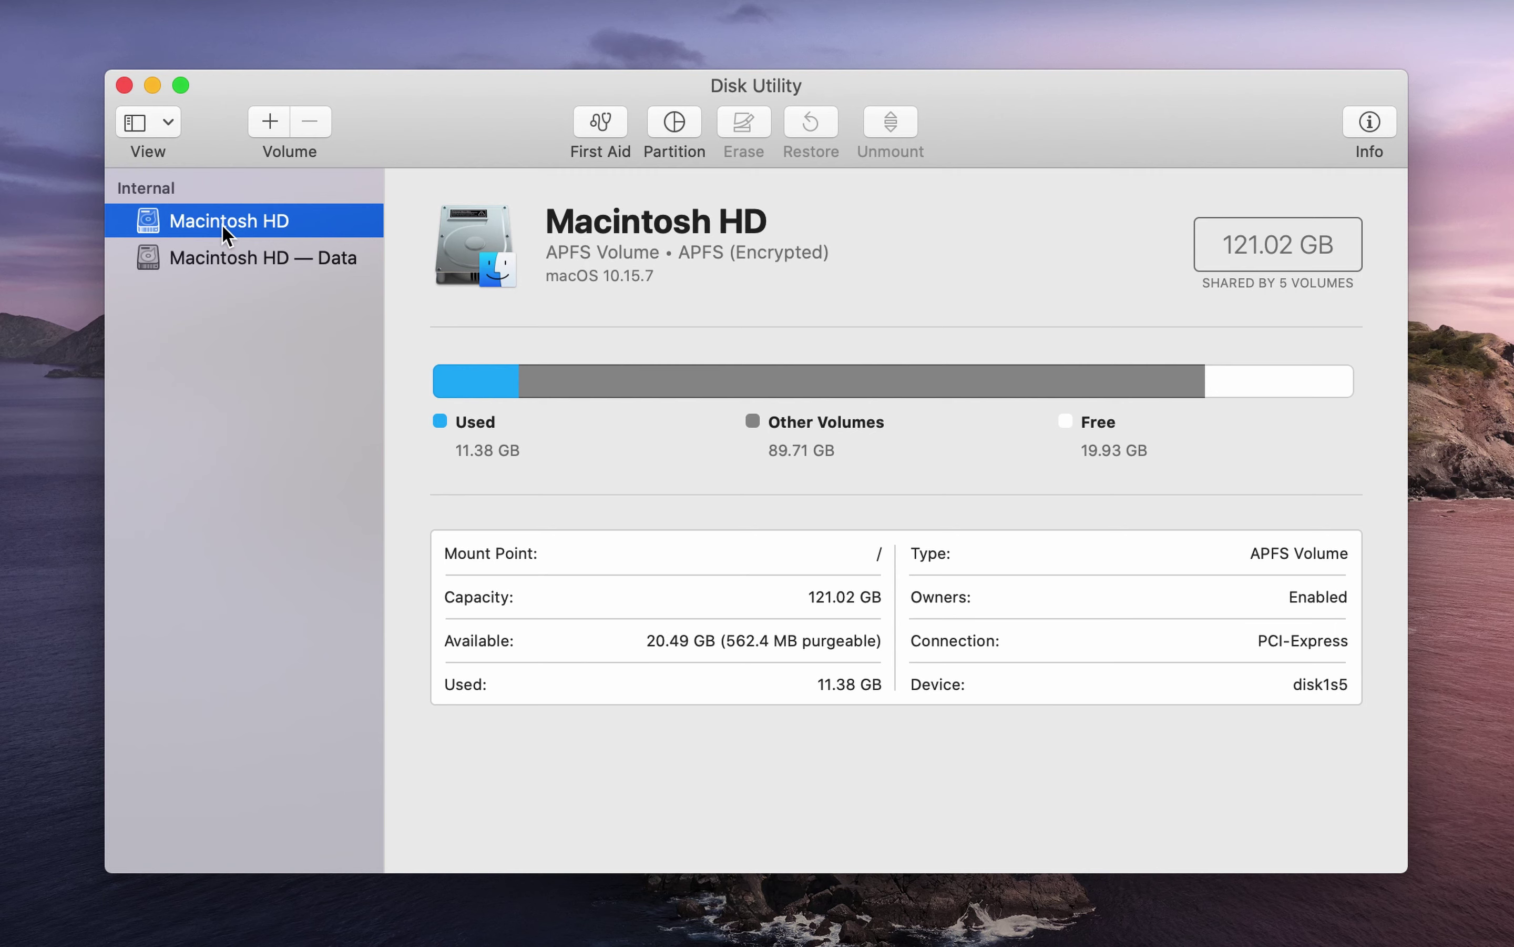
pyautogui.click(221, 258)
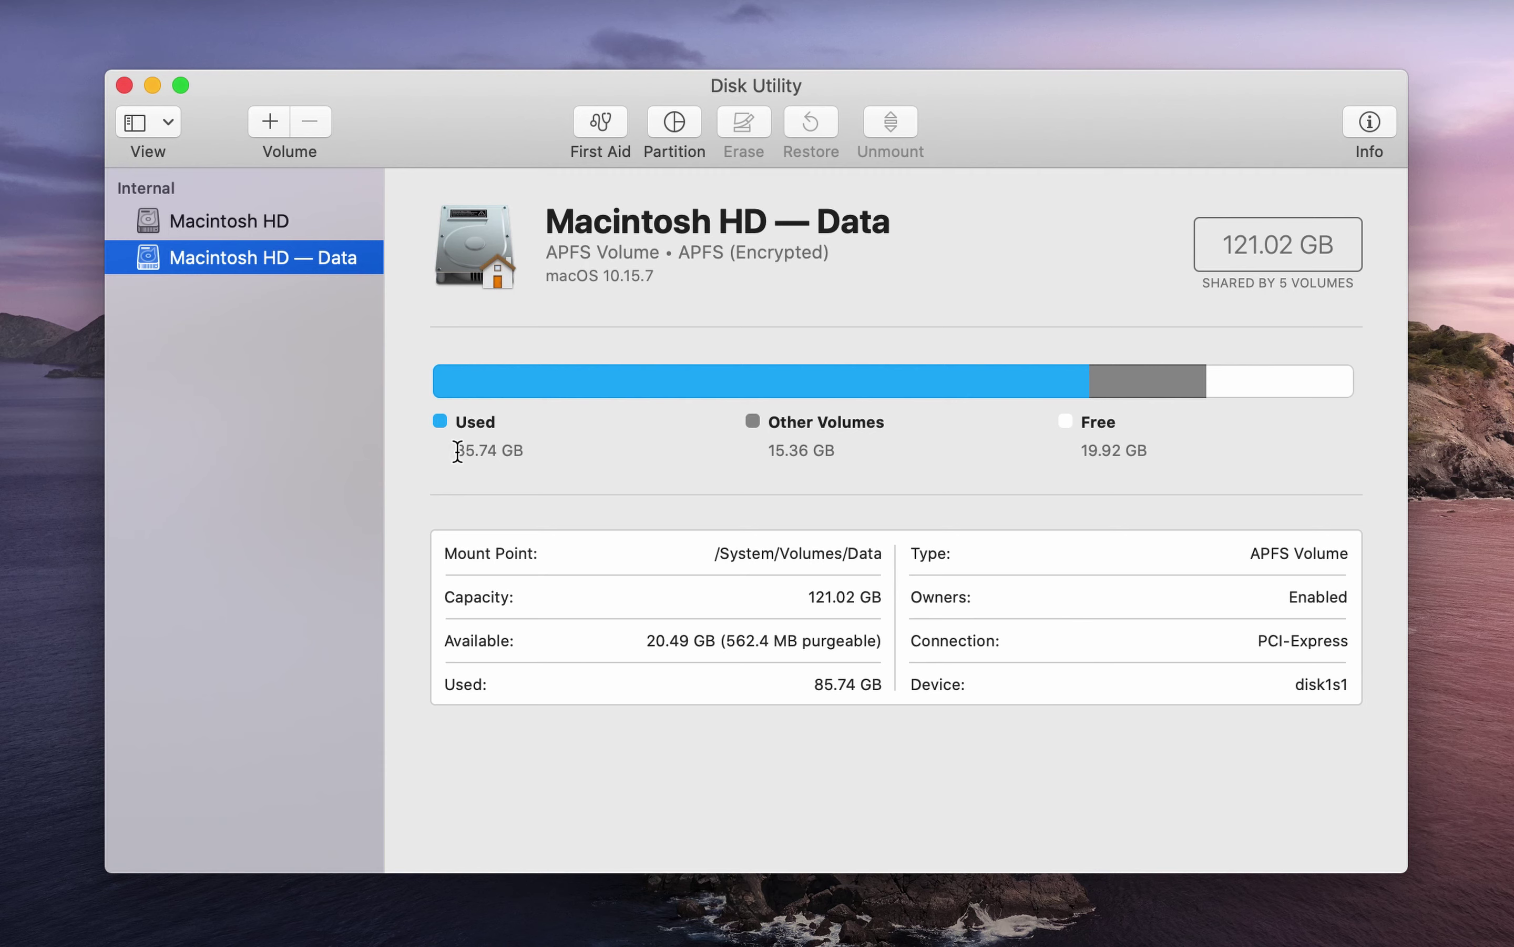
pyautogui.moveTo(476, 451); pyautogui.dragTo(458, 451)
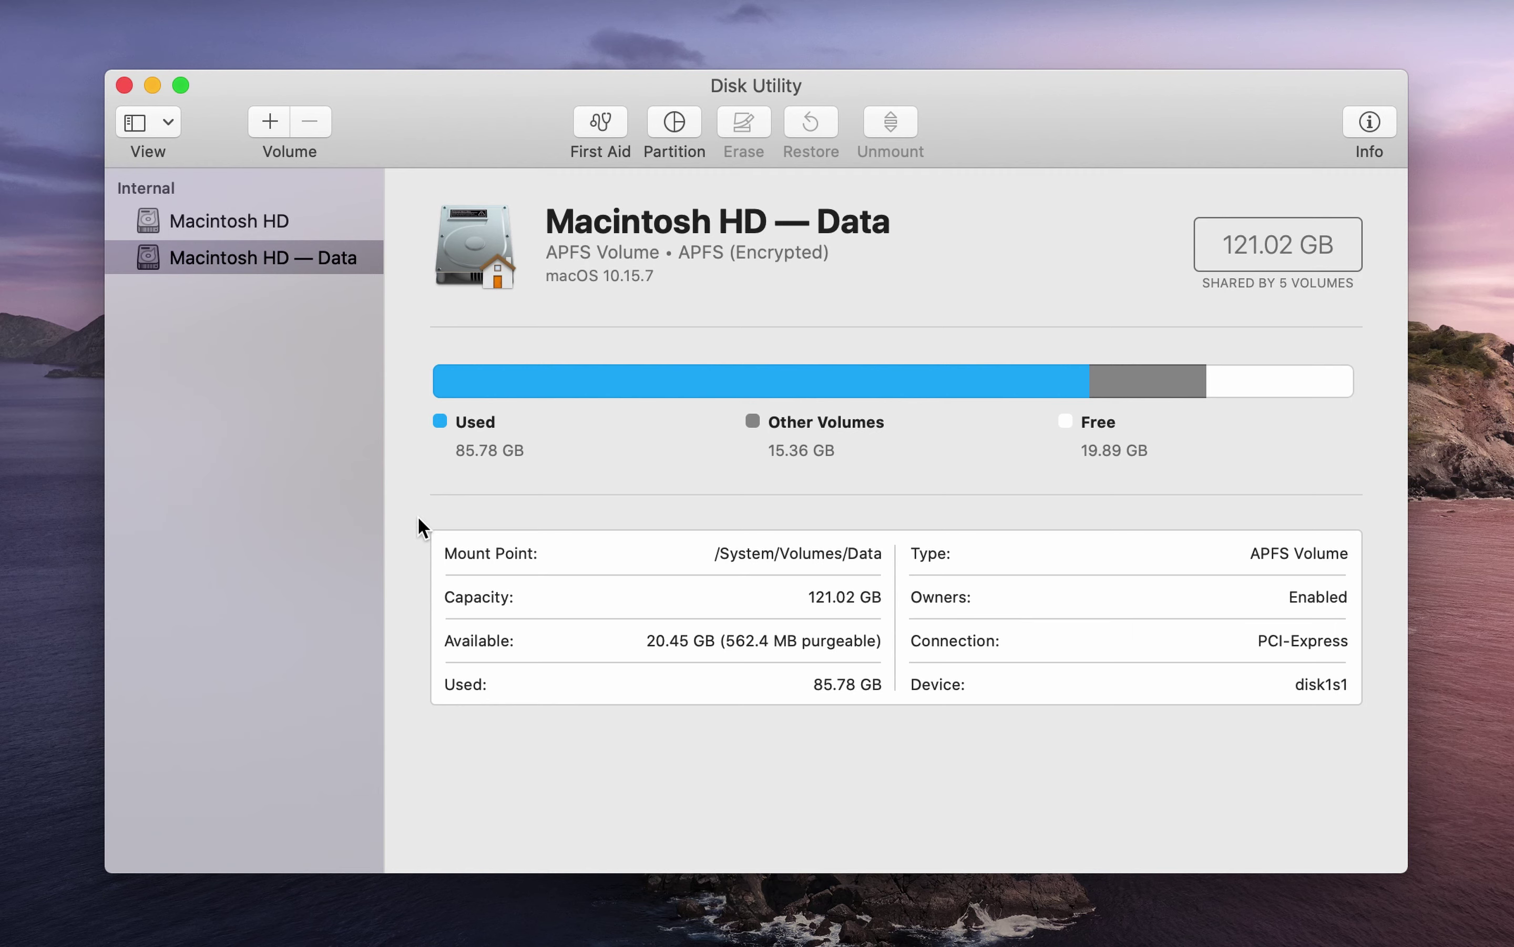
# Run First Aid on the Macintosh HD — Data volume, review its details log, and quit Disk Utility
pyautogui.click(294, 257)
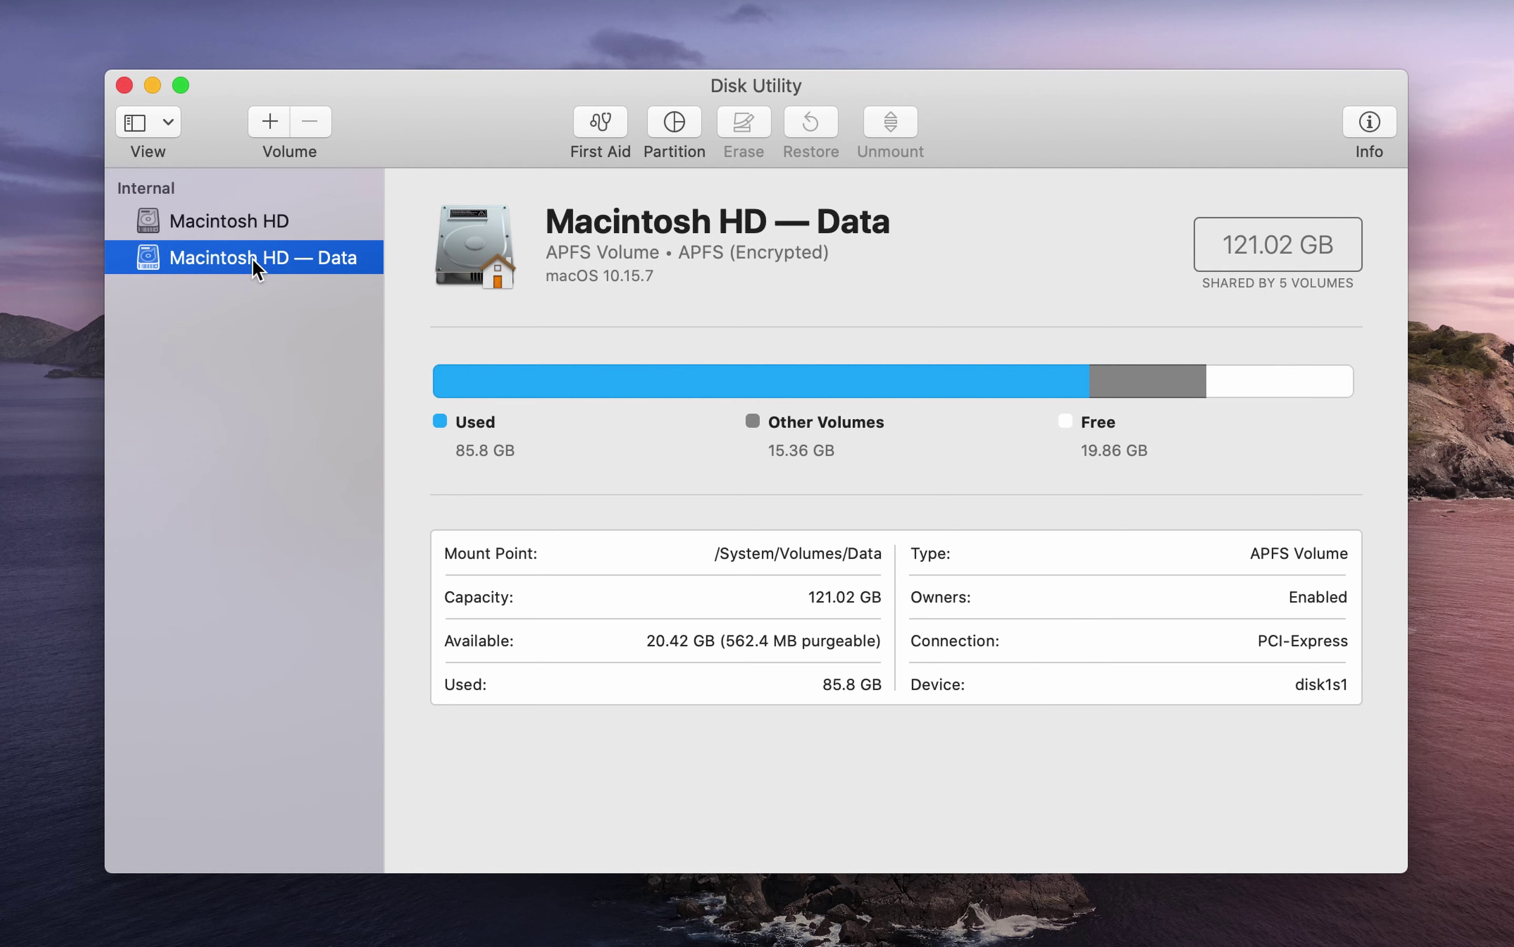
pyautogui.click(601, 123)
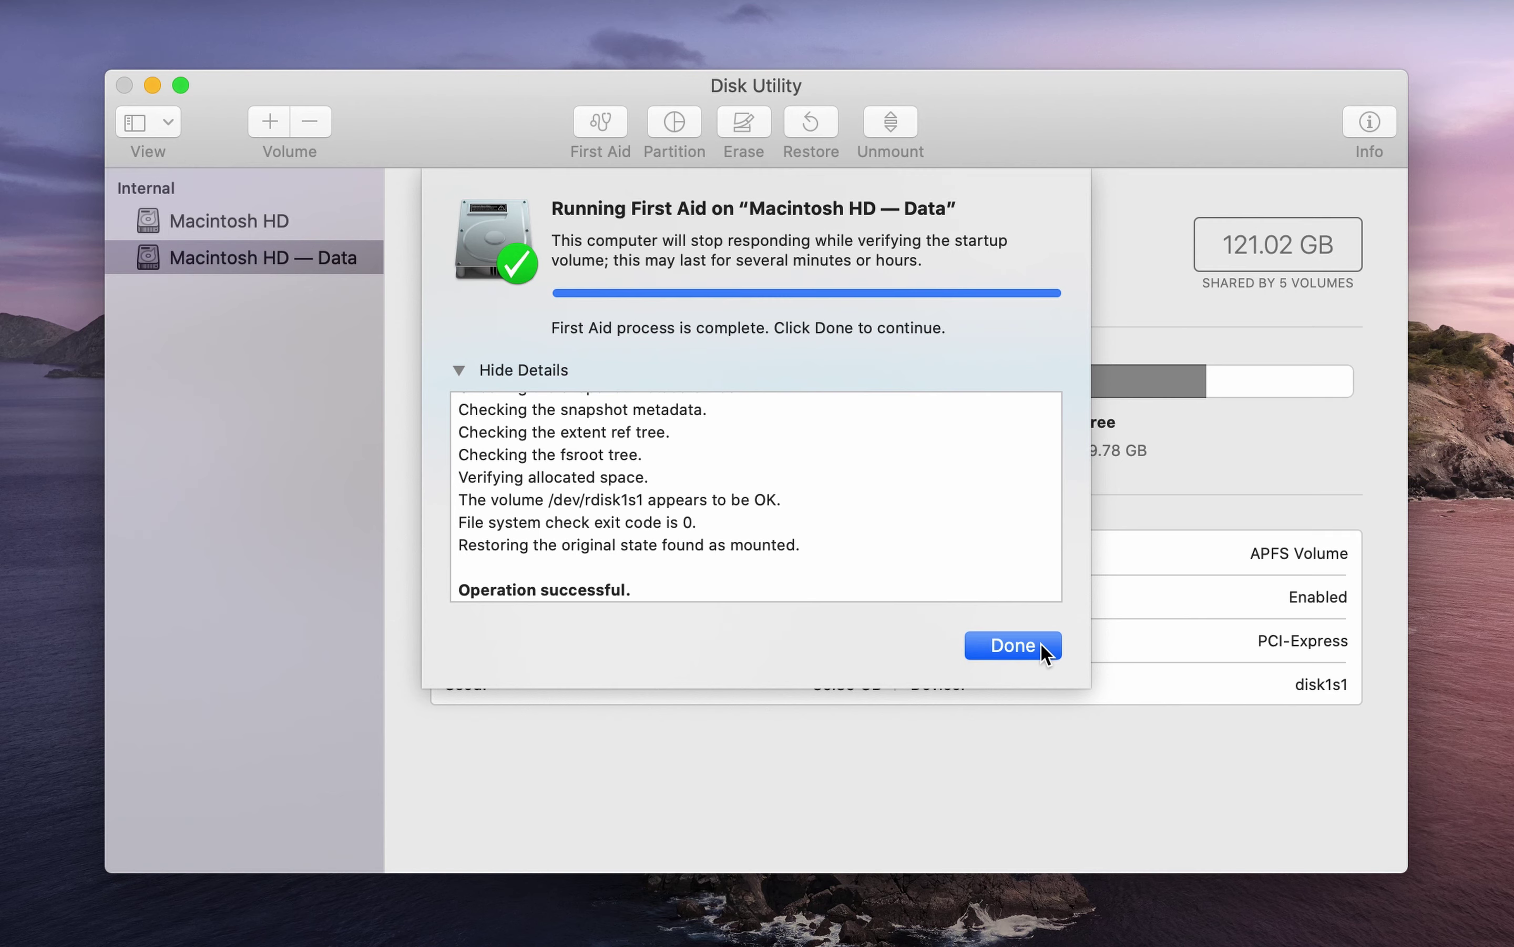
pyautogui.scroll(5, 798, 539)
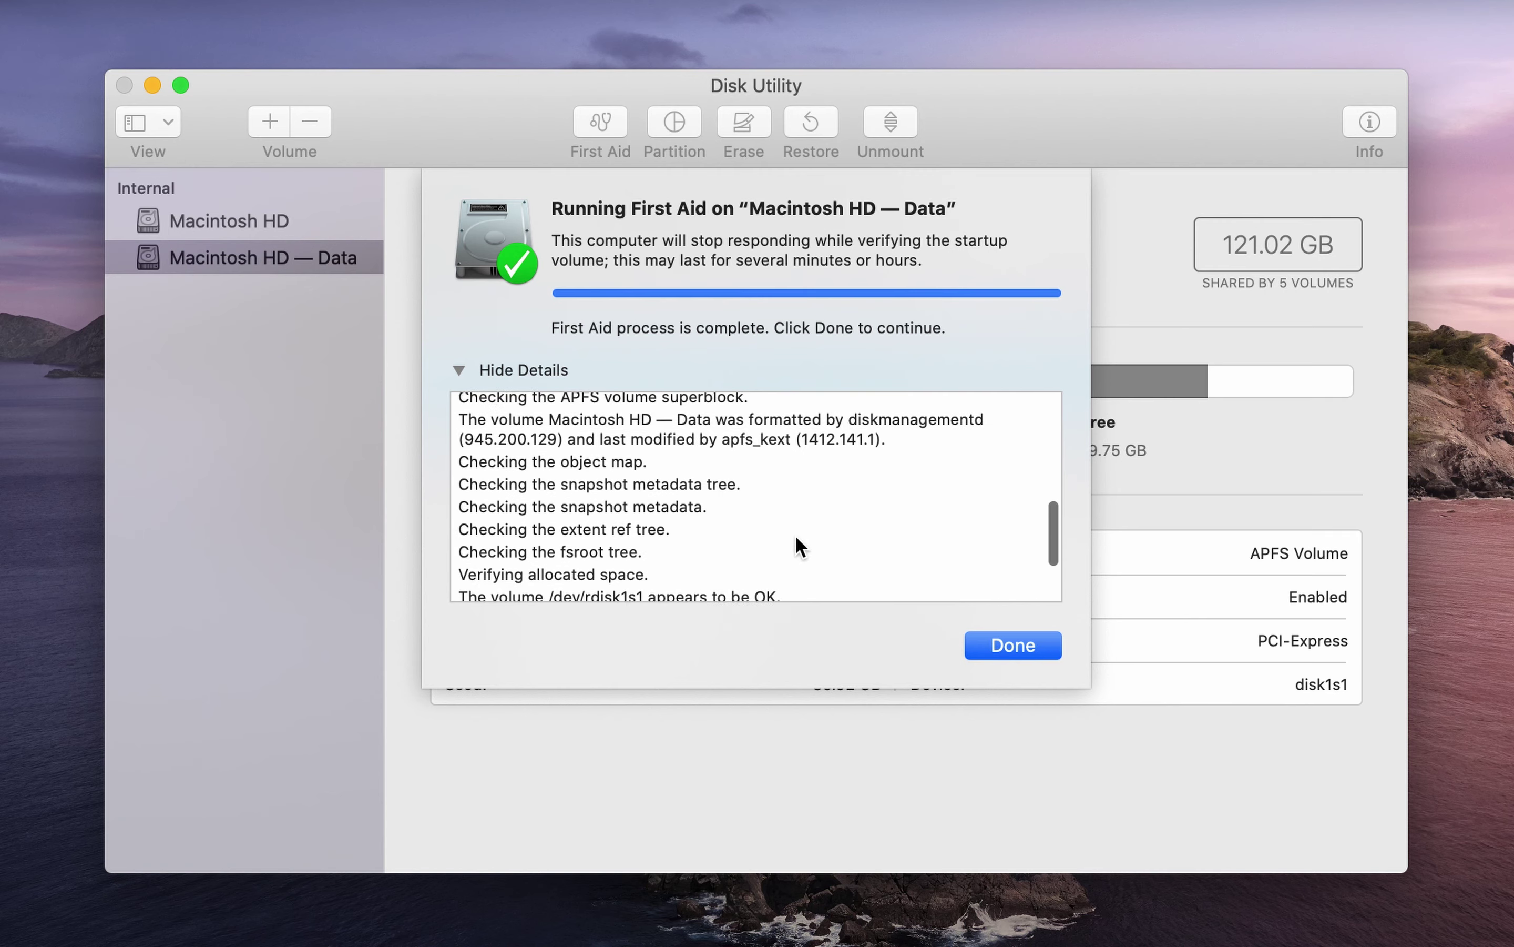
pyautogui.scroll(3, 796, 537)
pyautogui.scroll(-10, 796, 537)
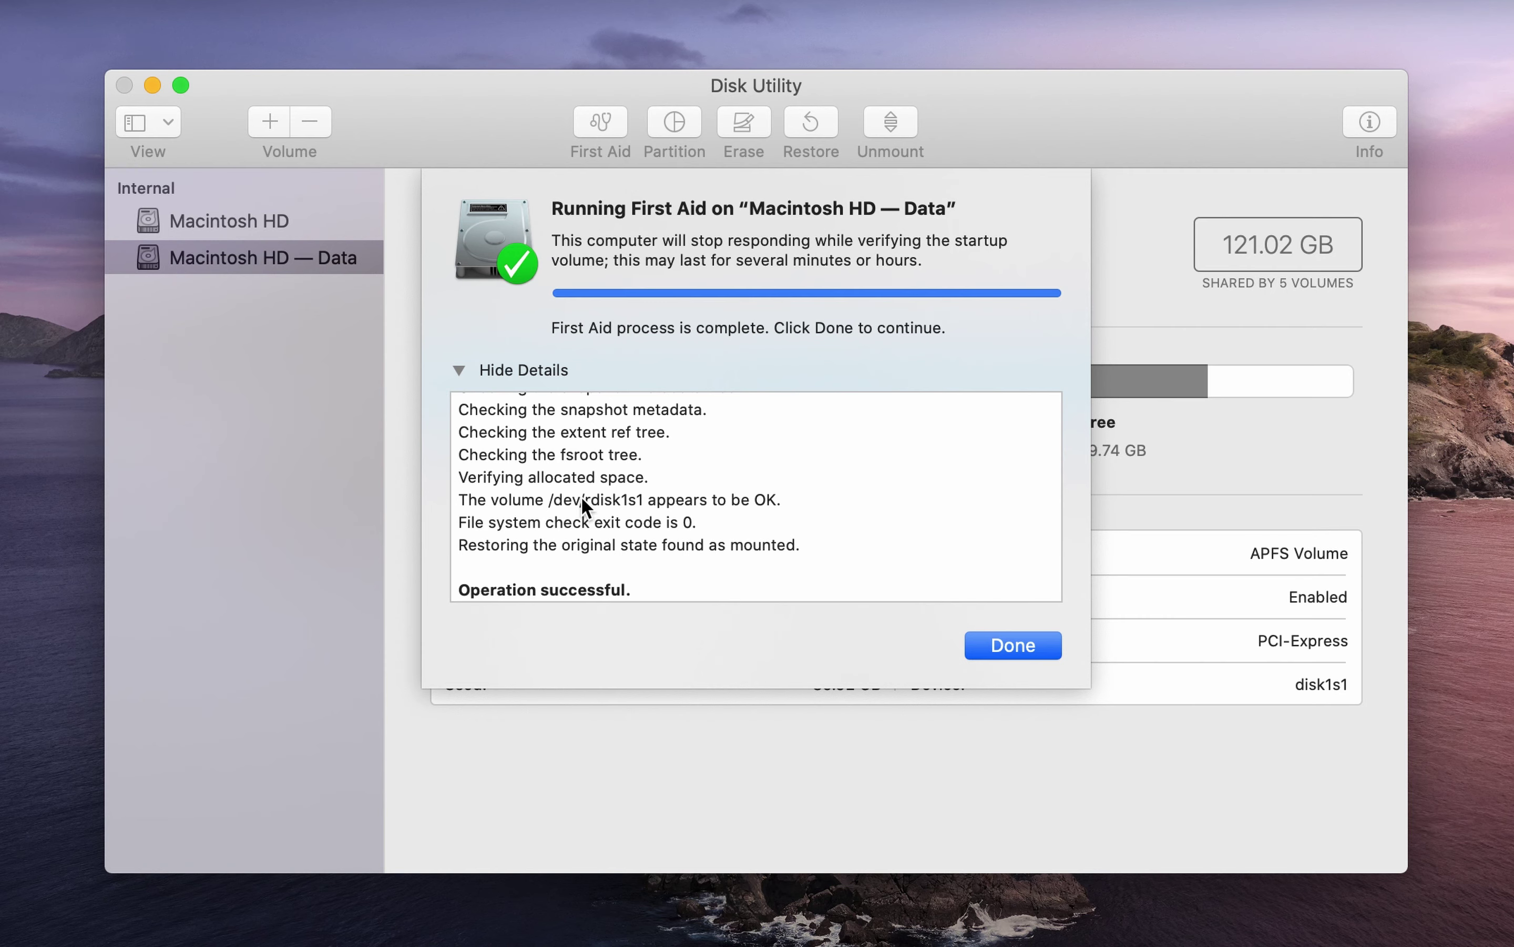
pyautogui.scroll(-2, 527, 558)
pyautogui.click(1000, 644)
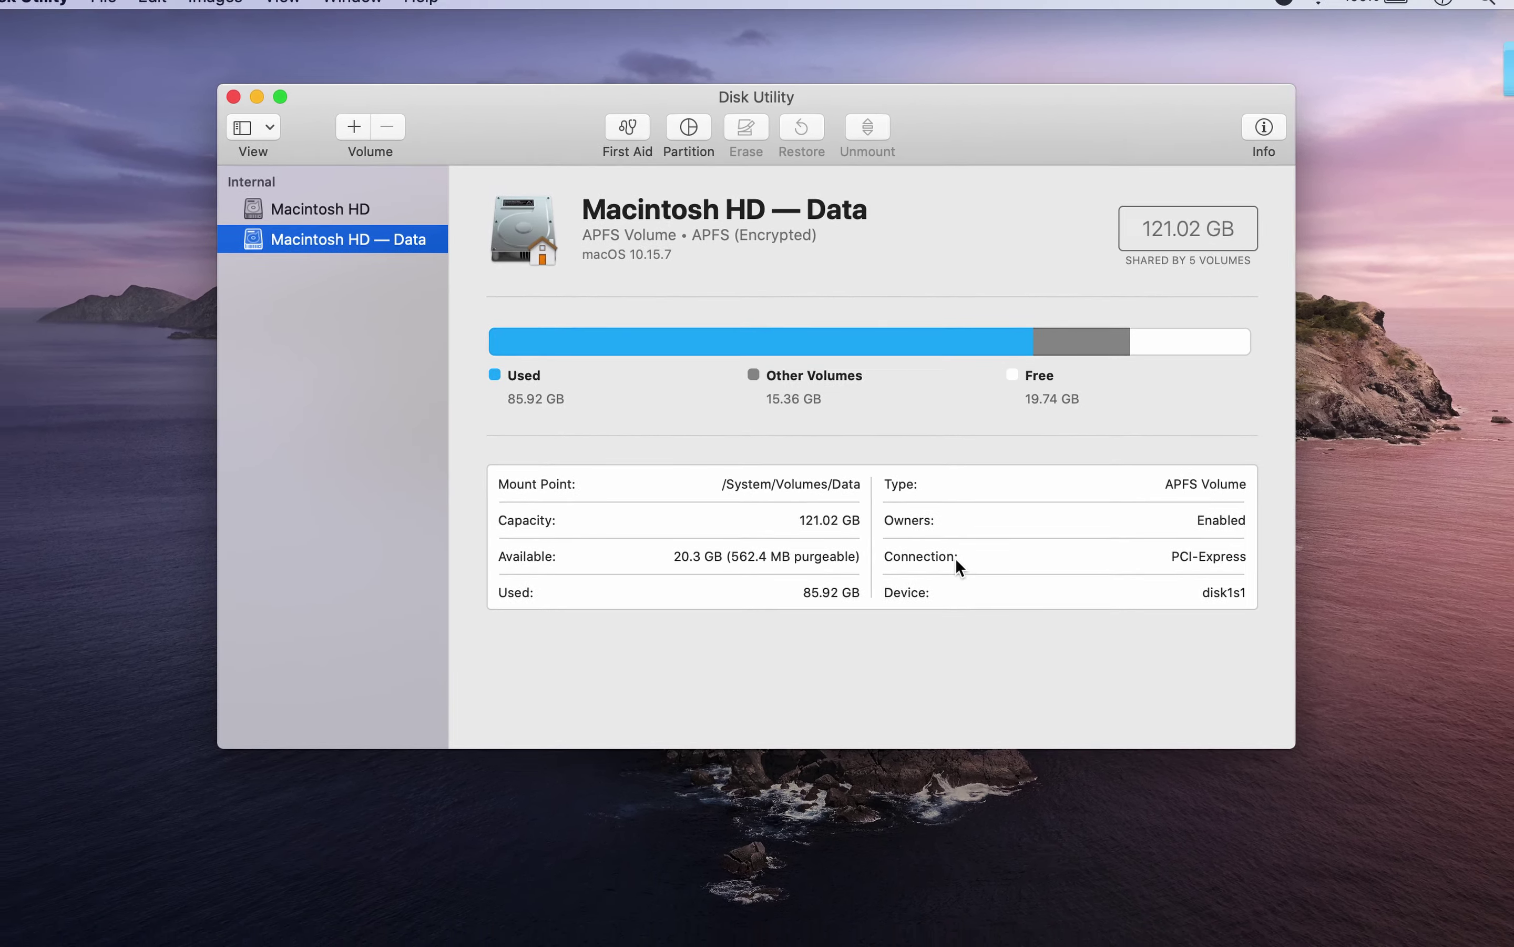
pyautogui.press('super+q')
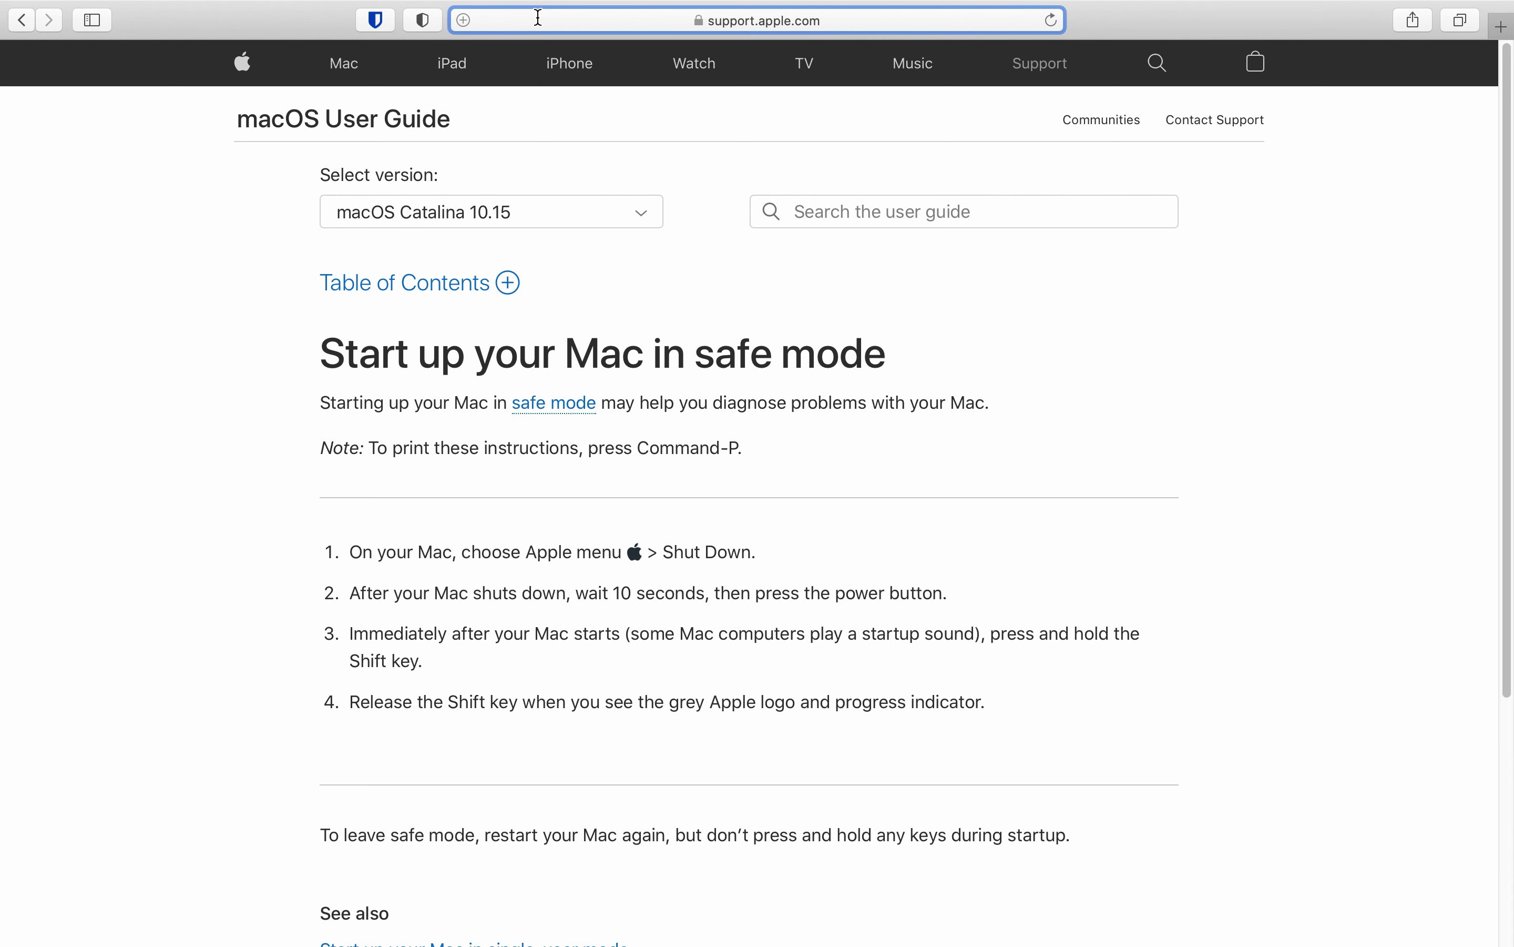
# On Apple's safe mode guide page in Safari, view the full web address and keep macOS Catalina 10.15 as the version
pyautogui.click(540, 20)
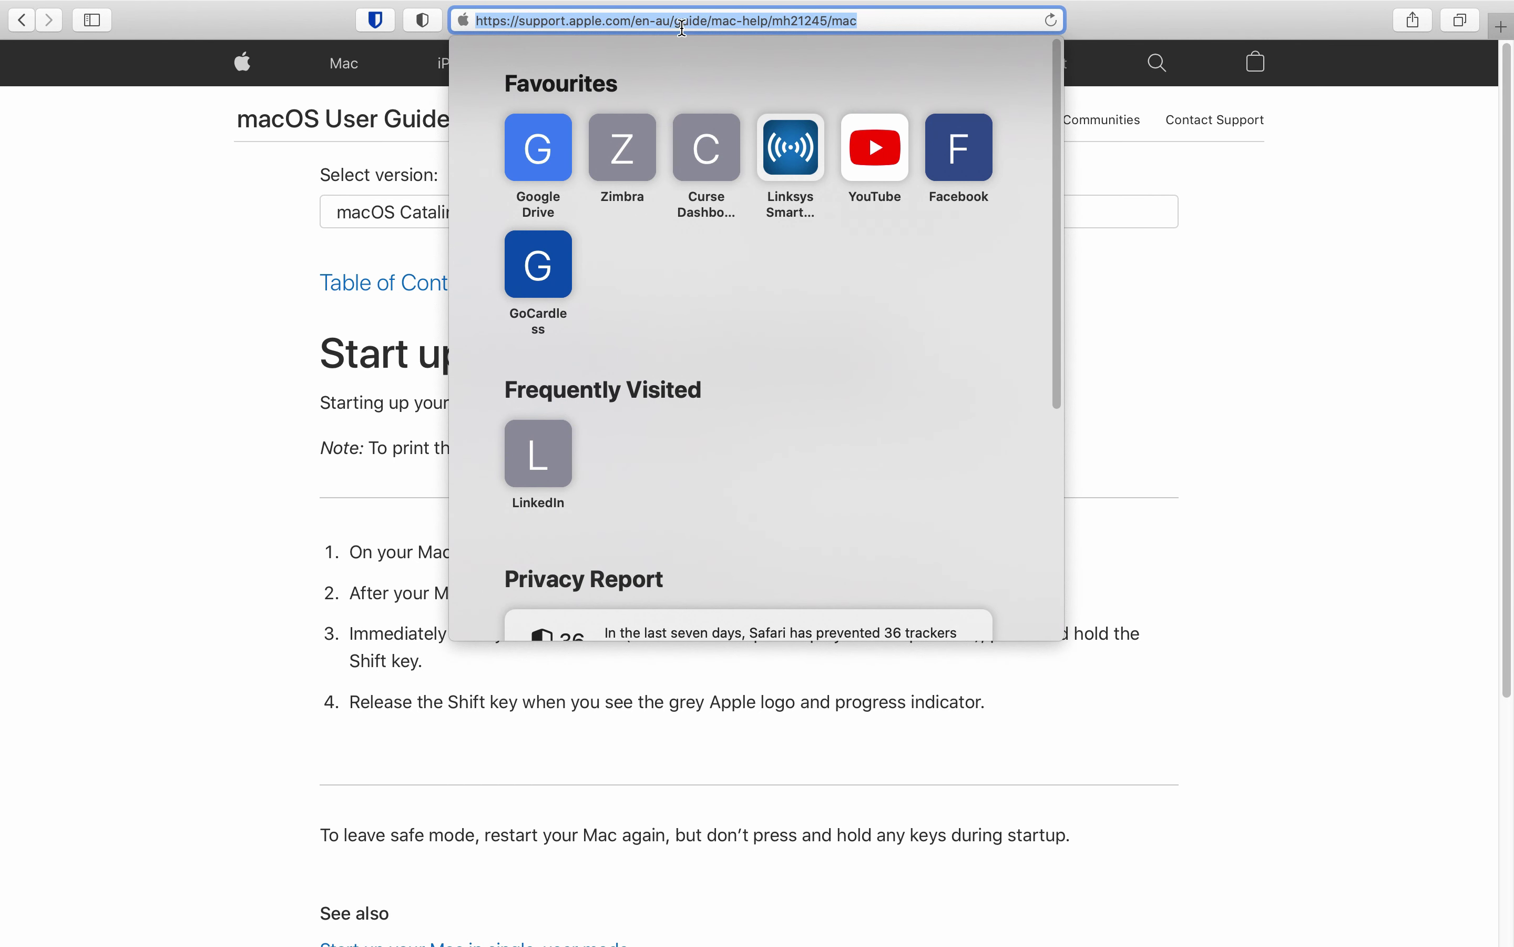
pyautogui.click(916, 24)
pyautogui.click(184, 238)
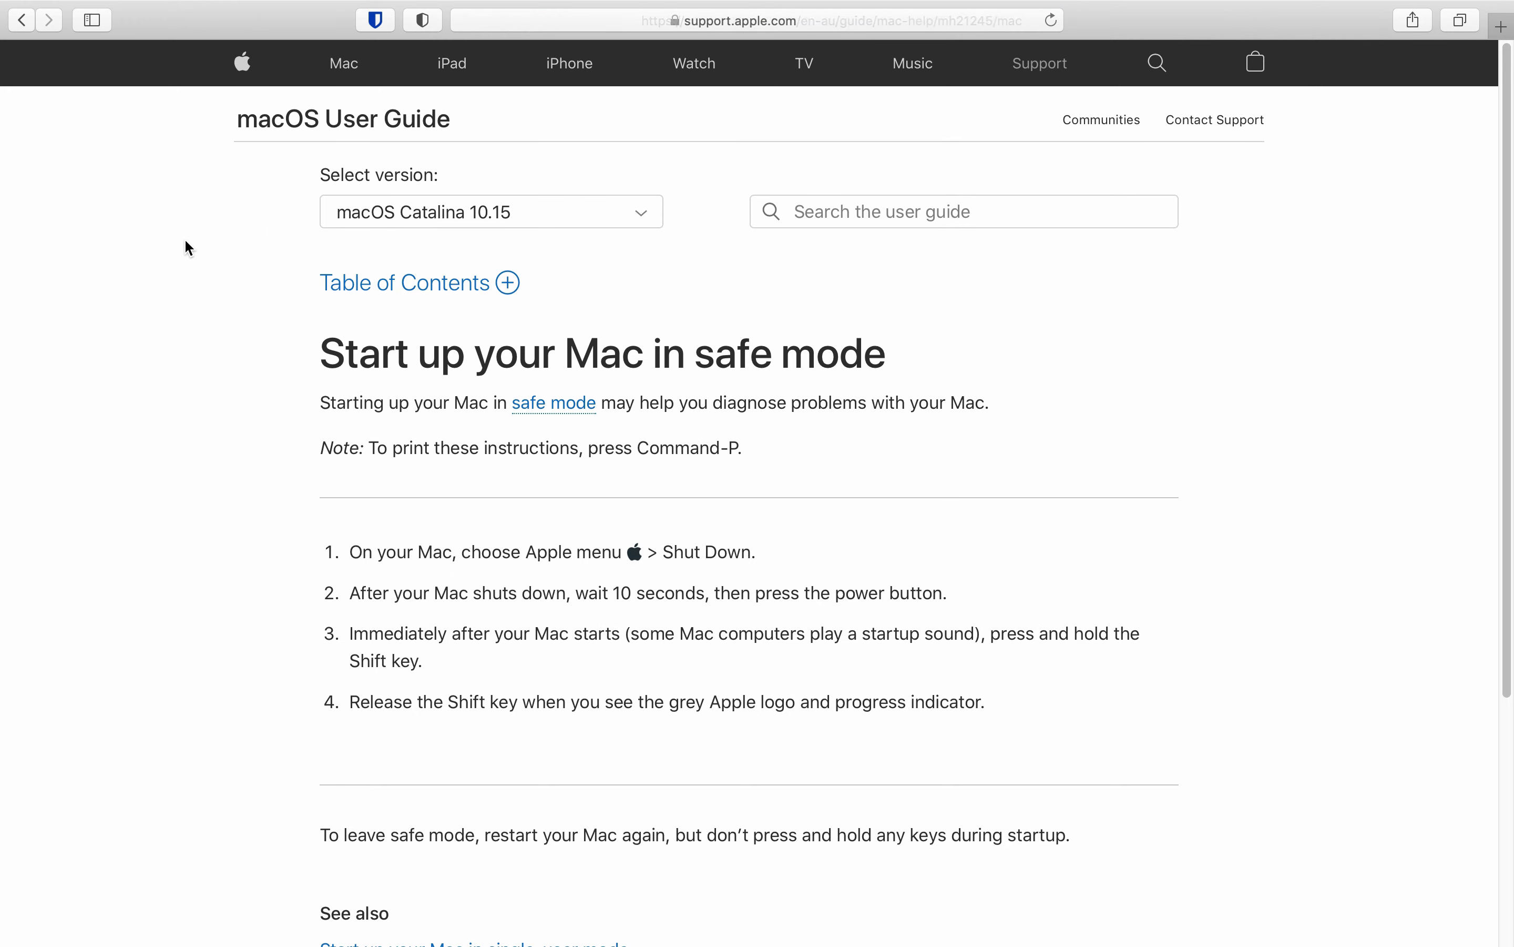
pyautogui.click(512, 222)
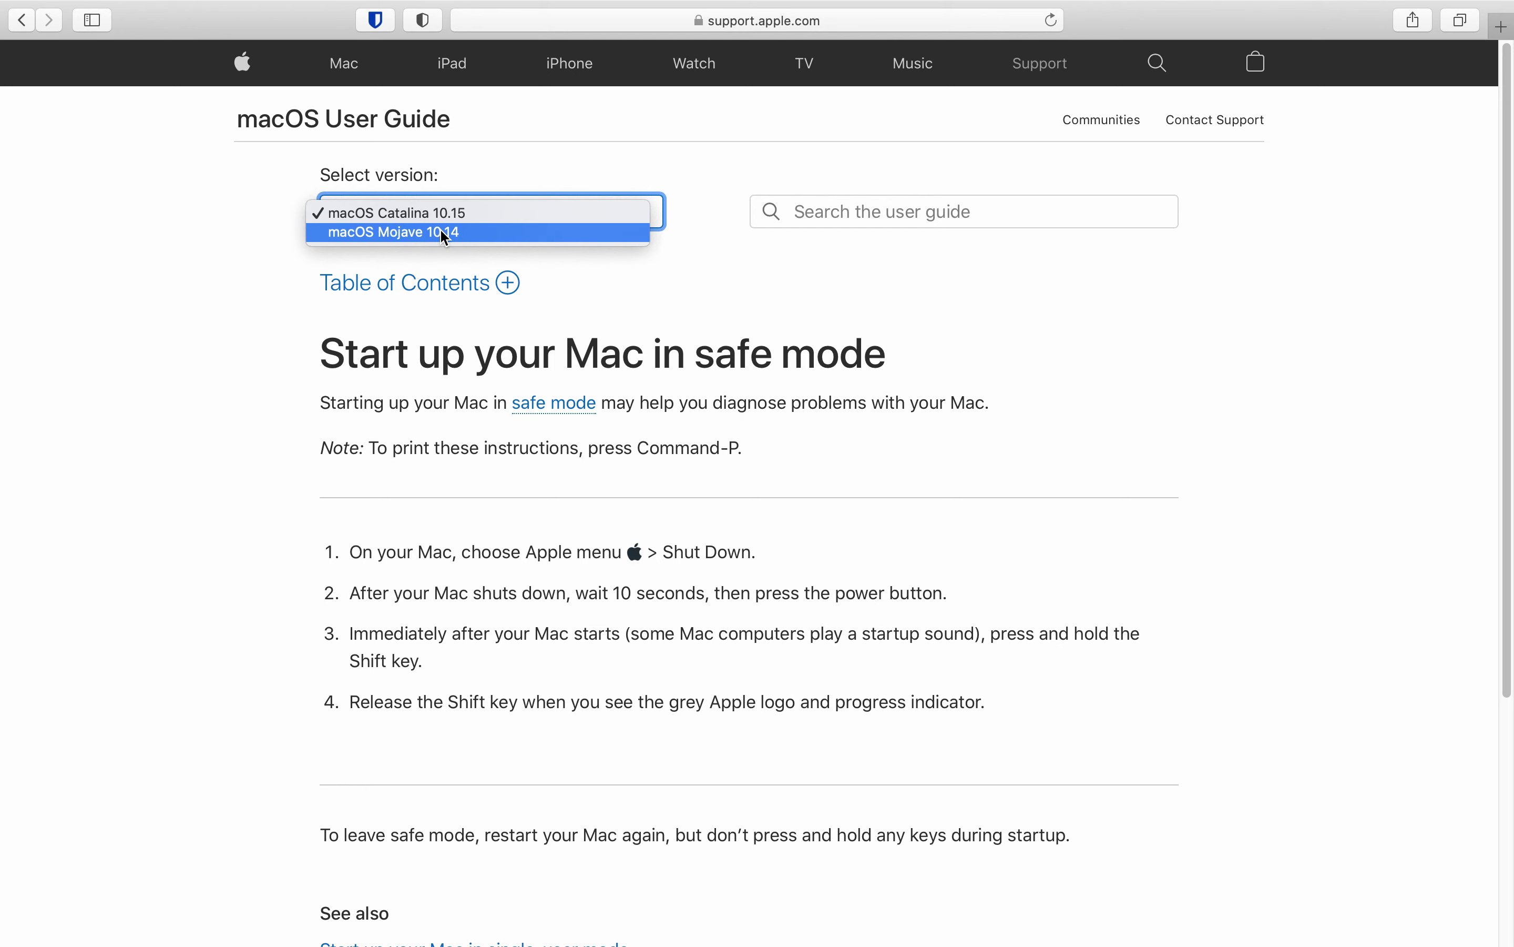
pyautogui.click(398, 216)
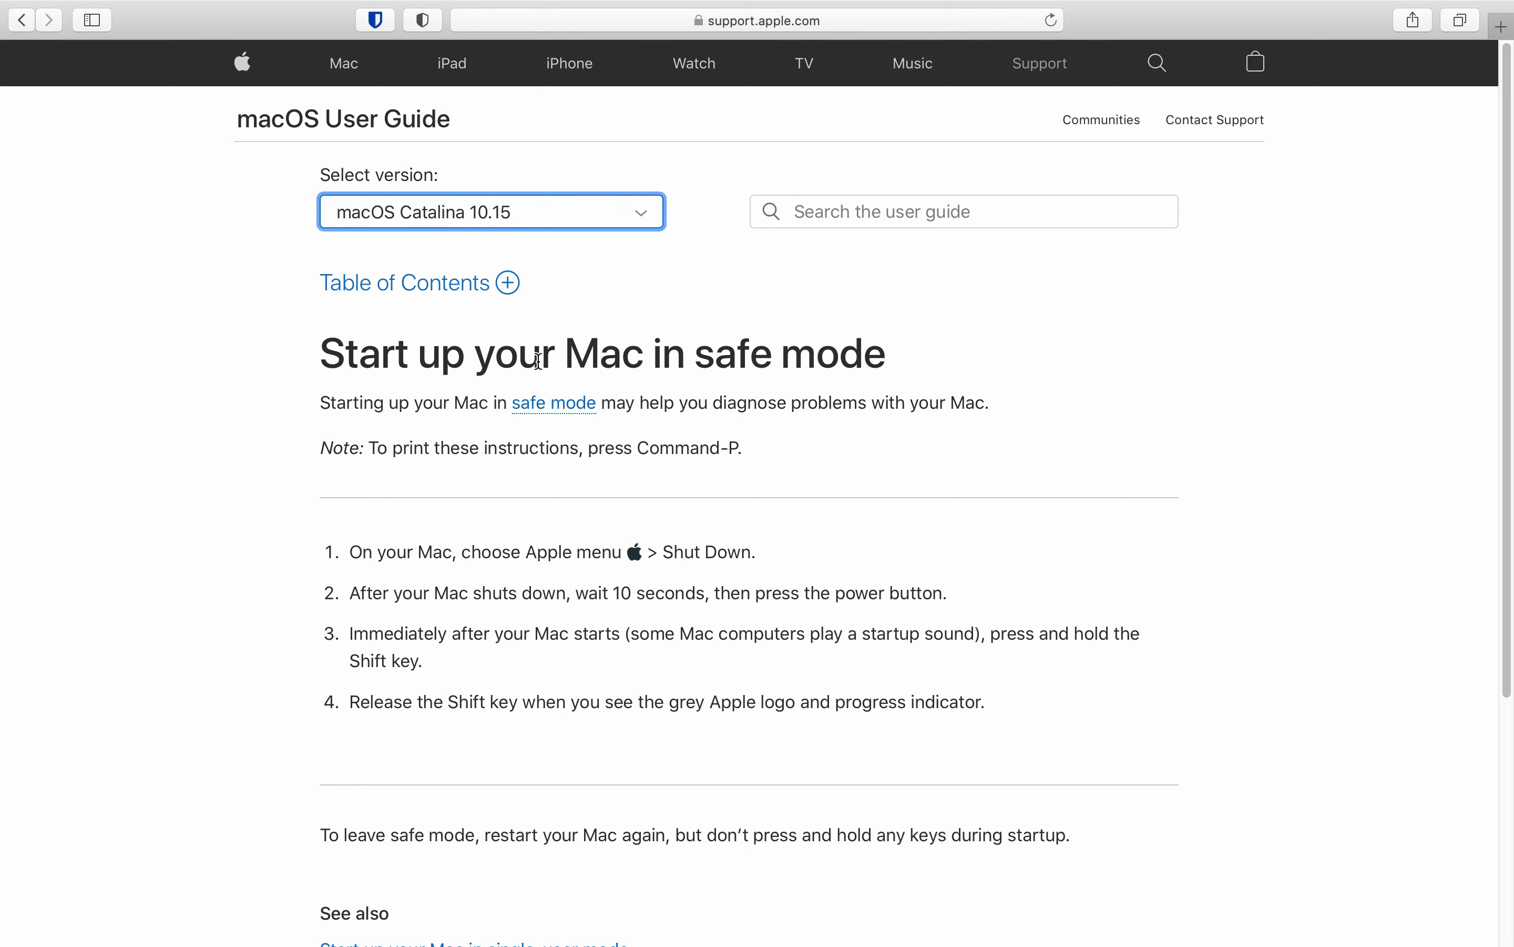
# Read the safe mode definition, close it, and look through the startup instructions down to the See also links
pyautogui.click(553, 410)
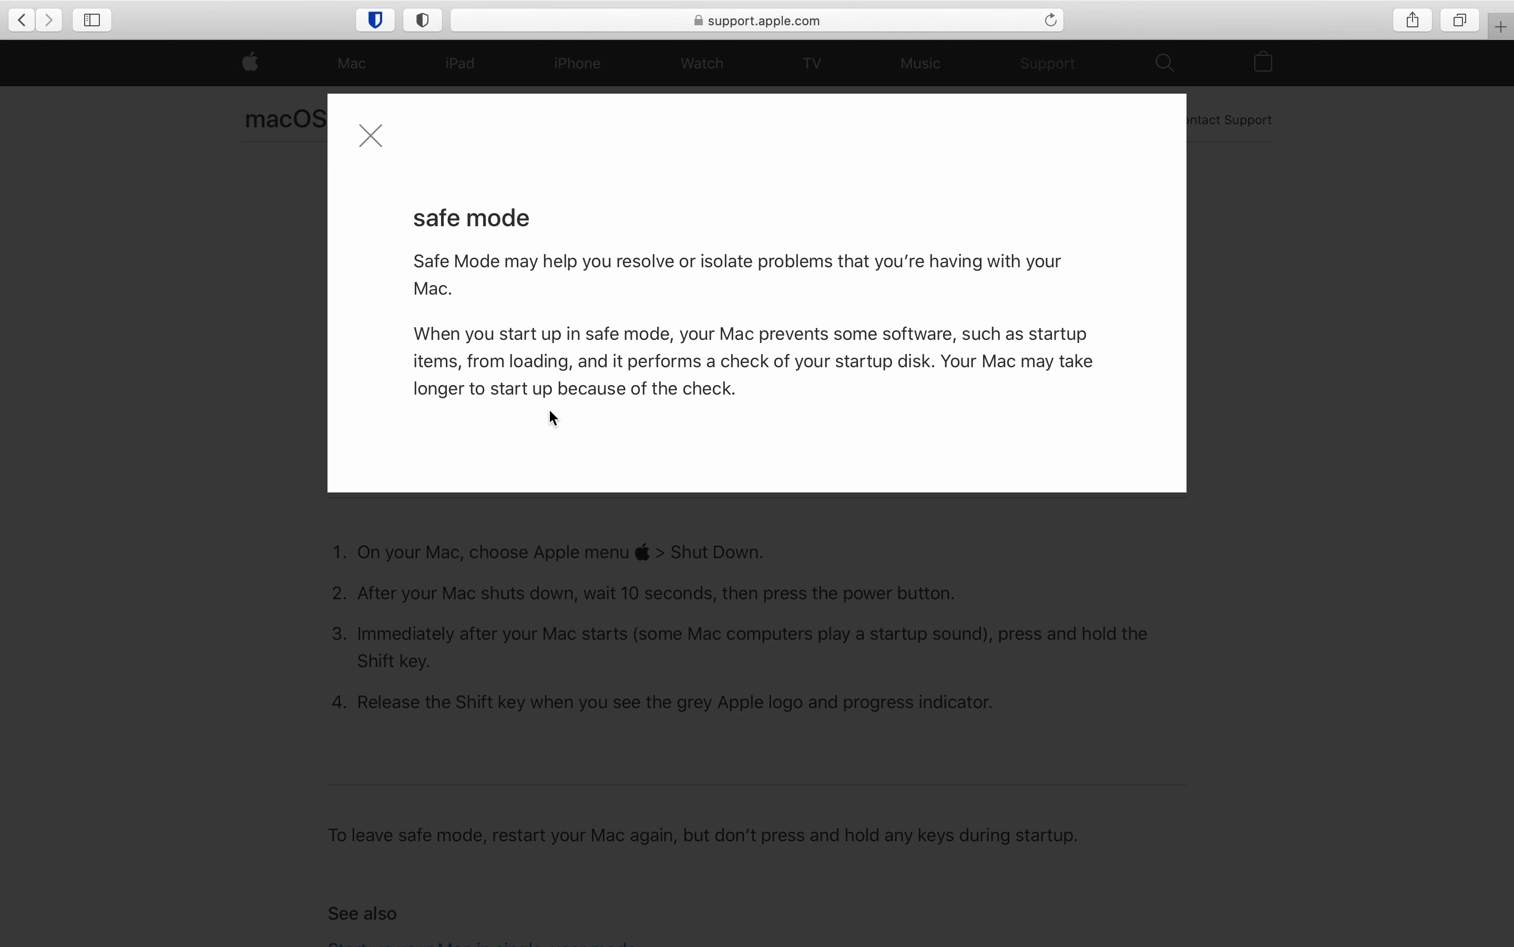
pyautogui.click(376, 139)
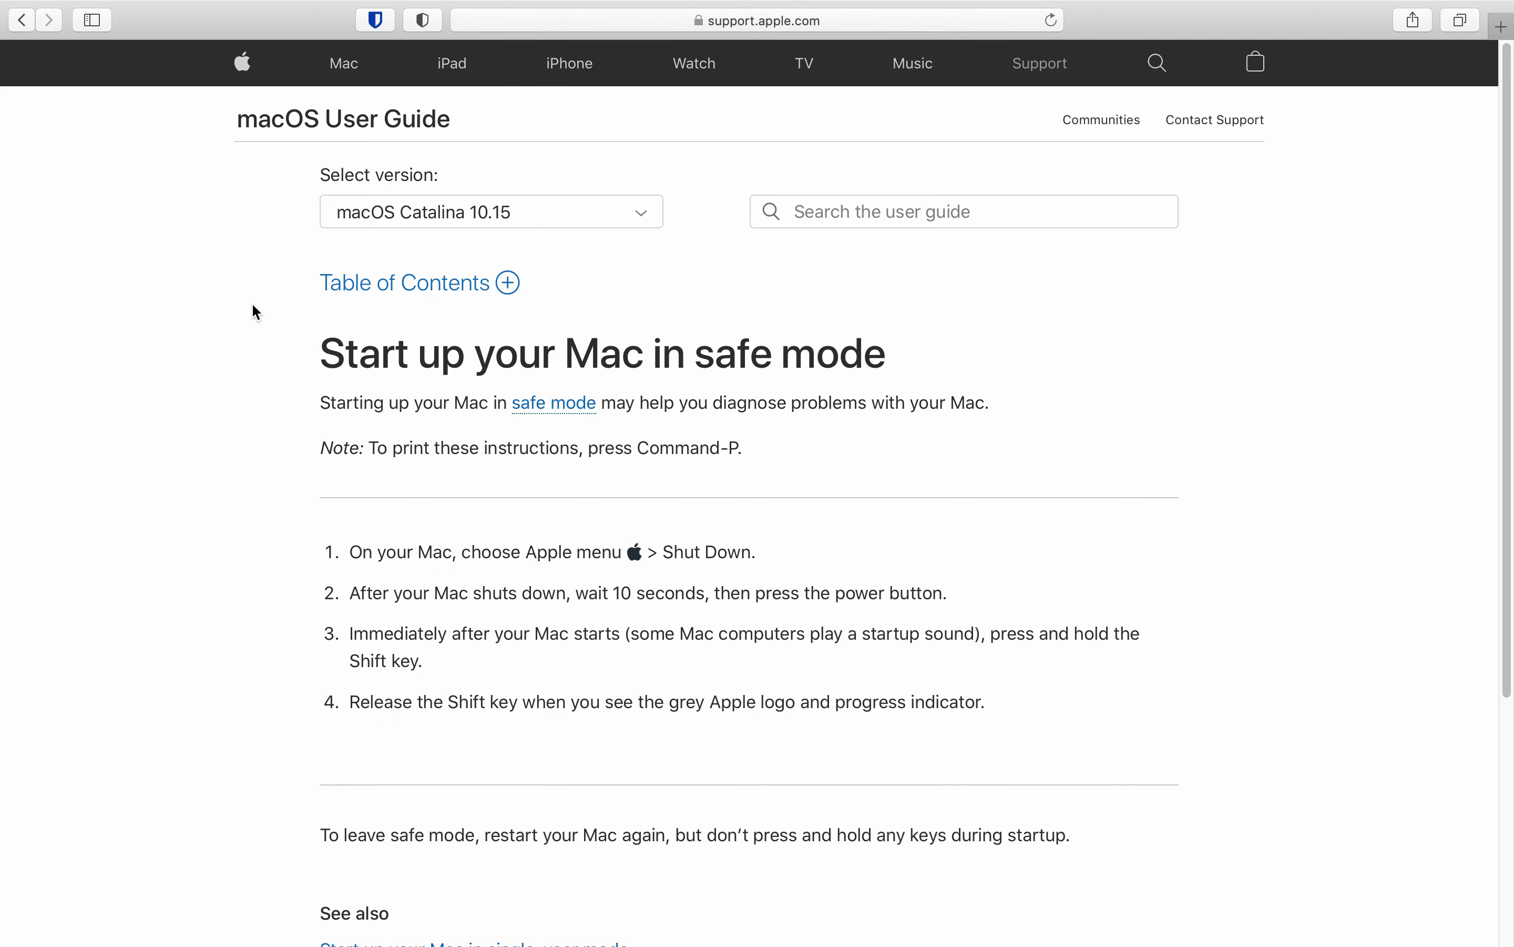
pyautogui.scroll(-5, 253, 306)
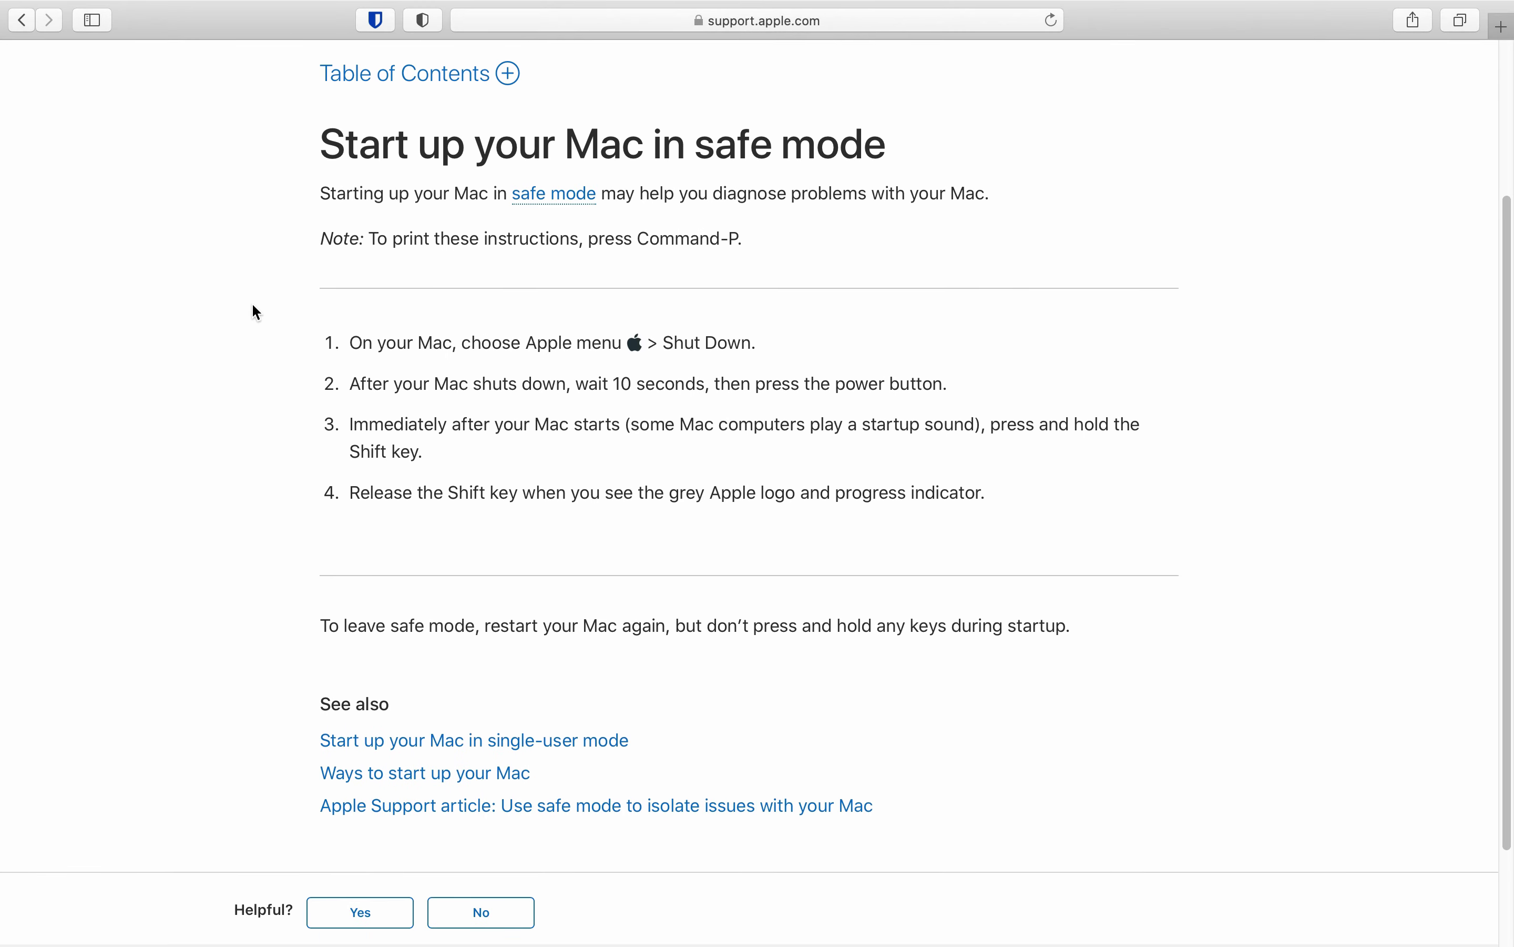
pyautogui.scroll(-3, 256, 311)
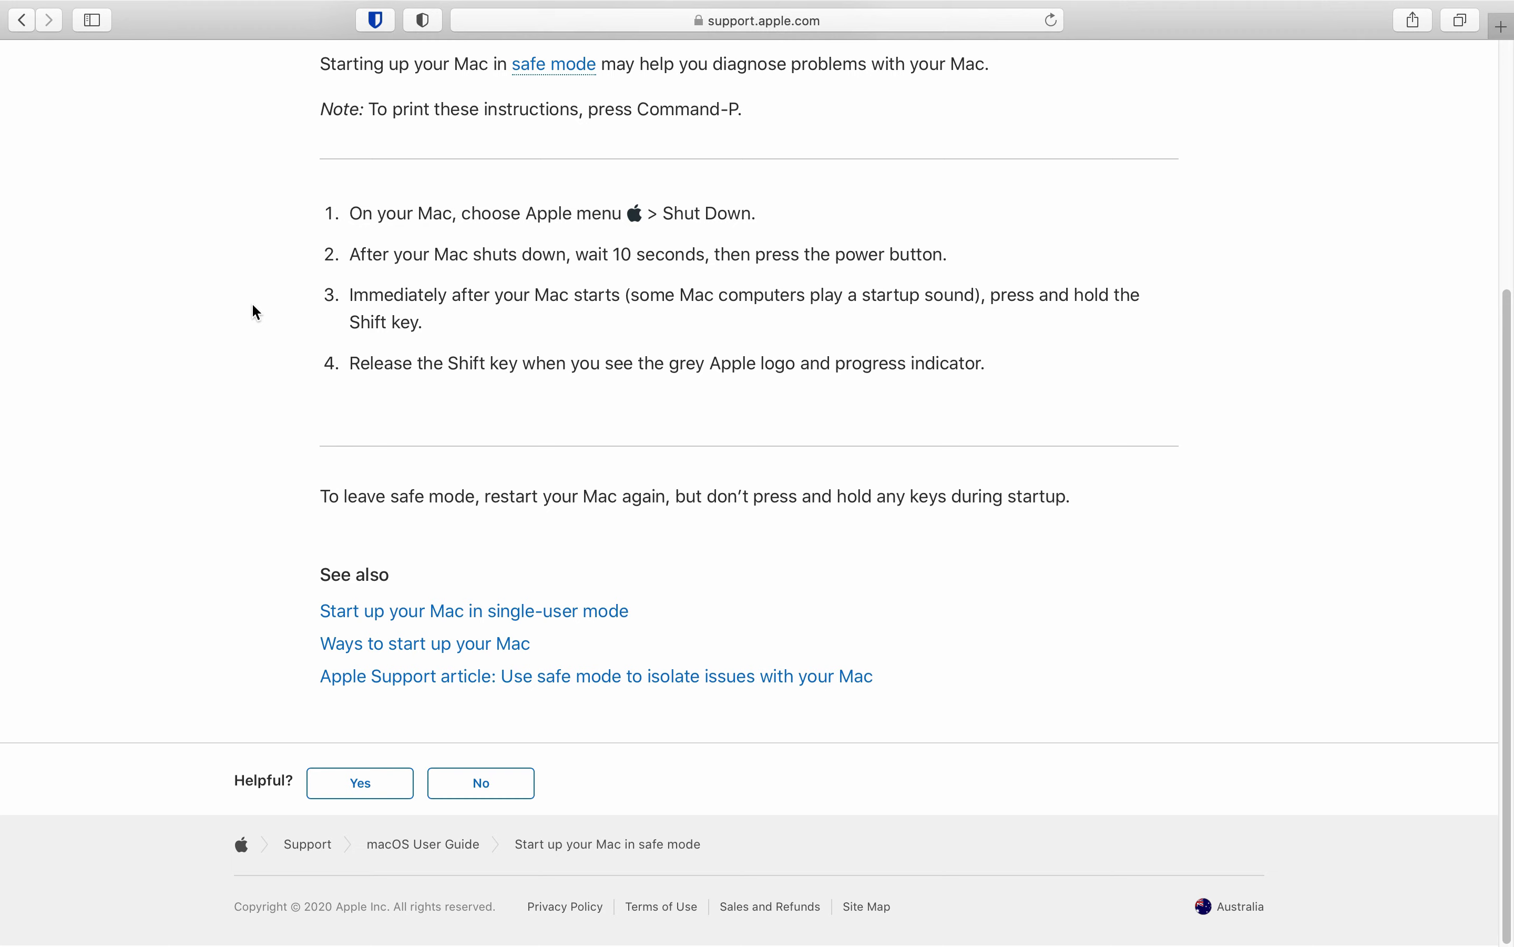
pyautogui.scroll(6, 256, 311)
pyautogui.scroll(-6, 256, 311)
# Open the Apple Support article "Use safe mode to isolate issues with your Mac" and read through its instructions
pyautogui.click(486, 676)
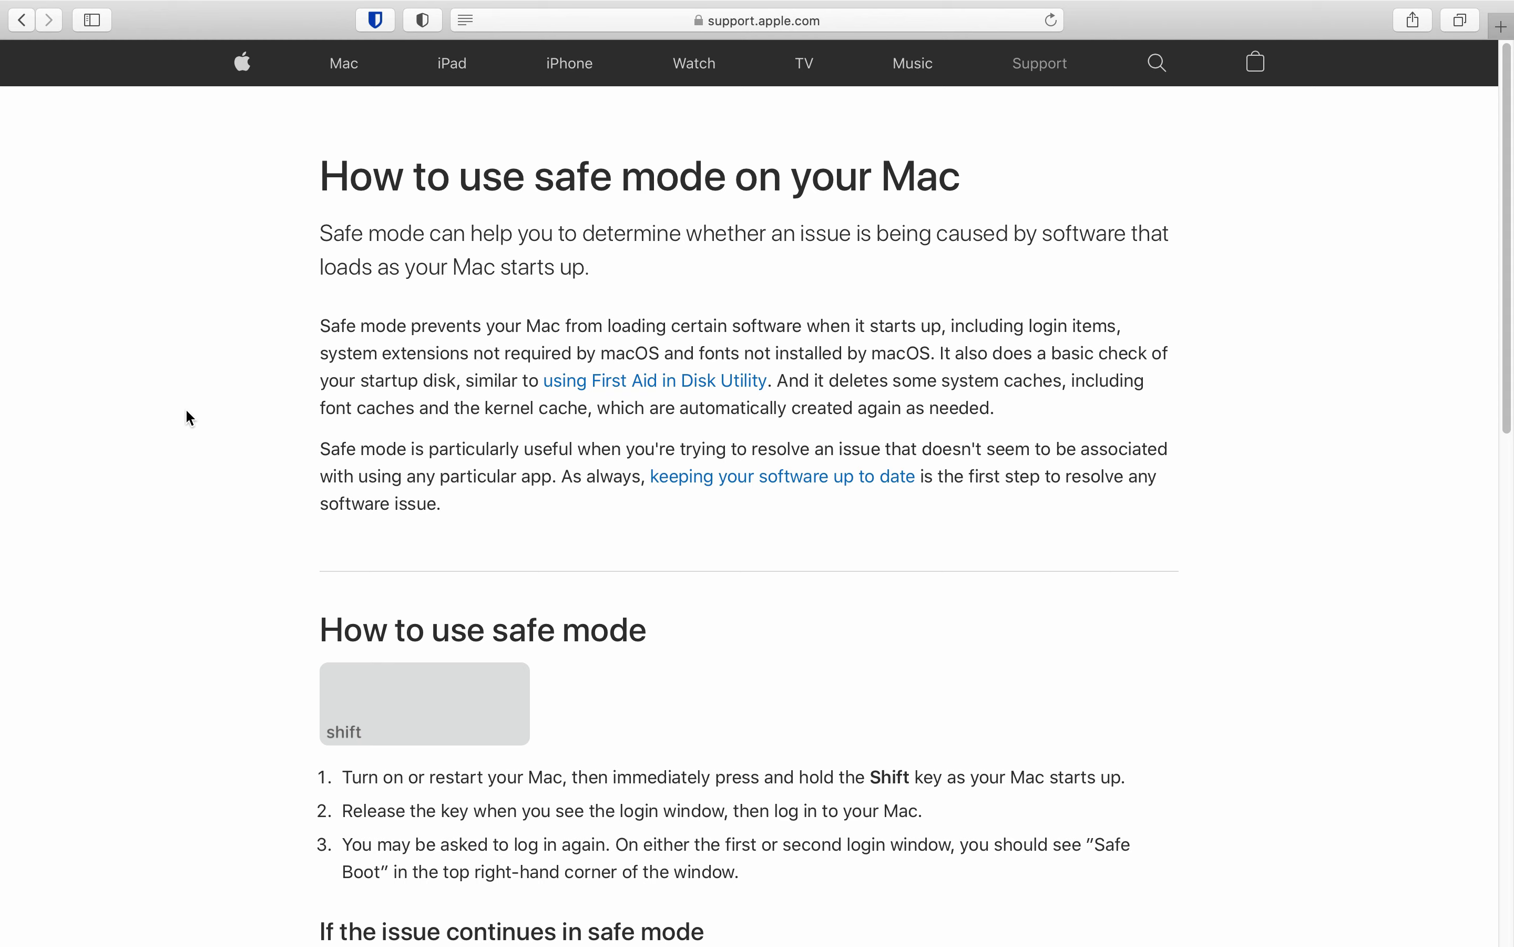
pyautogui.scroll(-6, 187, 412)
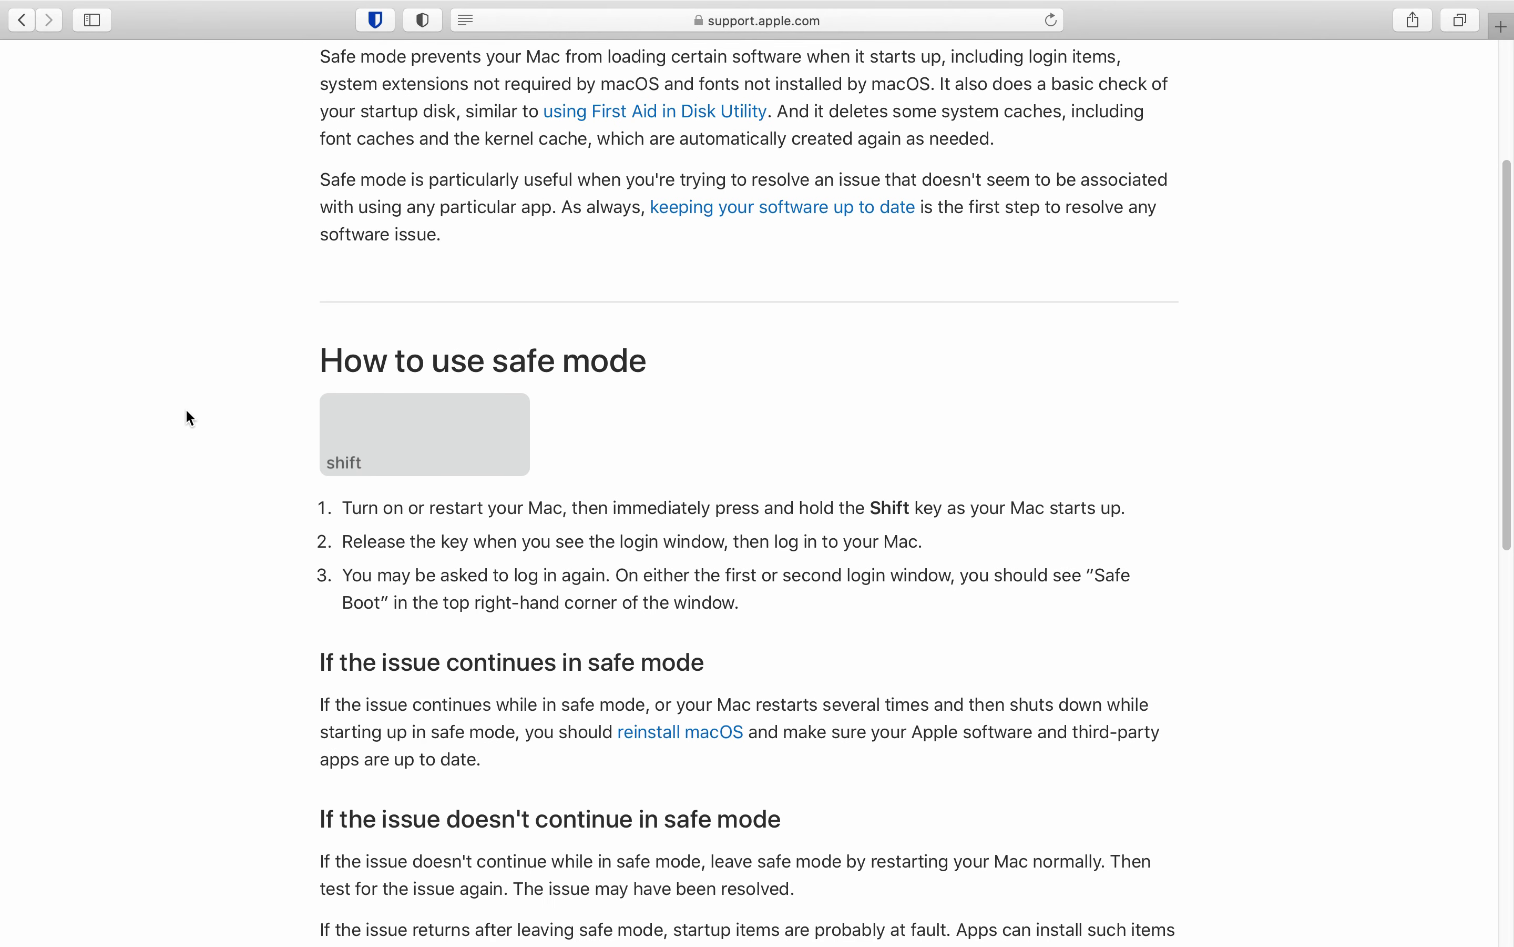
pyautogui.scroll(-3, 187, 413)
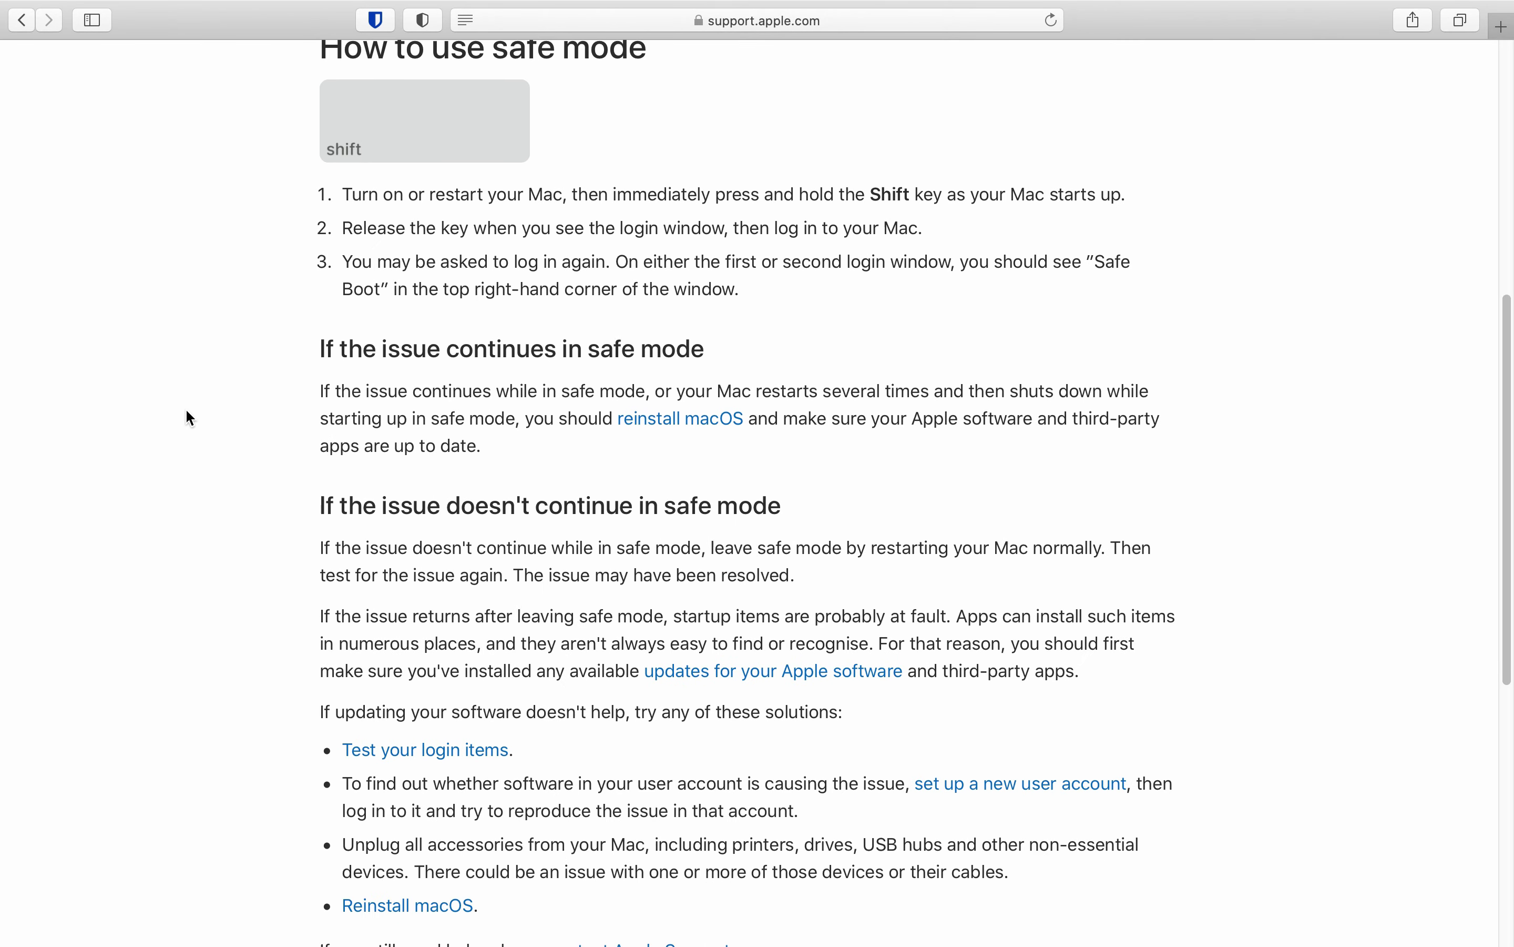
pyautogui.scroll(1, 188, 411)
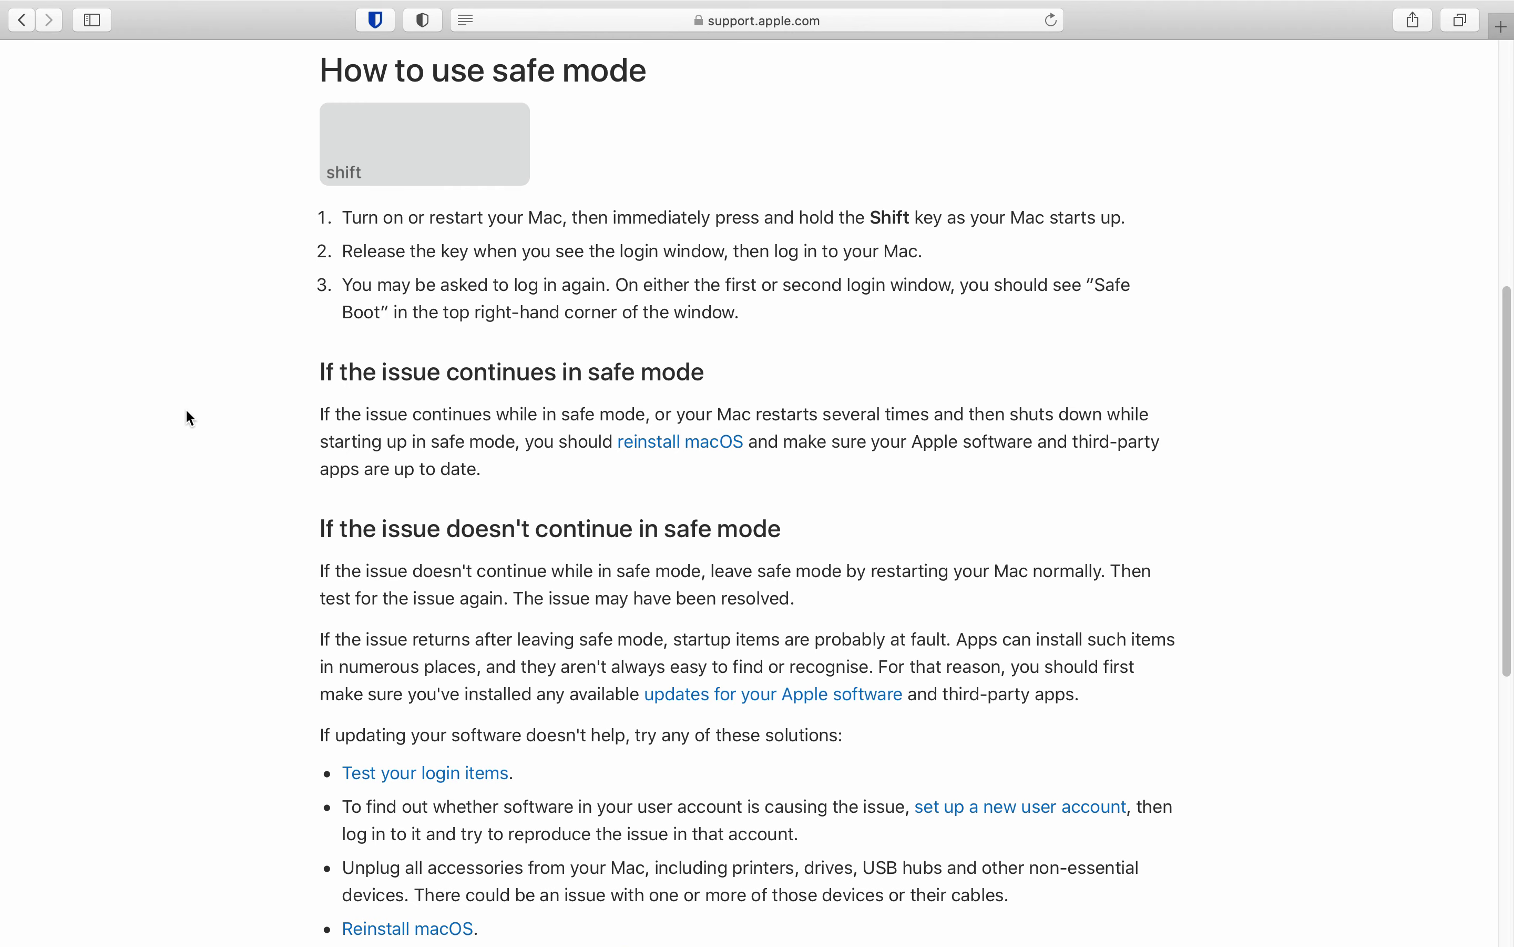
pyautogui.scroll(-4, 187, 411)
pyautogui.scroll(-7, 187, 411)
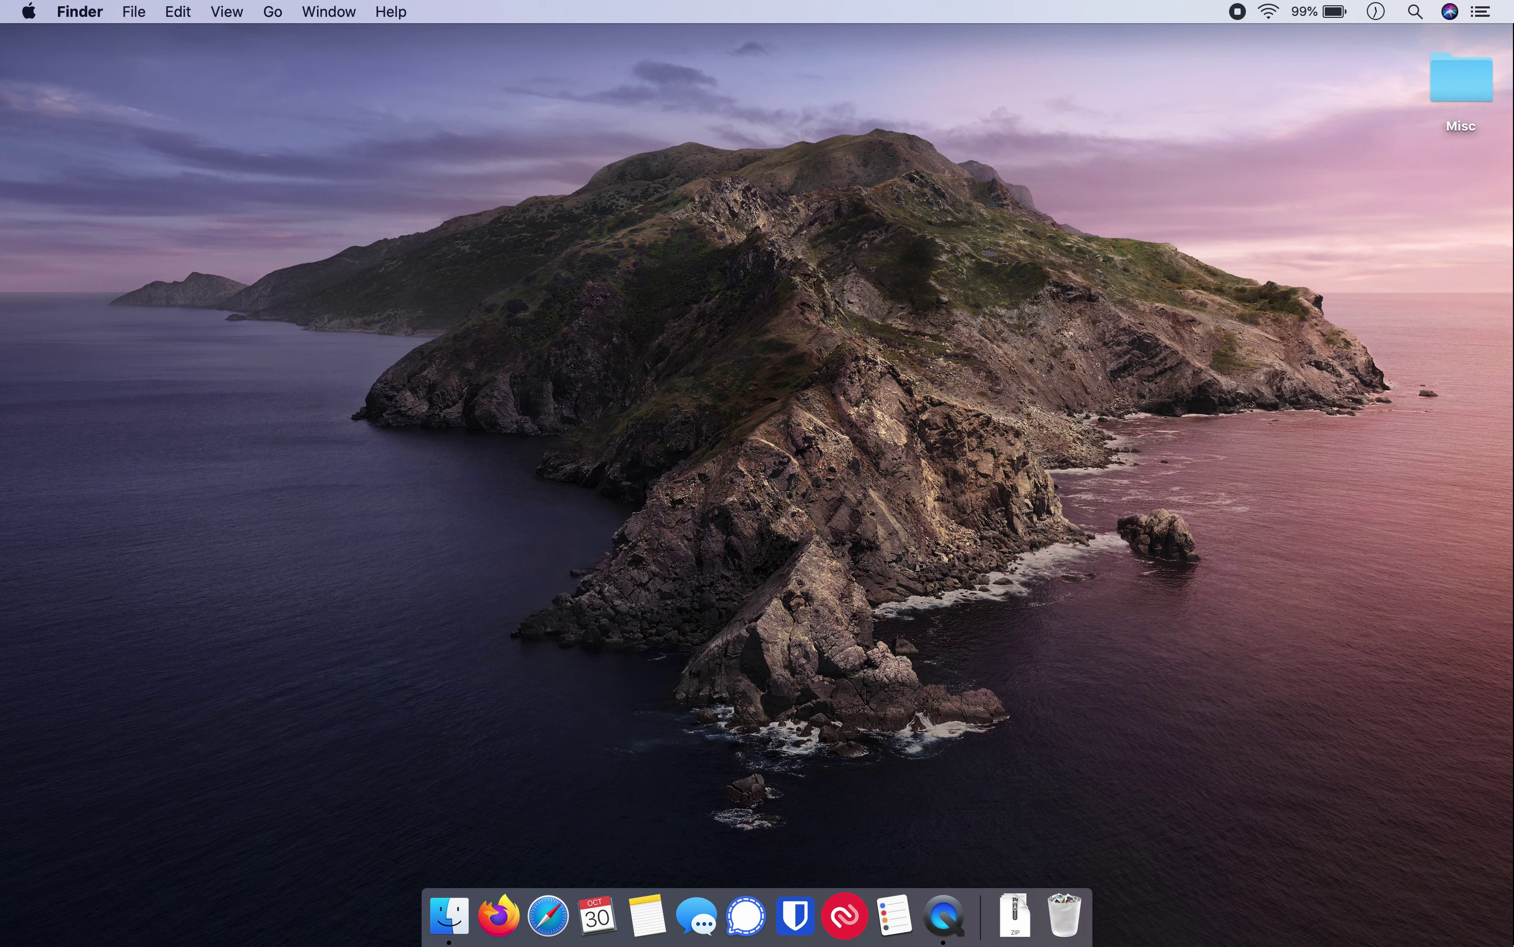
# Search Spotlight for "terminal" and open the Terminal application
pyautogui.press('super+space')
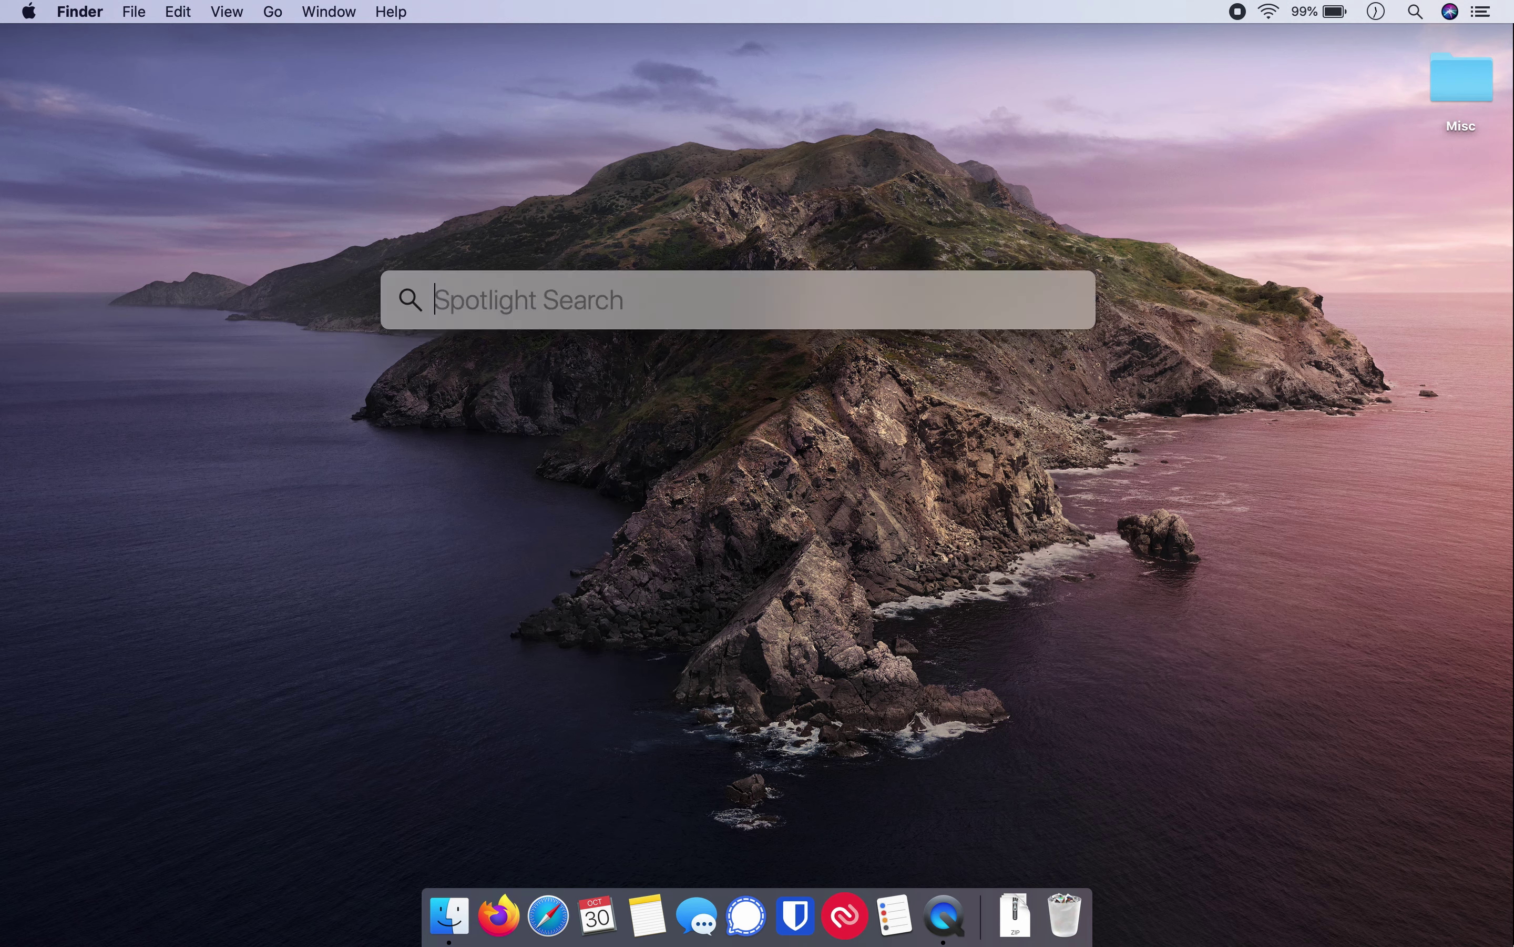
pyautogui.write('terminal')
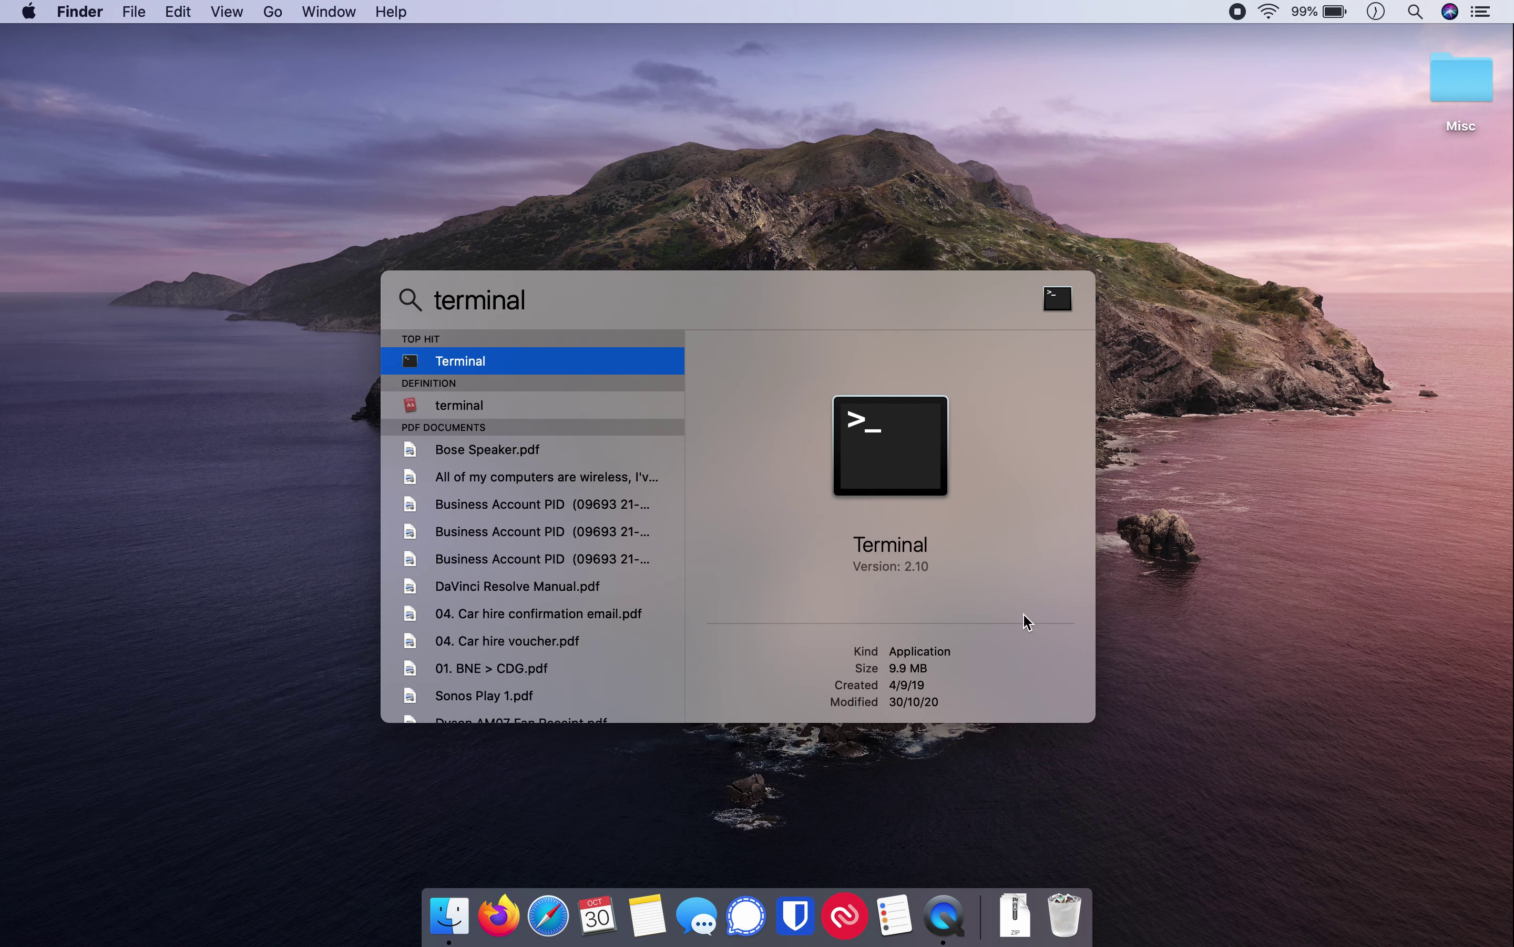
pyautogui.click(569, 365)
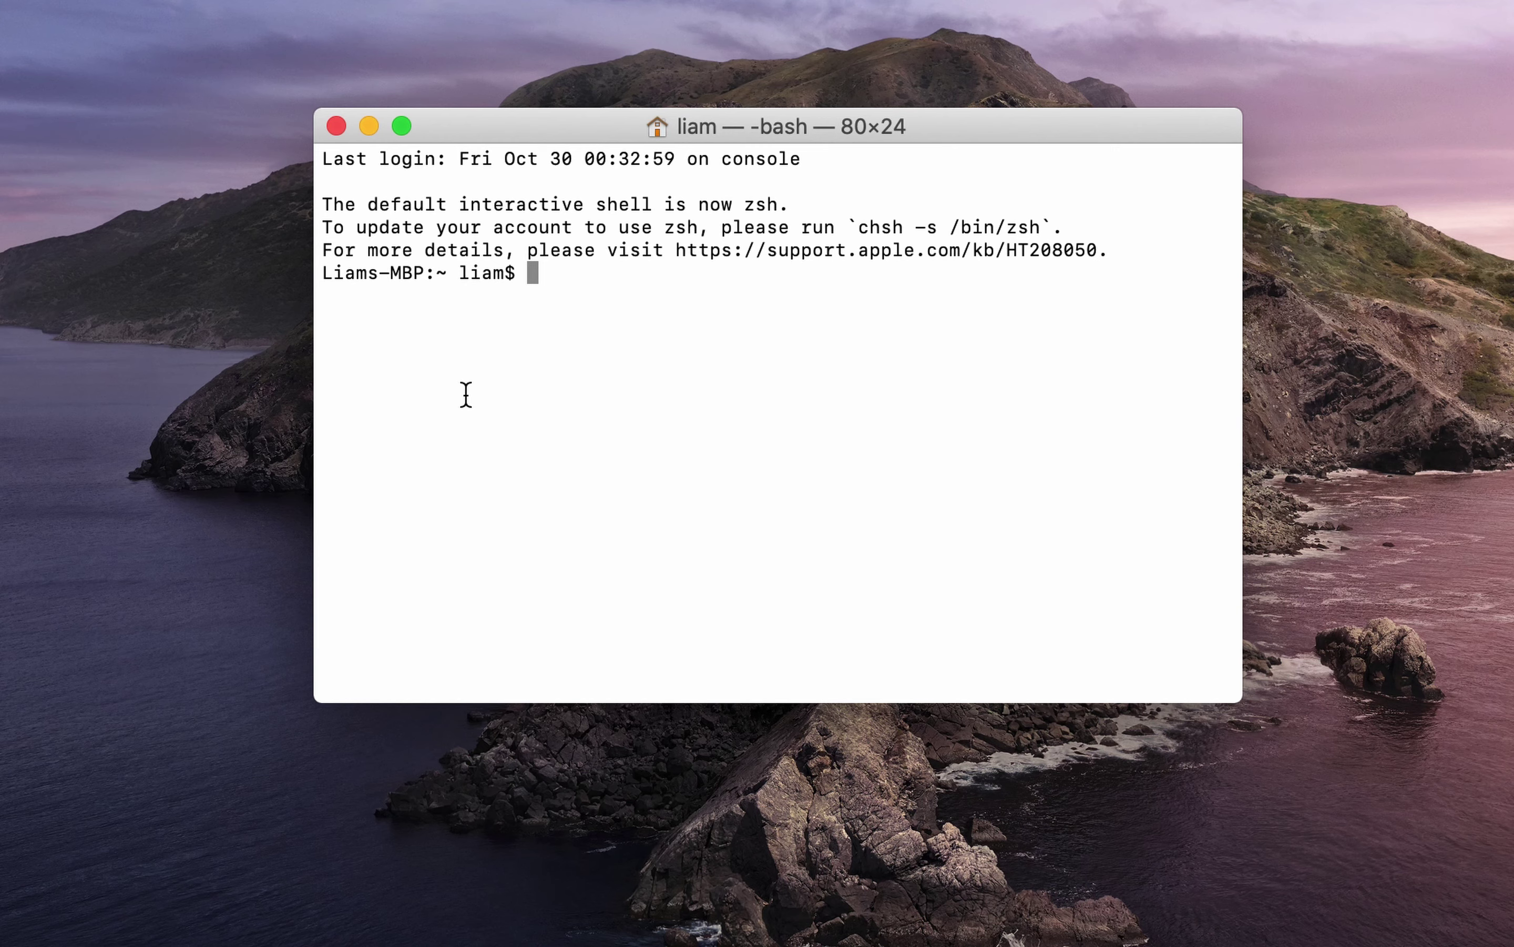
# Rebuild the startup volume's Spotlight index with "sudo mdutil -E /", authorising it with the account password, and close the Terminal window
pyautogui.write('sudo mdutil')
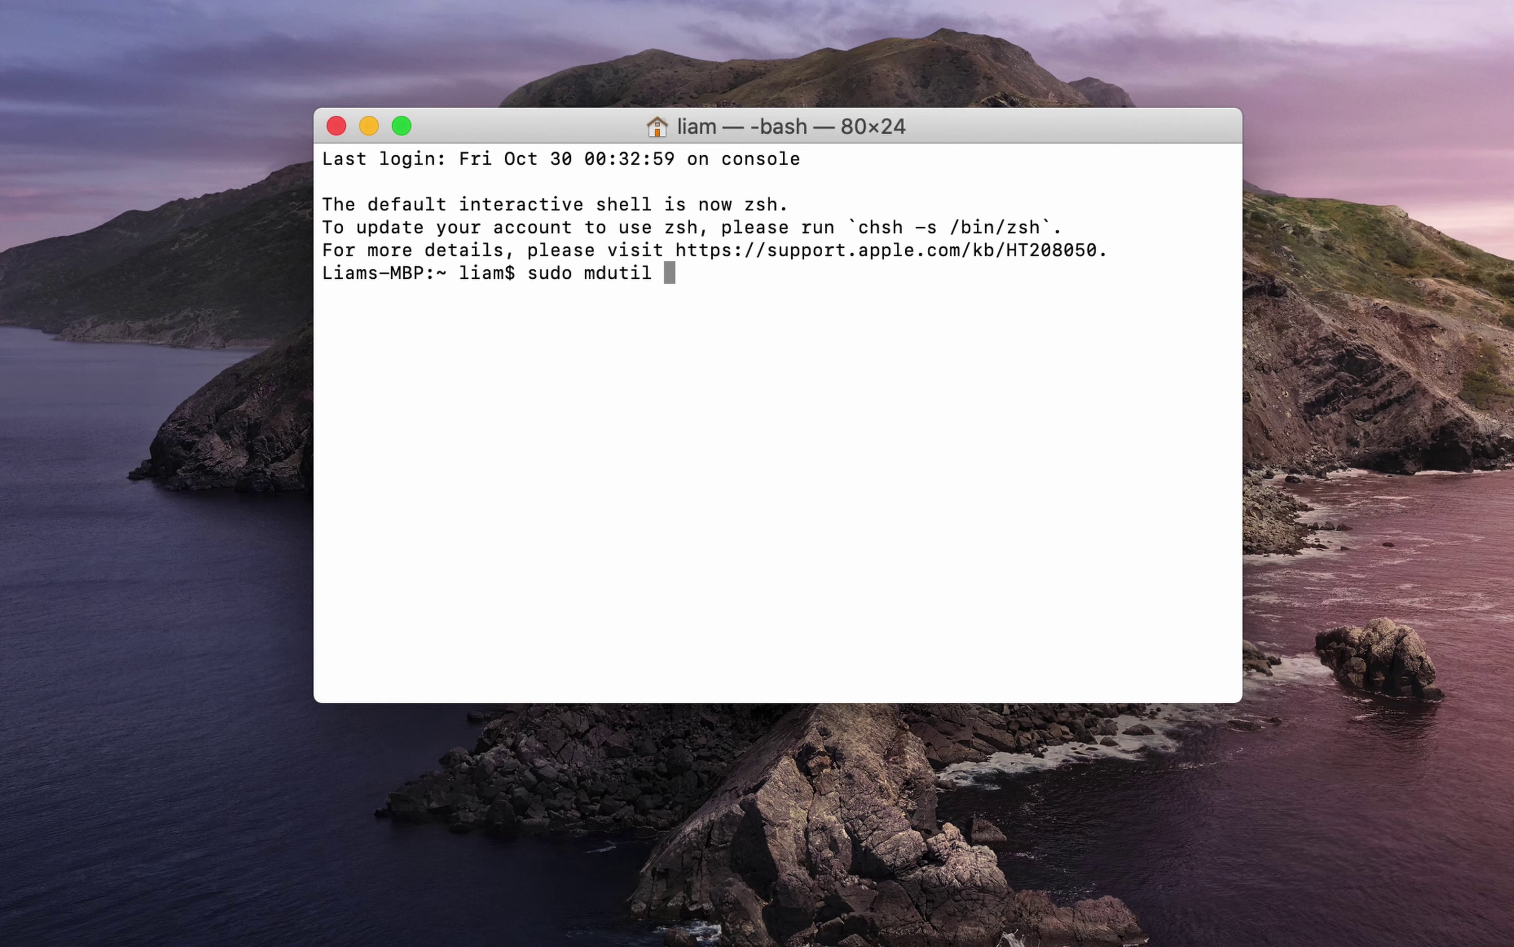
pyautogui.write(' -E /')
pyautogui.press('Return')
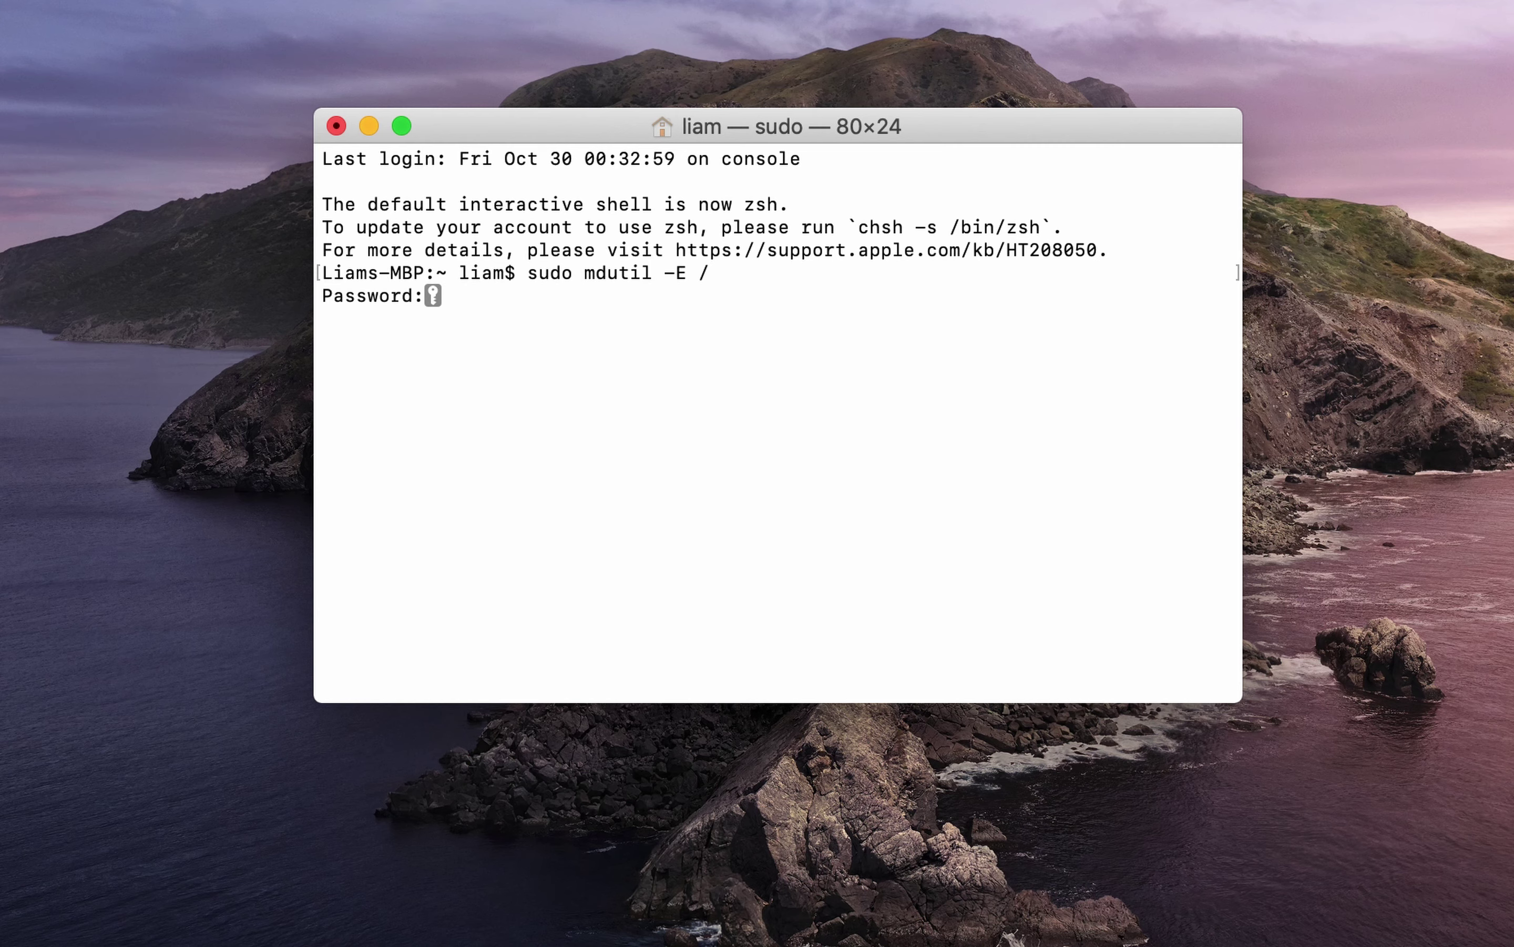
pyautogui.press('Return')
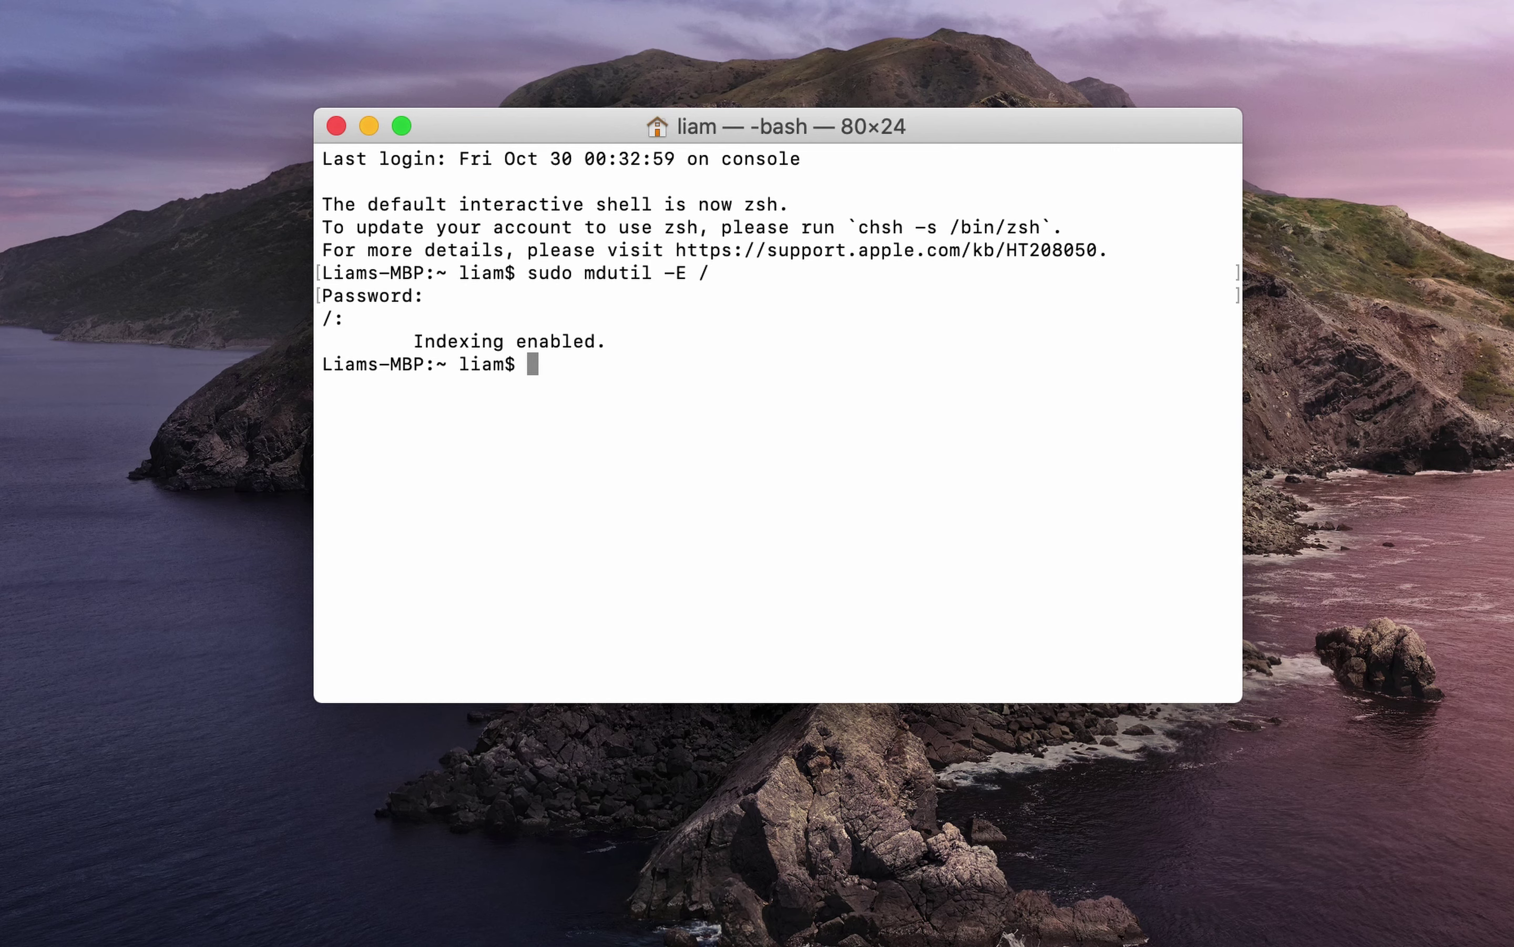
pyautogui.click(336, 125)
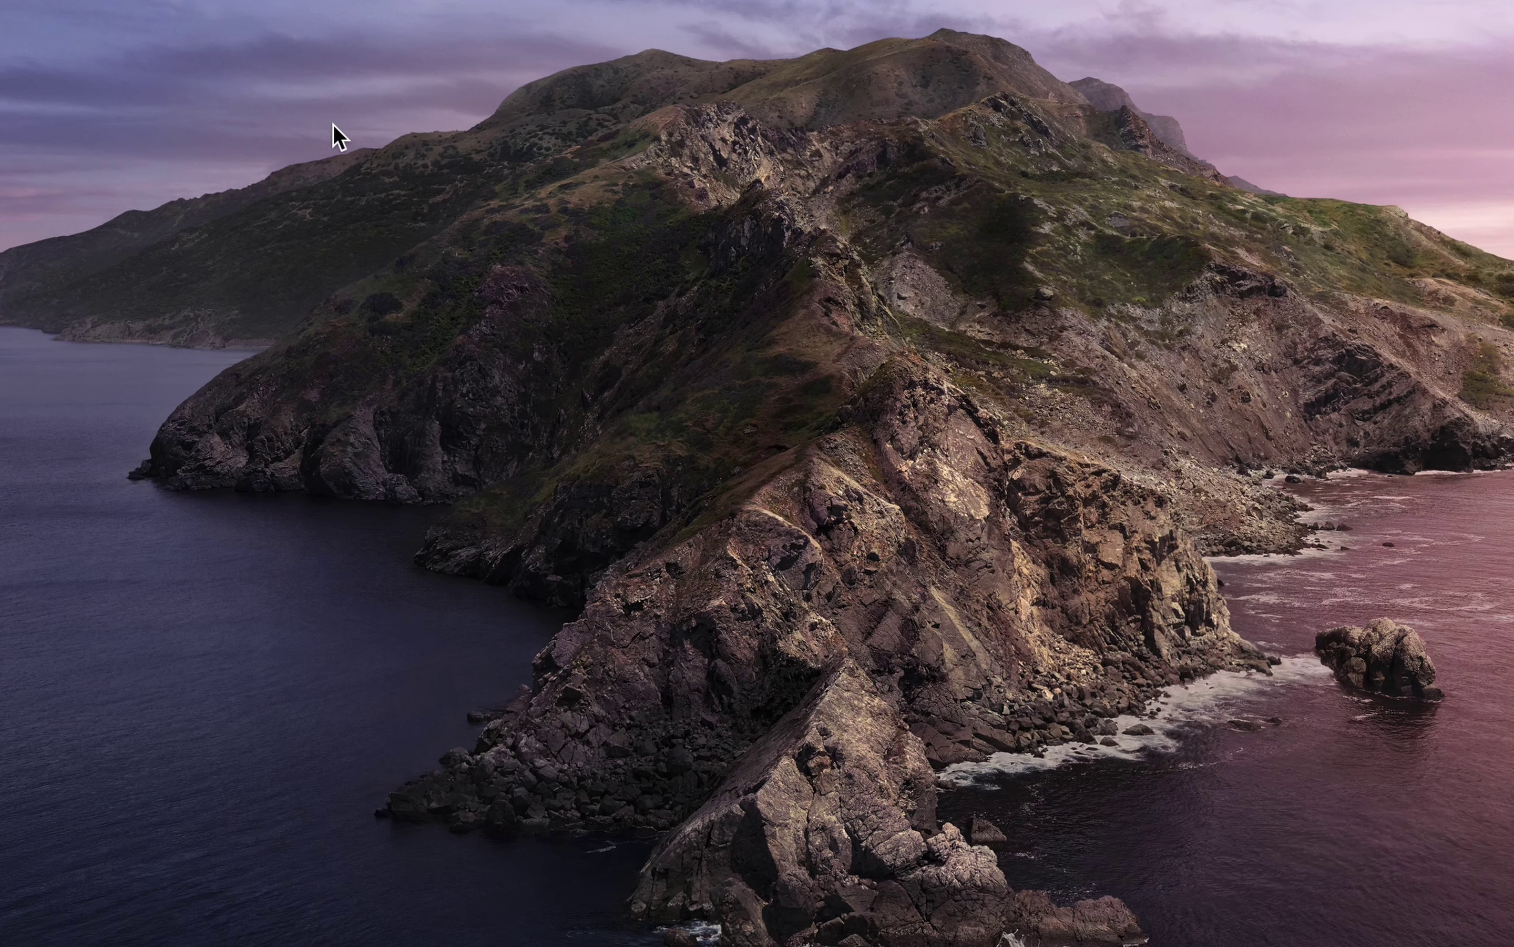